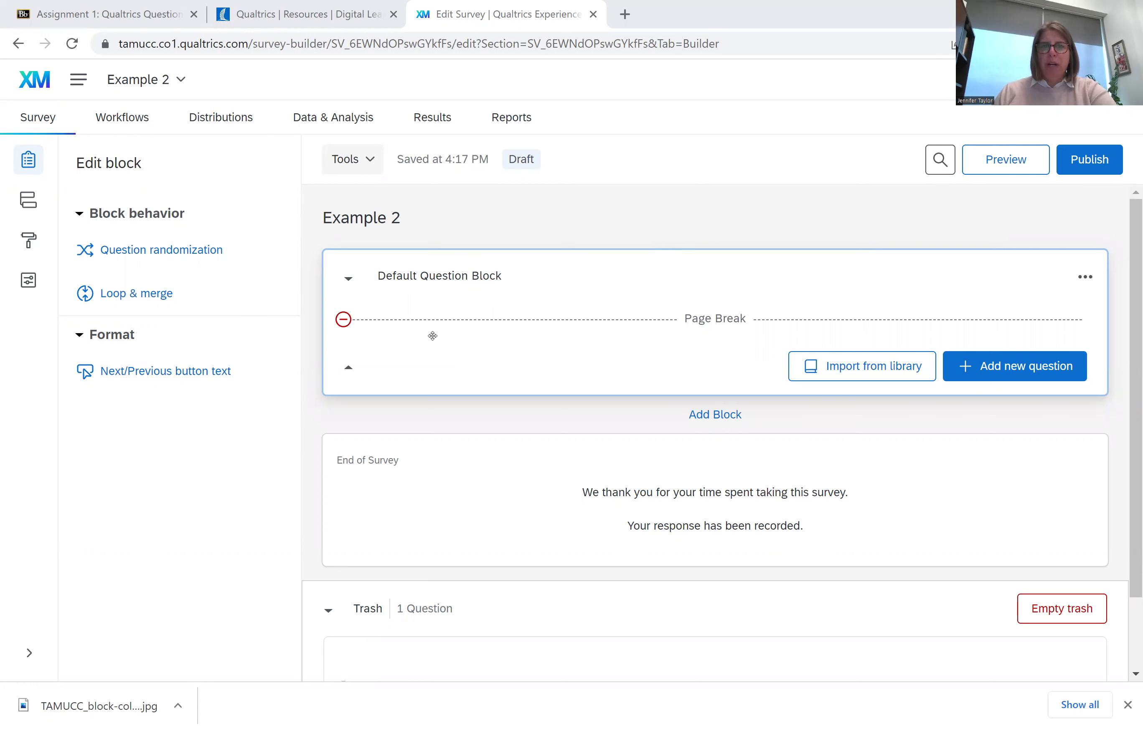
Step: Delete the page break so the Default Question Block is left empty
left_click(343, 320)
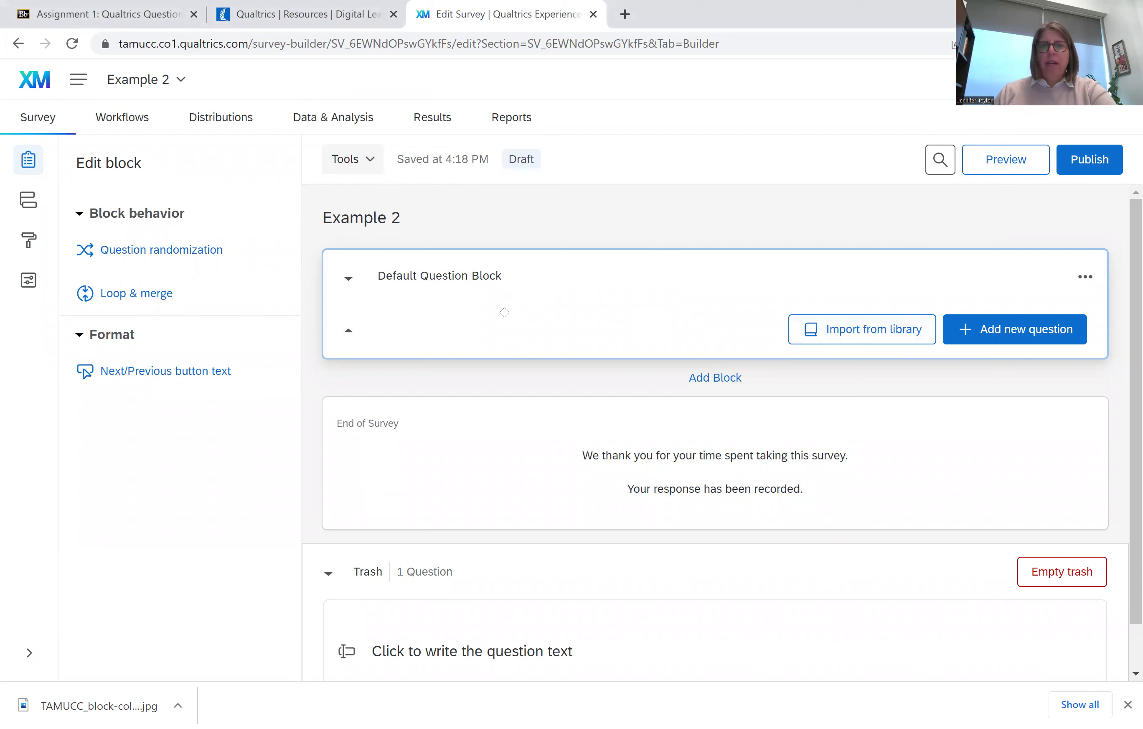
Step: Add a blank multiple choice question, Q2, to the Default Question Block
left_click(1017, 334)
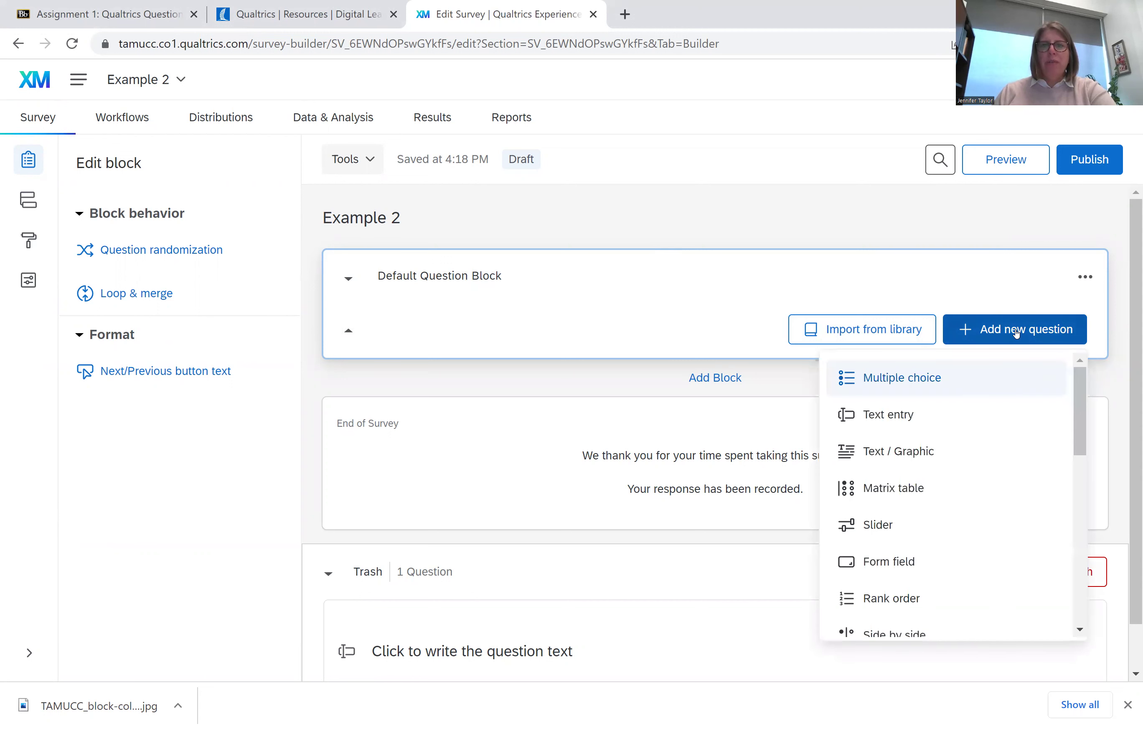
left_click(929, 384)
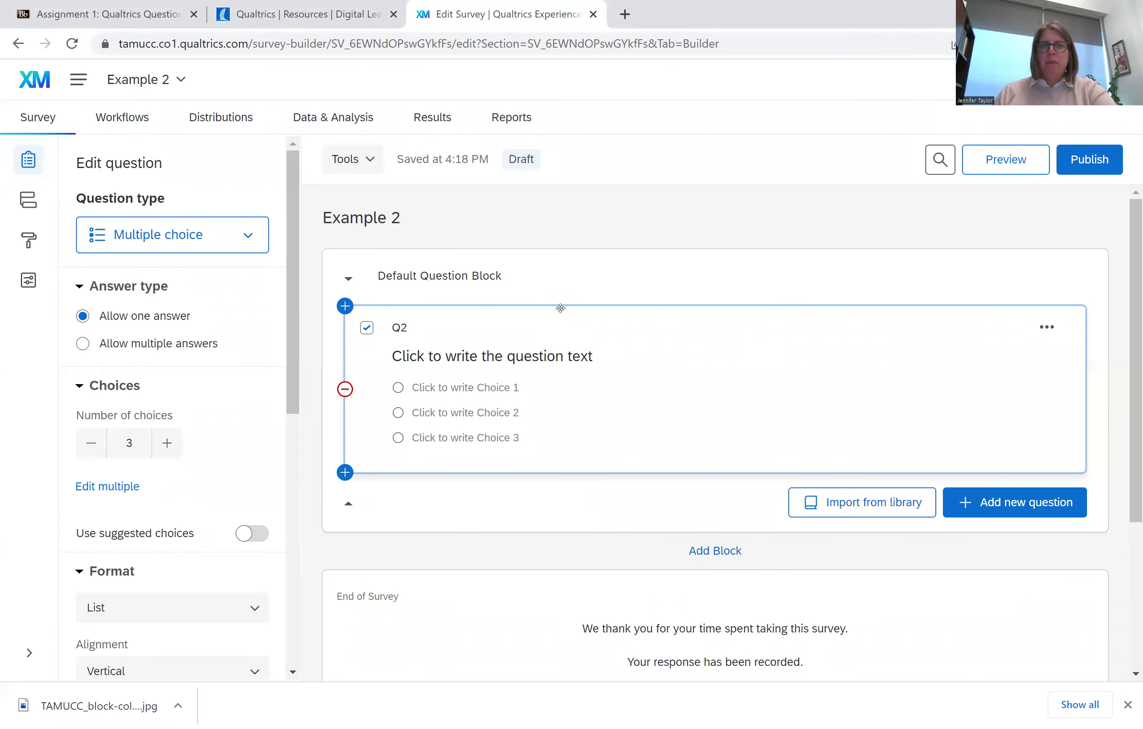
left_click(580, 255)
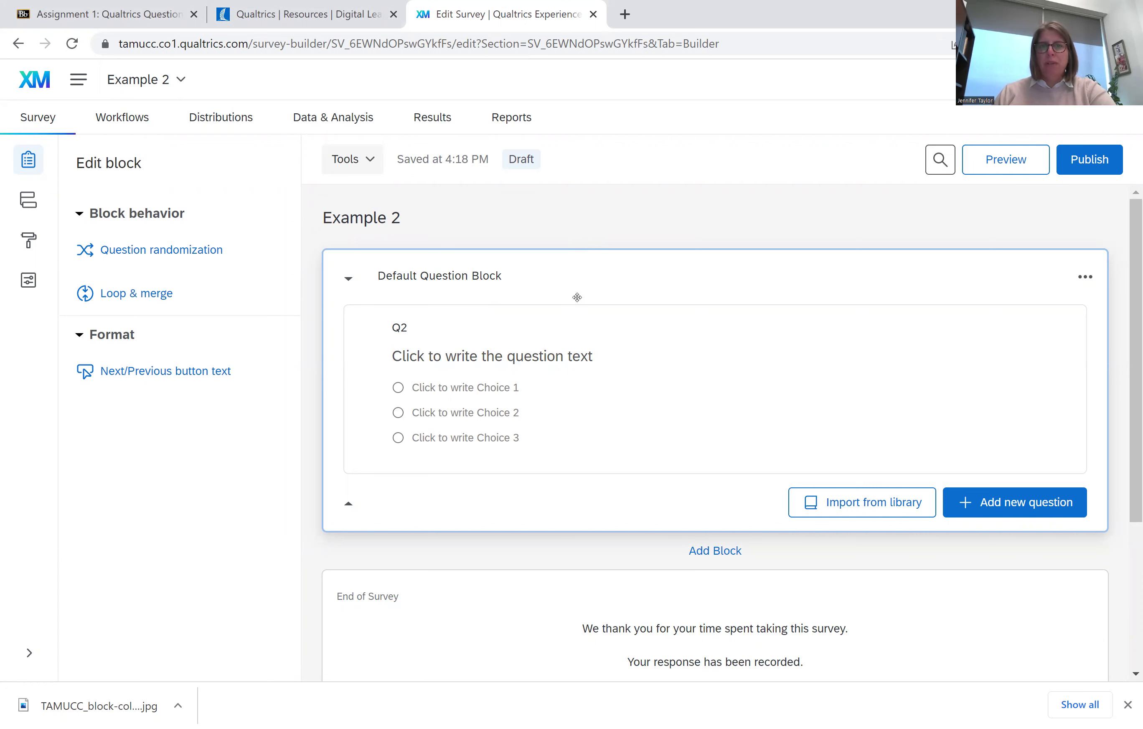
left_click(578, 312)
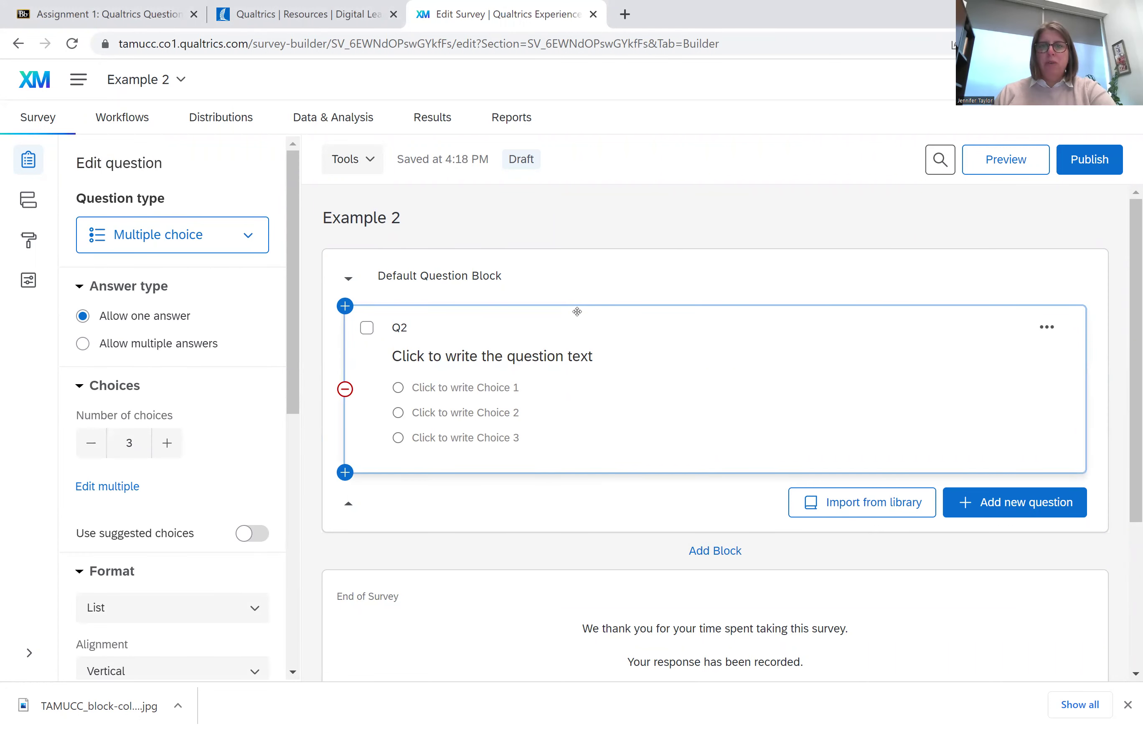
Step: Add a second blank multiple choice question, Q3, below Q2
left_click(1011, 512)
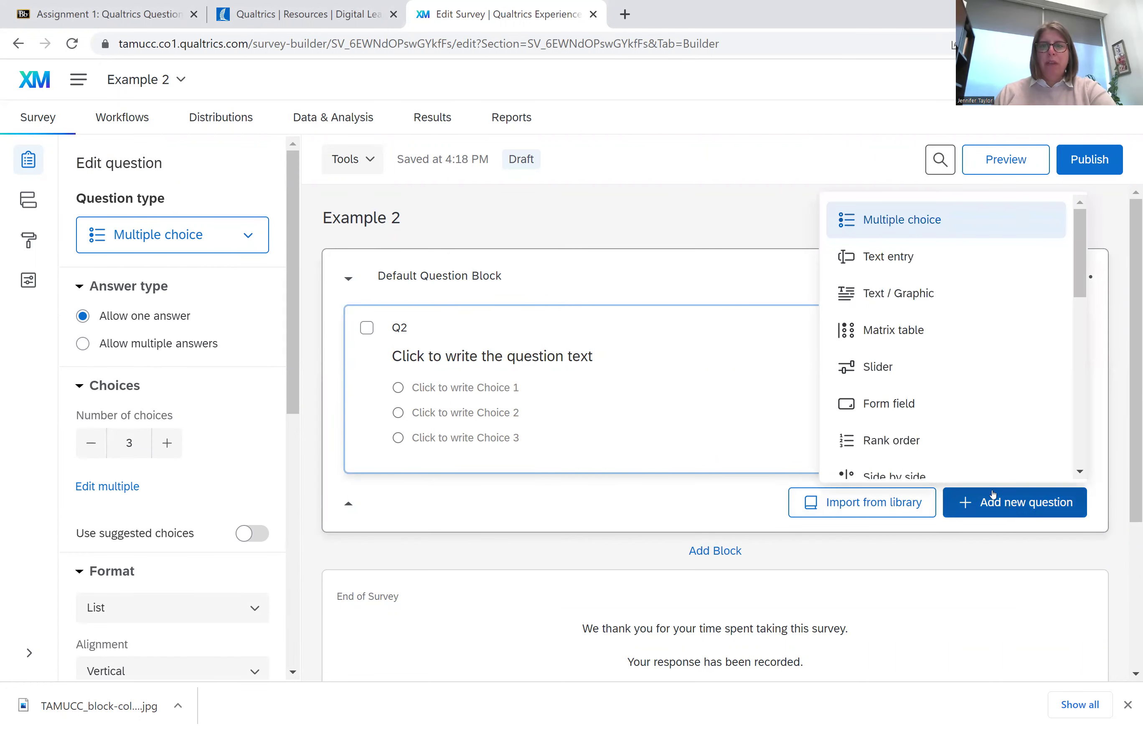
left_click(887, 232)
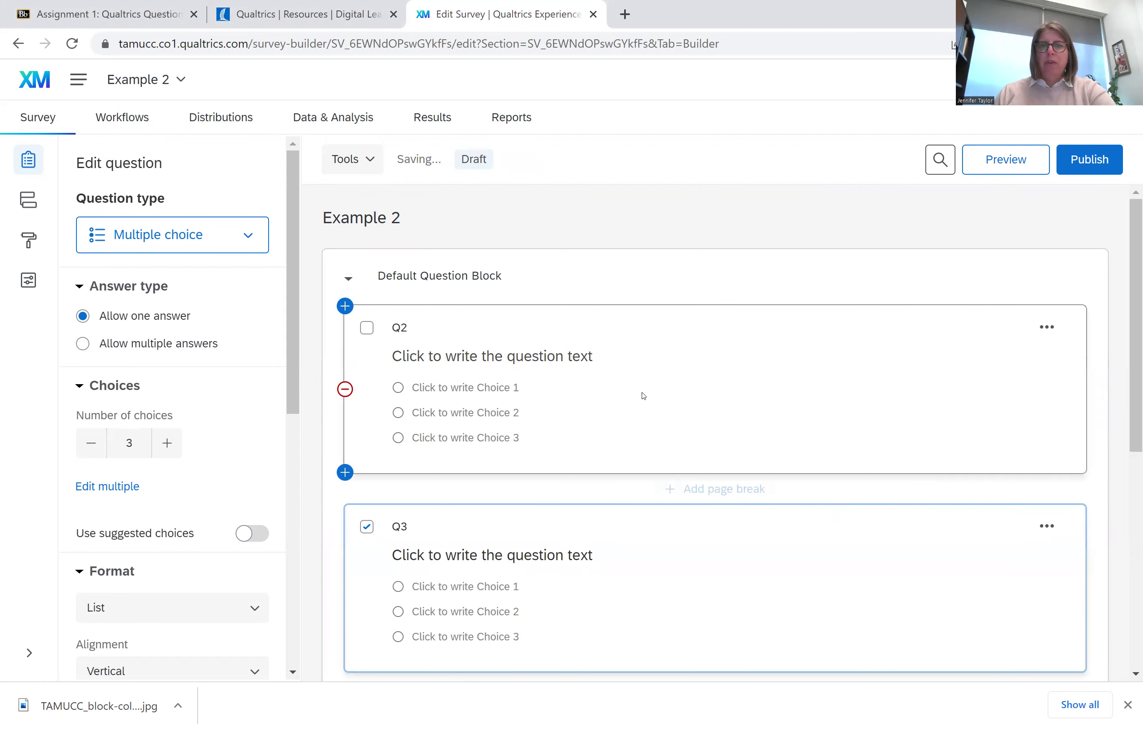
scroll(661, 530, "down", 2)
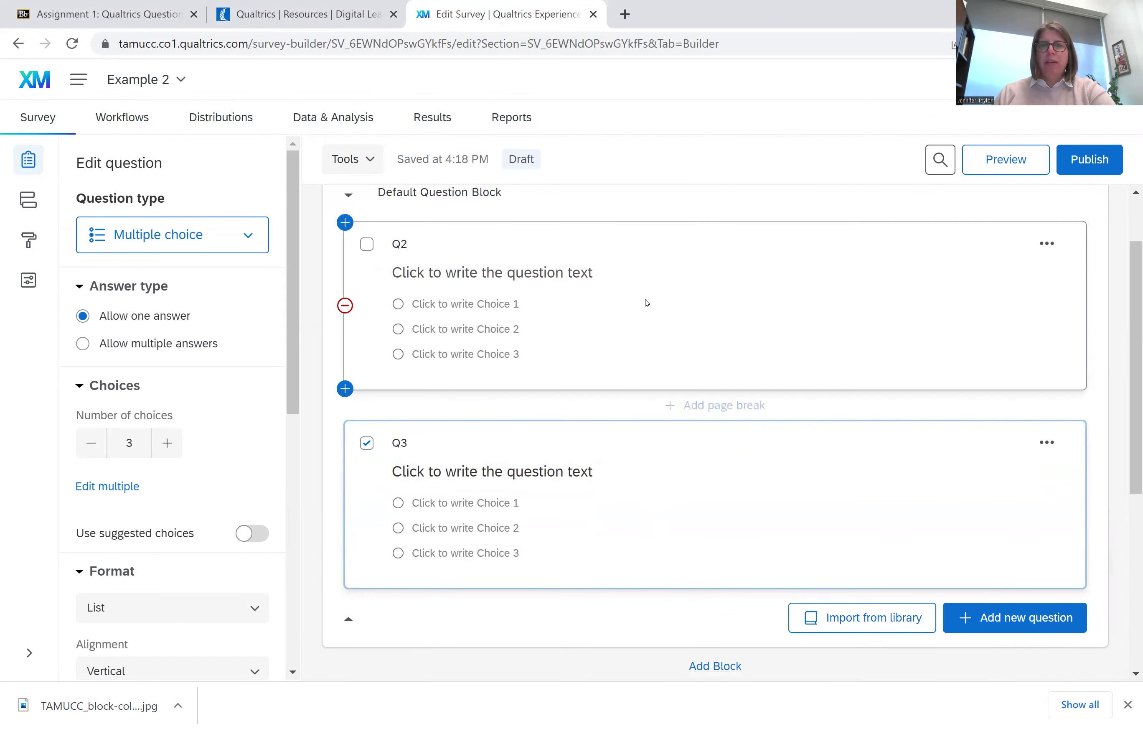
left_click(656, 345)
scroll(677, 352, "up", 2)
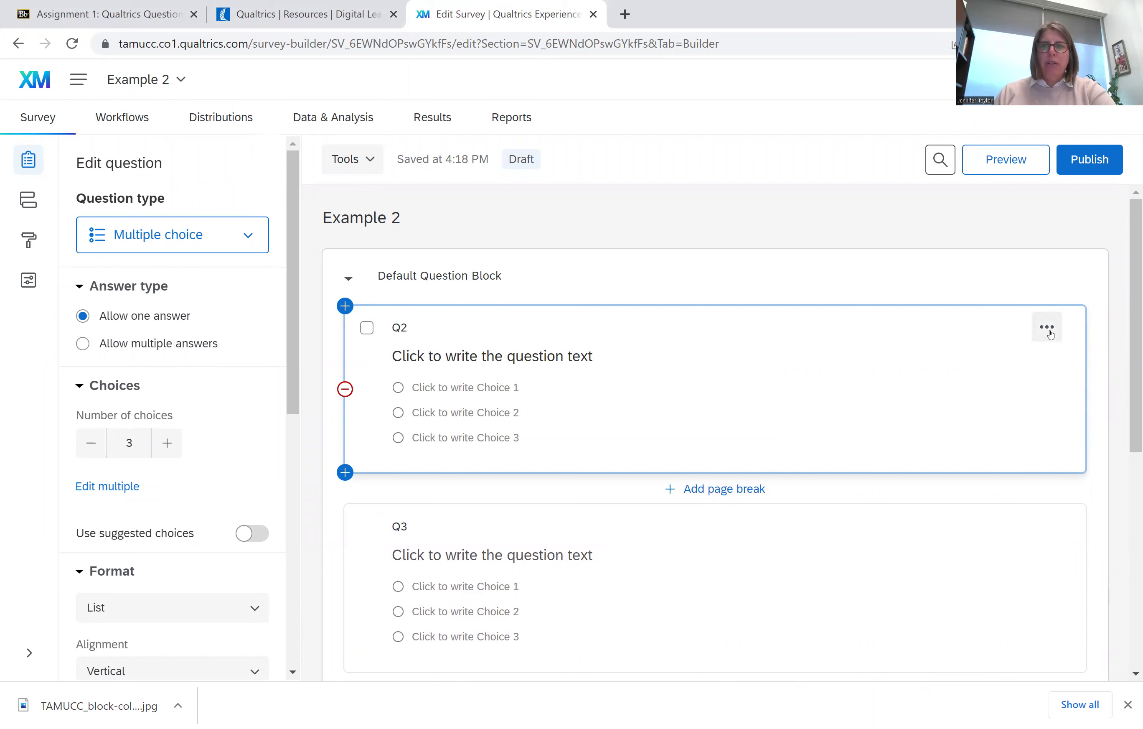
Step: Insert a page break after Q2 from its options menu, putting Q3 on a new page
left_click(934, 556)
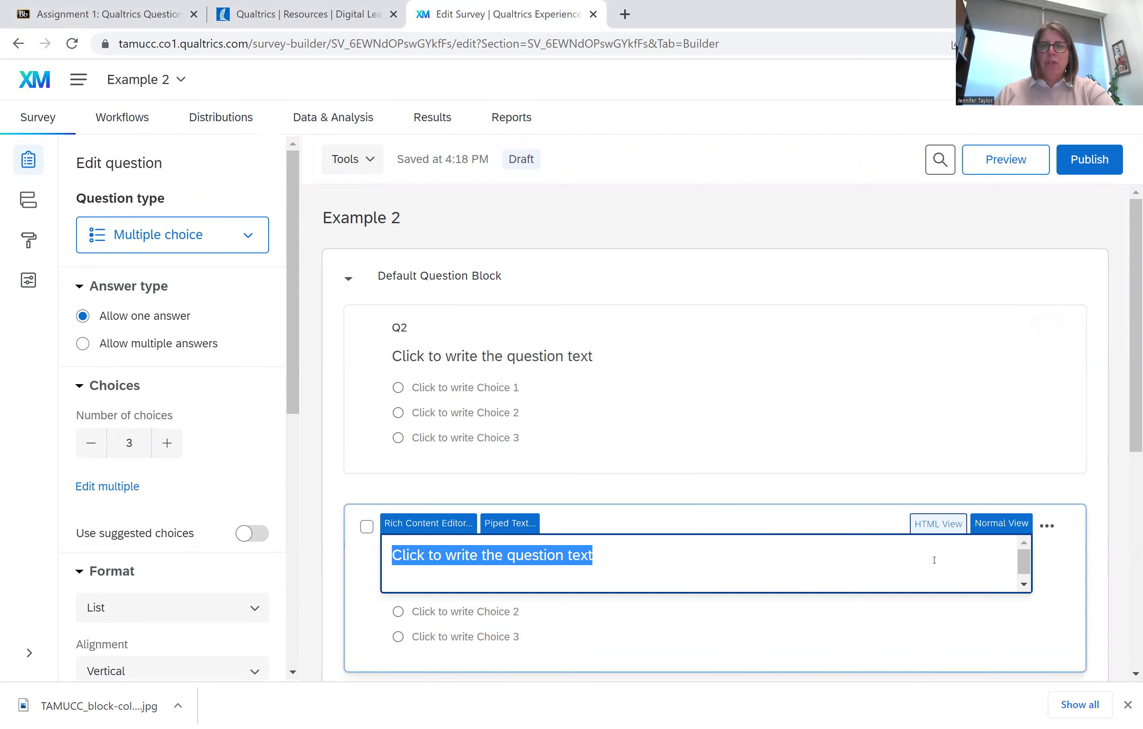
left_click(1061, 557)
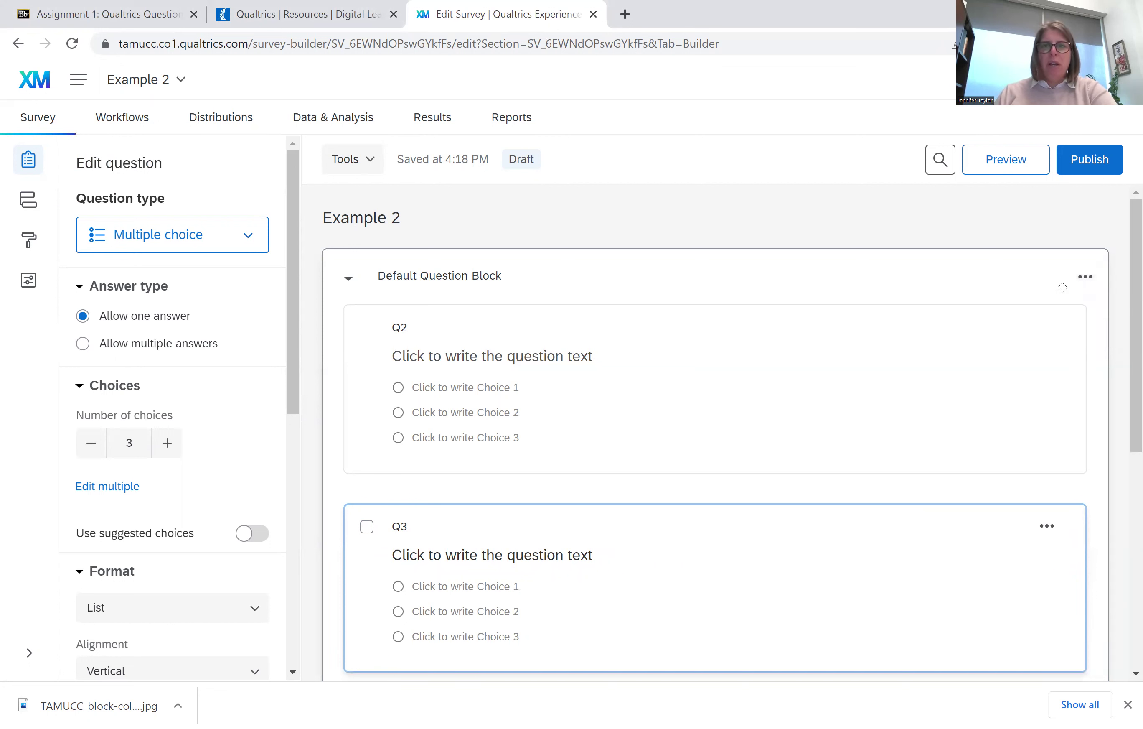
mouse_move(998, 395)
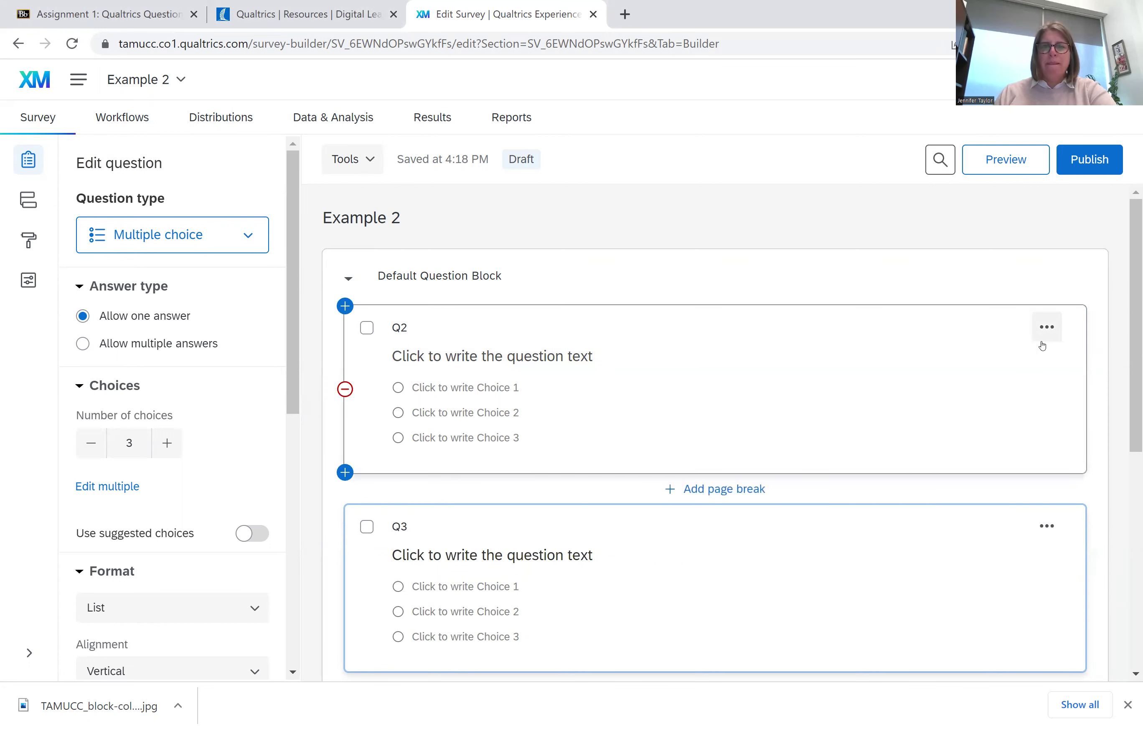
left_click(1047, 330)
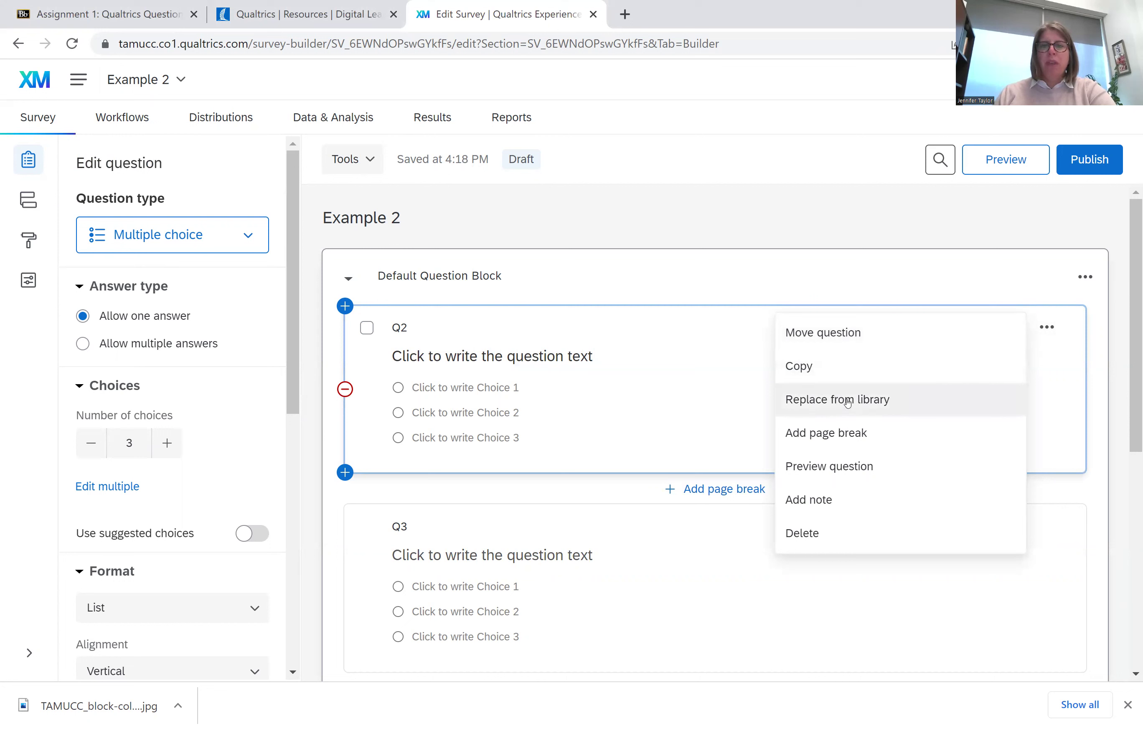
left_click(869, 436)
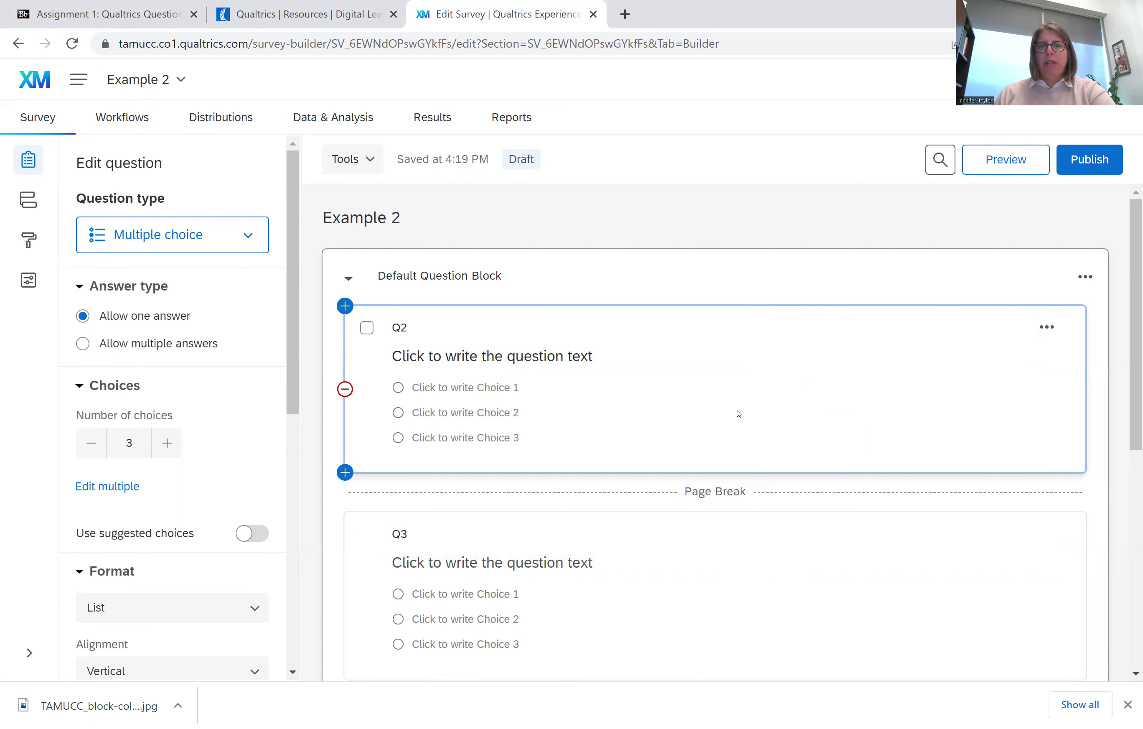
left_click(1047, 326)
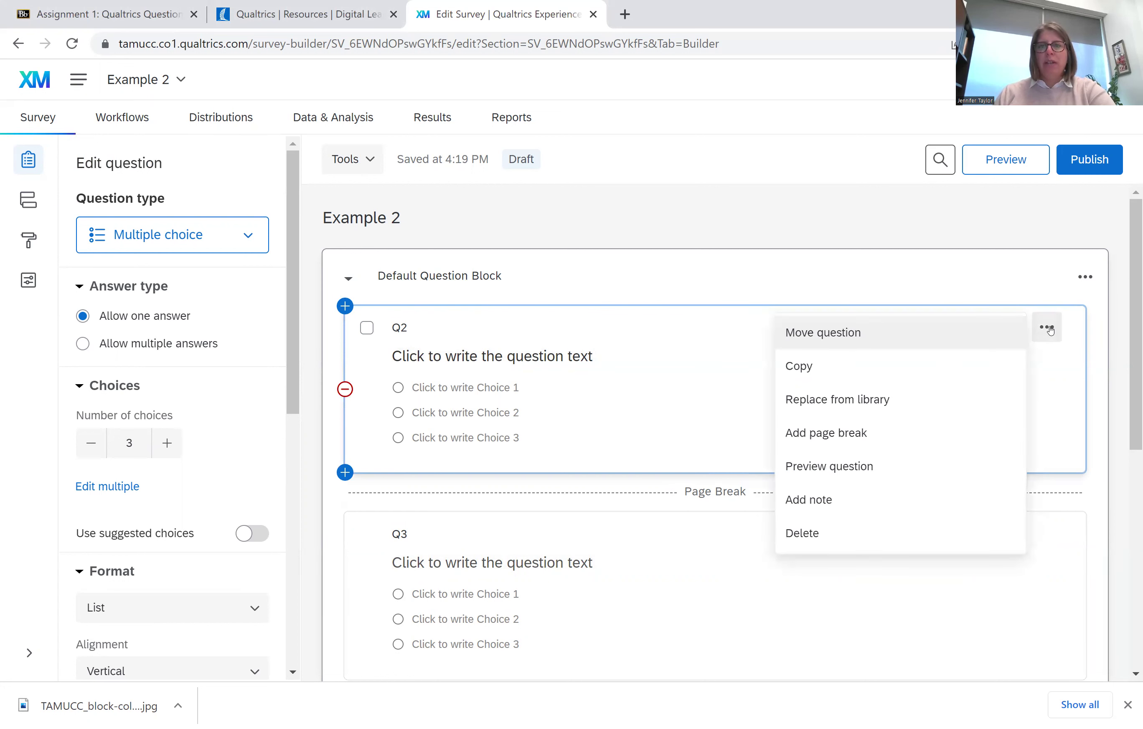
left_click(864, 467)
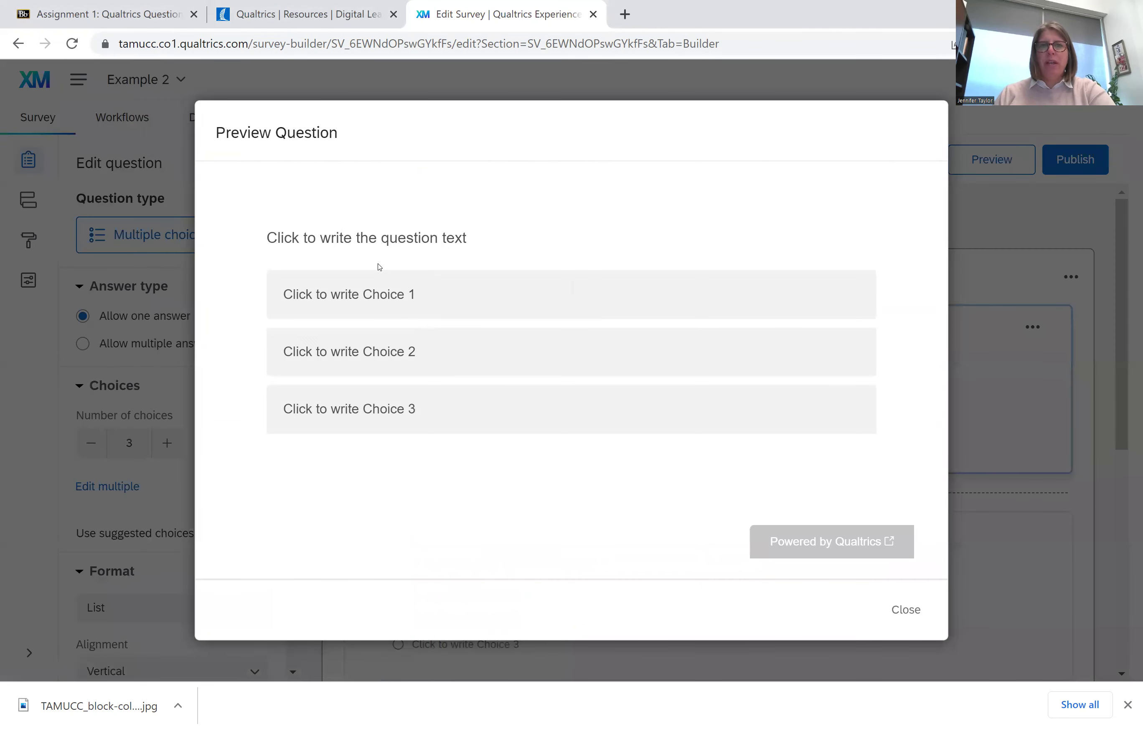
left_click(424, 361)
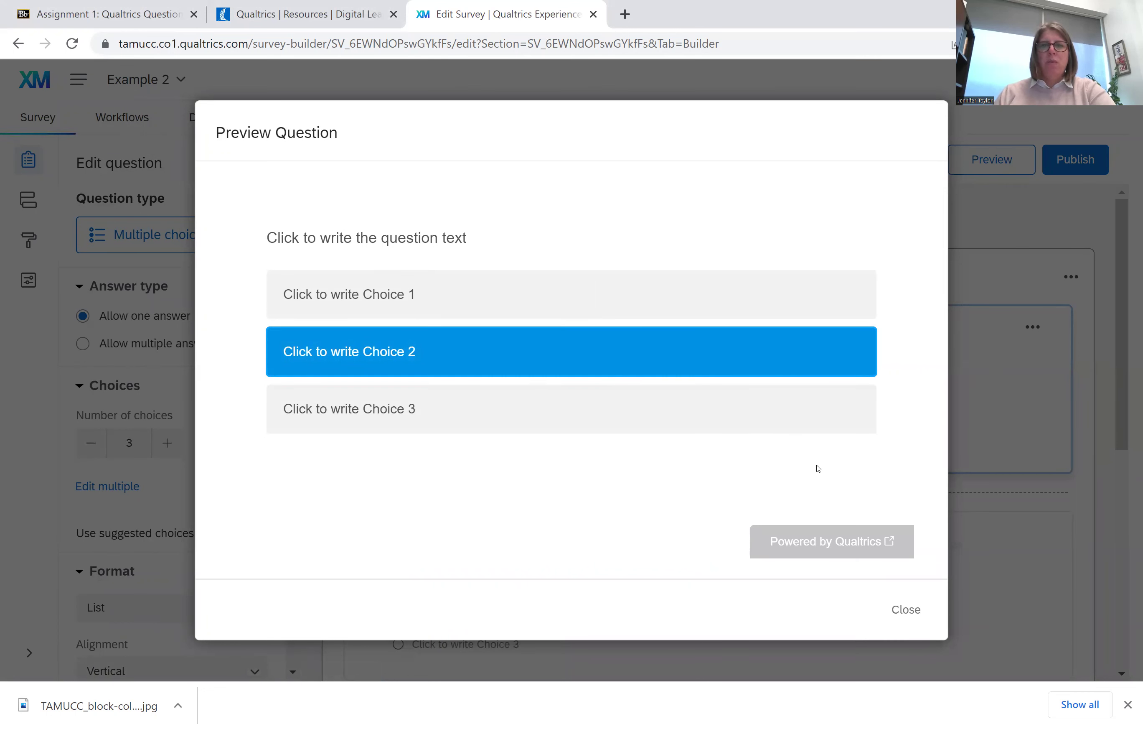
left_click(907, 611)
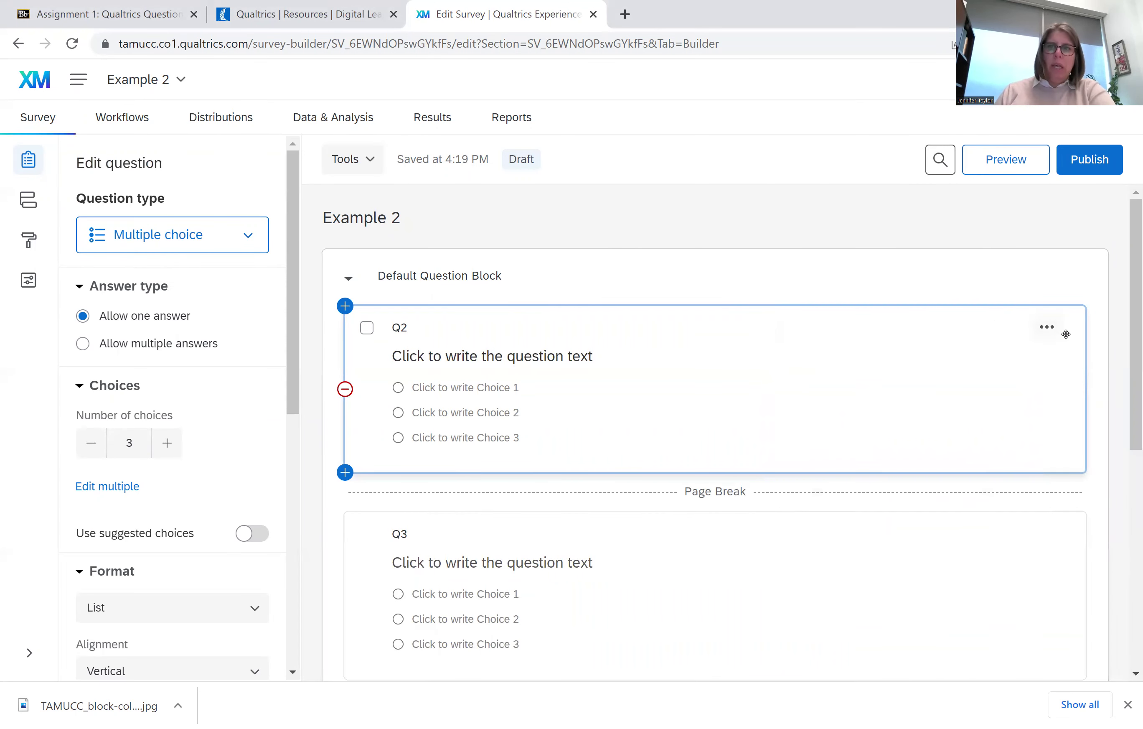
Step: Delete question Q2, then remove the page break left above Q3
left_click(1047, 327)
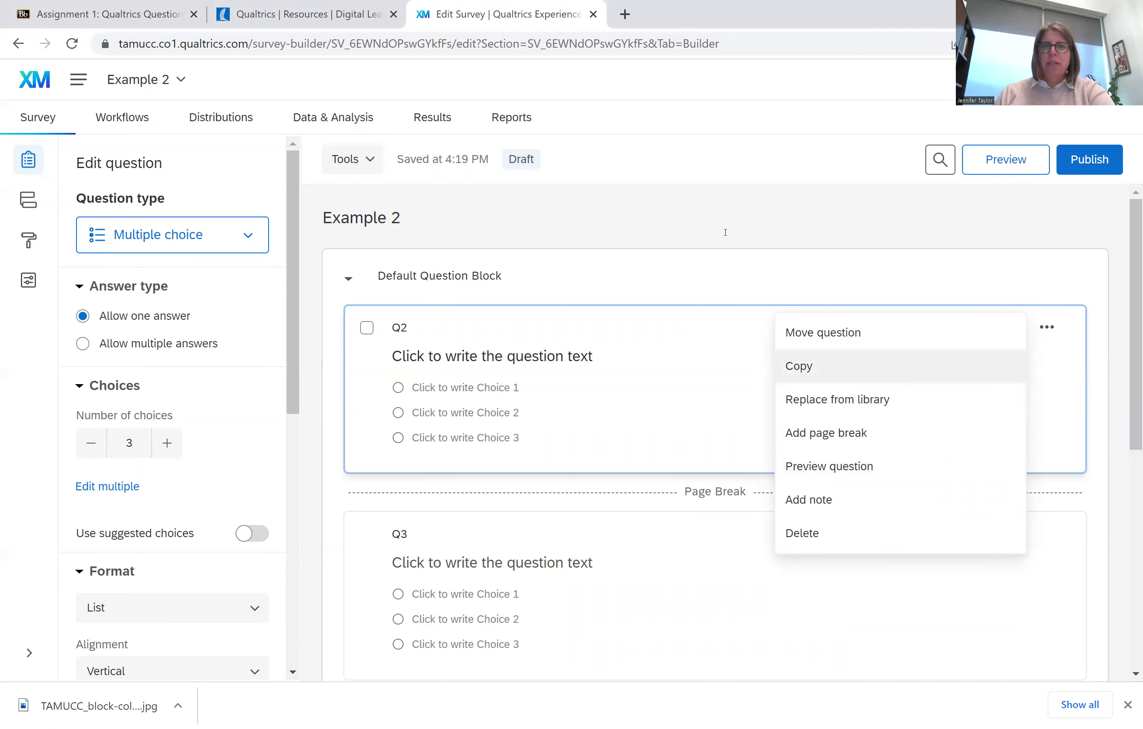
left_click(807, 538)
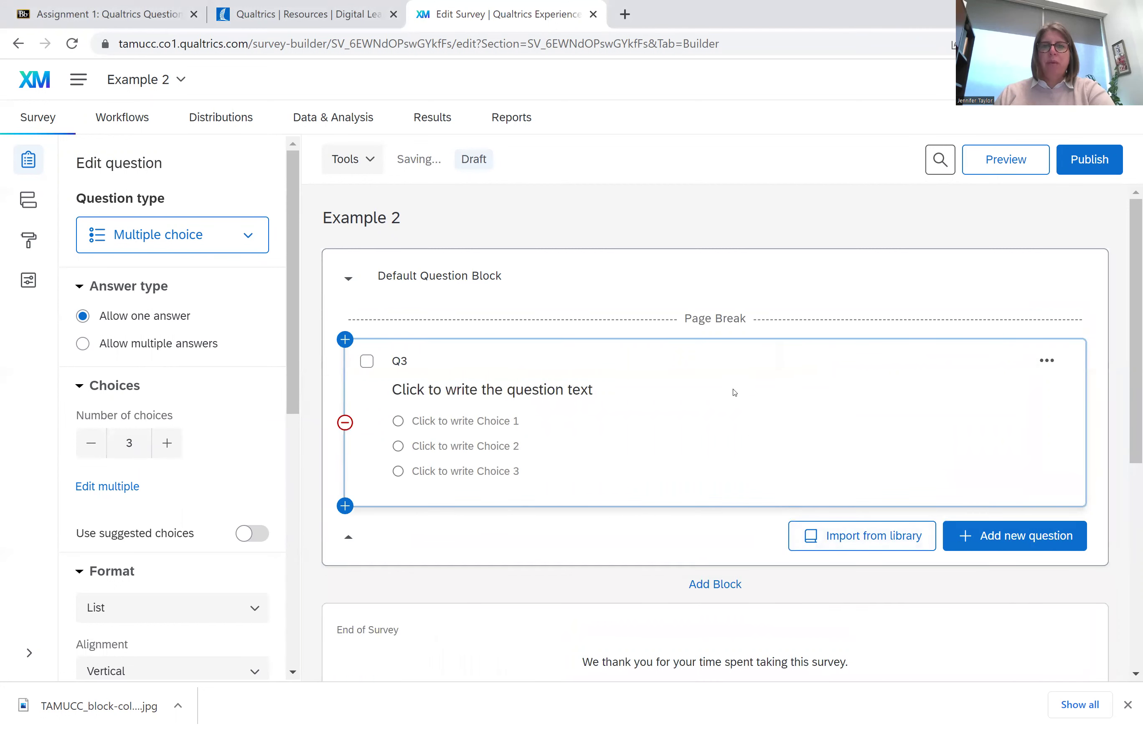
mouse_move(459, 320)
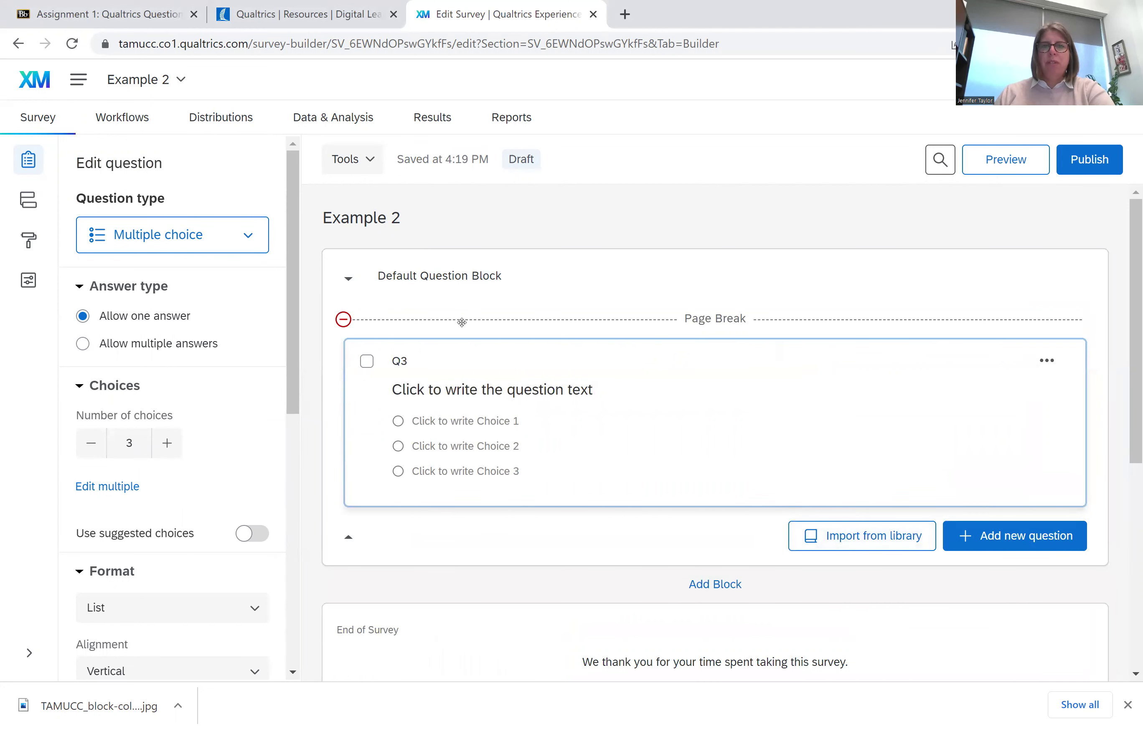
left_click(344, 320)
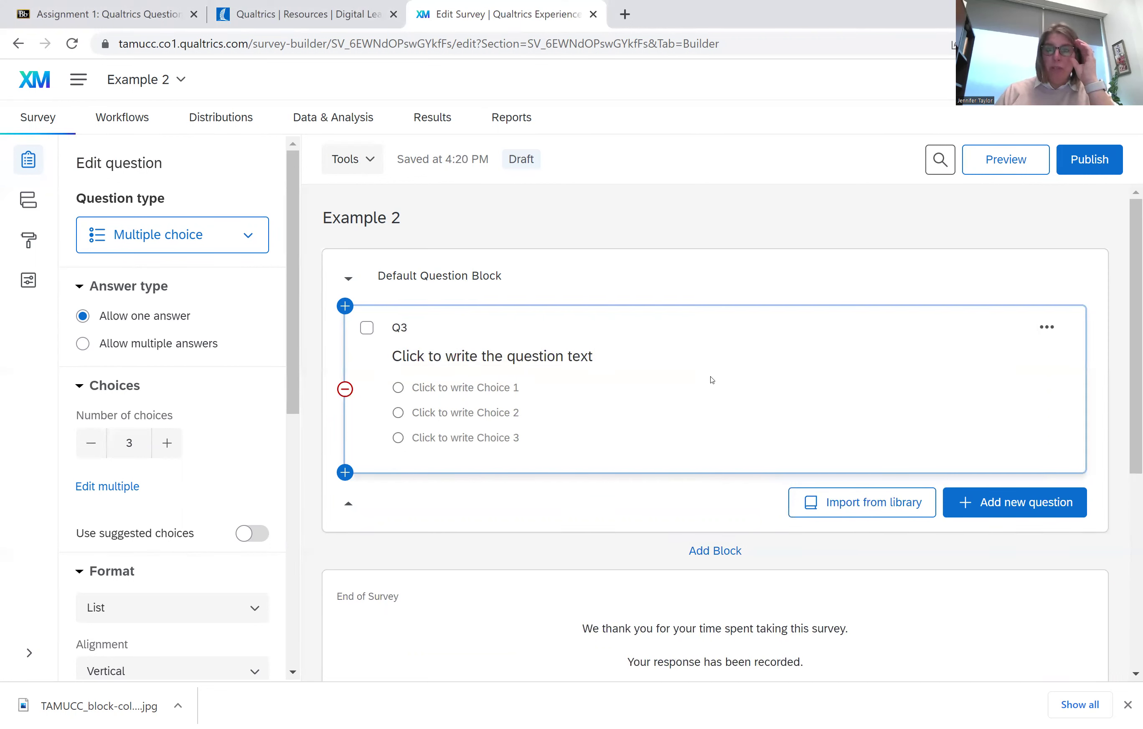
Step: Change Q3 from multiple choice into a Text entry question
left_click(194, 243)
left_click(170, 290)
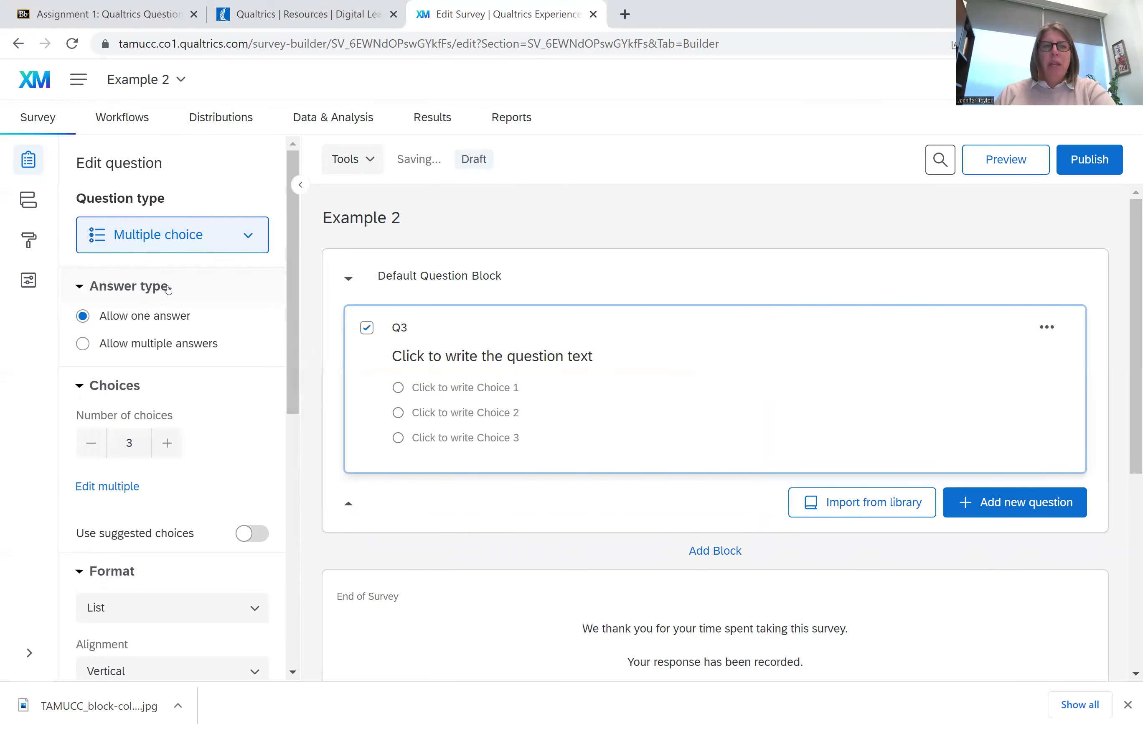
left_click(184, 246)
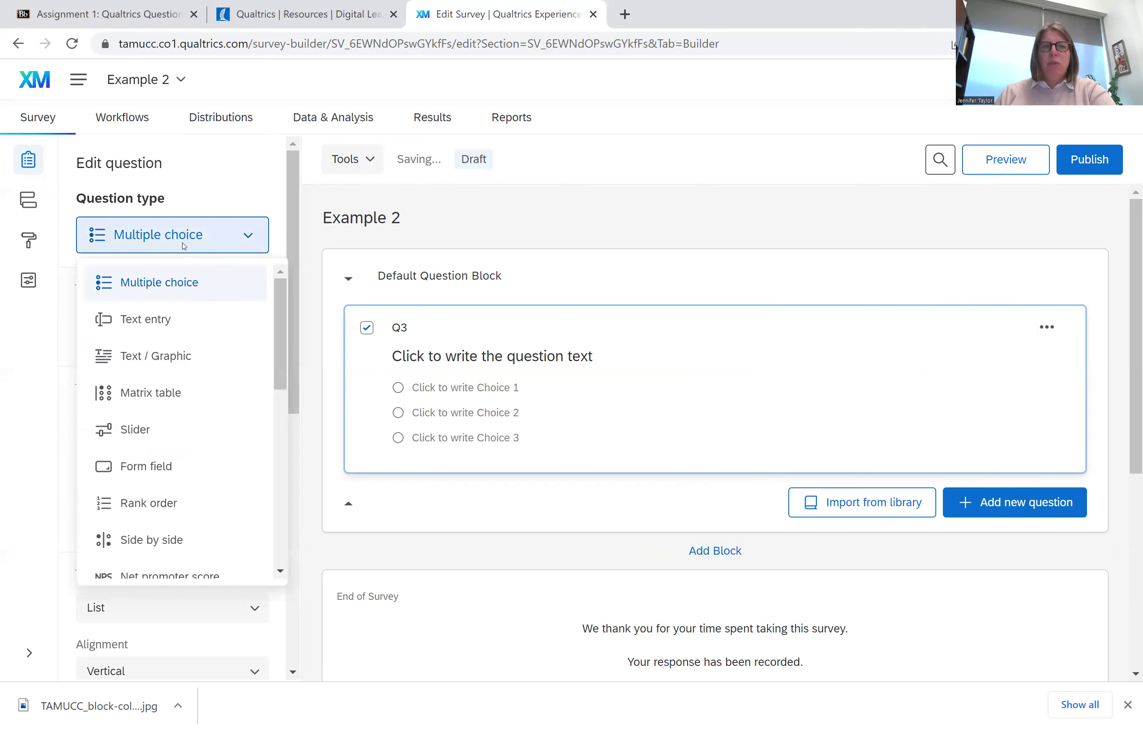
left_click(154, 320)
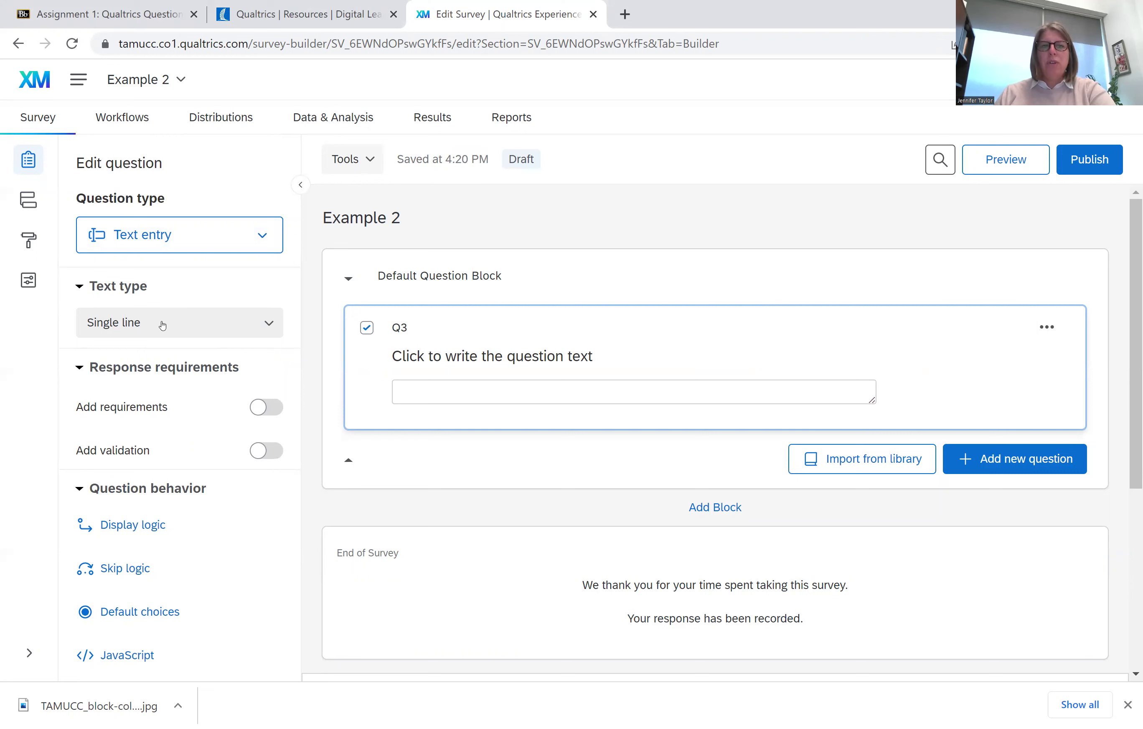
Step: Try Multiple lines with an enlarged box, then Essay text box, then return to Multiple lines
left_click(163, 326)
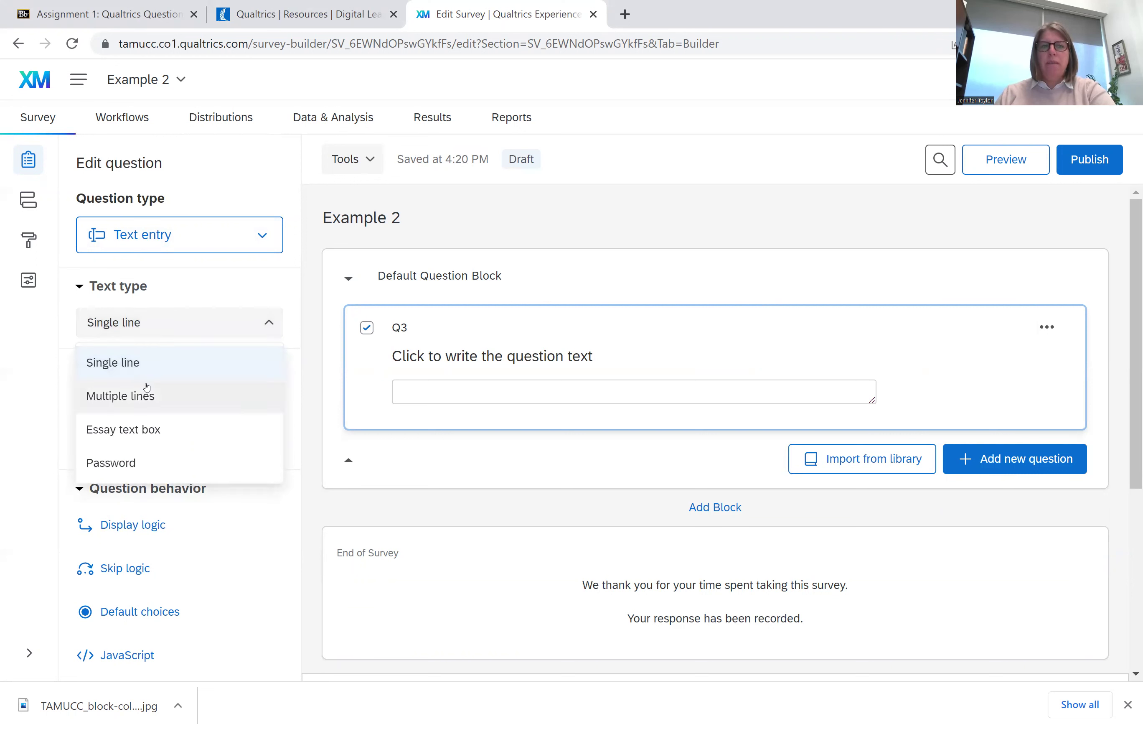
left_click(145, 397)
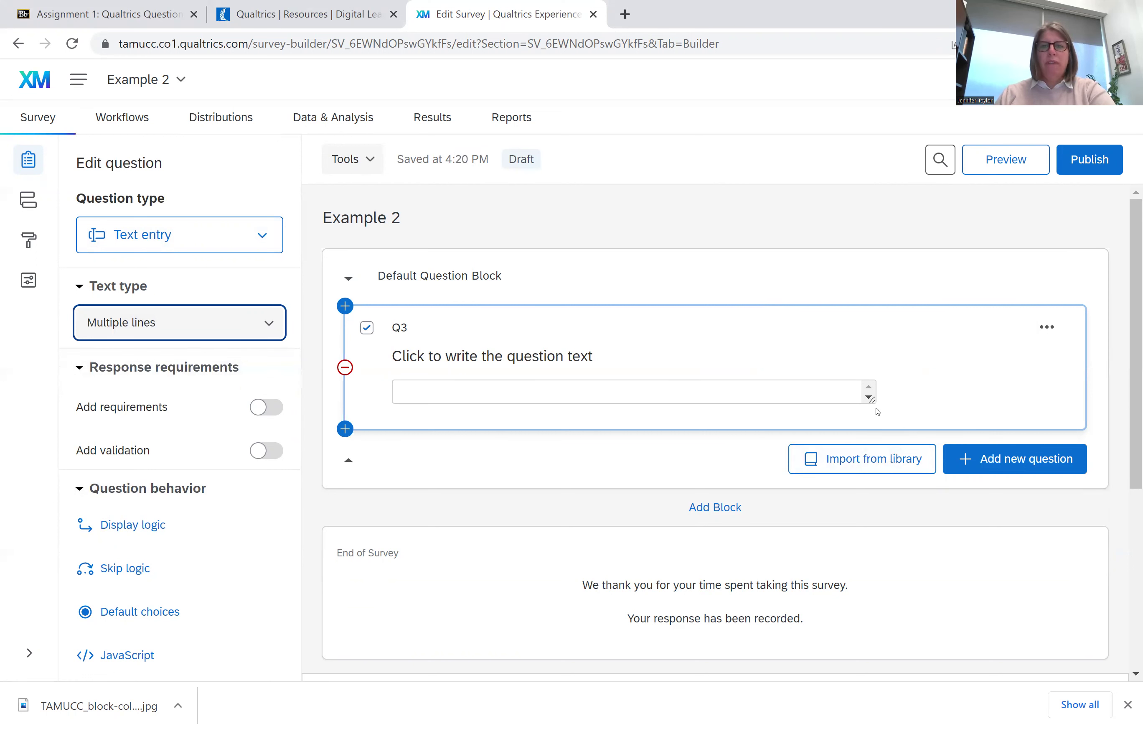
left_click_drag(875, 407, 914, 484)
left_click(260, 327)
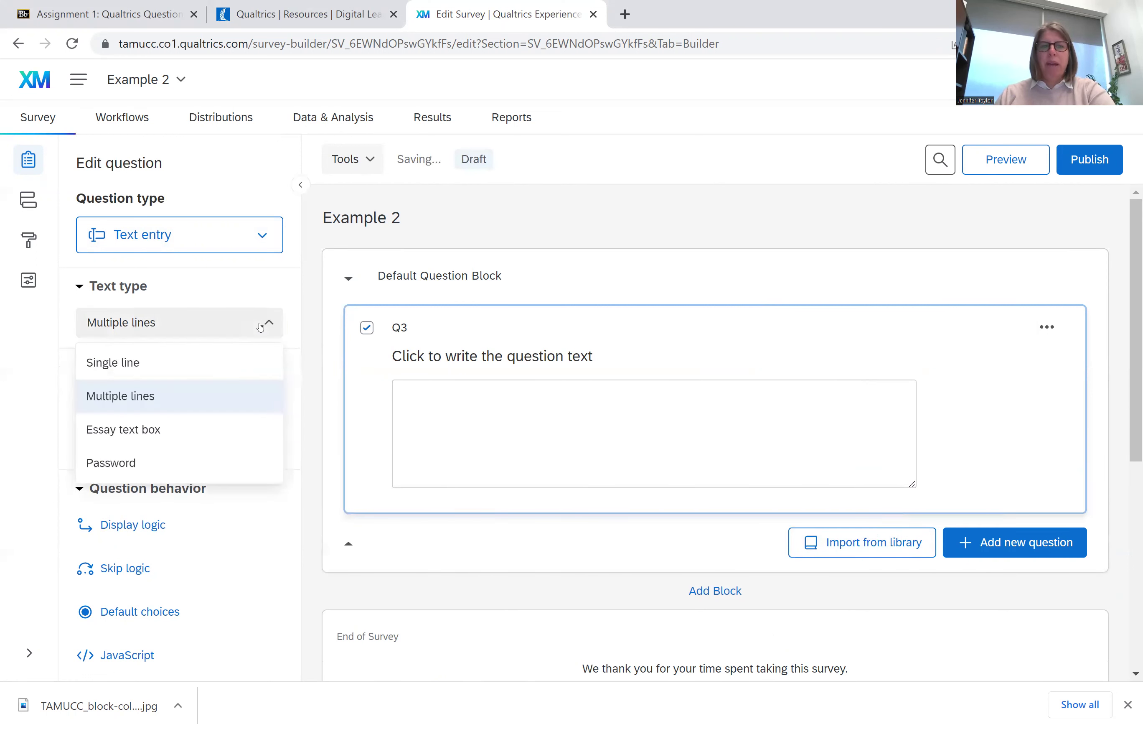
left_click(187, 432)
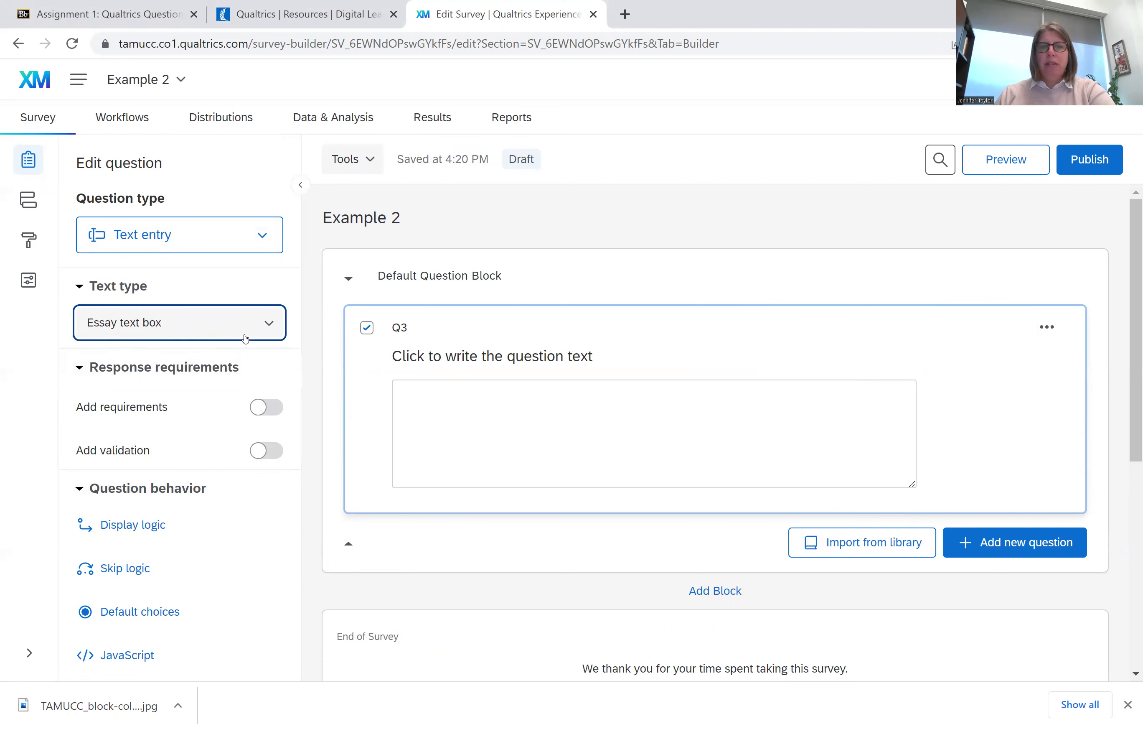
left_click(265, 333)
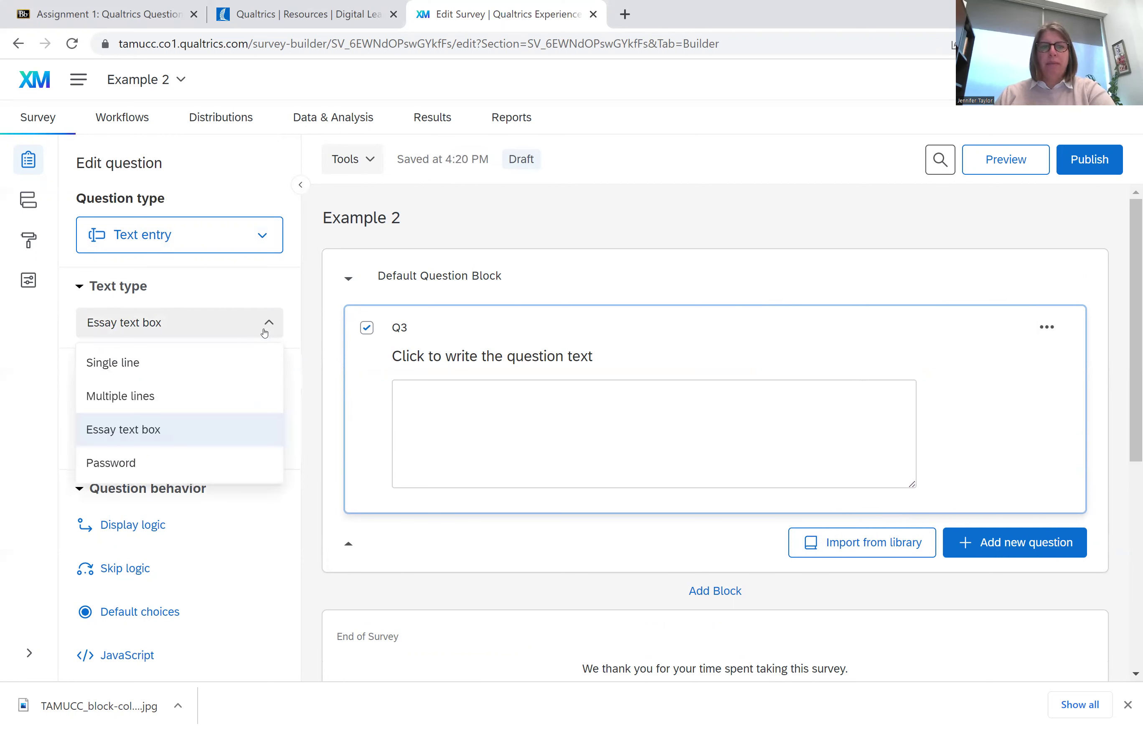
left_click(218, 399)
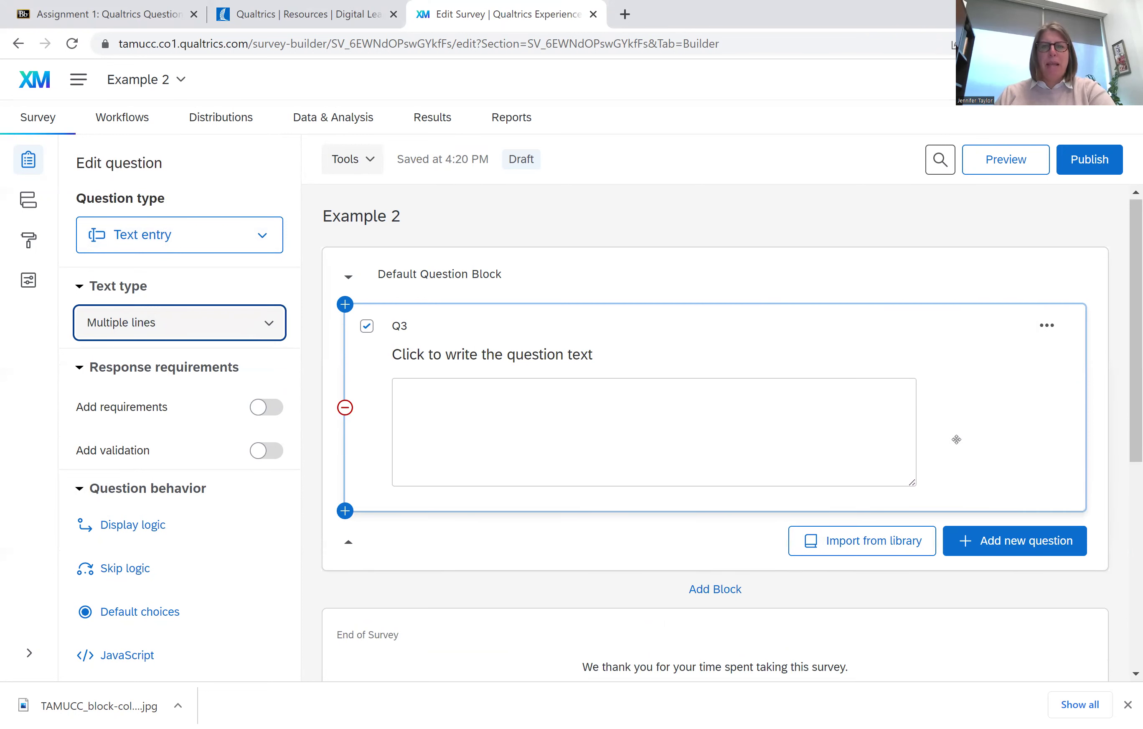
scroll(957, 439, "down", 3)
scroll(957, 439, "up", 2)
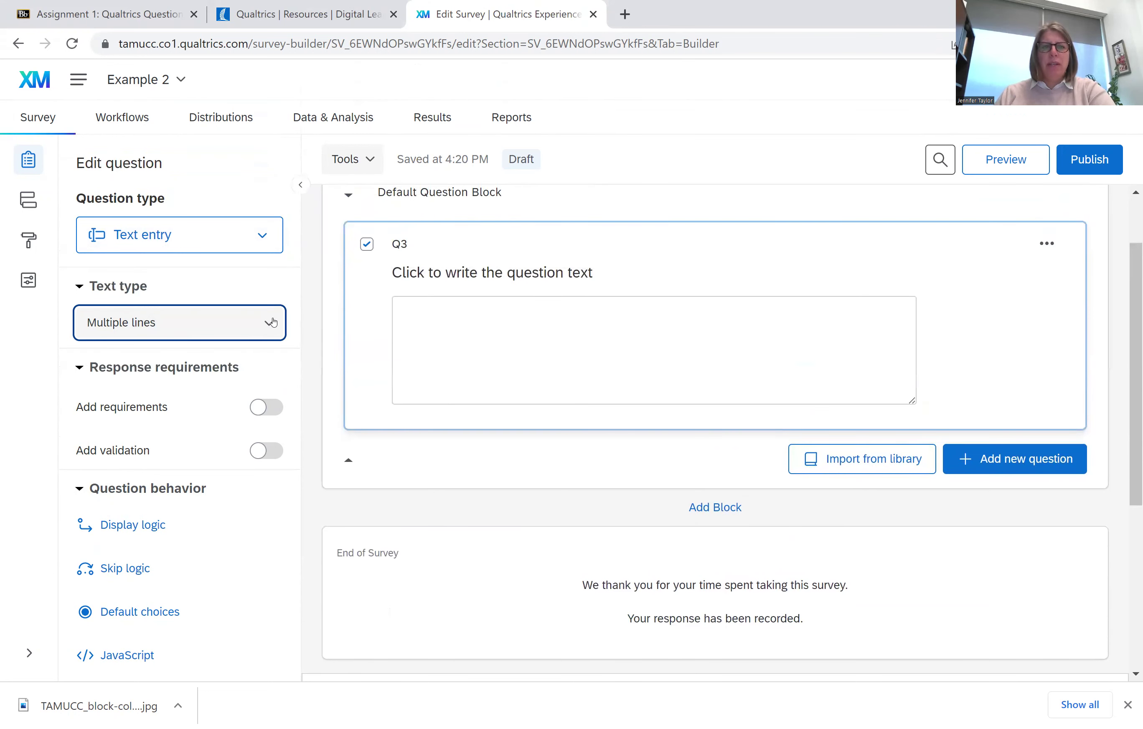
Step: Try Single line and Password answer types, ending on Single line
left_click(229, 327)
left_click(155, 364)
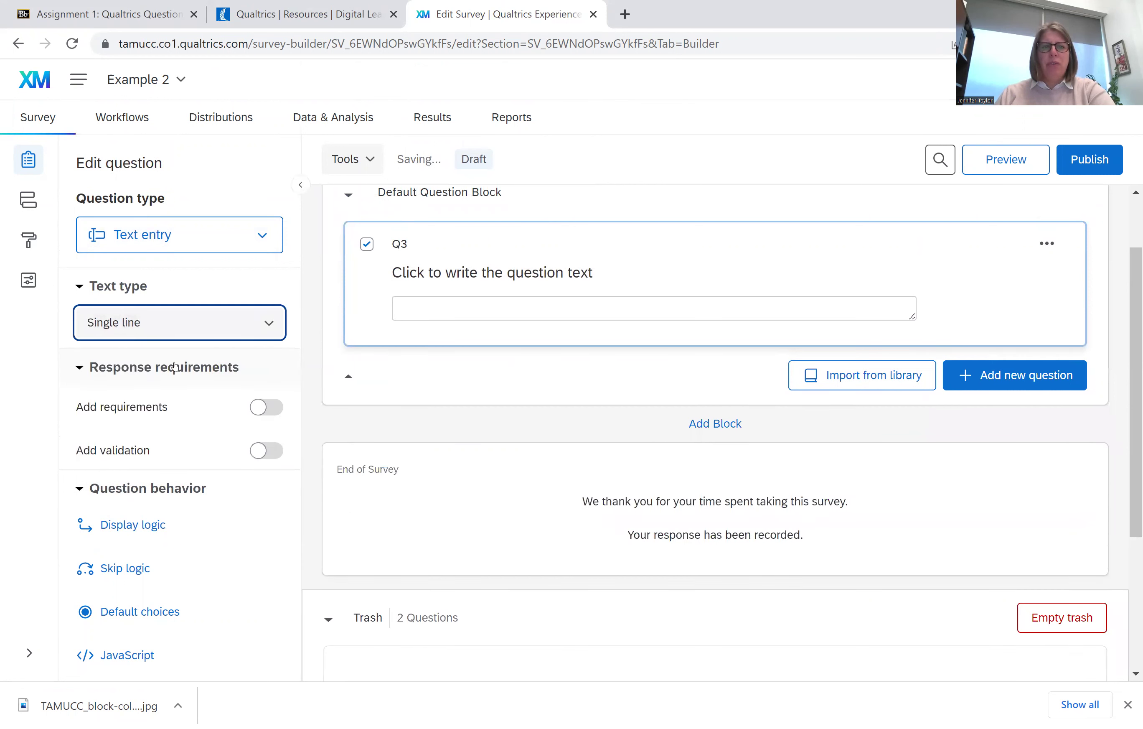
left_click(260, 328)
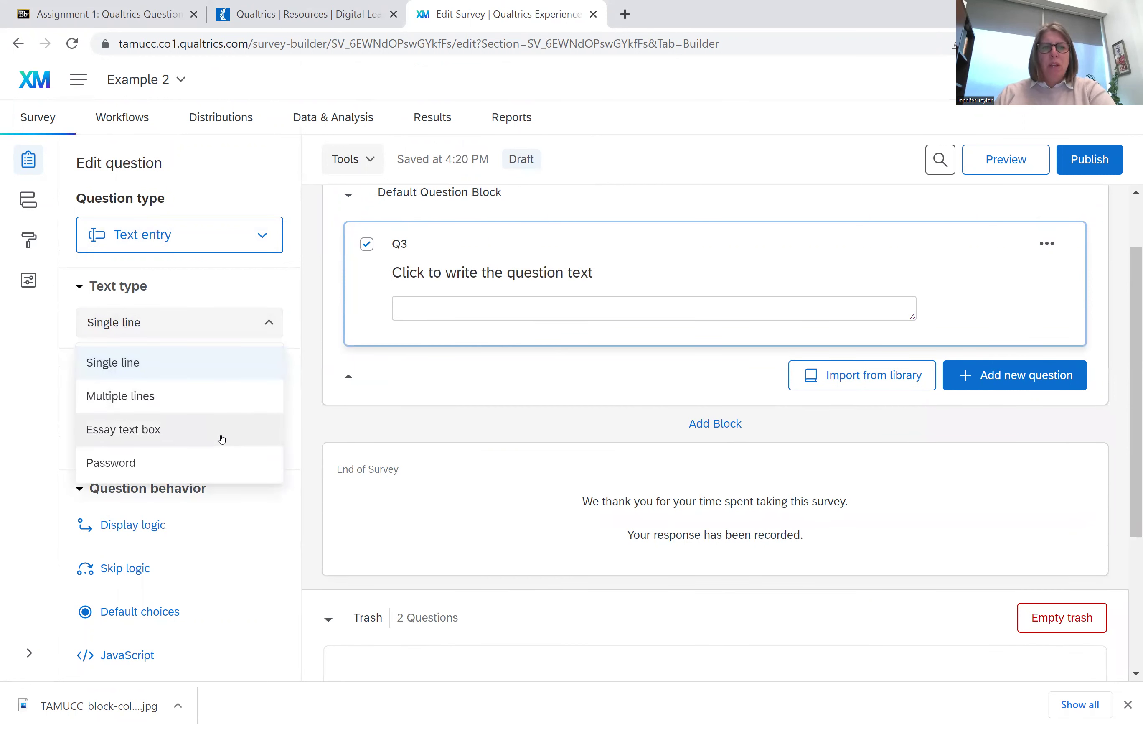
left_click(215, 462)
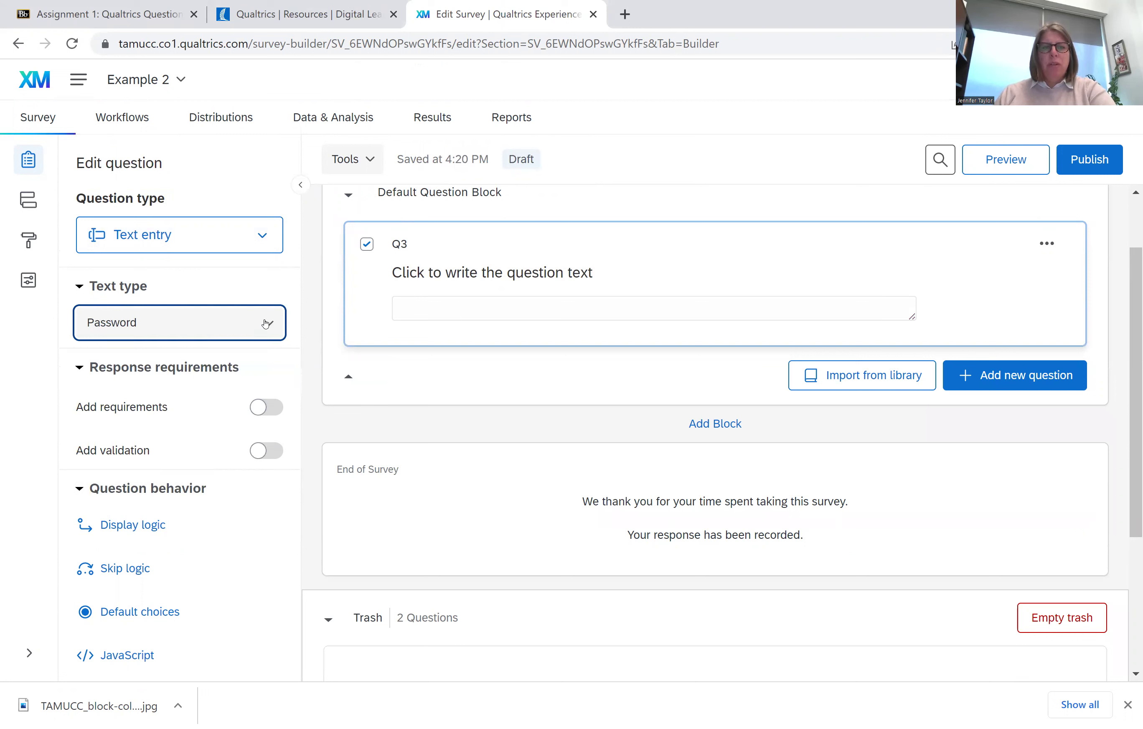
left_click(266, 324)
left_click(224, 362)
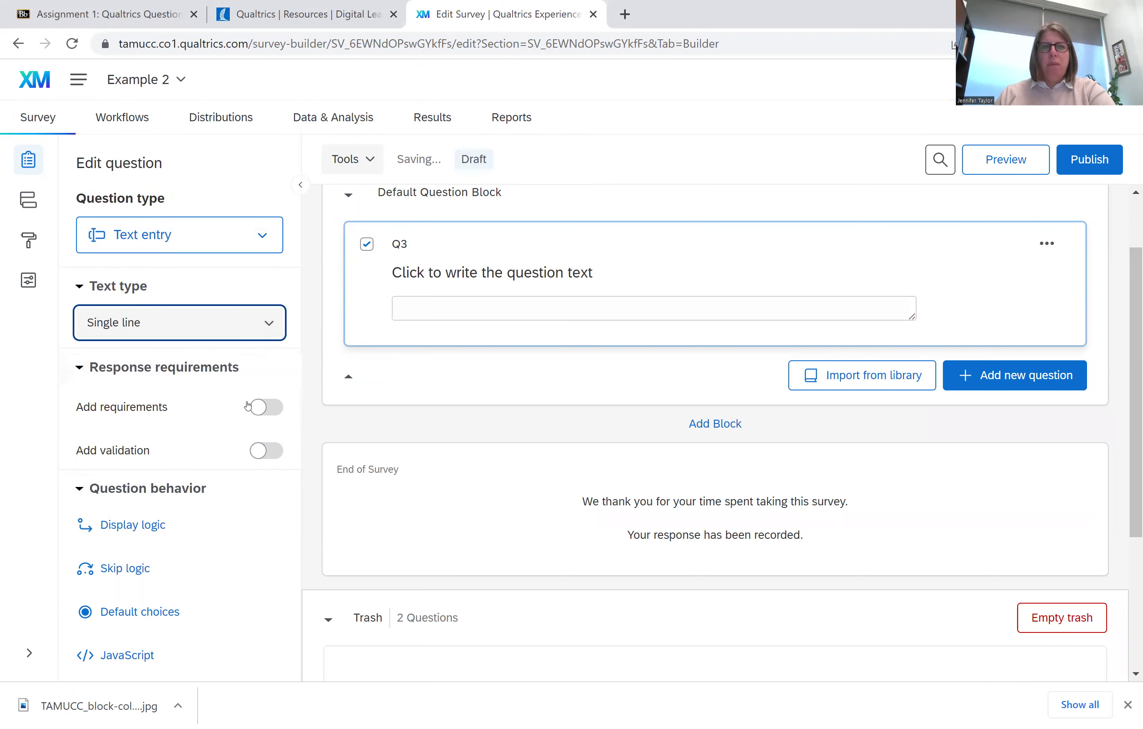
left_click(264, 413)
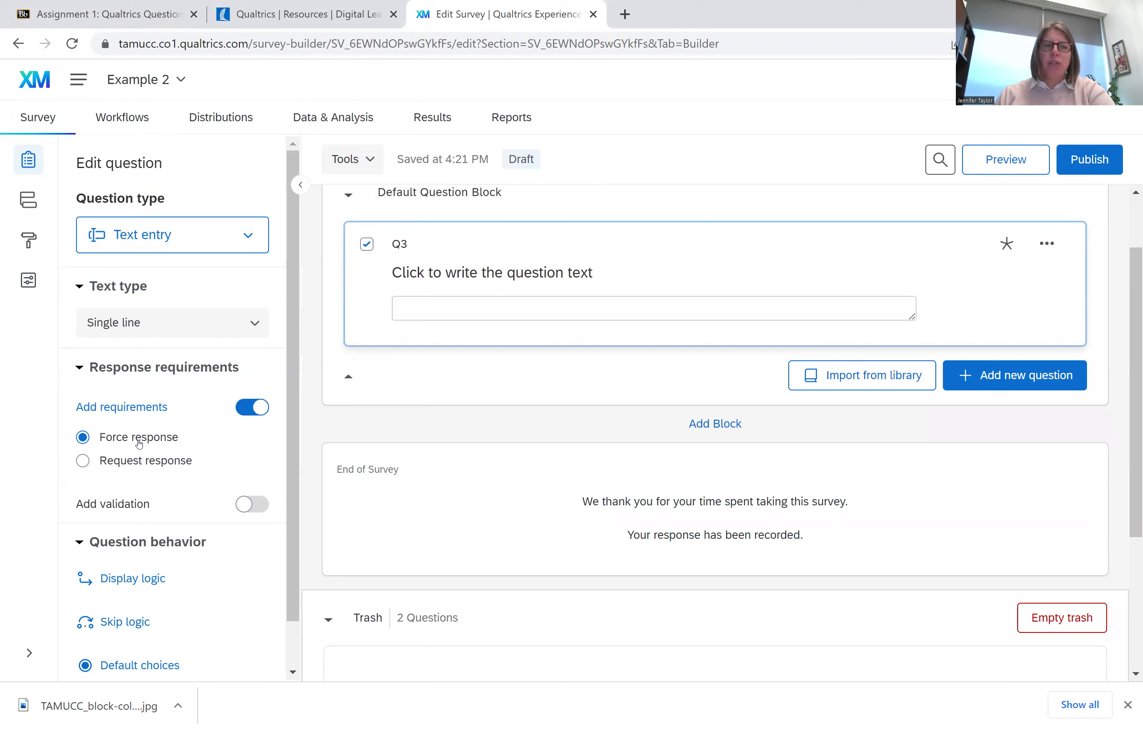
left_click(83, 461)
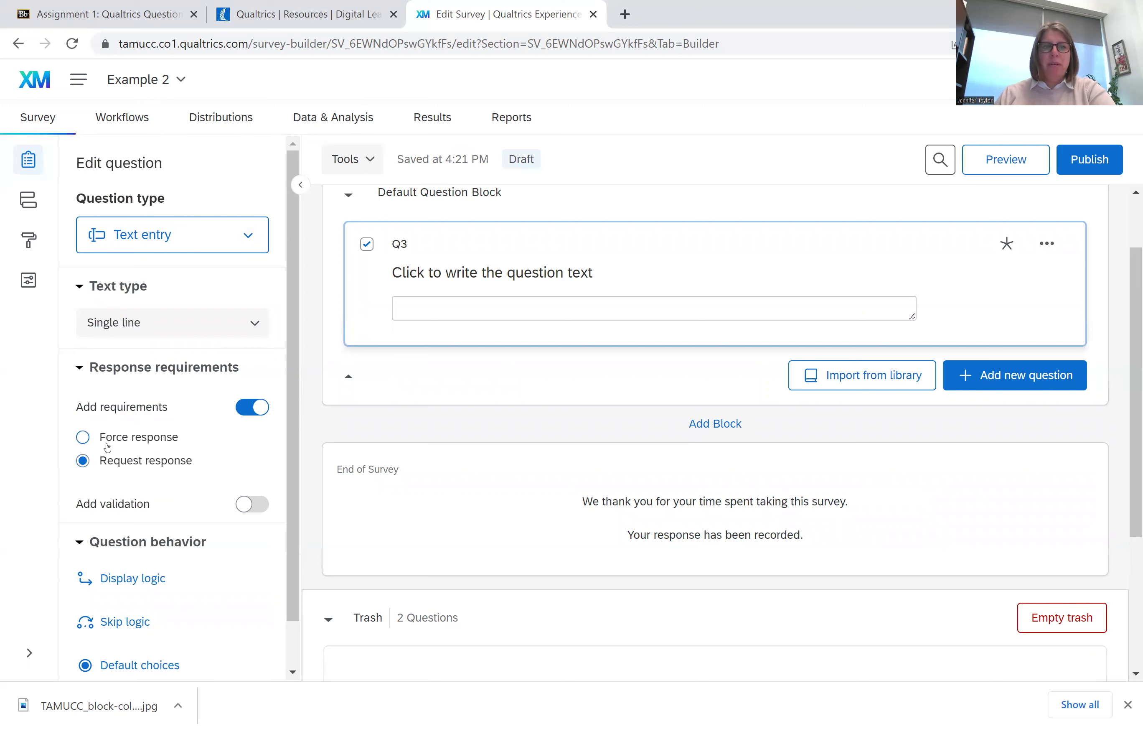
left_click(84, 437)
left_click(83, 460)
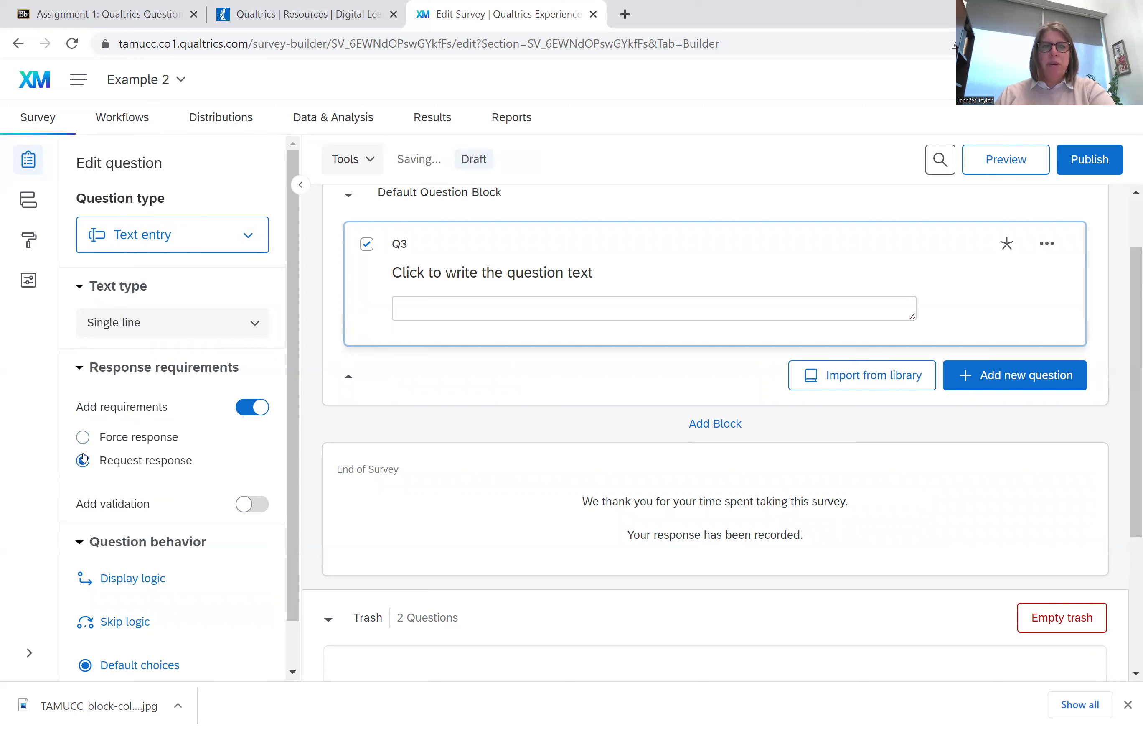
left_click(83, 437)
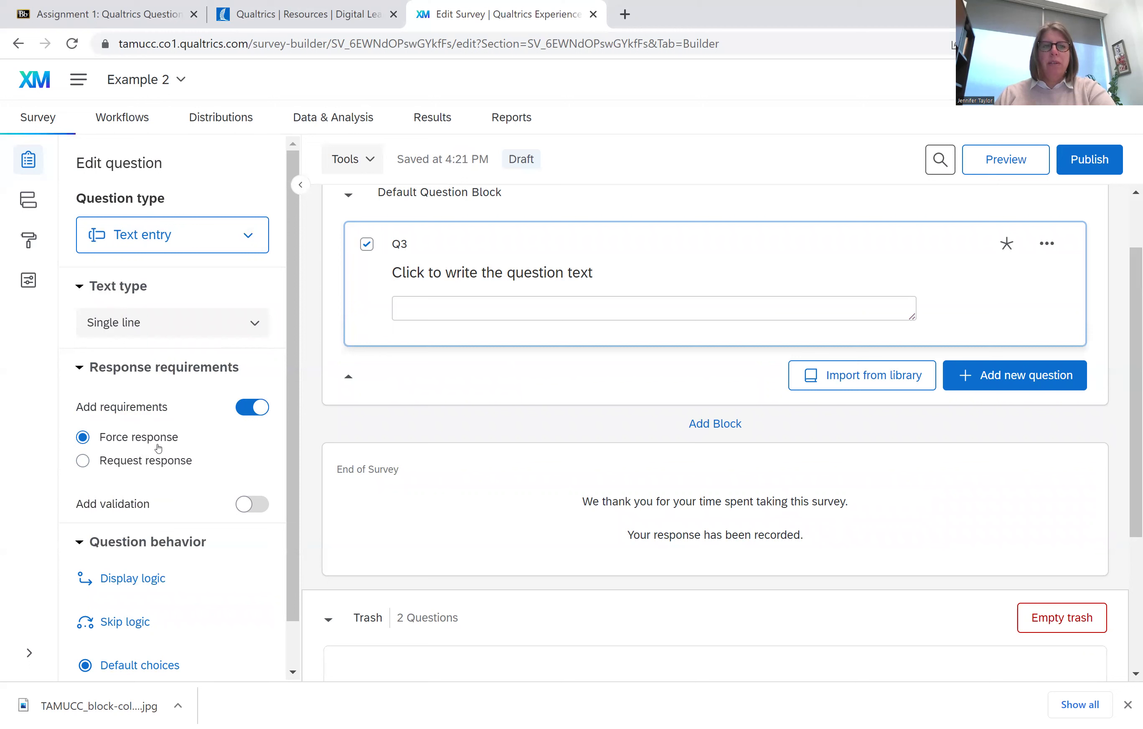
left_click(249, 410)
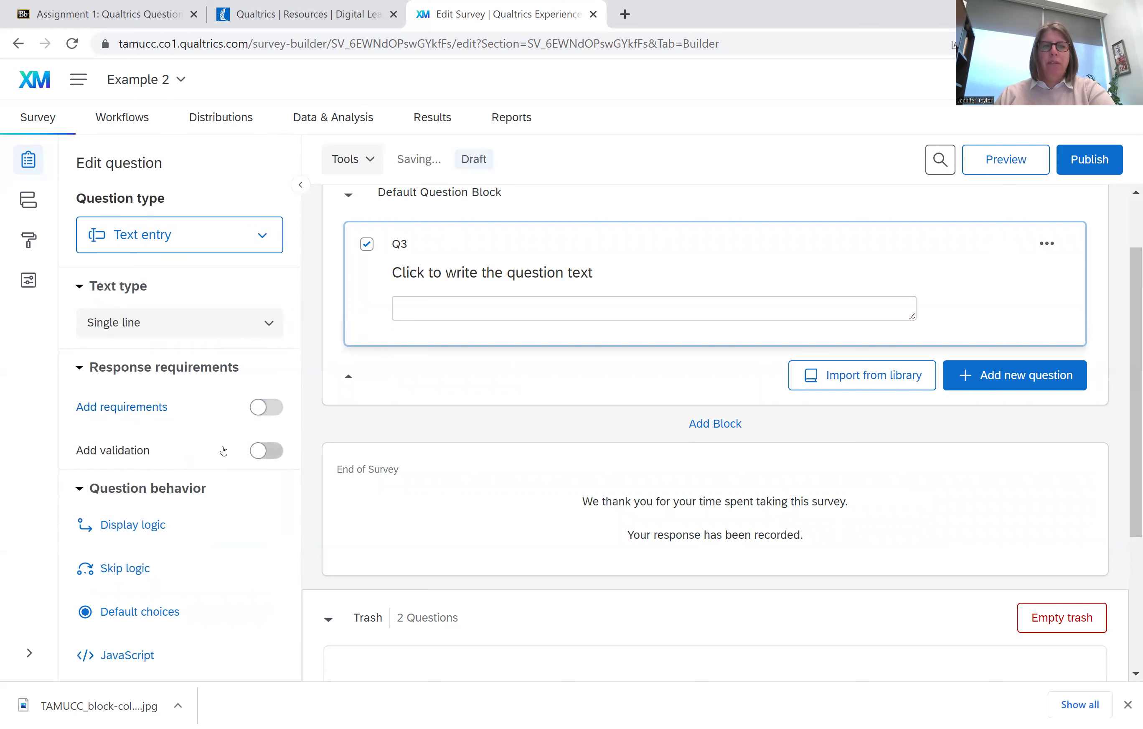
Step: Turn on Q3's answer validation and change its text to 'What is your zipcode'
left_click(278, 452)
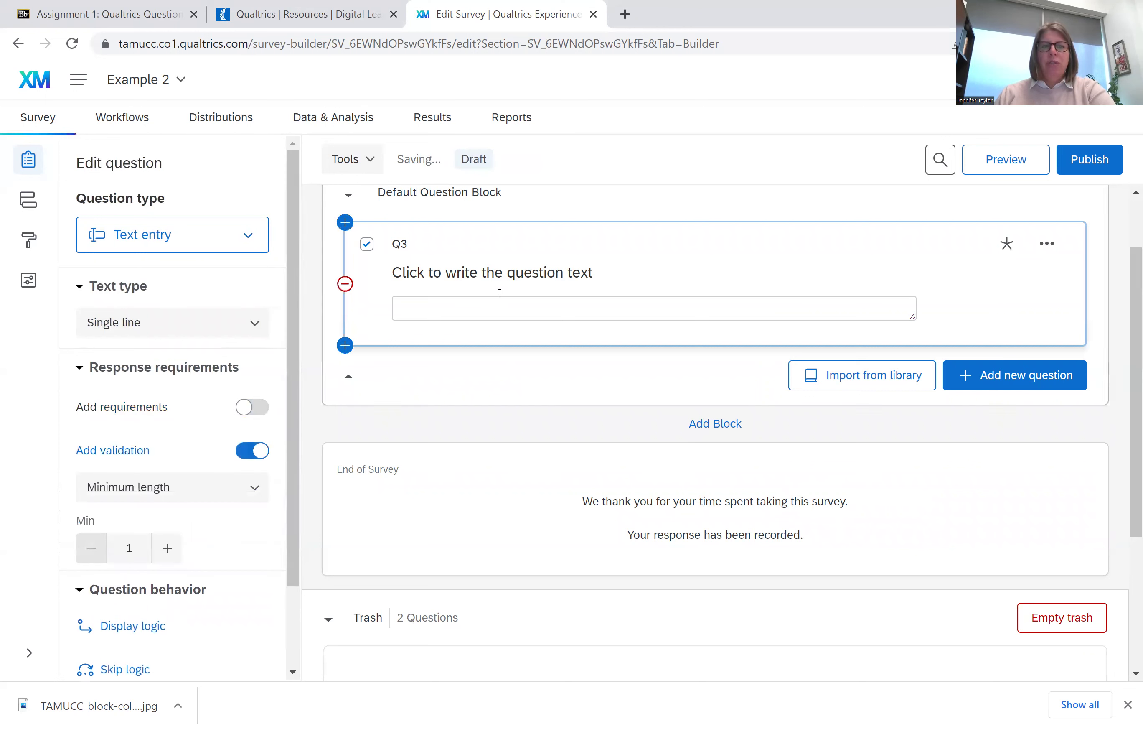
left_click(487, 275)
type("Wh")
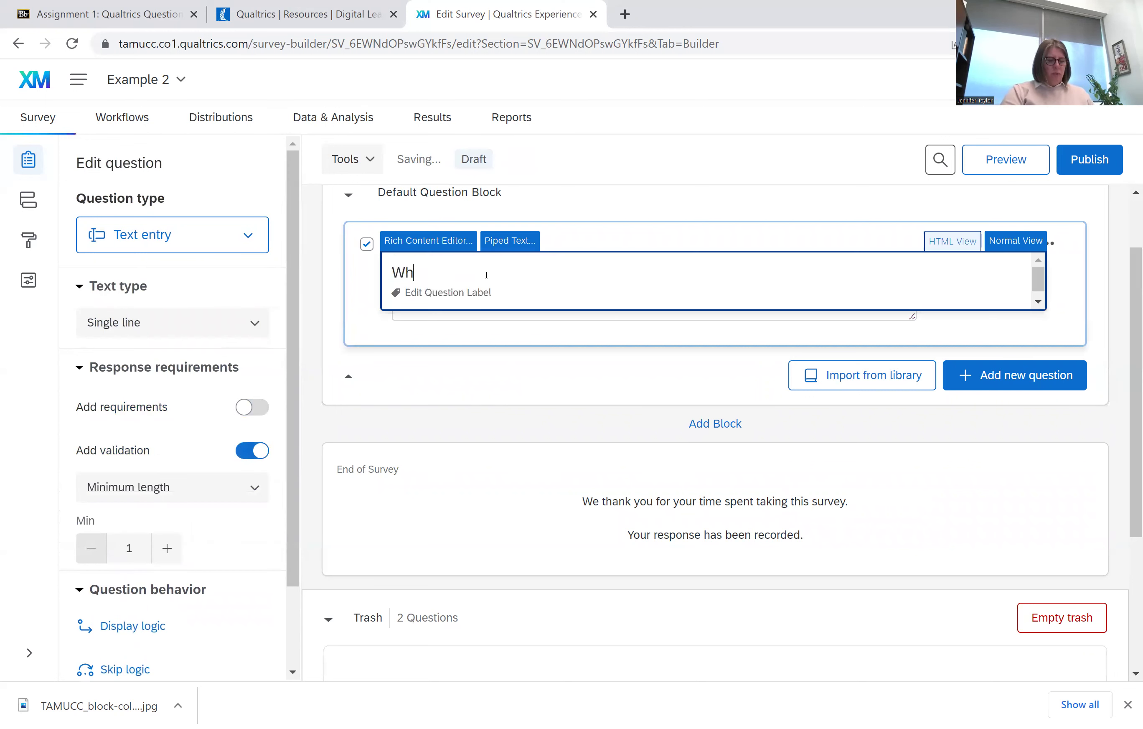
type("at is your zip")
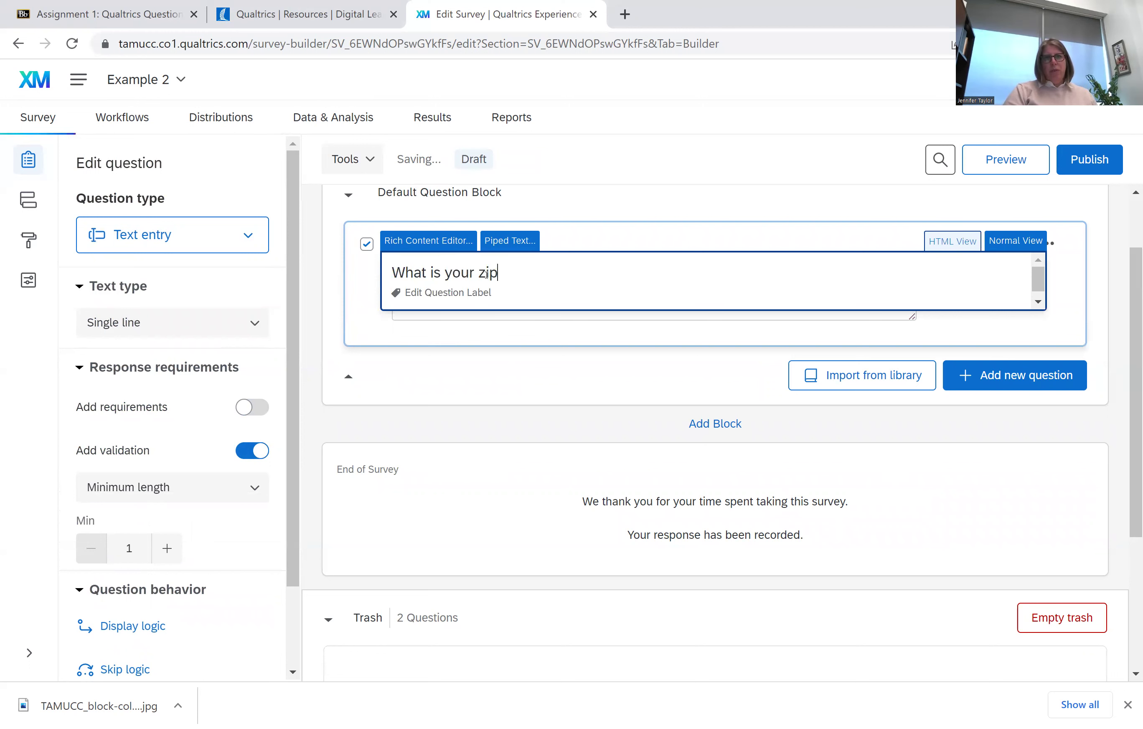
type("code")
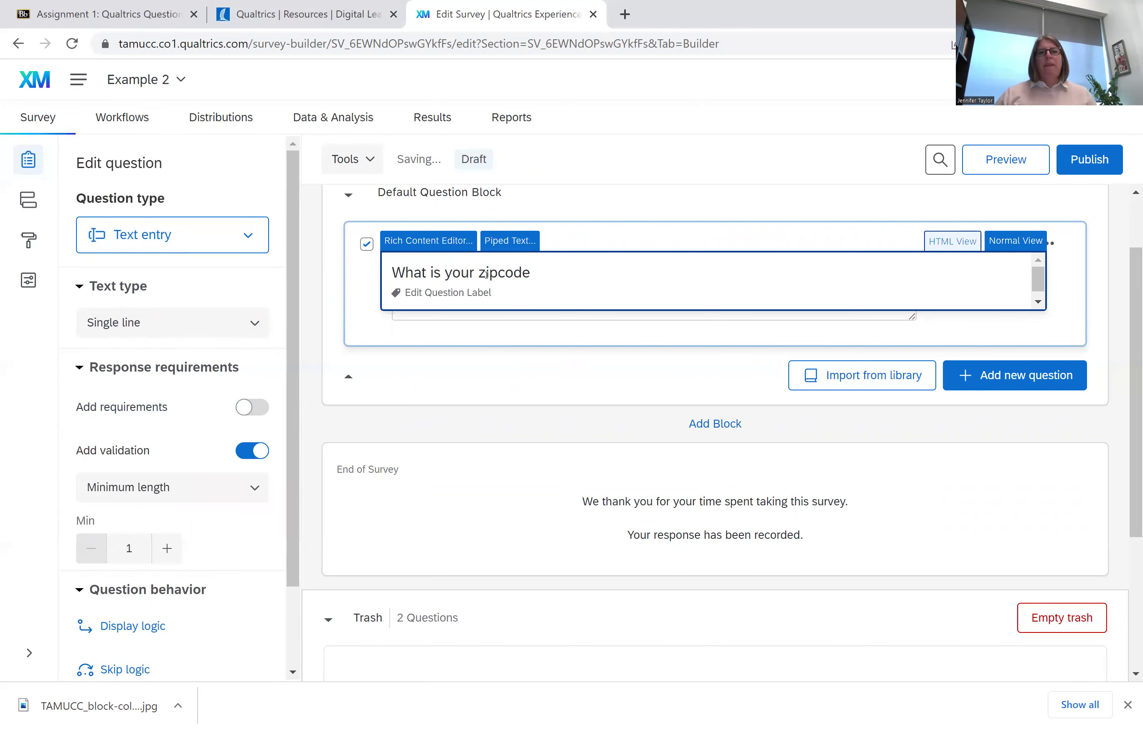
left_click(634, 217)
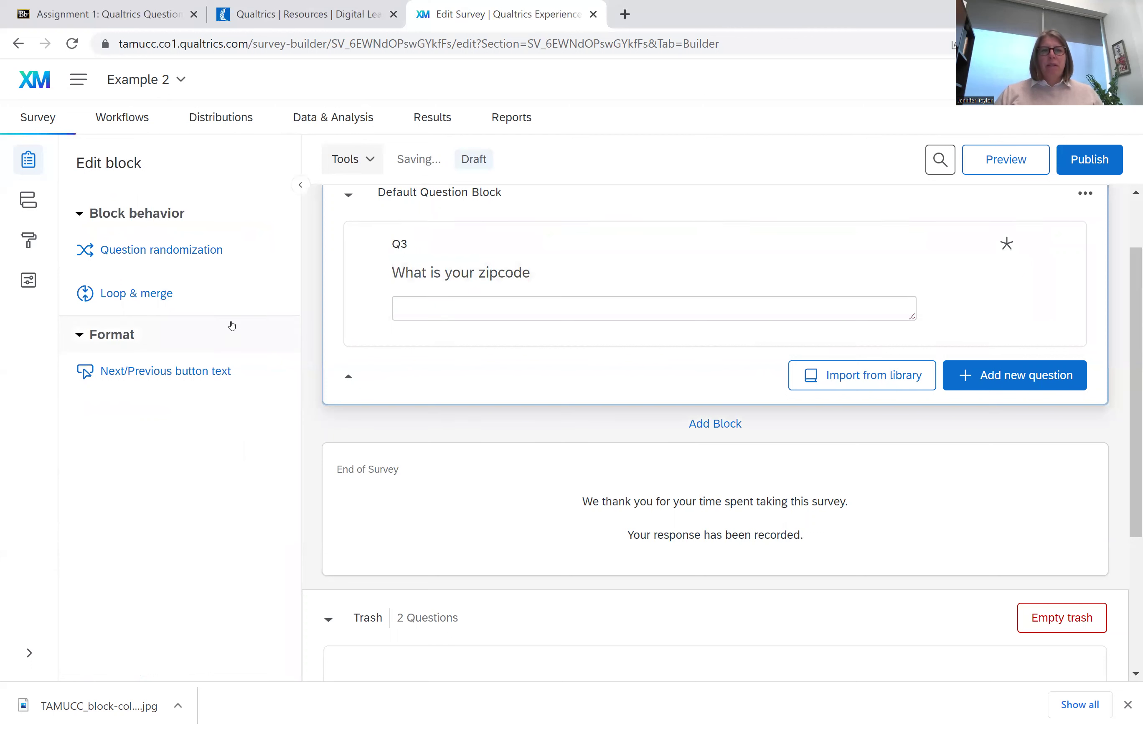
Step: Reselect Q3 and browse the validation type options under Add validation
left_click(447, 290)
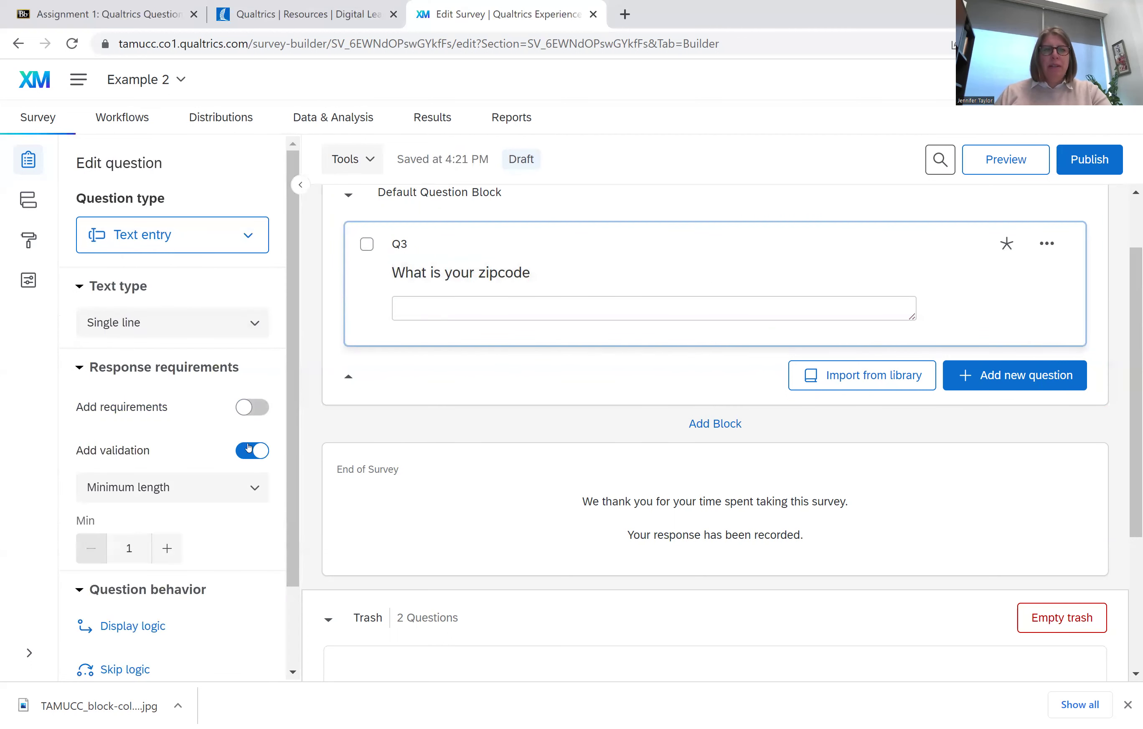
left_click(255, 488)
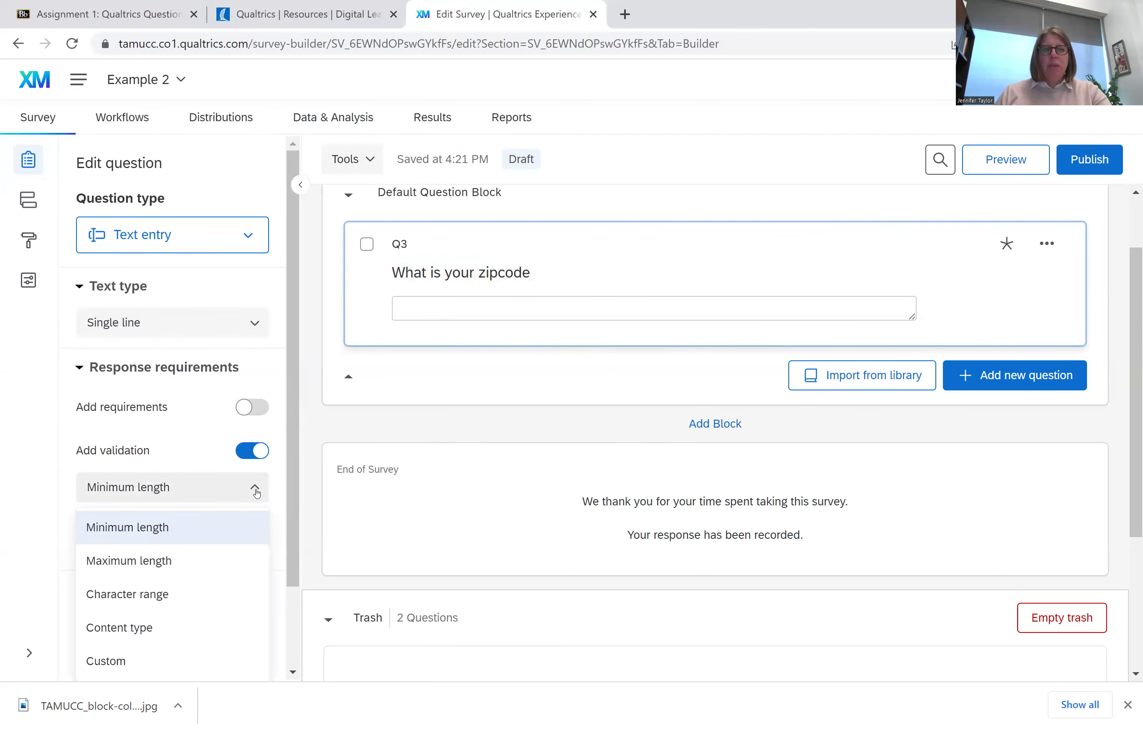
scroll(262, 506, "down", 2)
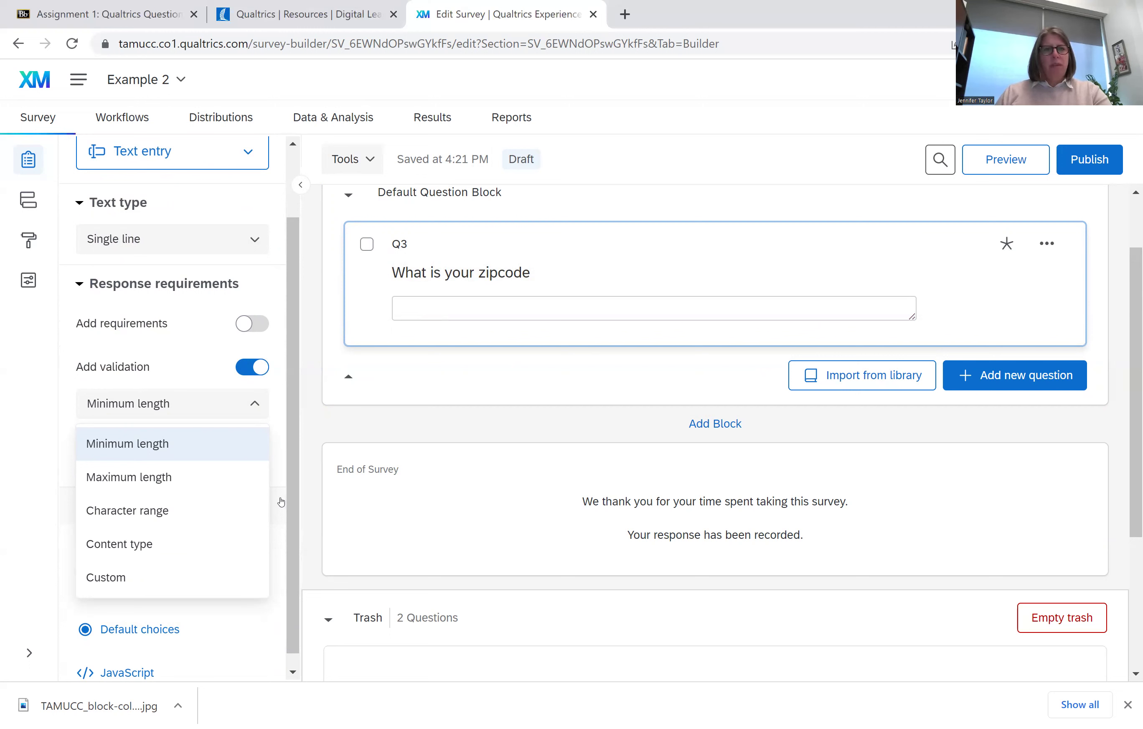
scroll(281, 502, "down", 1)
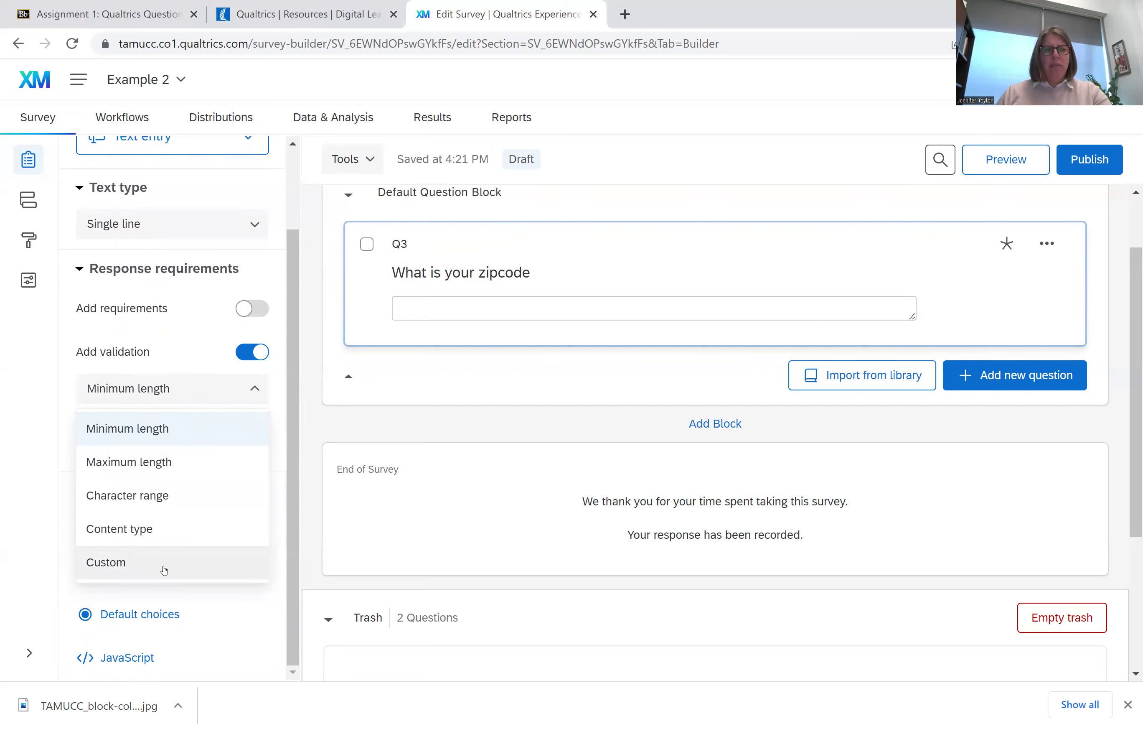
Step: Switch validation to Content type and set it to Postal code after briefly trying US state
left_click(163, 529)
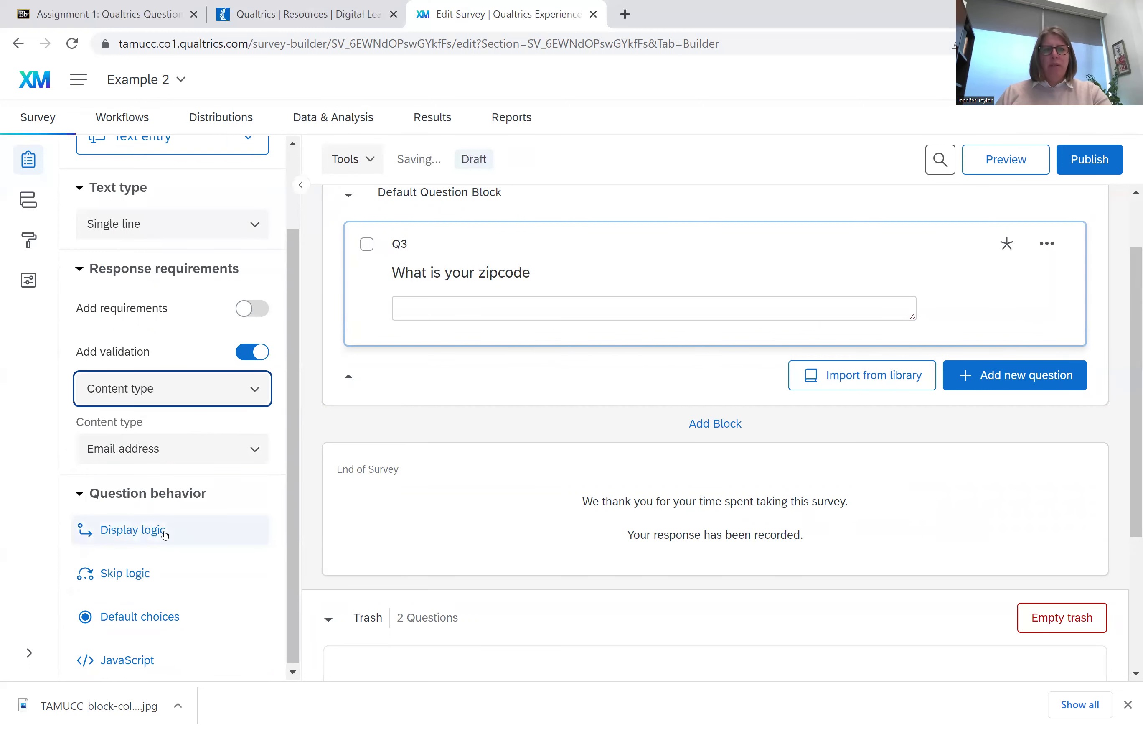
left_click(245, 451)
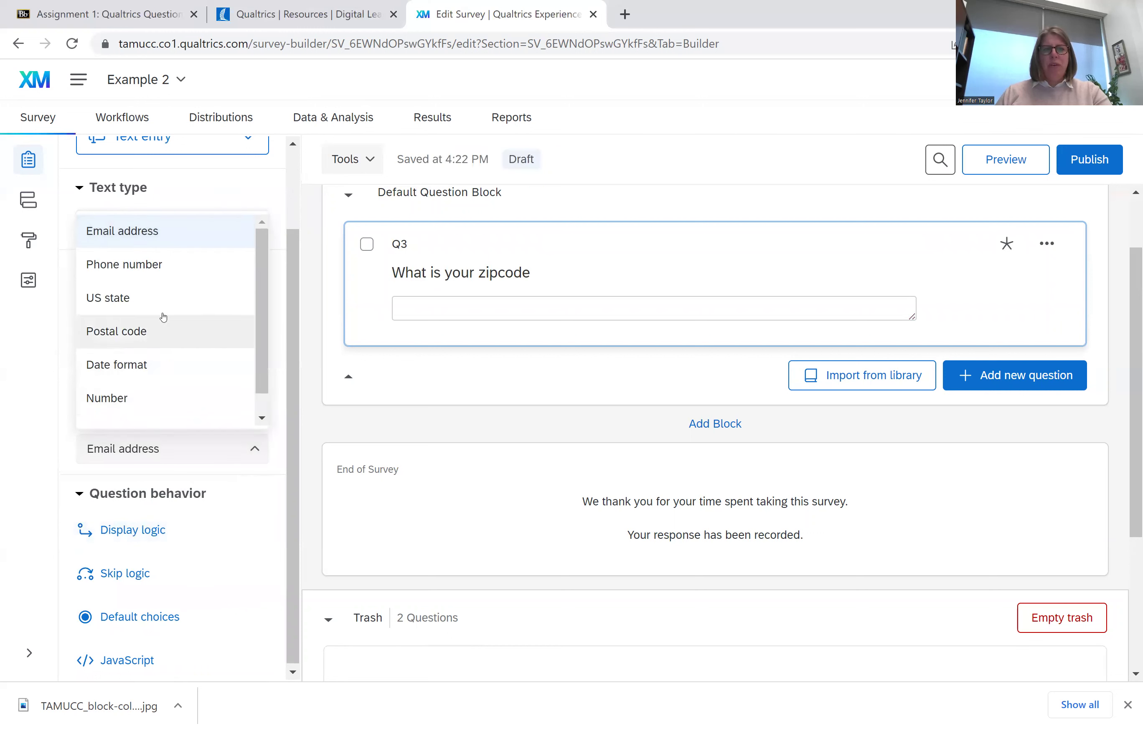
left_click(162, 331)
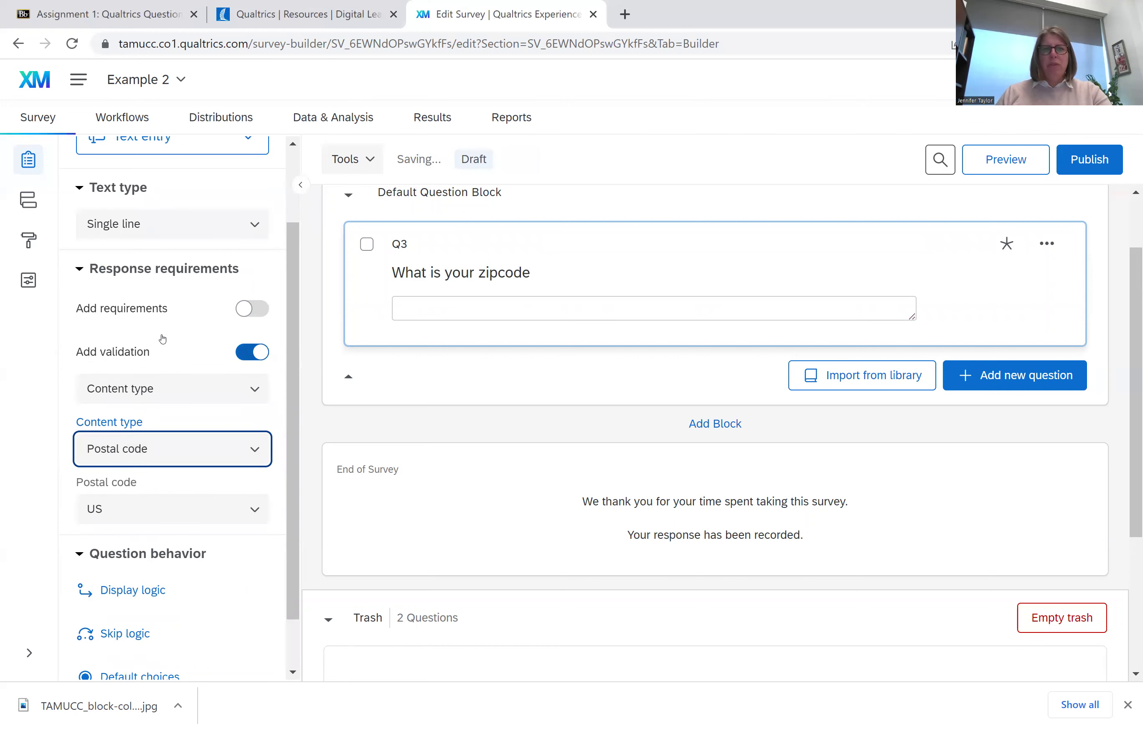
left_click(251, 451)
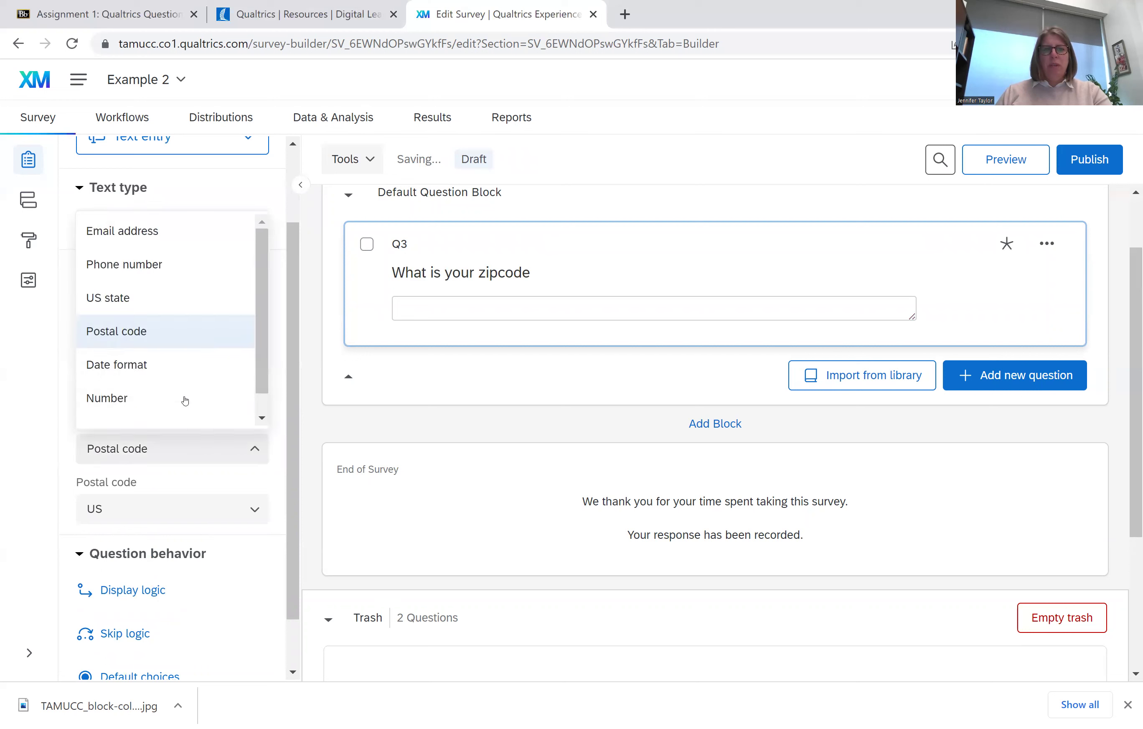
left_click(129, 303)
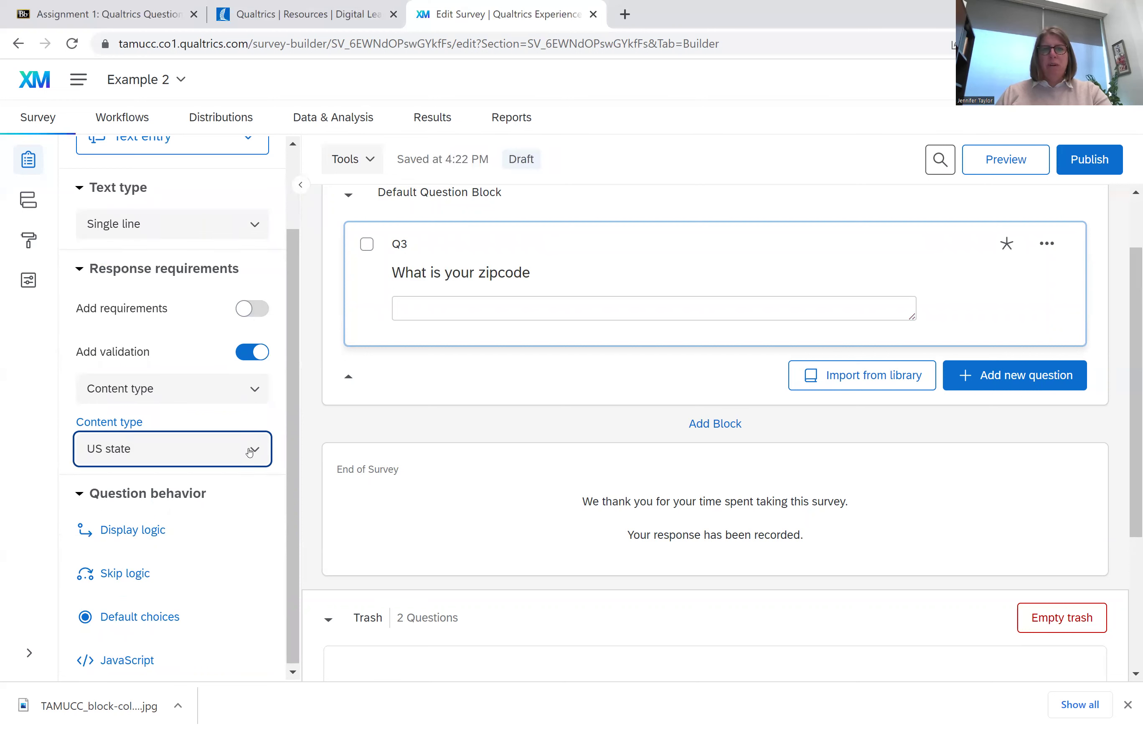
left_click(250, 449)
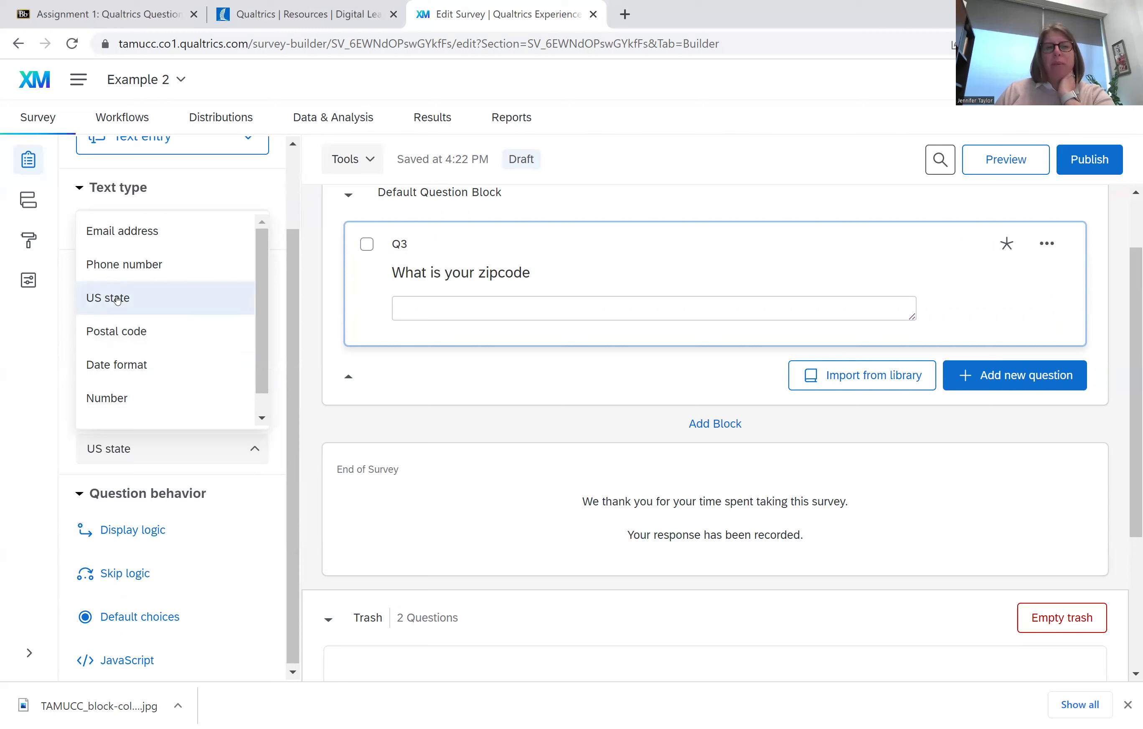
left_click(127, 329)
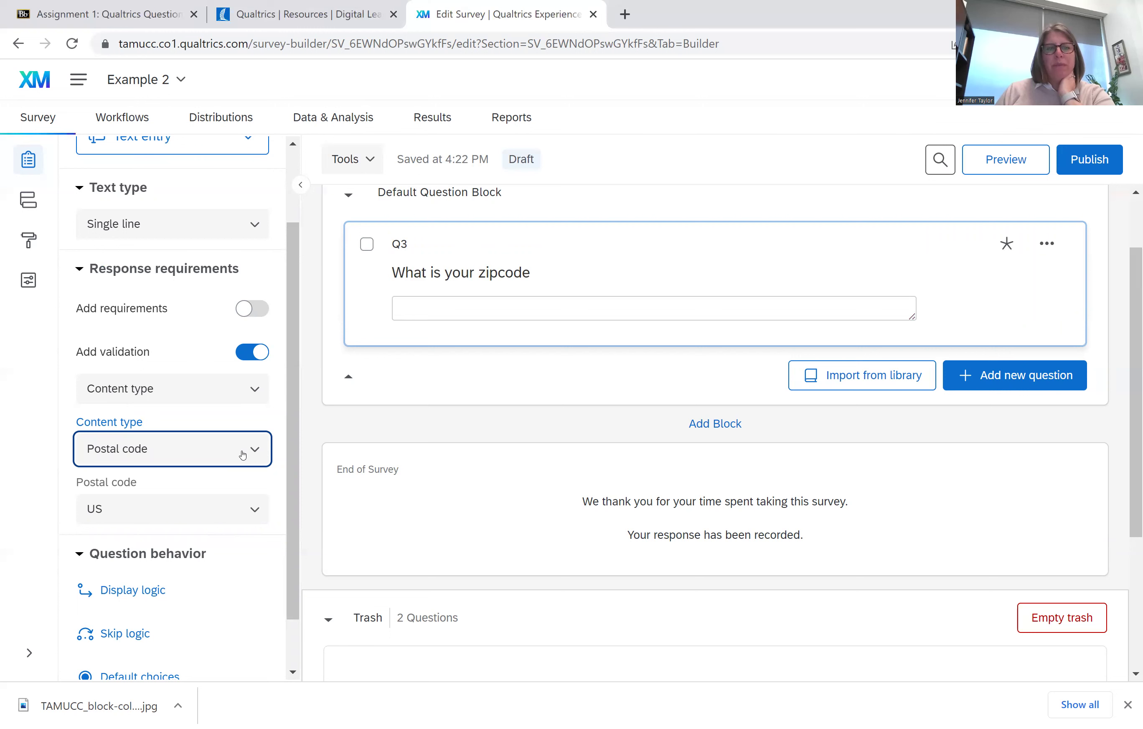
Step: Review the content type and answer text type lists, leaving both unchanged
left_click(243, 455)
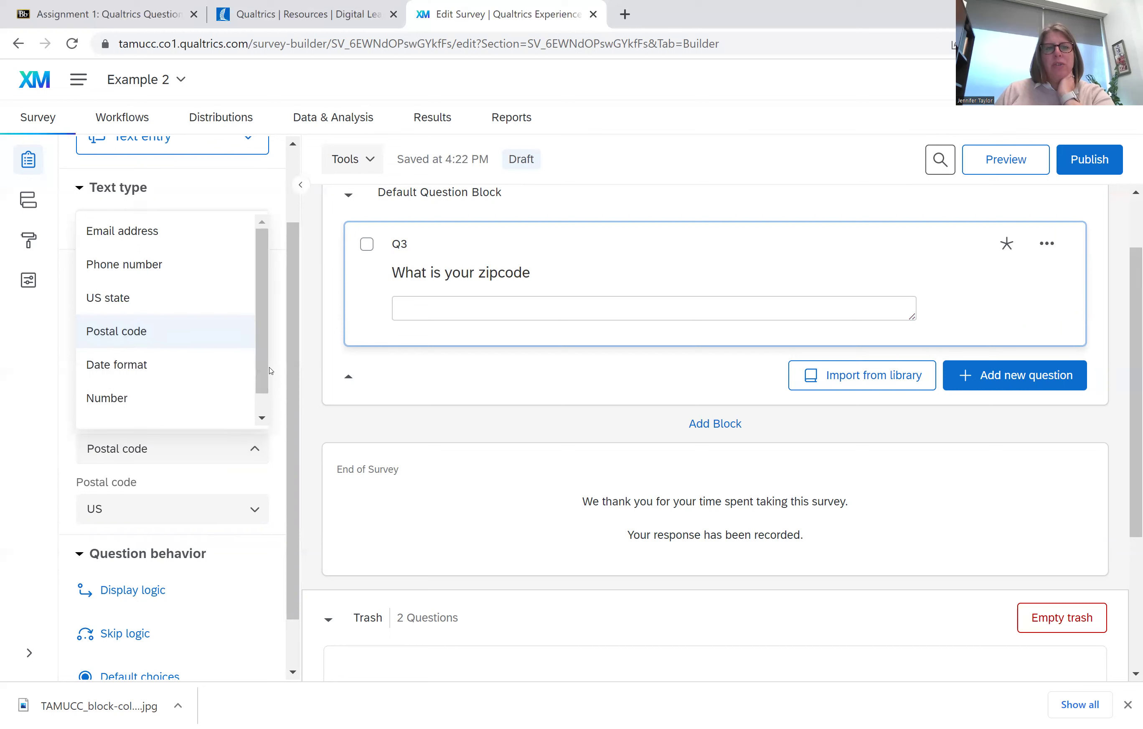
scroll(267, 413, "down", 1)
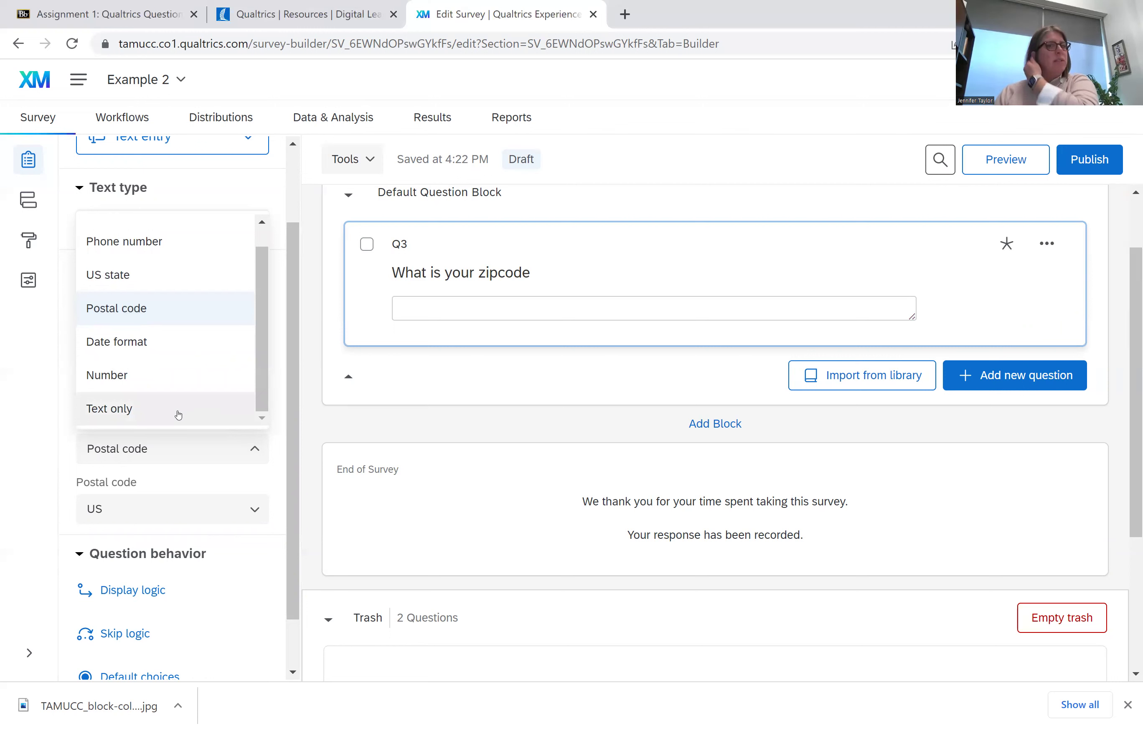
scroll(215, 365, "up", 1)
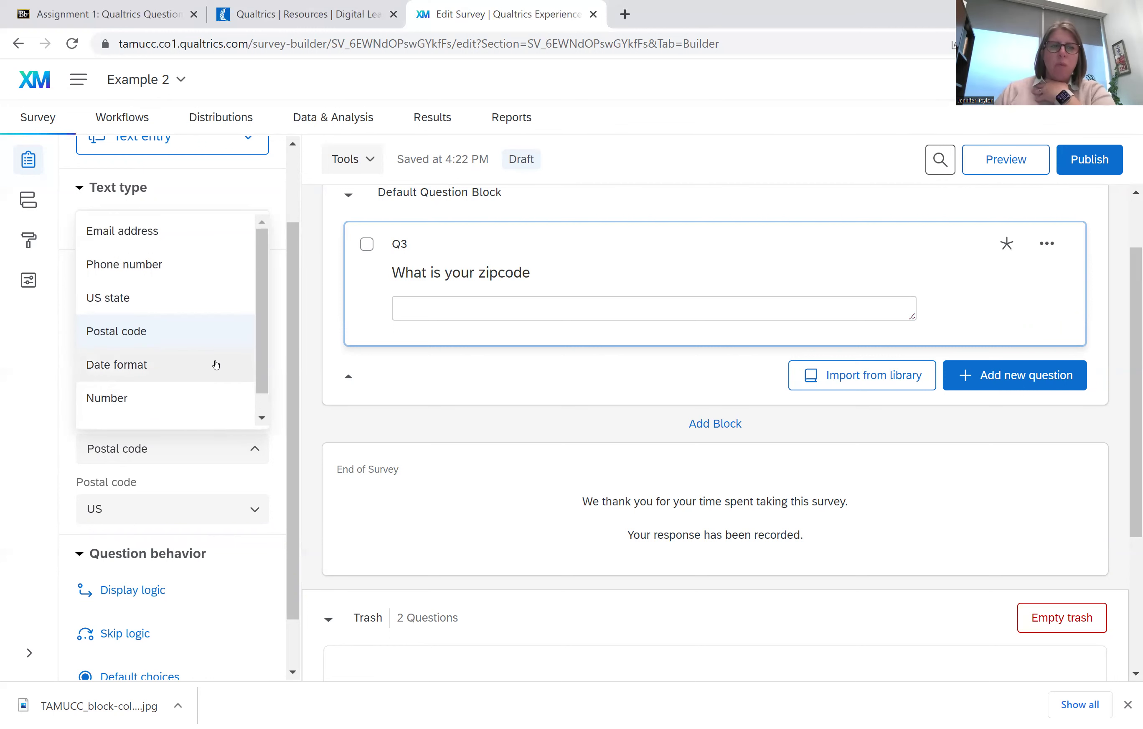
left_click(256, 222)
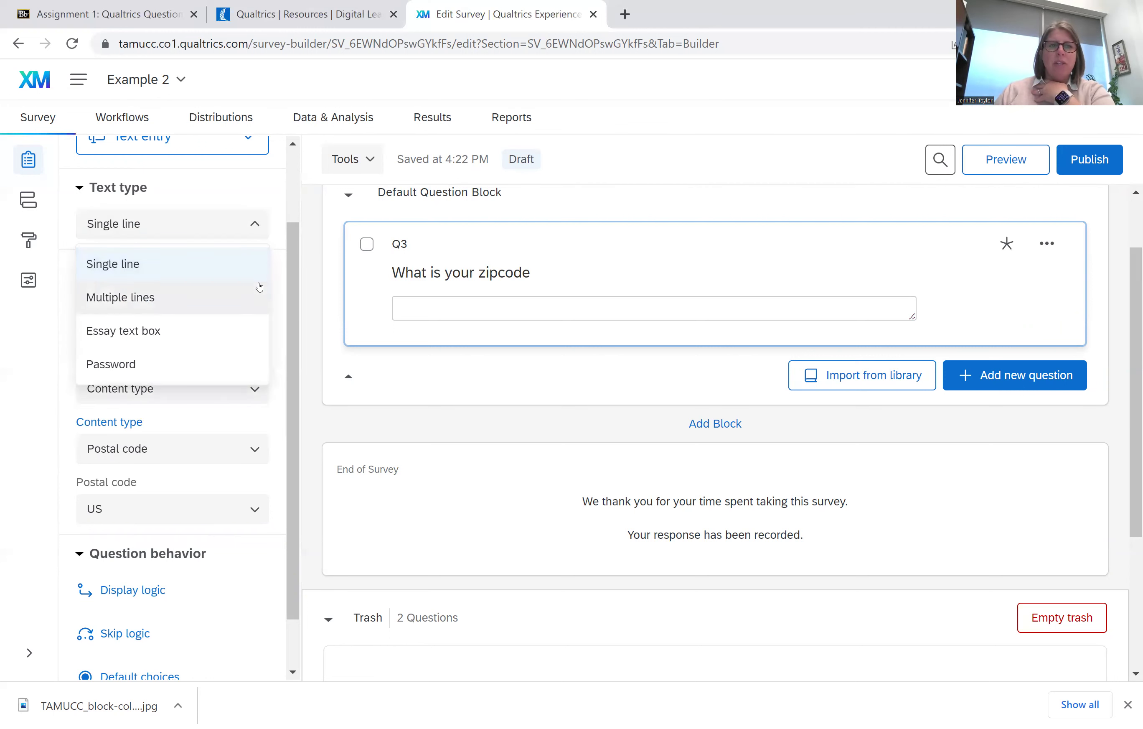
left_click(278, 297)
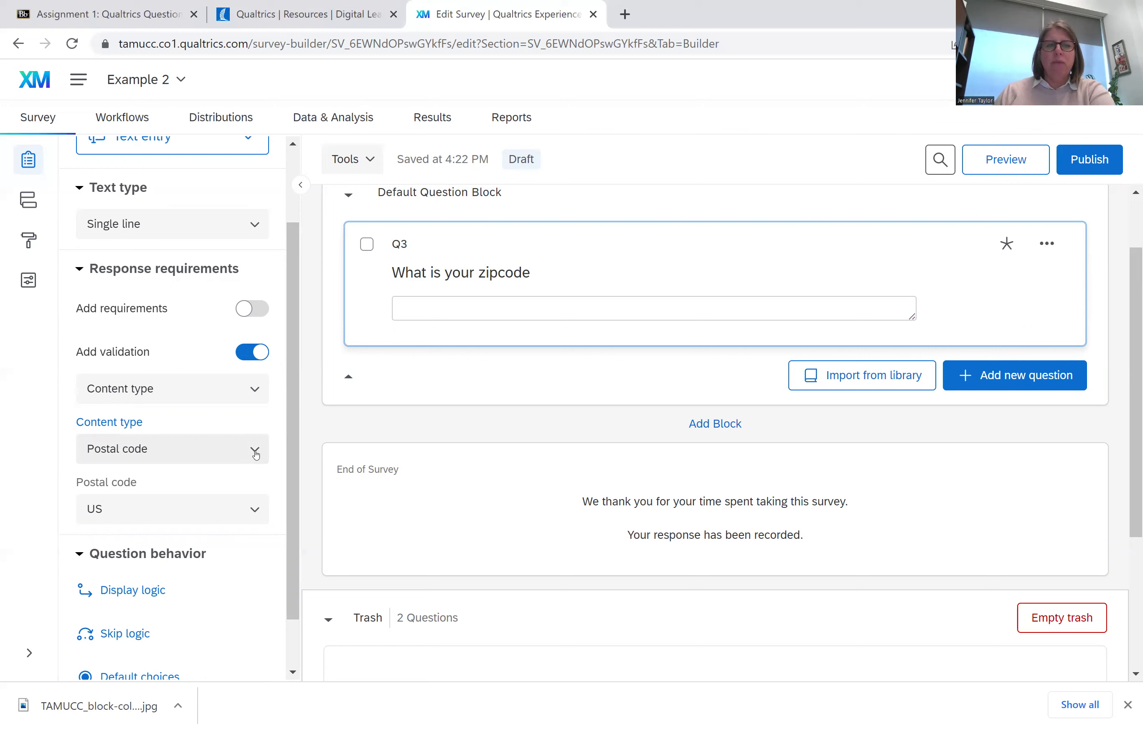
Step: Turn off Q3's answer validation and change it to a Text / Graphic question
left_click(248, 354)
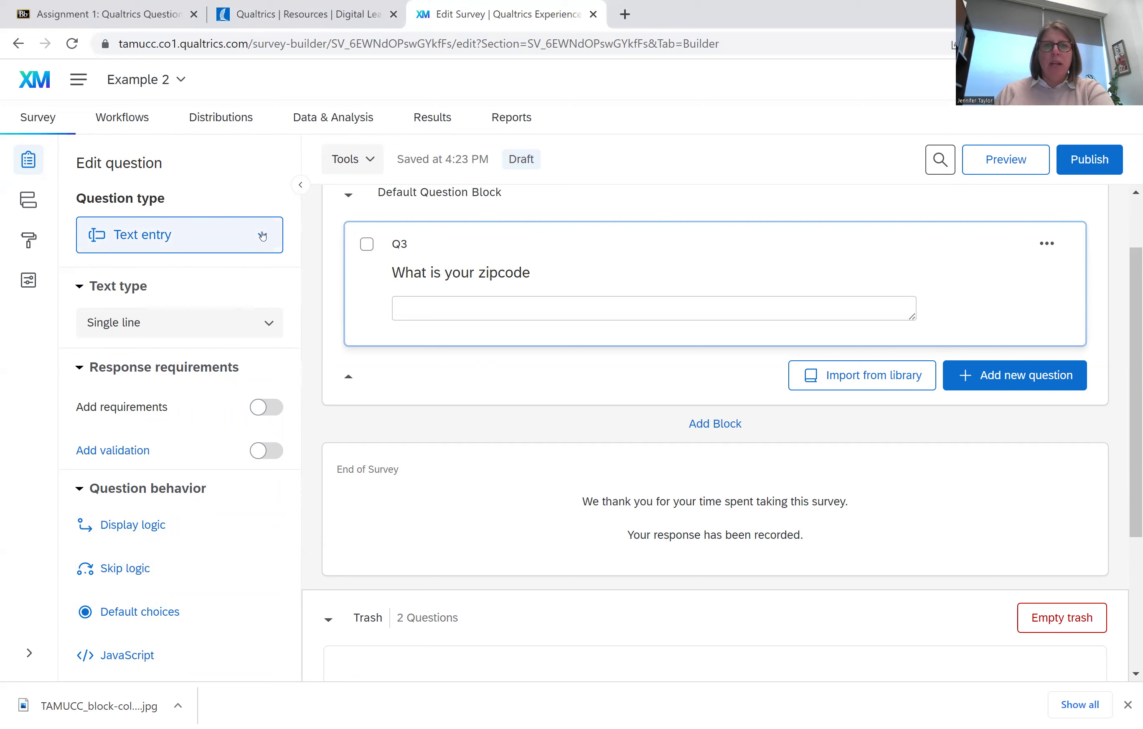
left_click(263, 235)
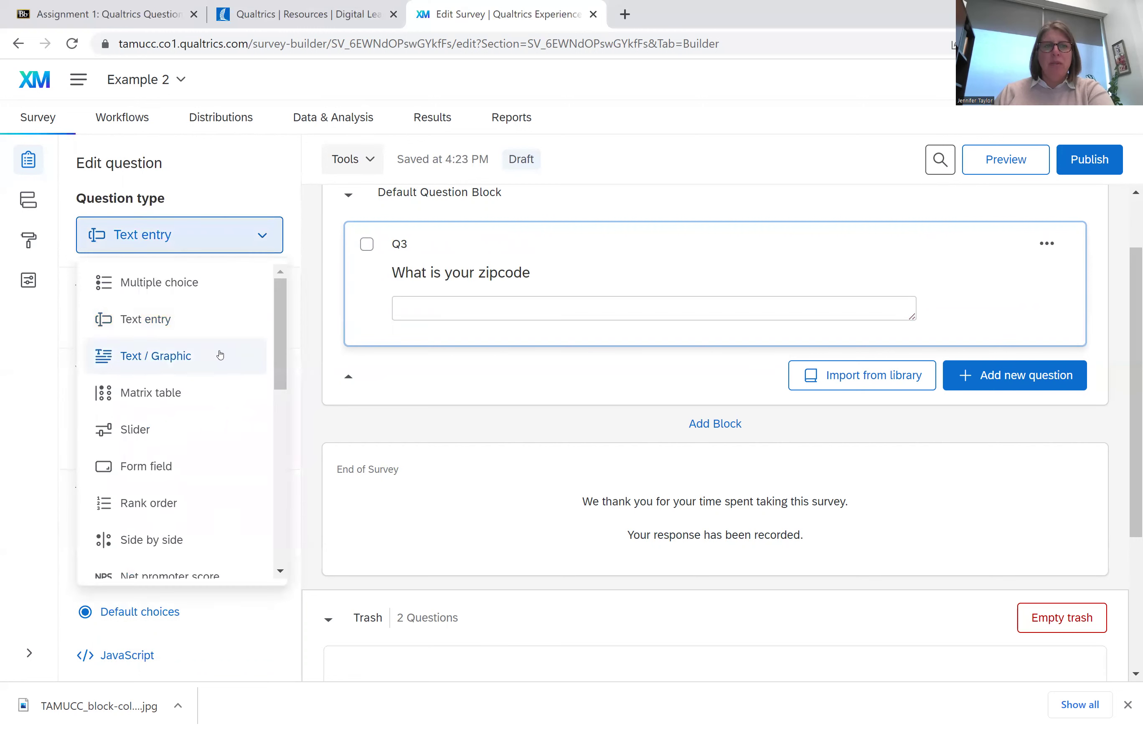
mouse_move(221, 354)
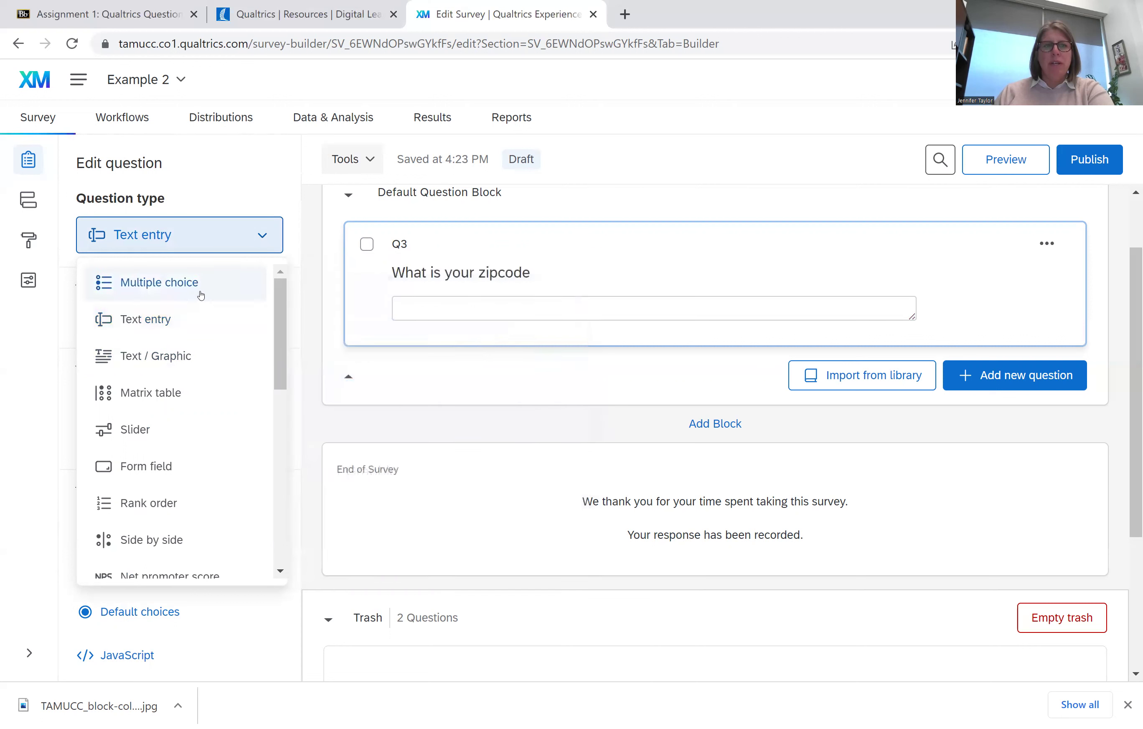
mouse_move(193, 317)
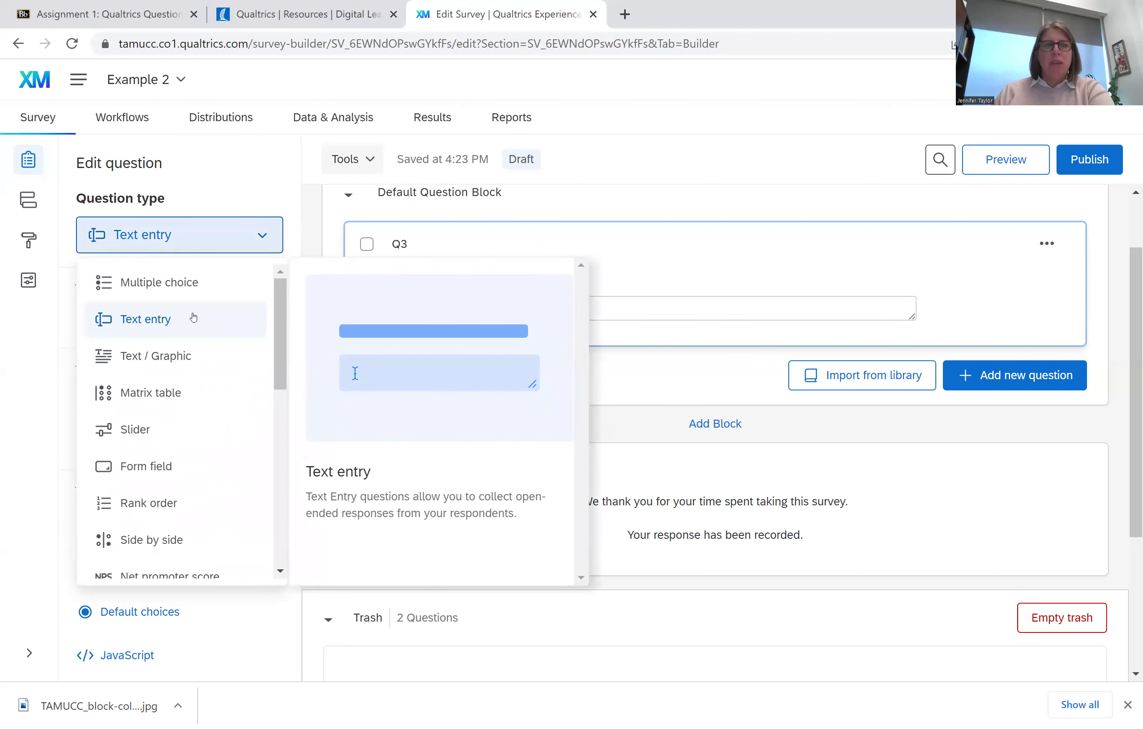
left_click(183, 366)
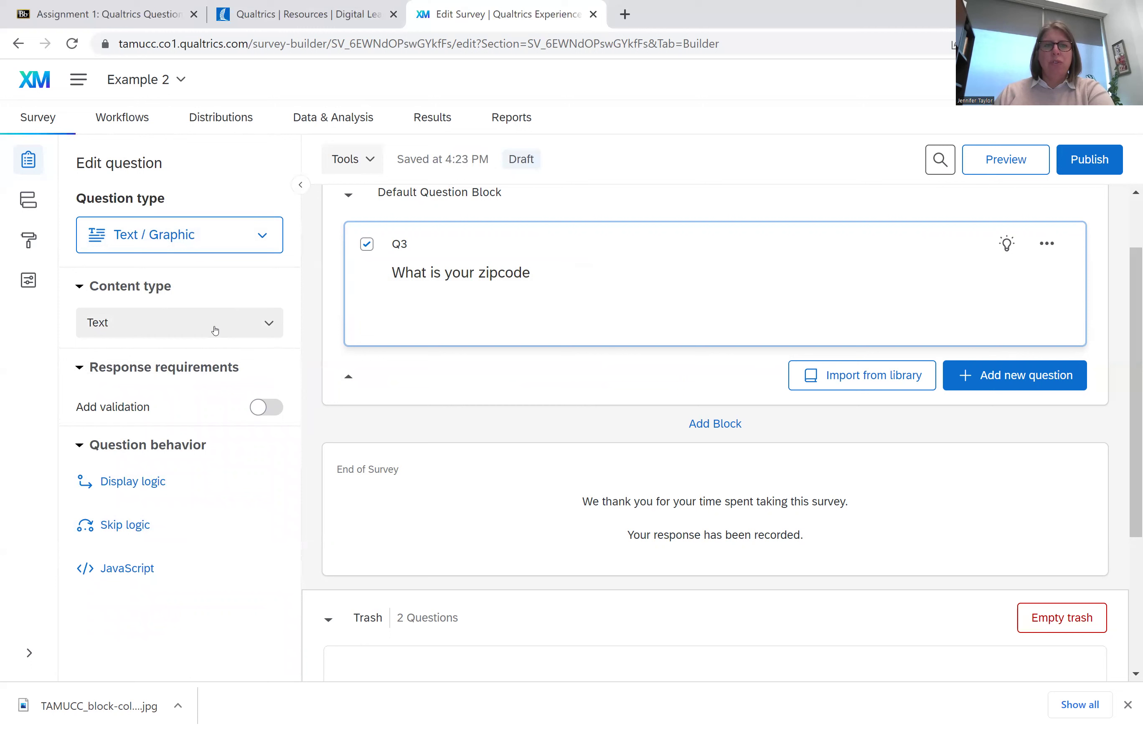
Step: Delete Q3's 'What is your zipcode' wording, leaving its text empty
left_click(507, 276)
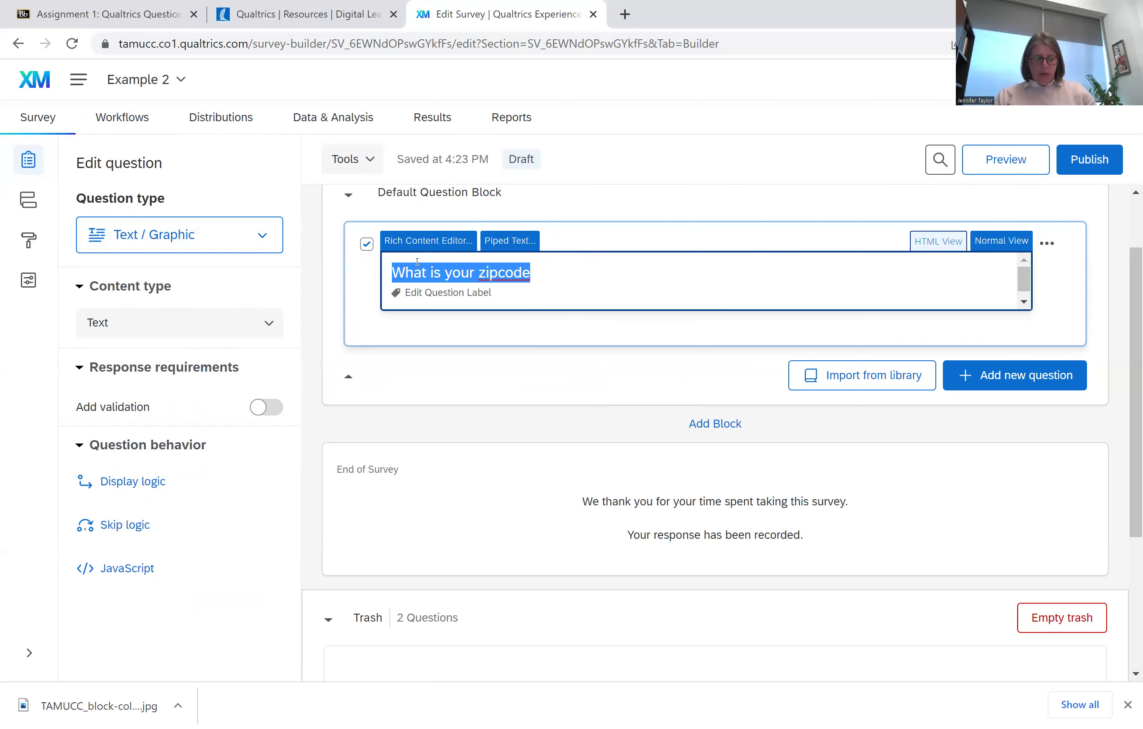
key("BackSpace")
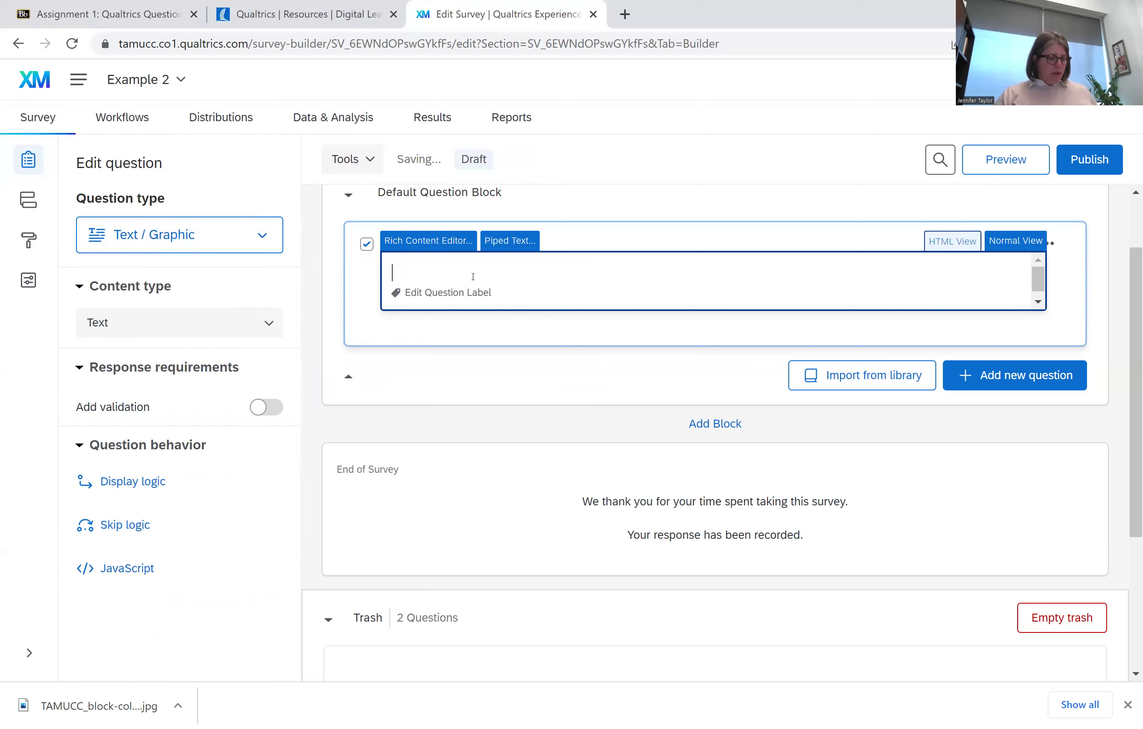
left_click(576, 225)
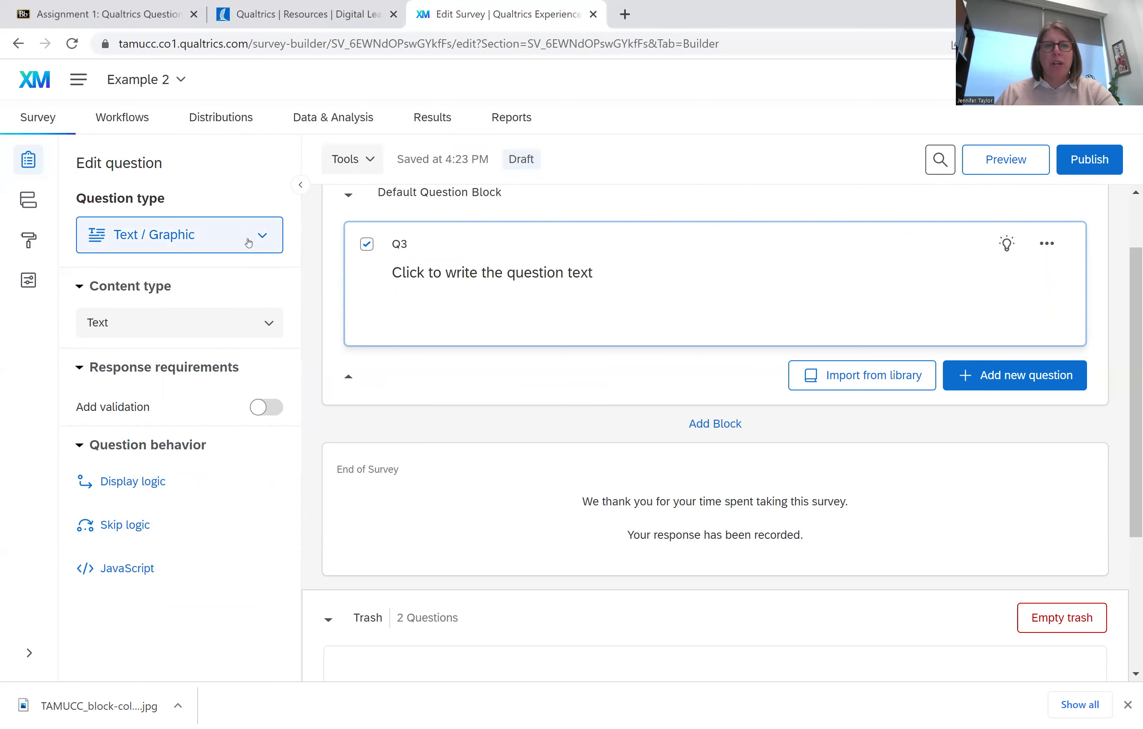
left_click(248, 243)
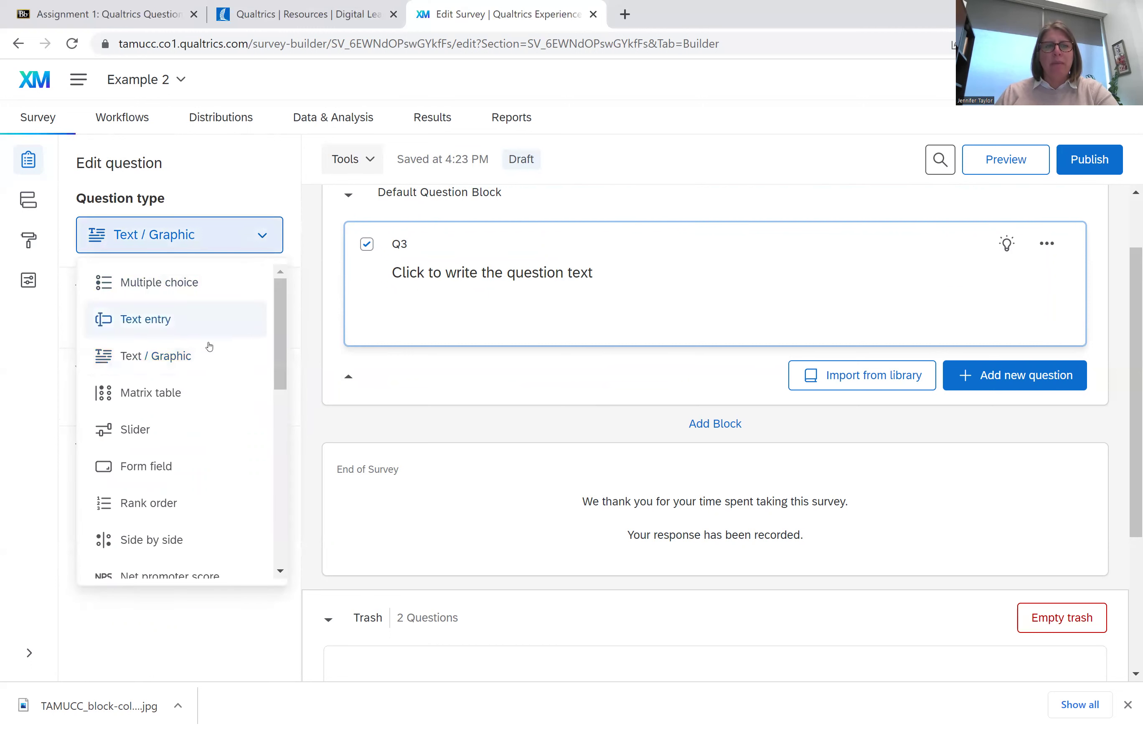
Step: Change Q3 into a Matrix table question
left_click(199, 392)
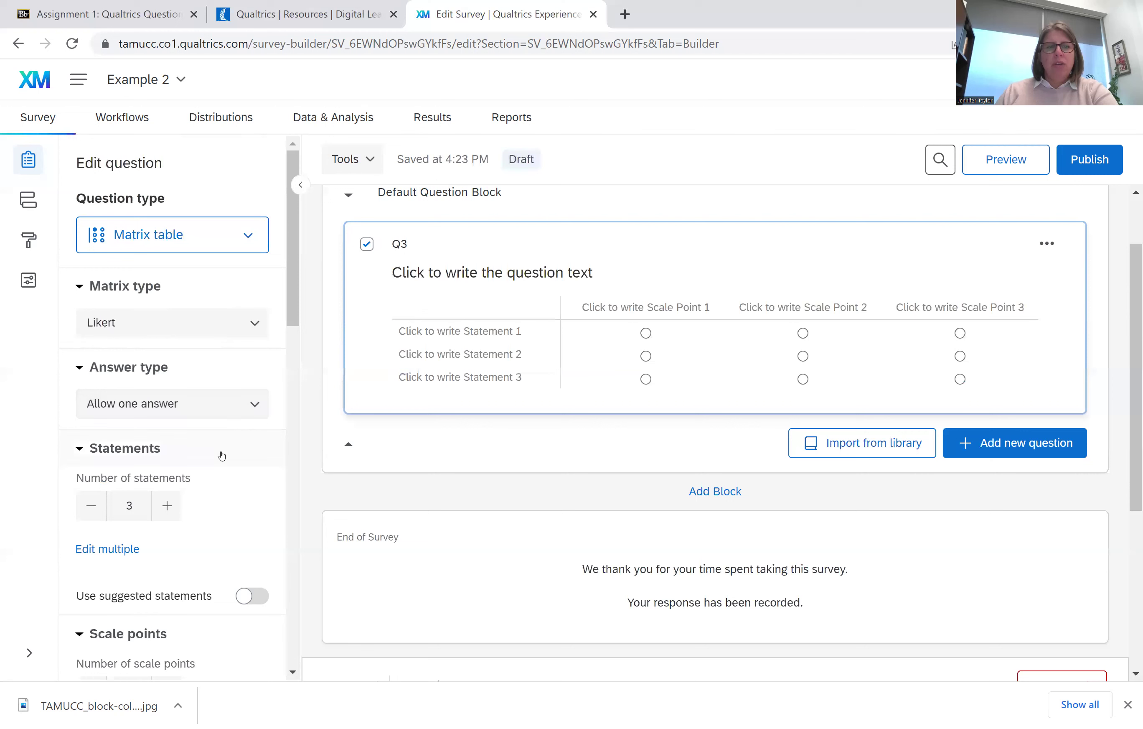
scroll(221, 453, "down", 2)
scroll(221, 454, "up", 2)
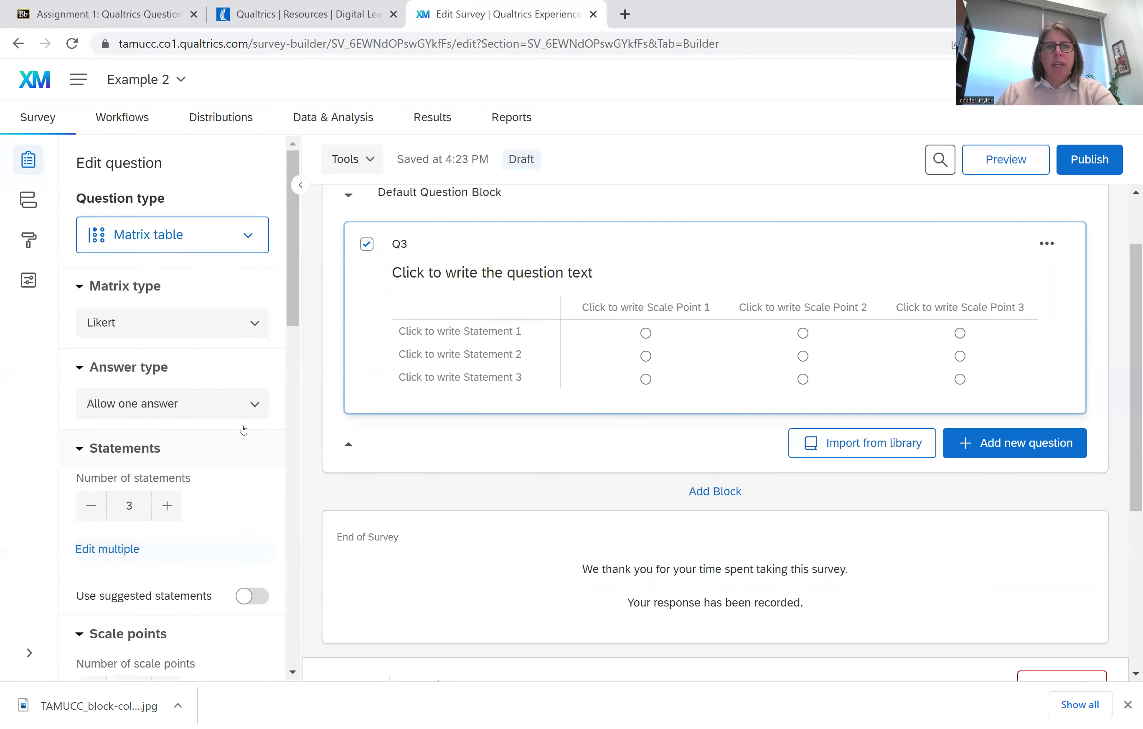
Step: Try multiple answers, Dropdown list and Drag and drop, then return to Allow one answer
left_click(254, 406)
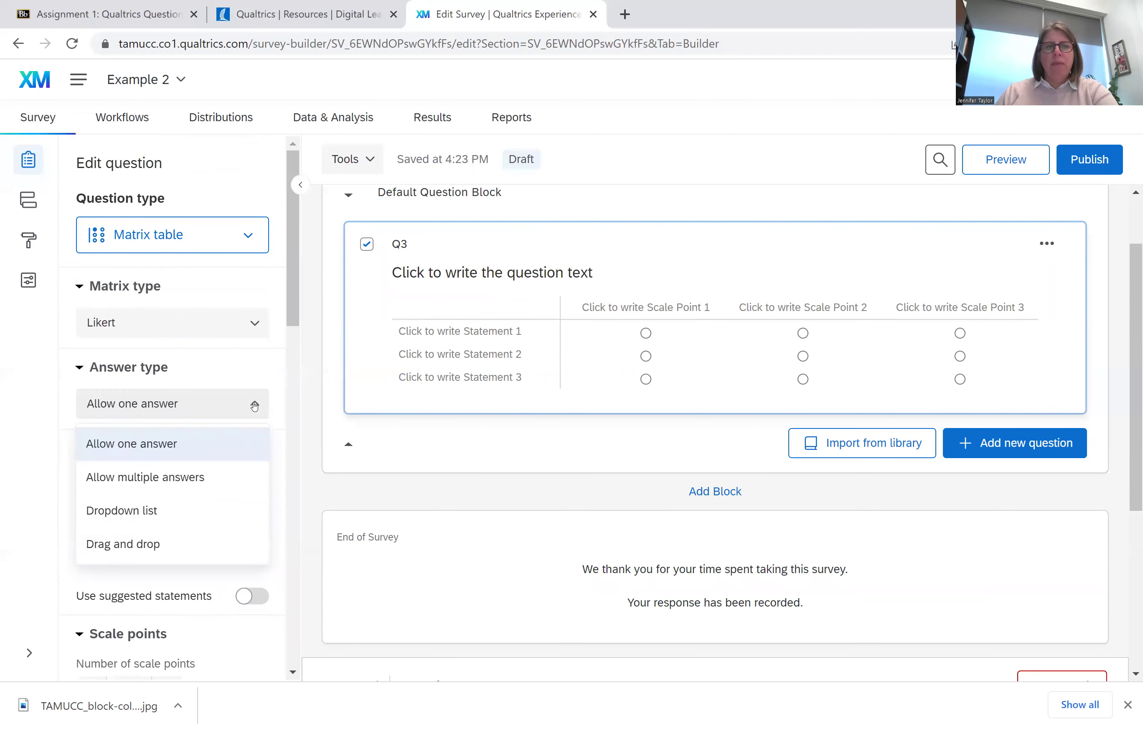
left_click(215, 477)
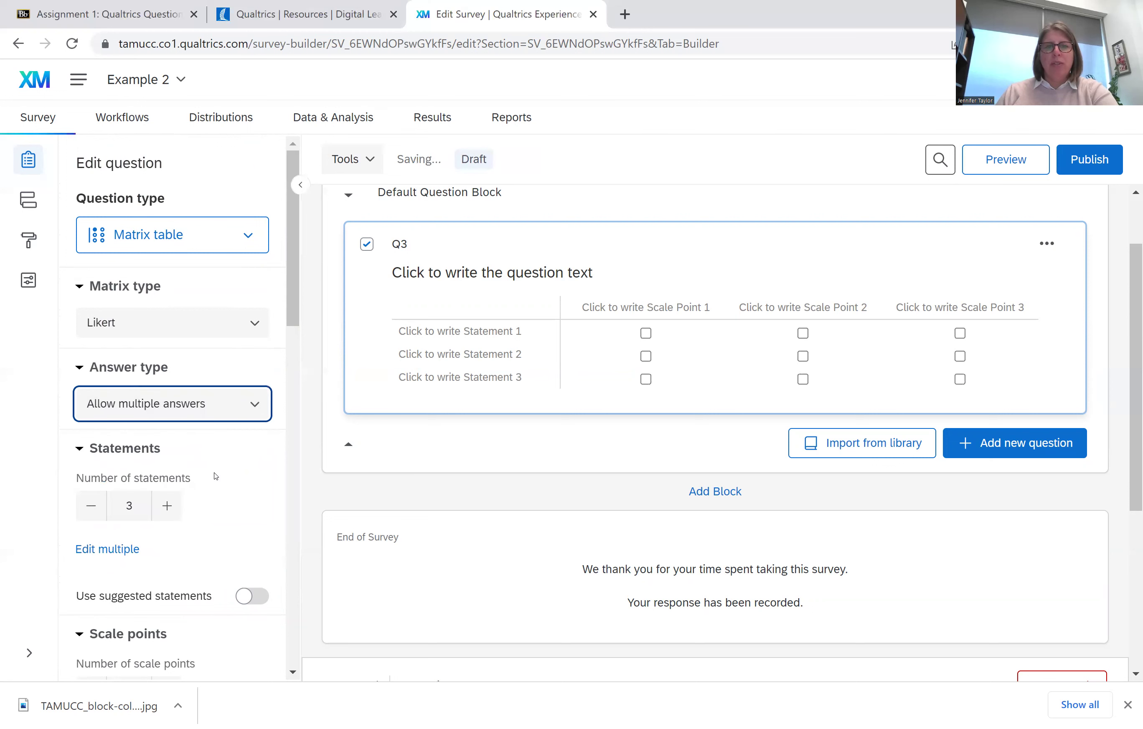
left_click(219, 404)
left_click(186, 512)
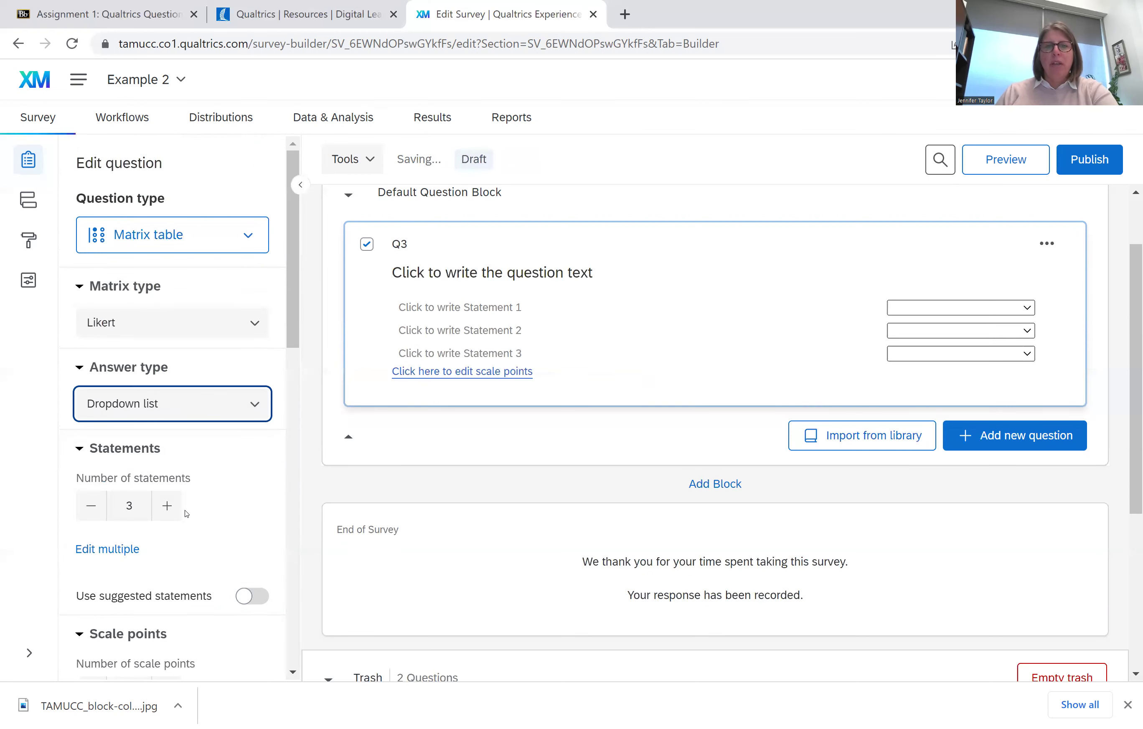
left_click(208, 404)
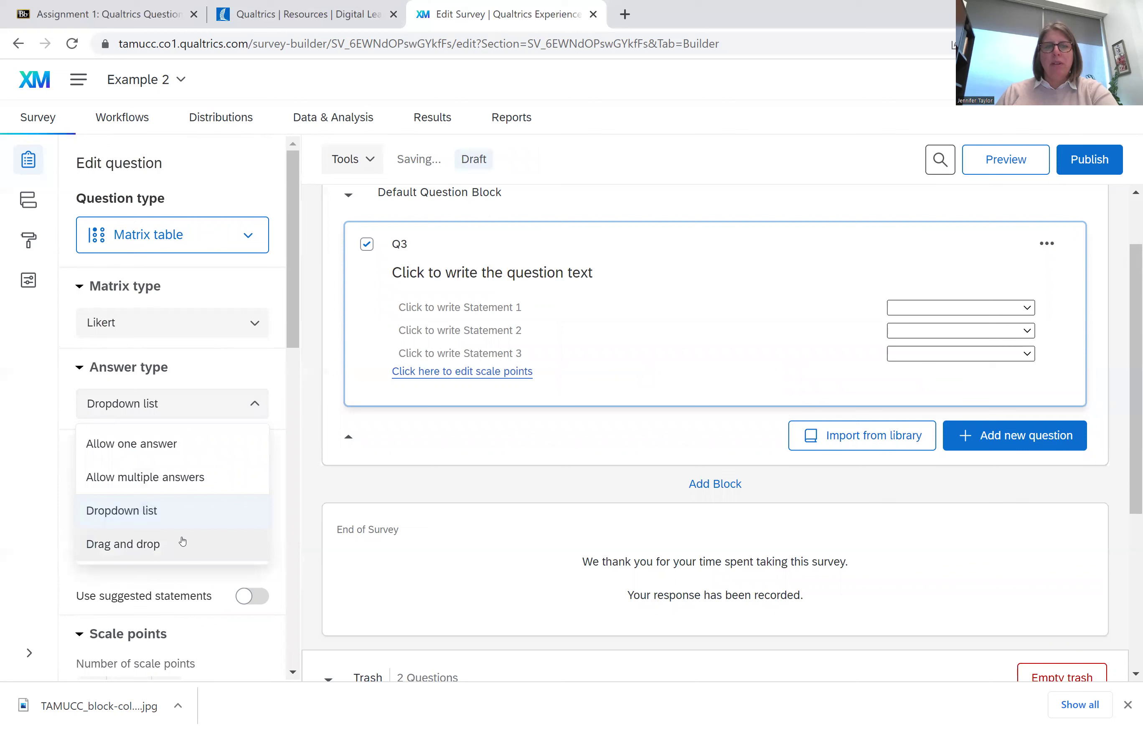
left_click(183, 540)
left_click(254, 403)
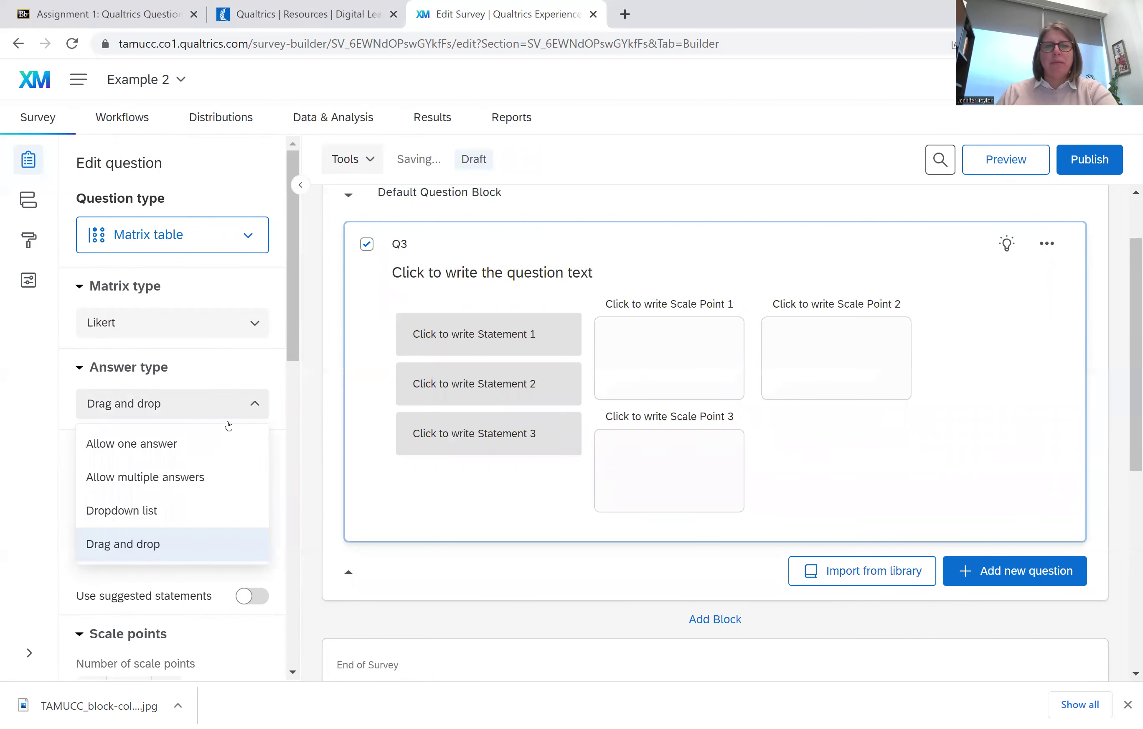
left_click(196, 444)
scroll(236, 425, "down", 2)
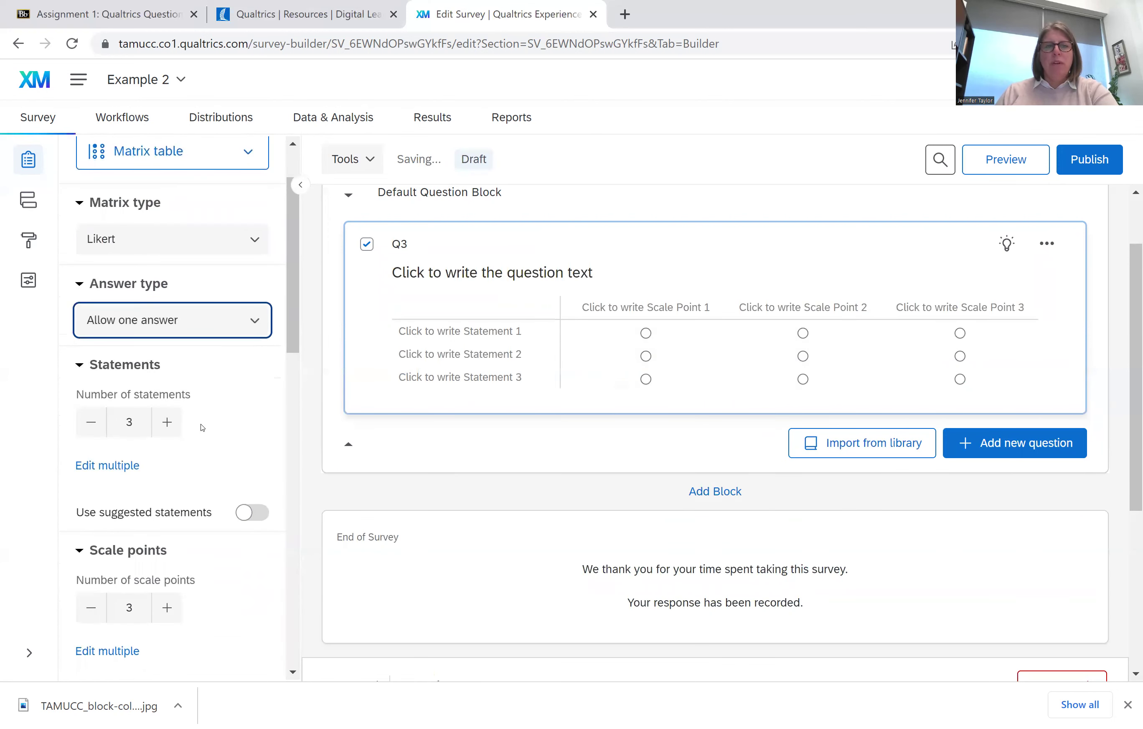
Step: Add statement rows to Q3's matrix until it has seven statements
left_click(175, 425)
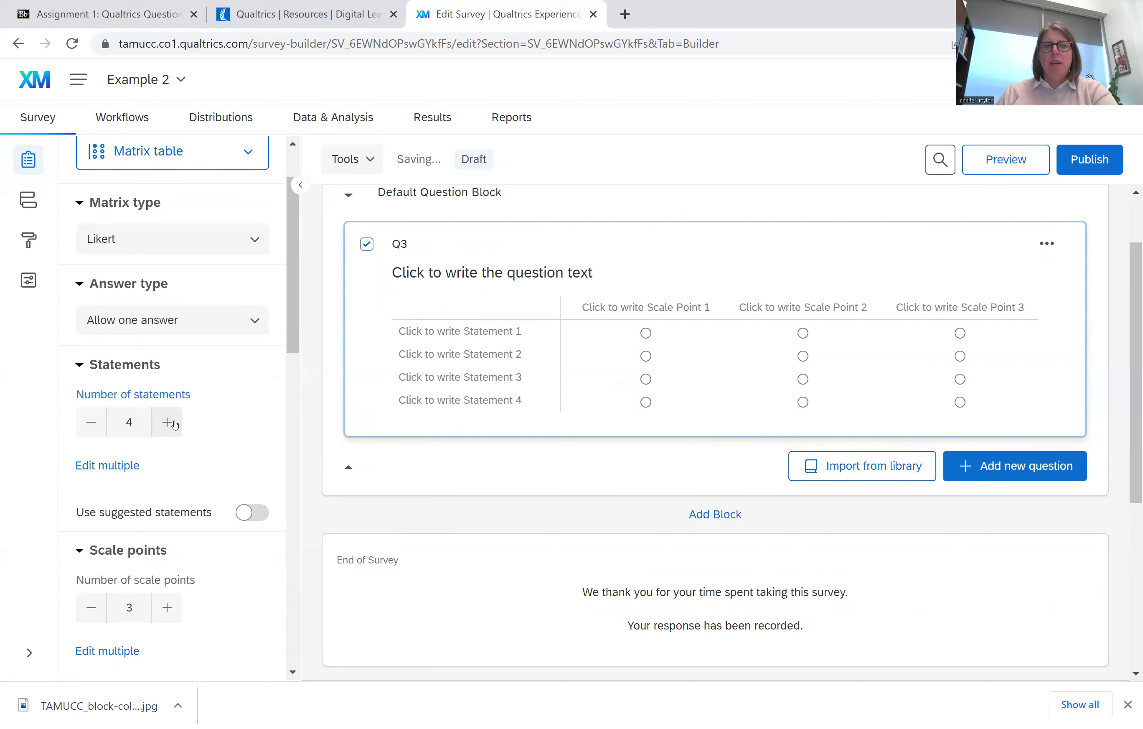
left_click(175, 425)
left_click(175, 425)
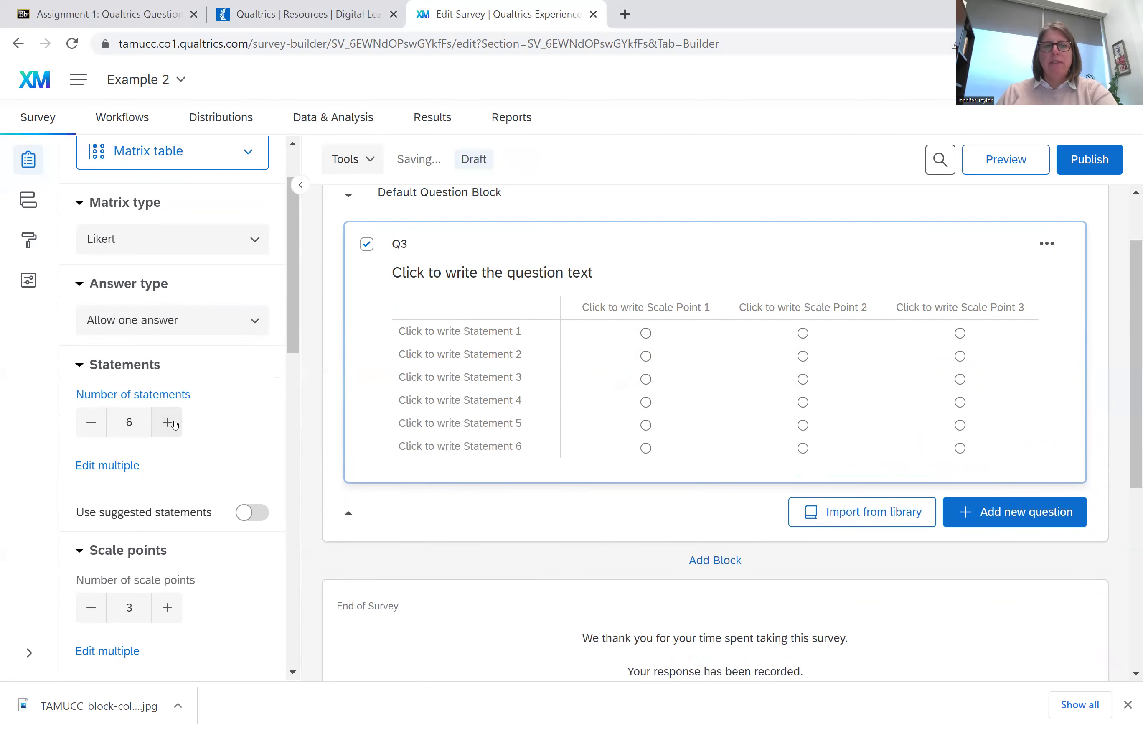
left_click(175, 425)
scroll(205, 440, "down", 2)
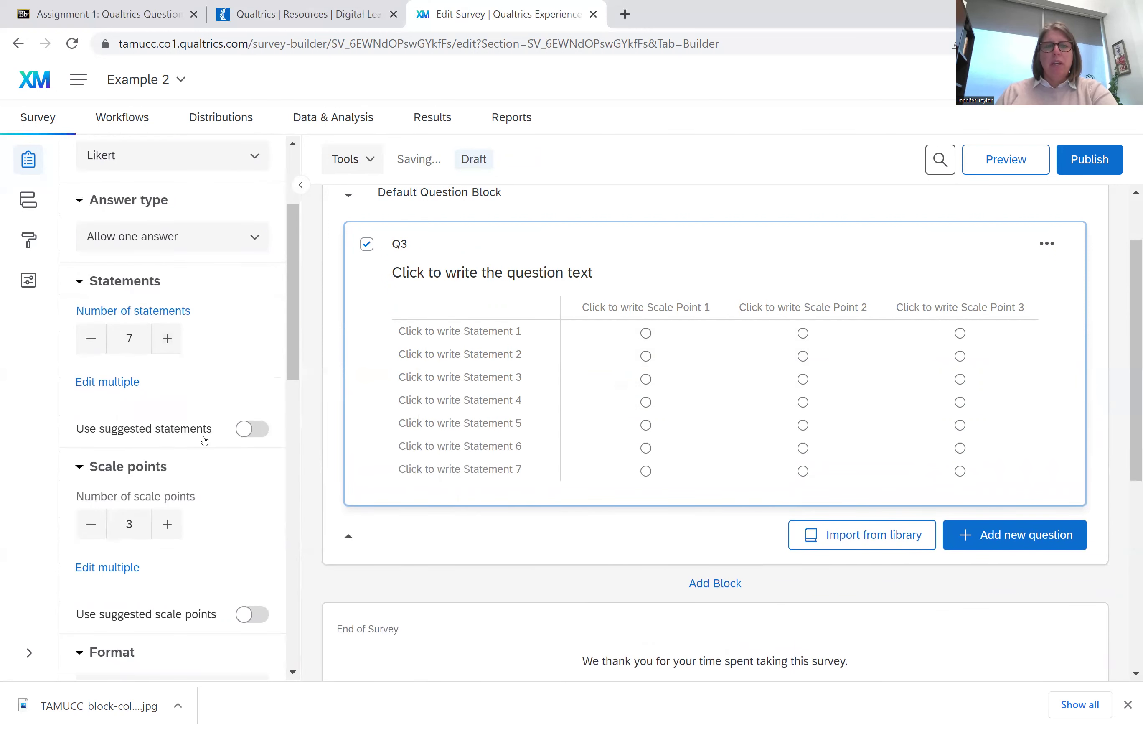
Step: Try suggested agree/disagree statement wording, then return to seven blank placeholder statements
left_click(251, 428)
scroll(259, 429, "down", 2)
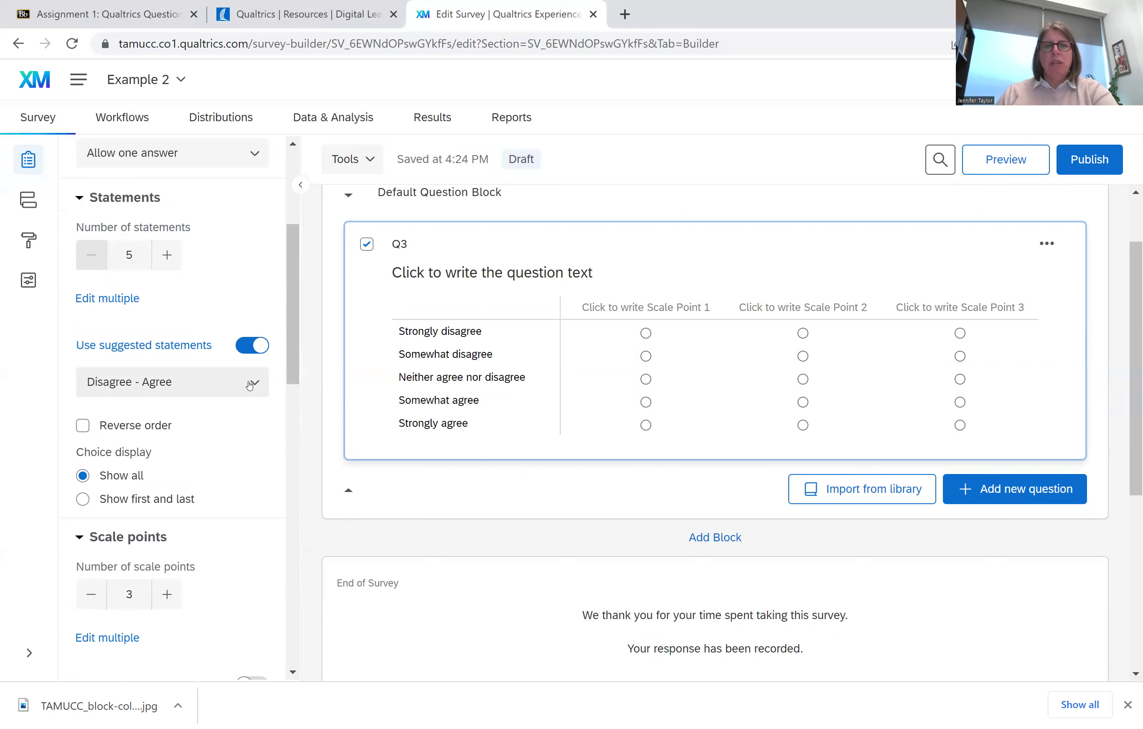
left_click(245, 346)
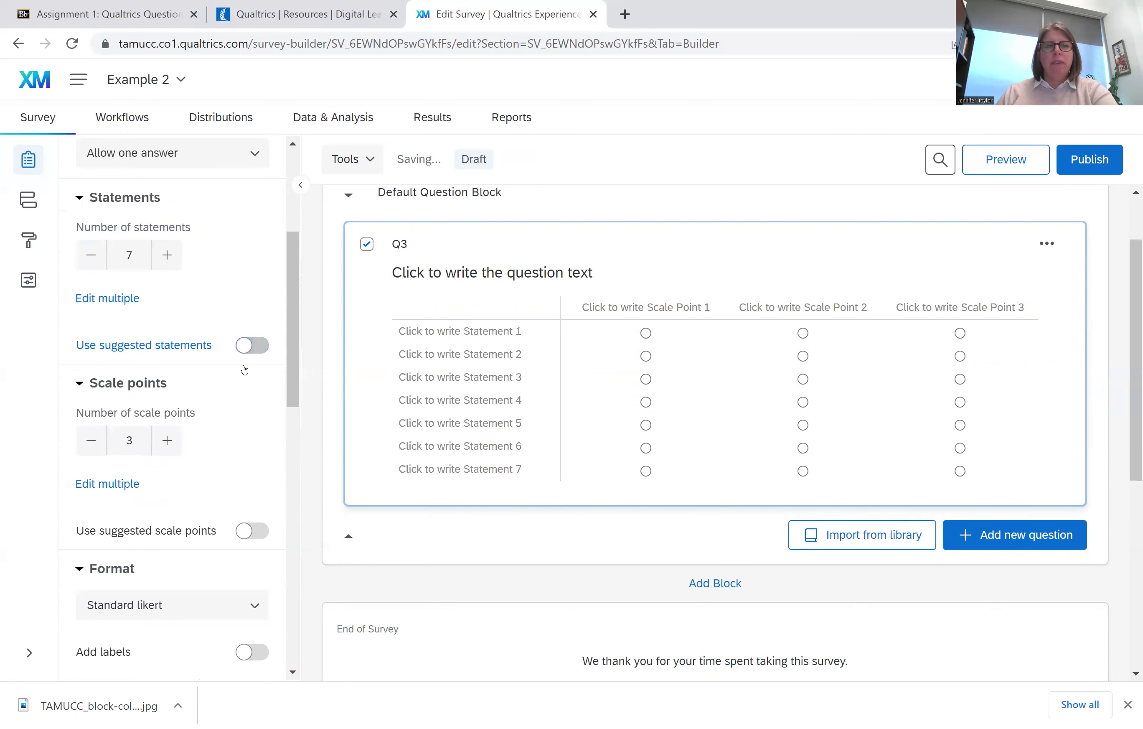
scroll(240, 372, "down", 3)
scroll(241, 372, "up", 3)
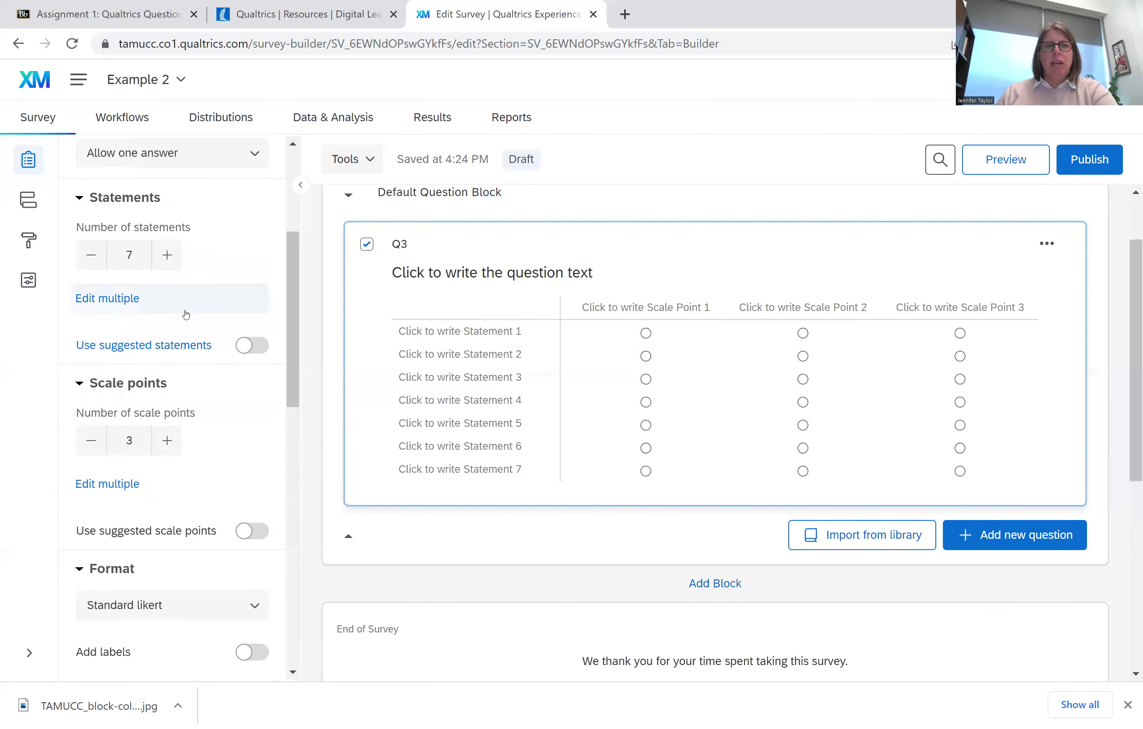
Step: Set Q3 to five scale point columns labelled with suggested agree/disagree wording
left_click(167, 441)
left_click(168, 442)
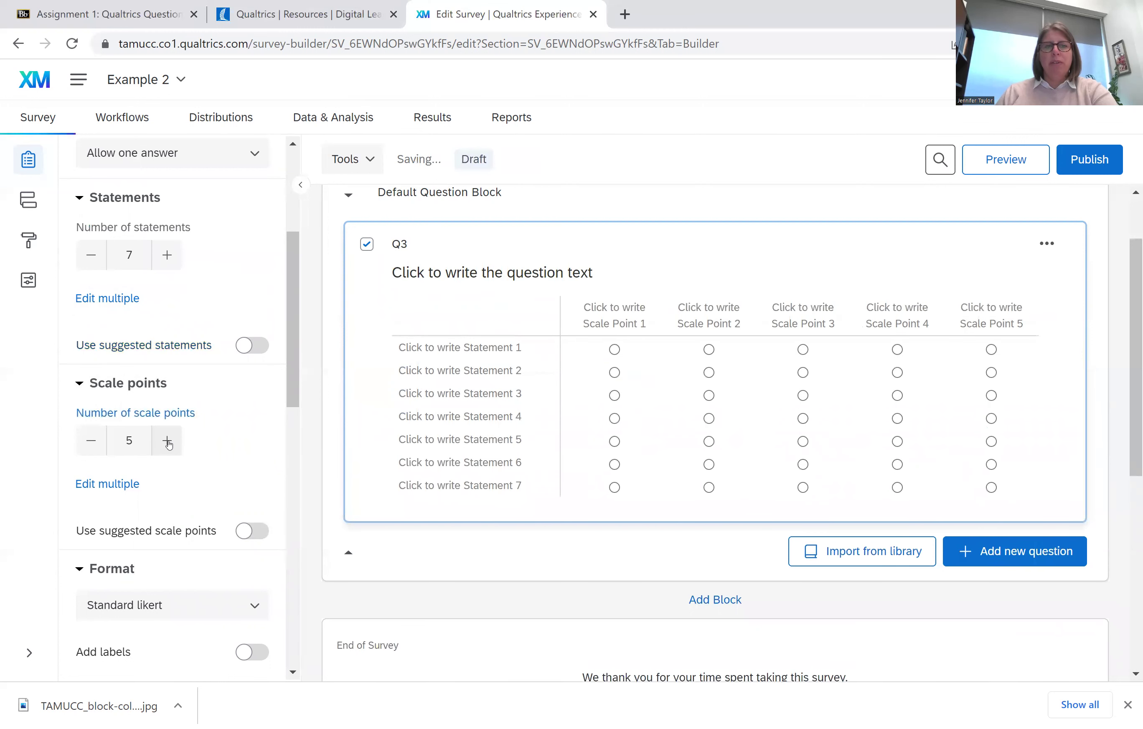
left_click(168, 441)
left_click(91, 441)
scroll(223, 468, "down", 1)
scroll(224, 468, "down", 1)
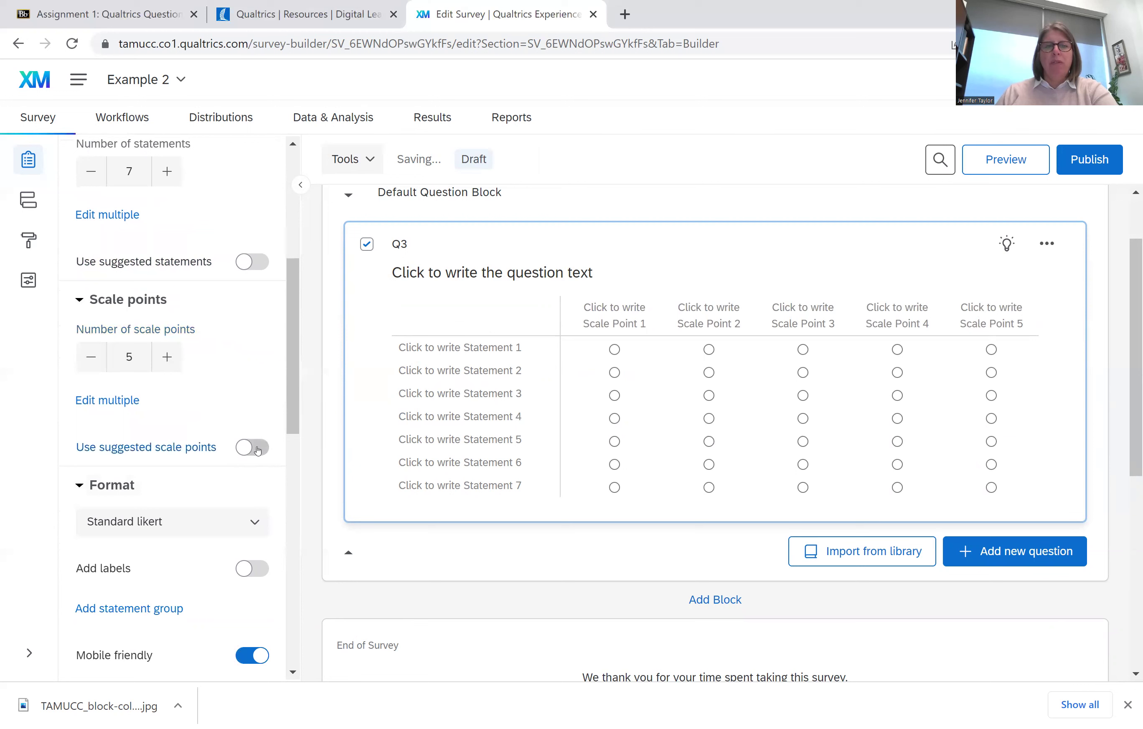
left_click(257, 448)
scroll(250, 336, "down", 4)
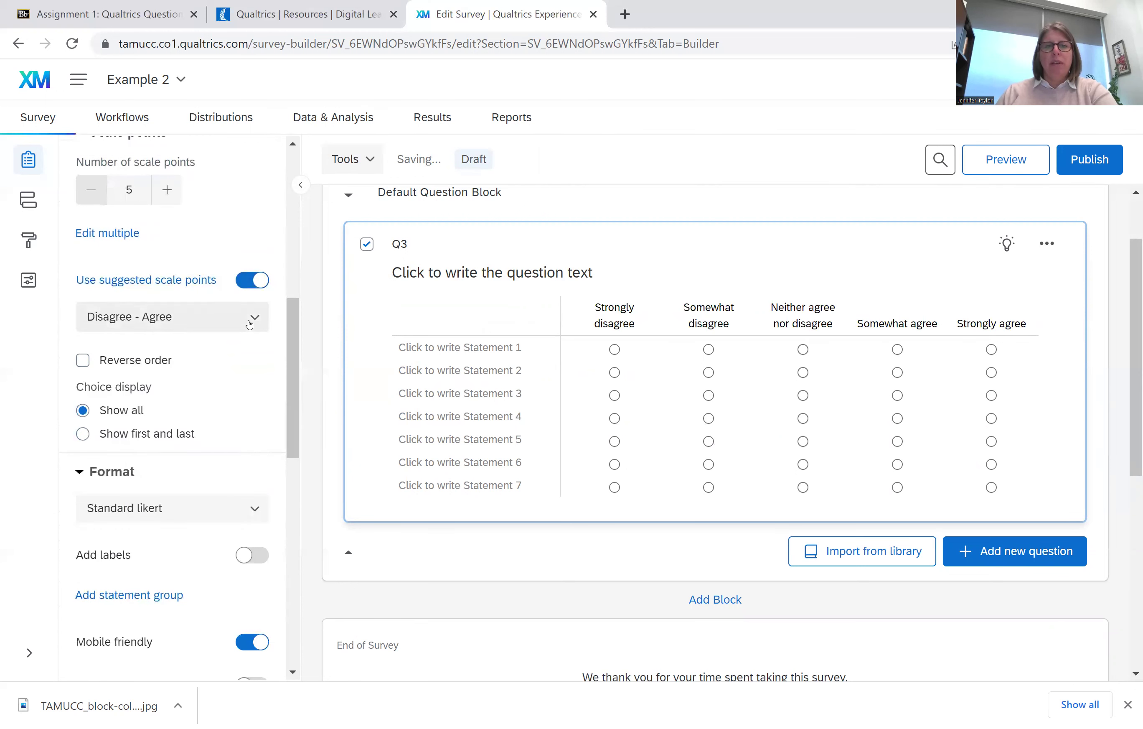
Step: Try the Disagree-Agree, Dissatisfied-Satisfied, Inappropriate-Appropriate, Male-Female-Non-binary and True-False scales
left_click(249, 325)
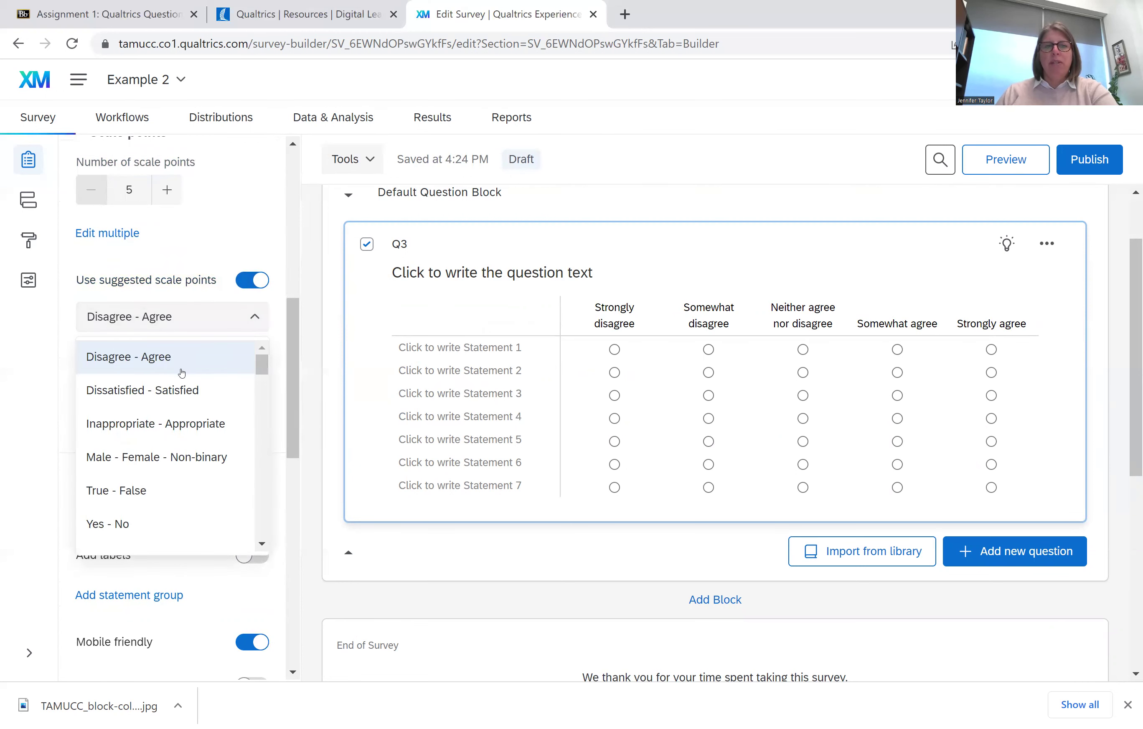
left_click(182, 373)
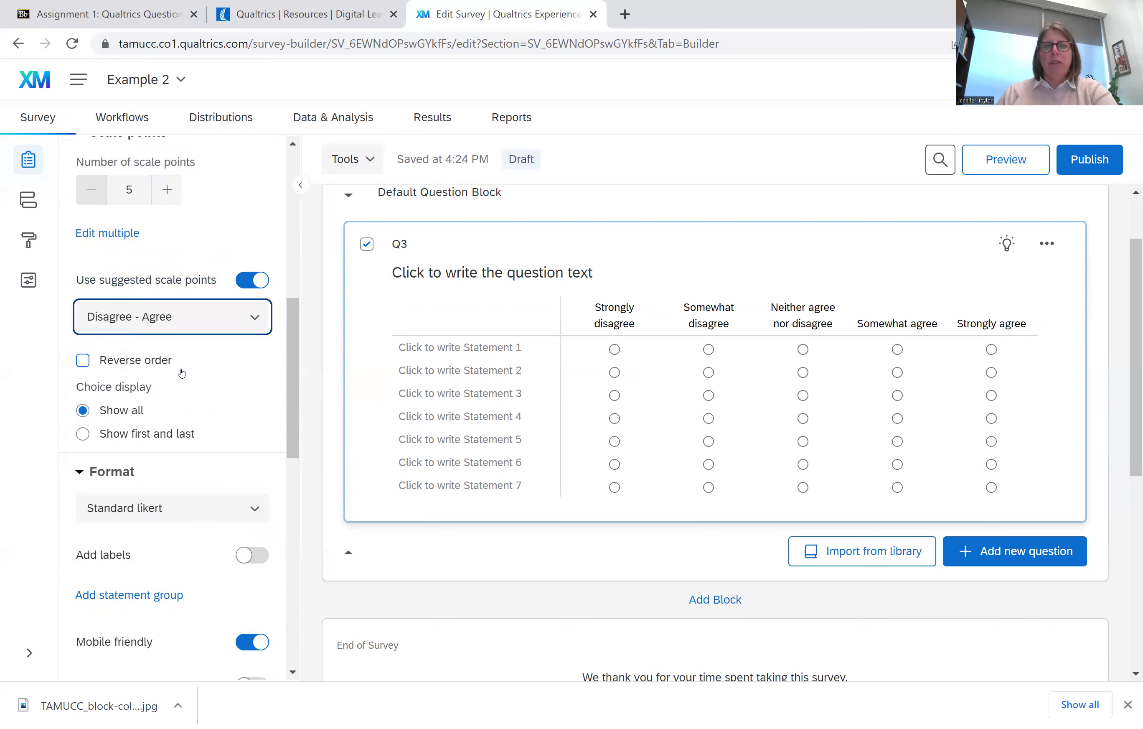
left_click(254, 318)
left_click(225, 382)
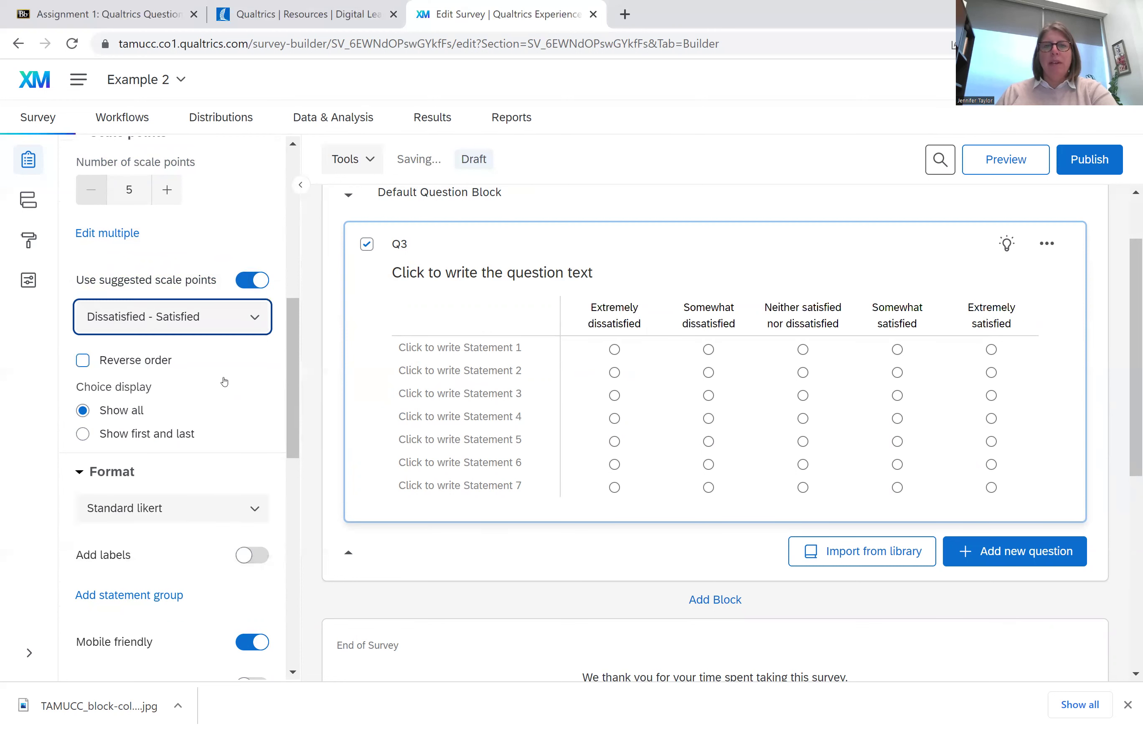
left_click(258, 324)
left_click(205, 425)
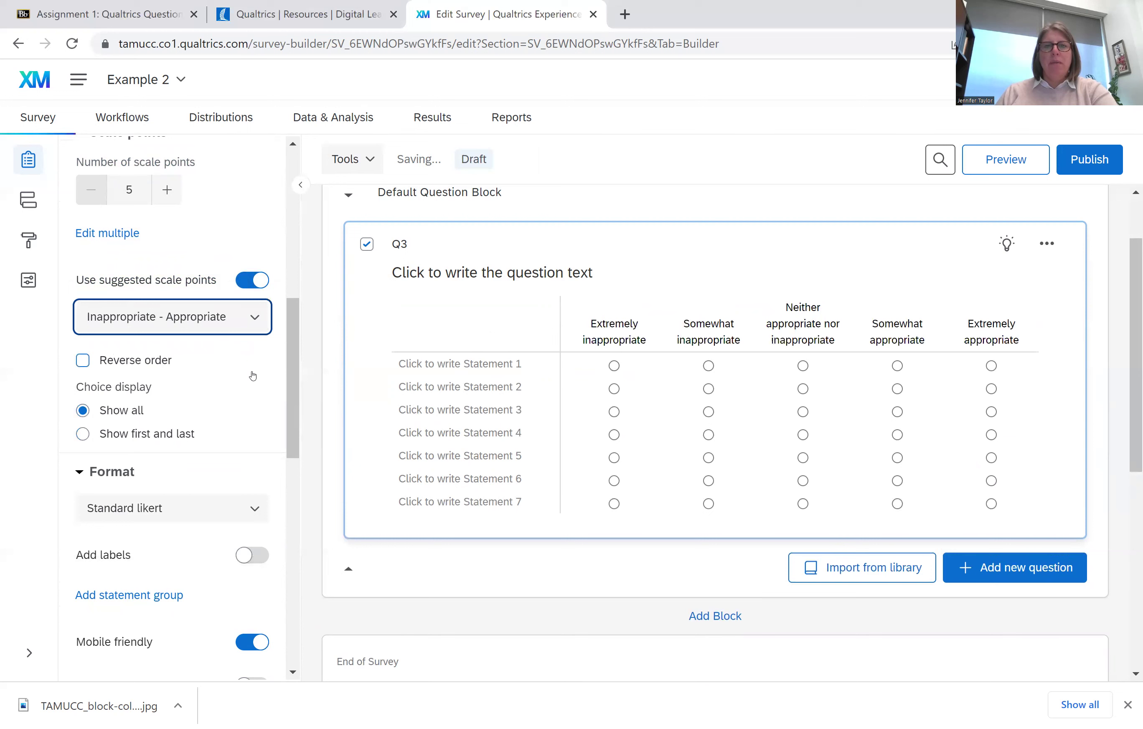
left_click(255, 318)
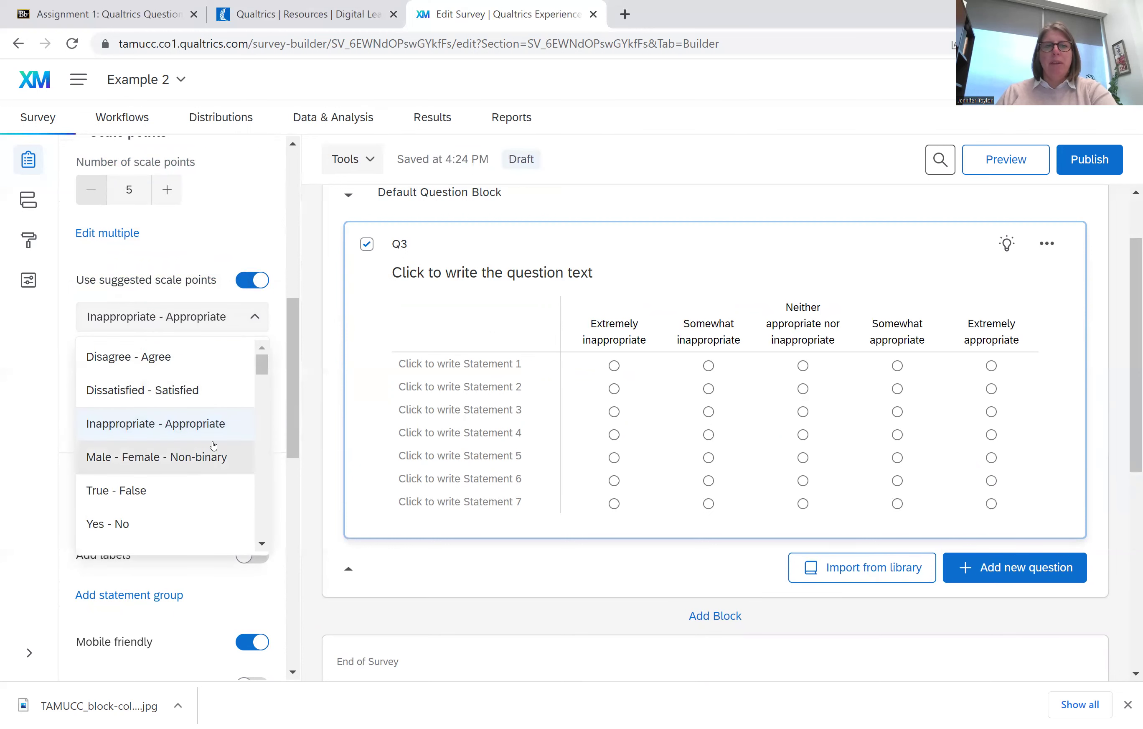
left_click(206, 456)
left_click(255, 324)
scroll(226, 404, "down", 2)
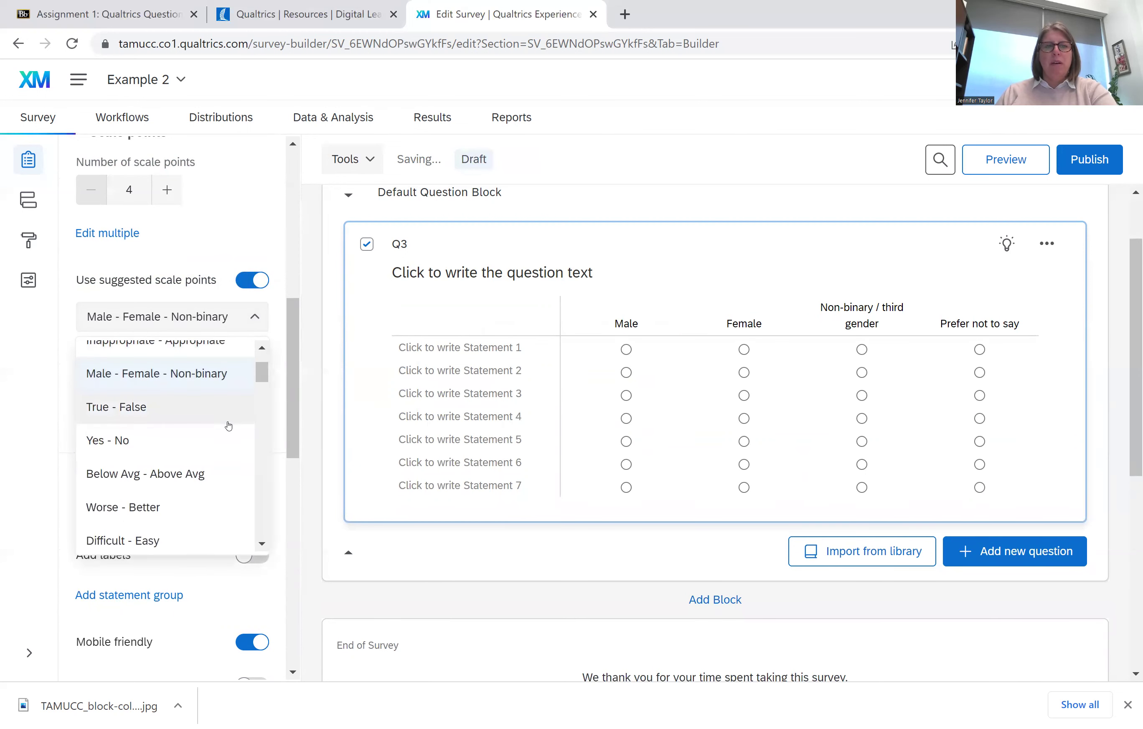
left_click(222, 408)
Step: Apply the Unimportant - Important scale, then the Describes My Feelings scale
left_click(254, 318)
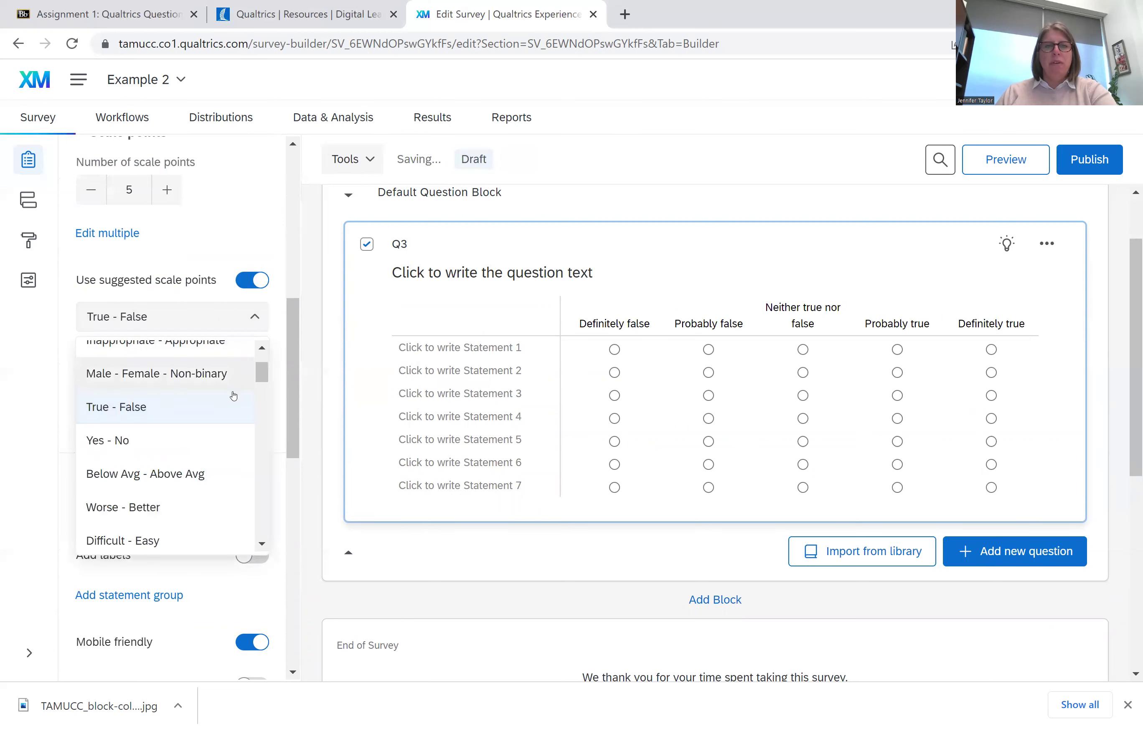
scroll(219, 446, "down", 5)
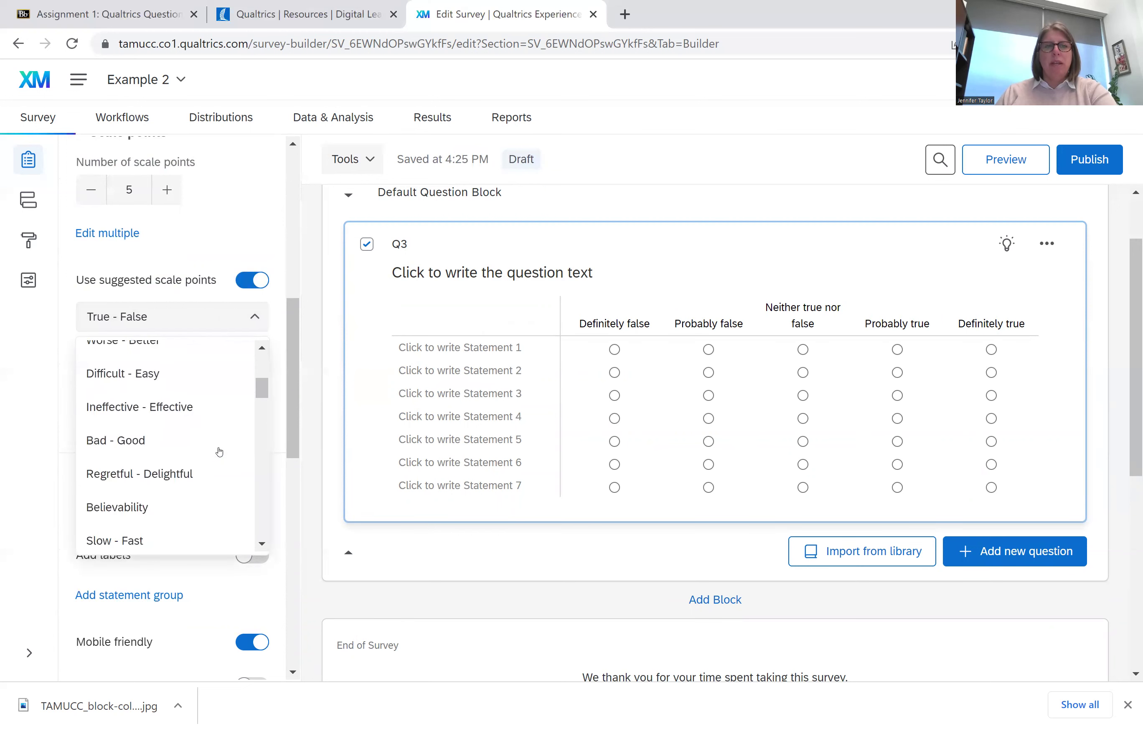
scroll(220, 451, "down", 2)
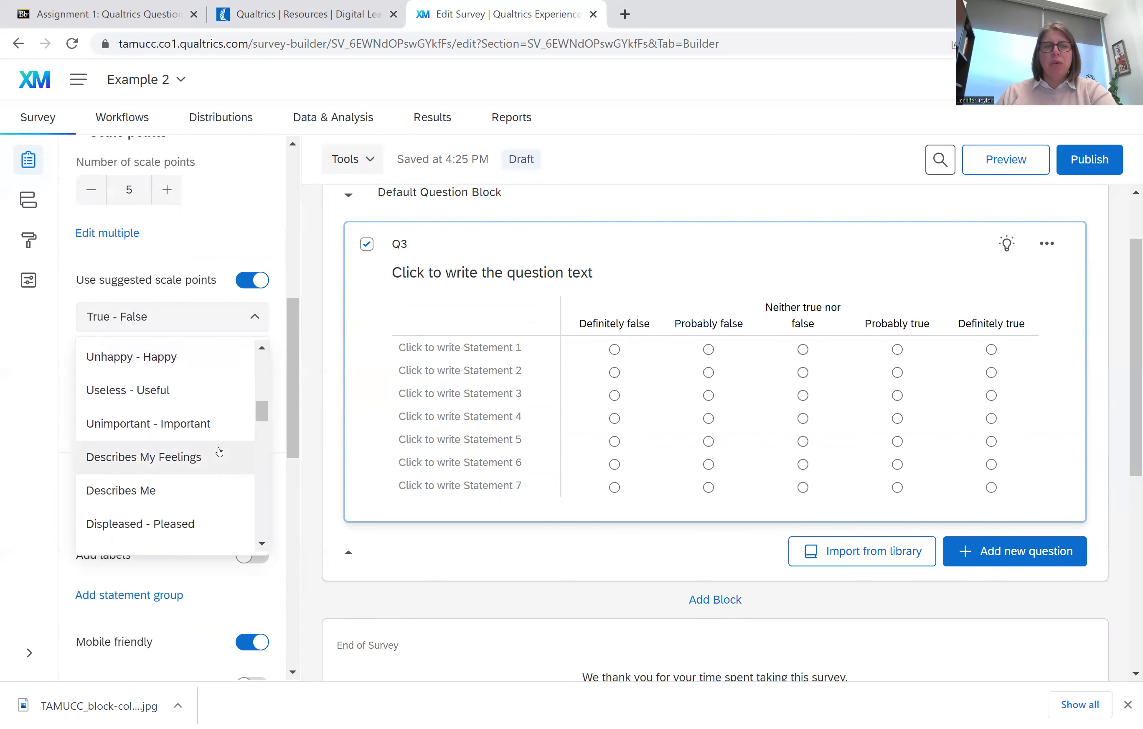
scroll(219, 451, "down", 2)
scroll(211, 387, "up", 2)
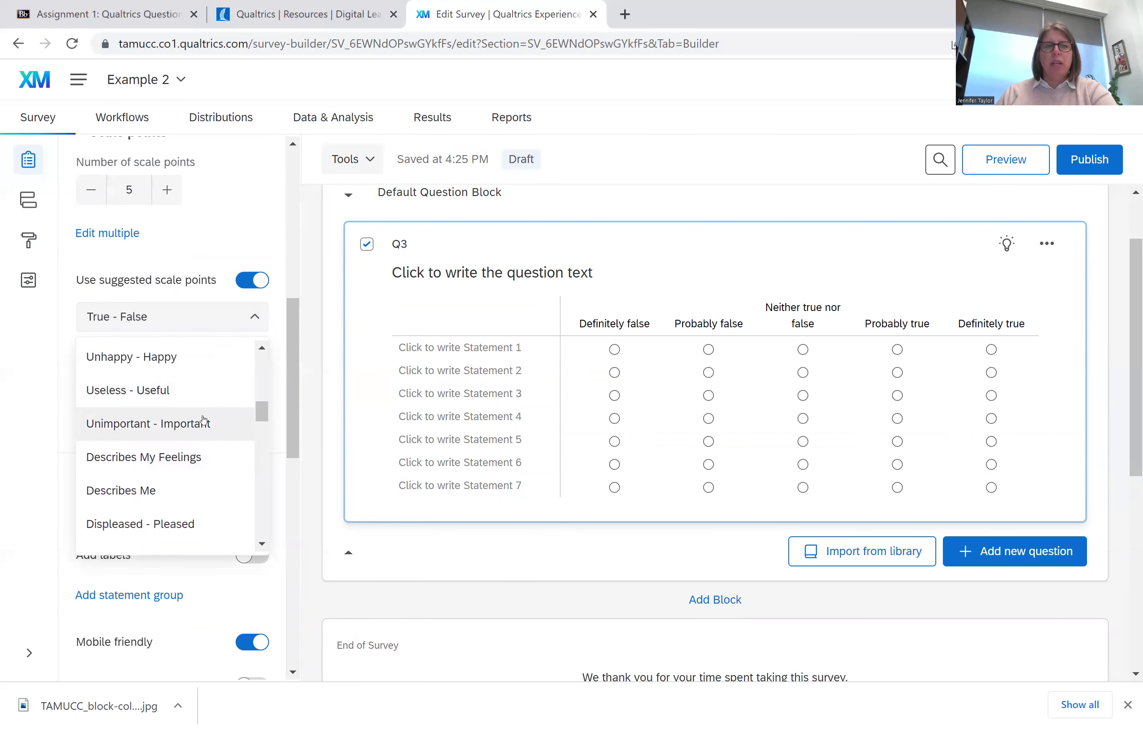
left_click(240, 422)
left_click(240, 316)
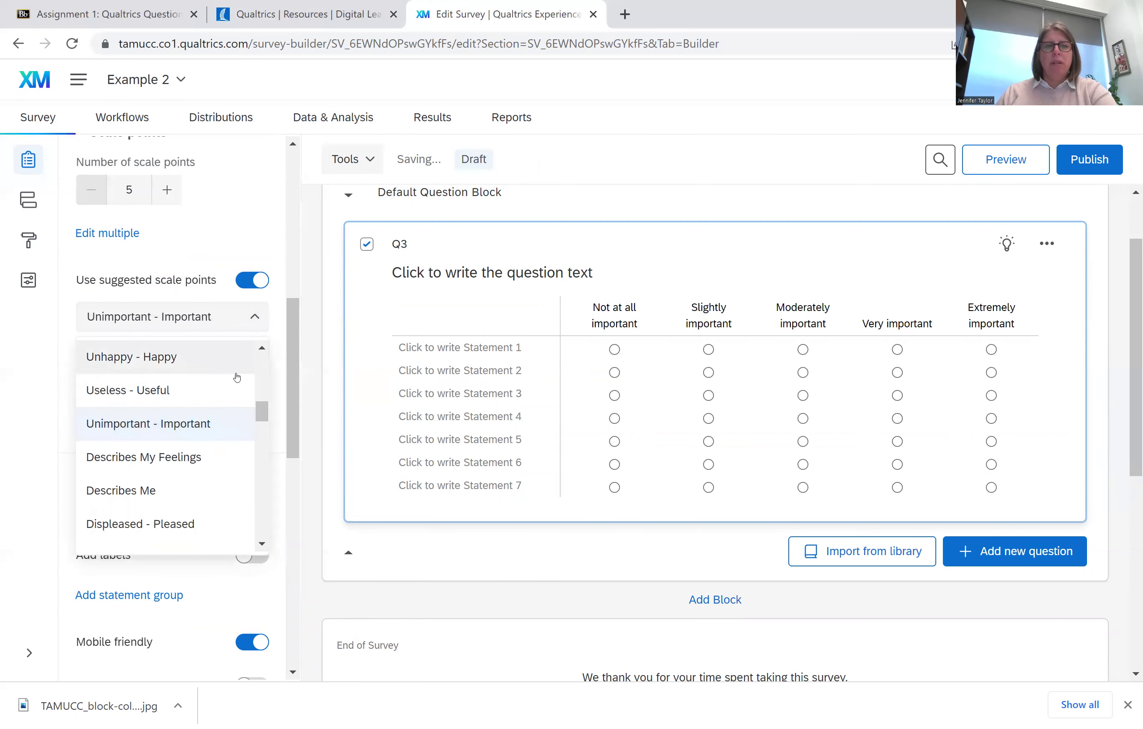
left_click(212, 457)
scroll(256, 341, "down", 4)
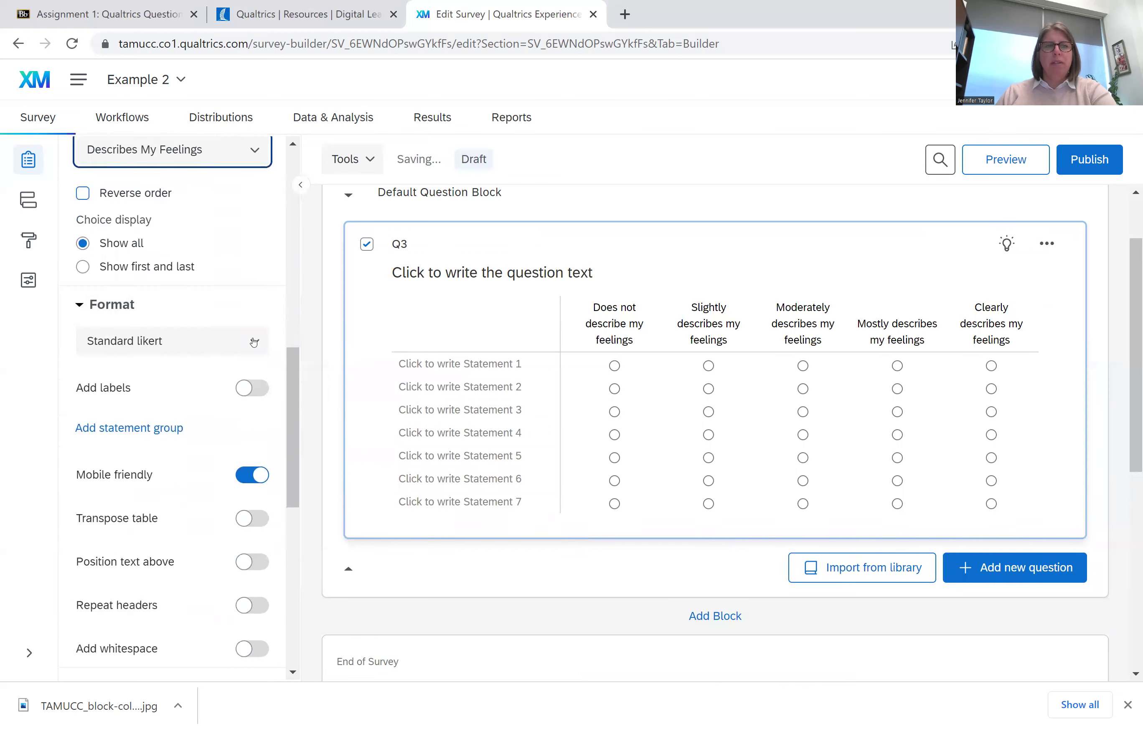
scroll(255, 288, "up", 2)
Step: Try the Intervals, Quantity, Expectations and Too Little - Too Much scales on Q3
left_click(256, 234)
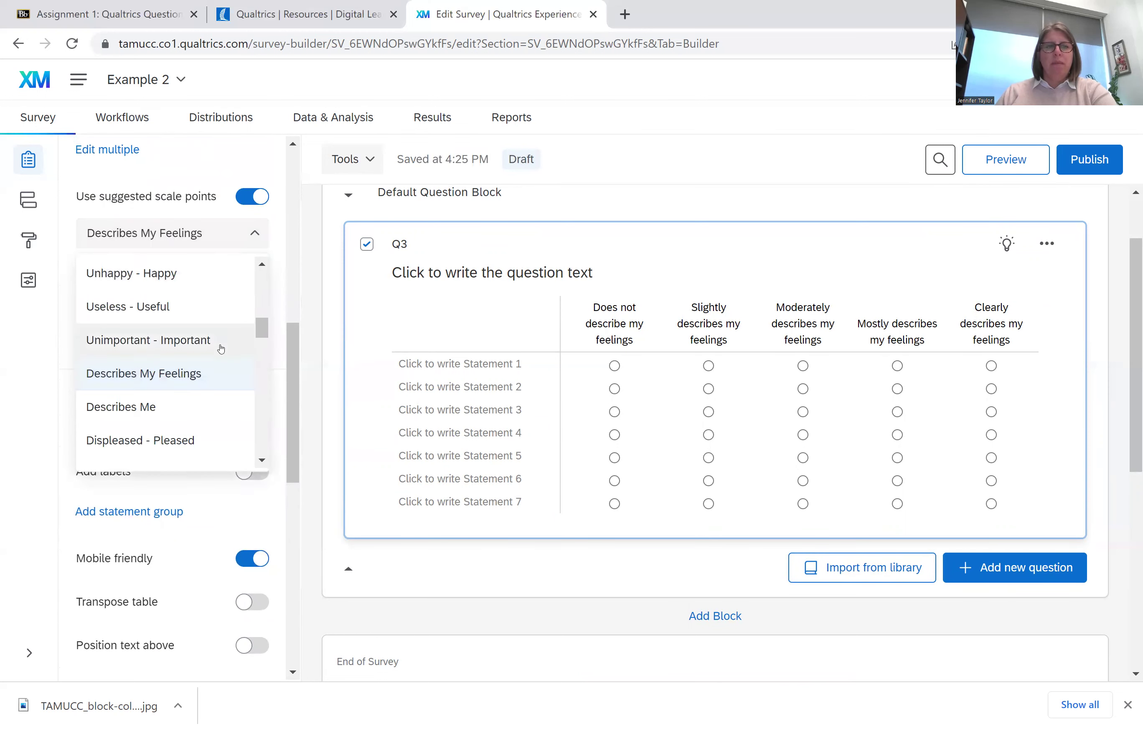
scroll(221, 346, "down", 5)
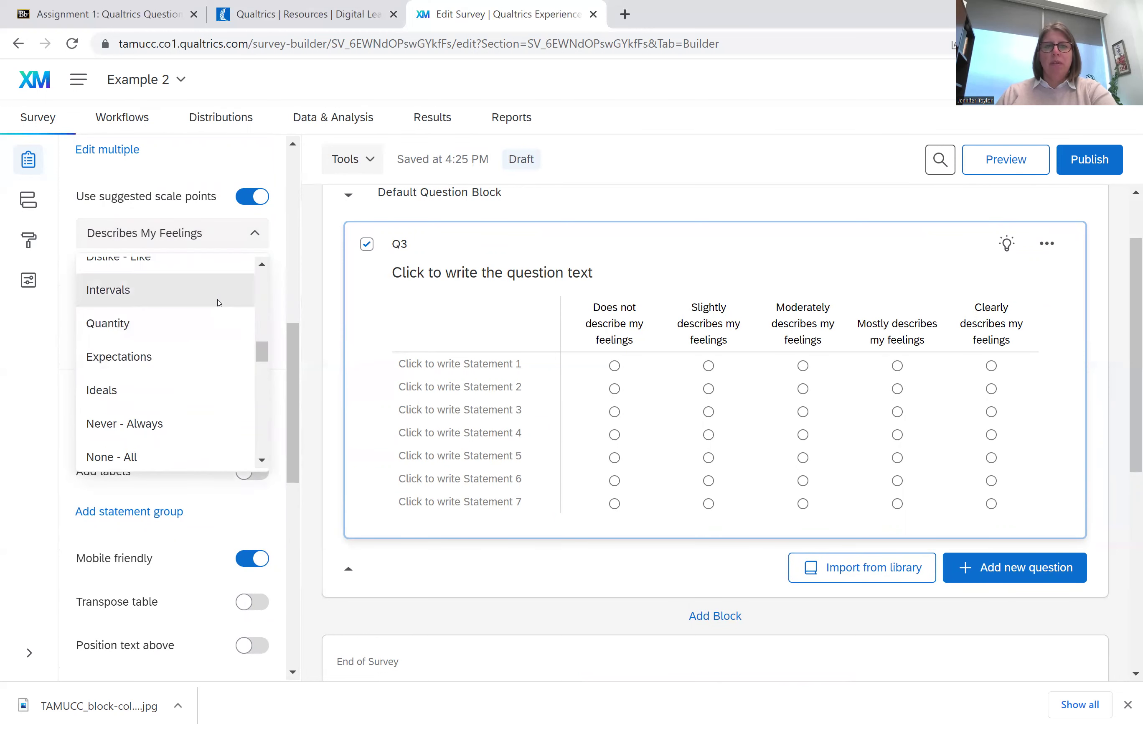
left_click(219, 301)
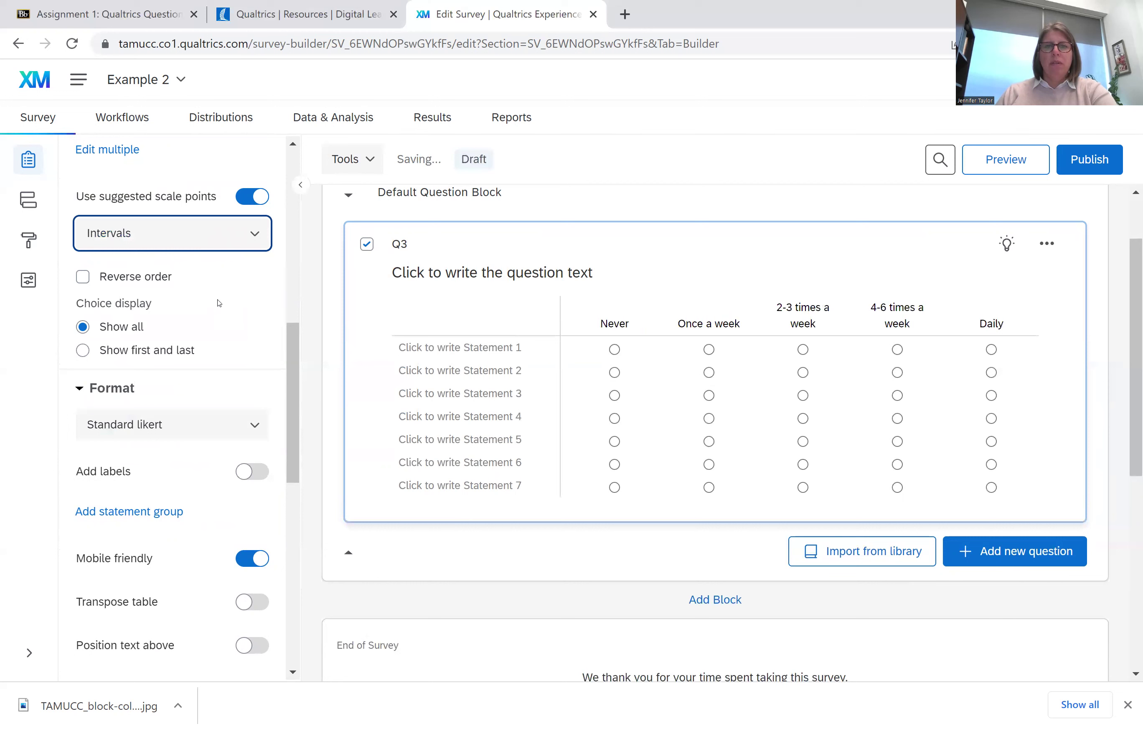
left_click(257, 243)
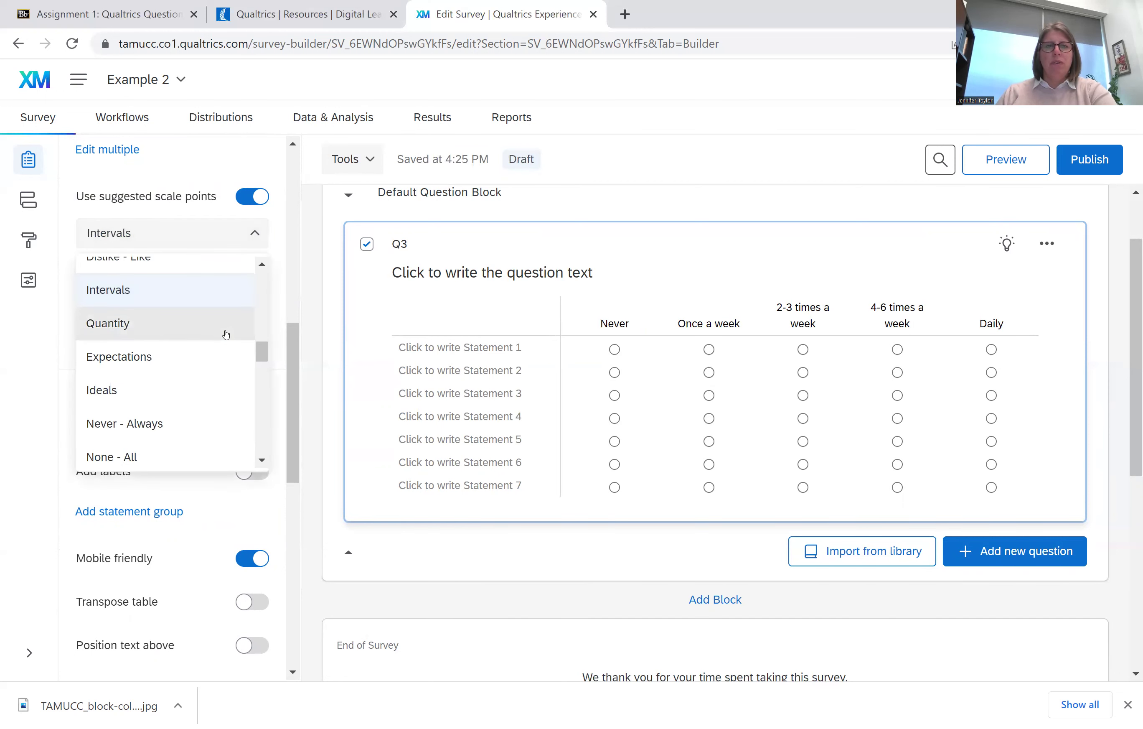
left_click(226, 335)
left_click(258, 243)
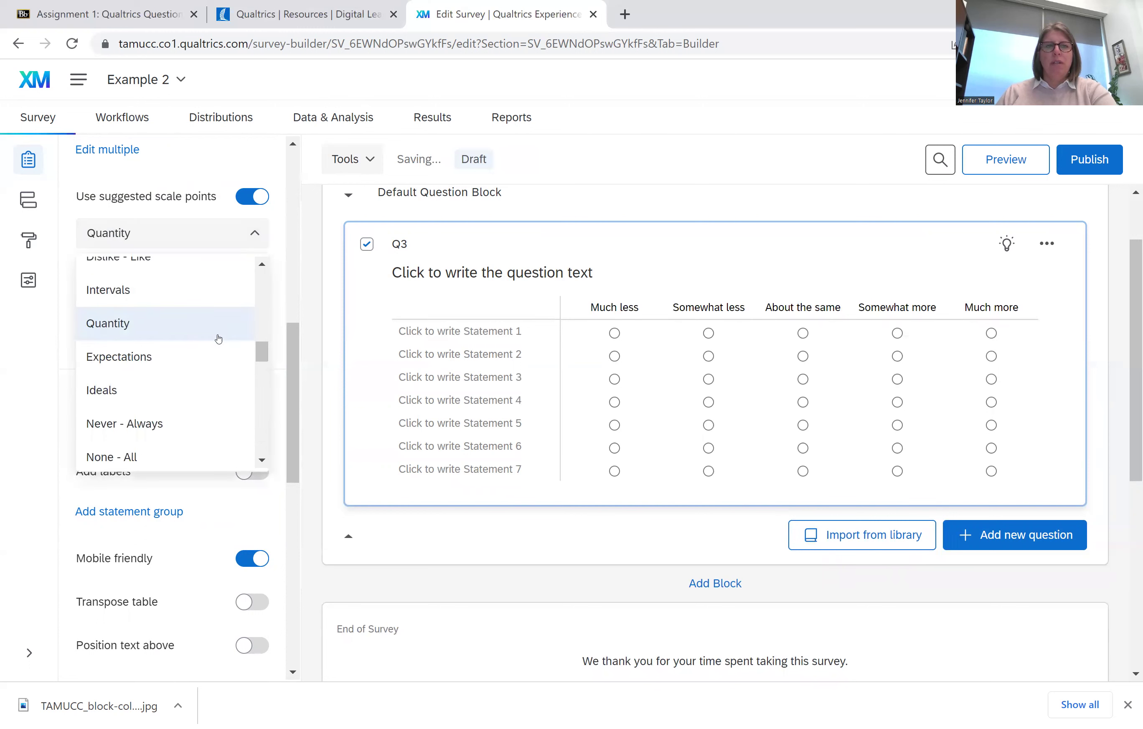
left_click(214, 363)
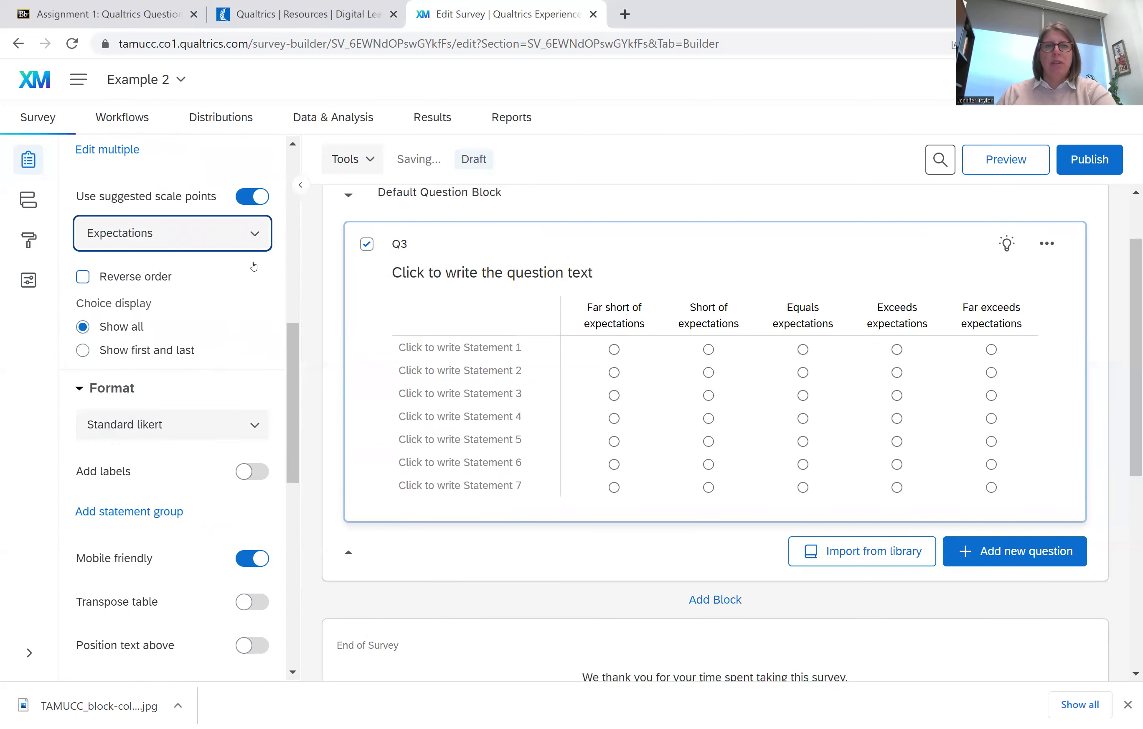
left_click(254, 233)
scroll(191, 354, "down", 3)
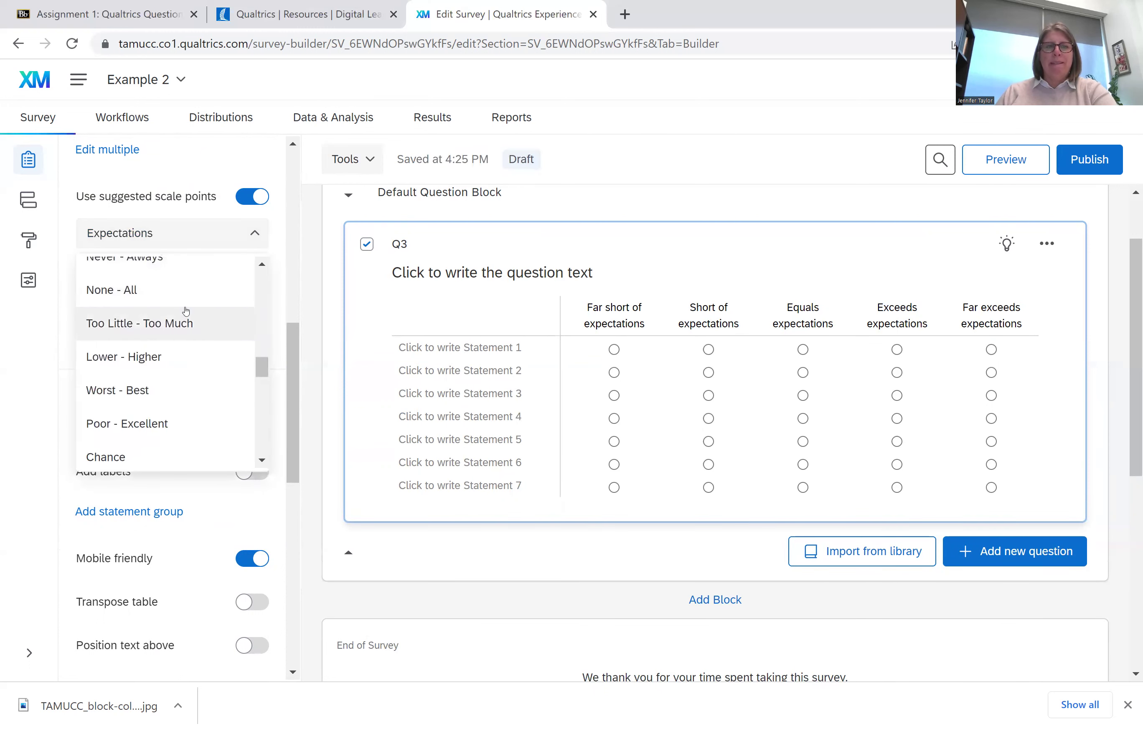
left_click(185, 334)
Step: Try Poor - Excellent and Weak - Strong, finishing with the Comfortable - Uncomfortable scale
left_click(257, 244)
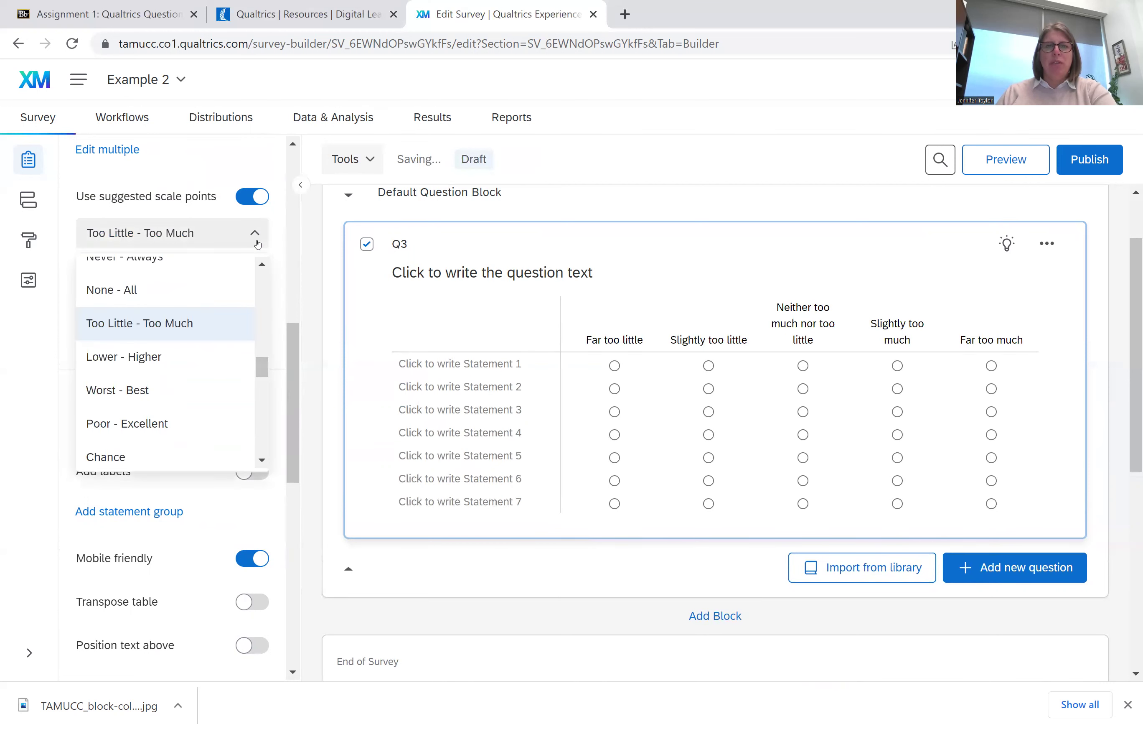
scroll(197, 360, "down", 2)
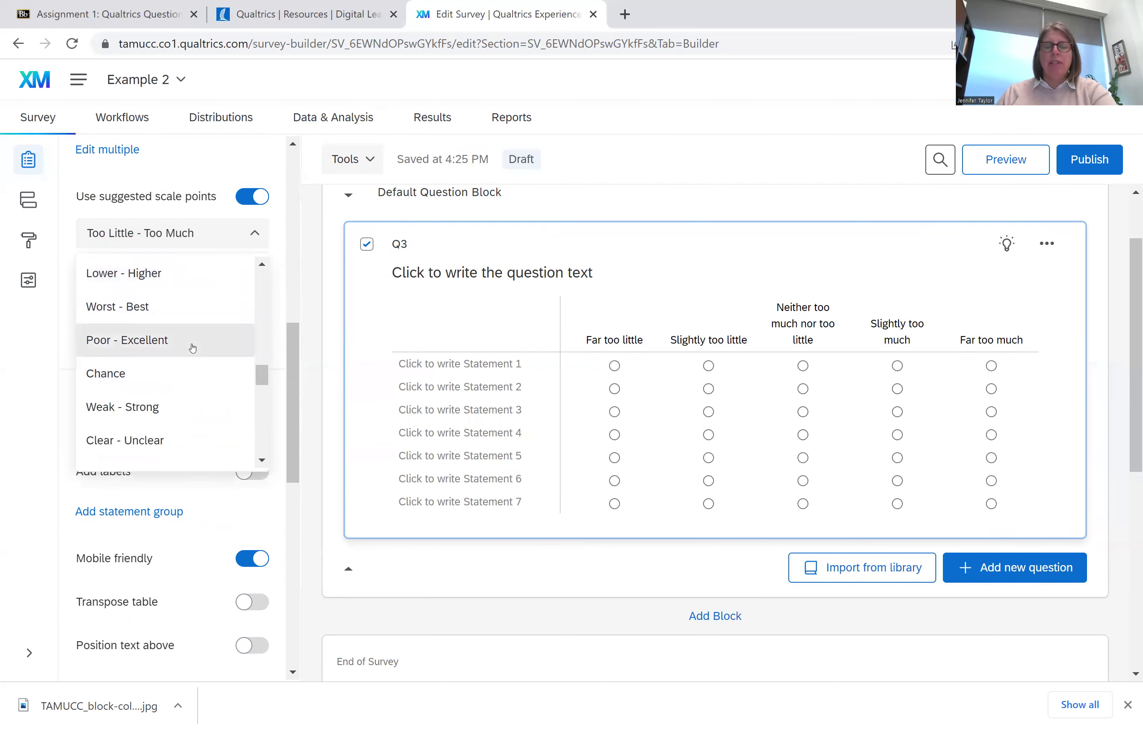
left_click(195, 340)
left_click(255, 236)
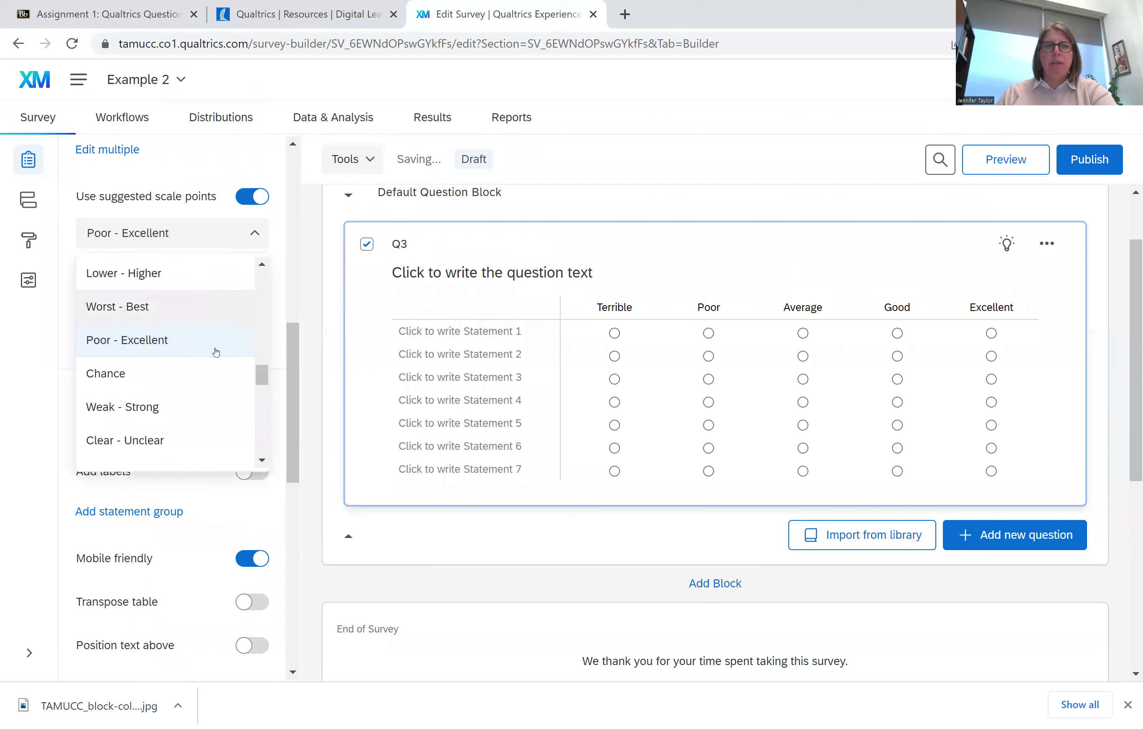
left_click(204, 404)
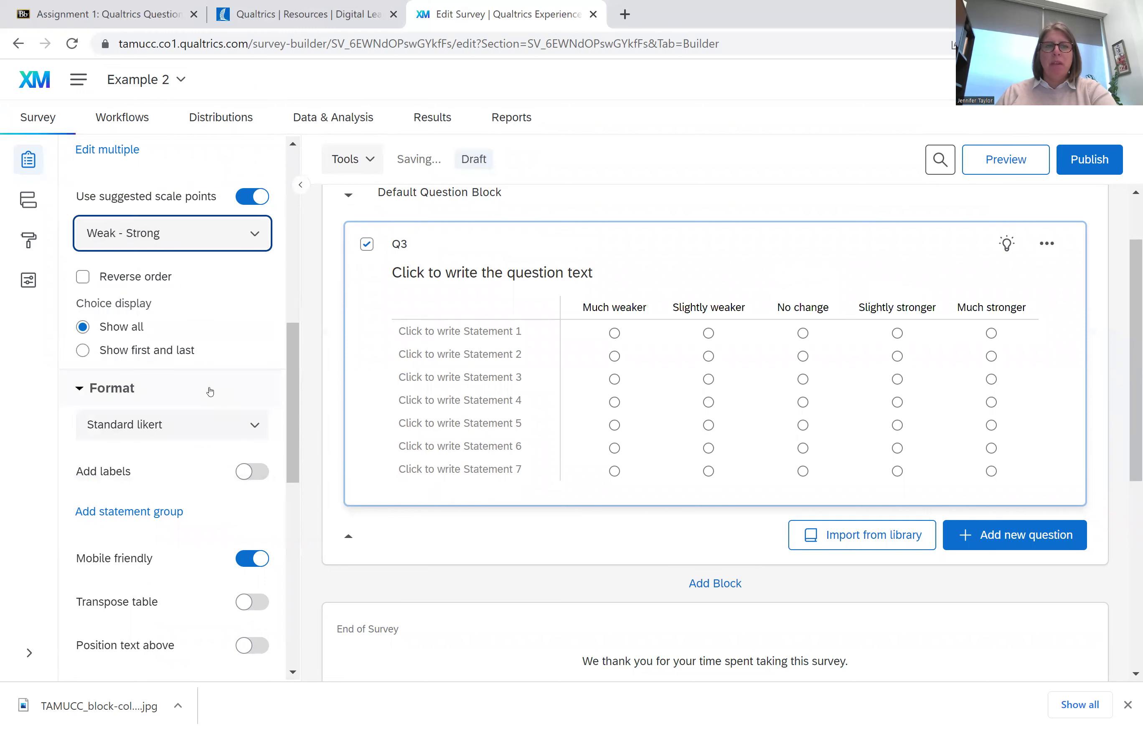
left_click(248, 244)
scroll(235, 334, "down", 3)
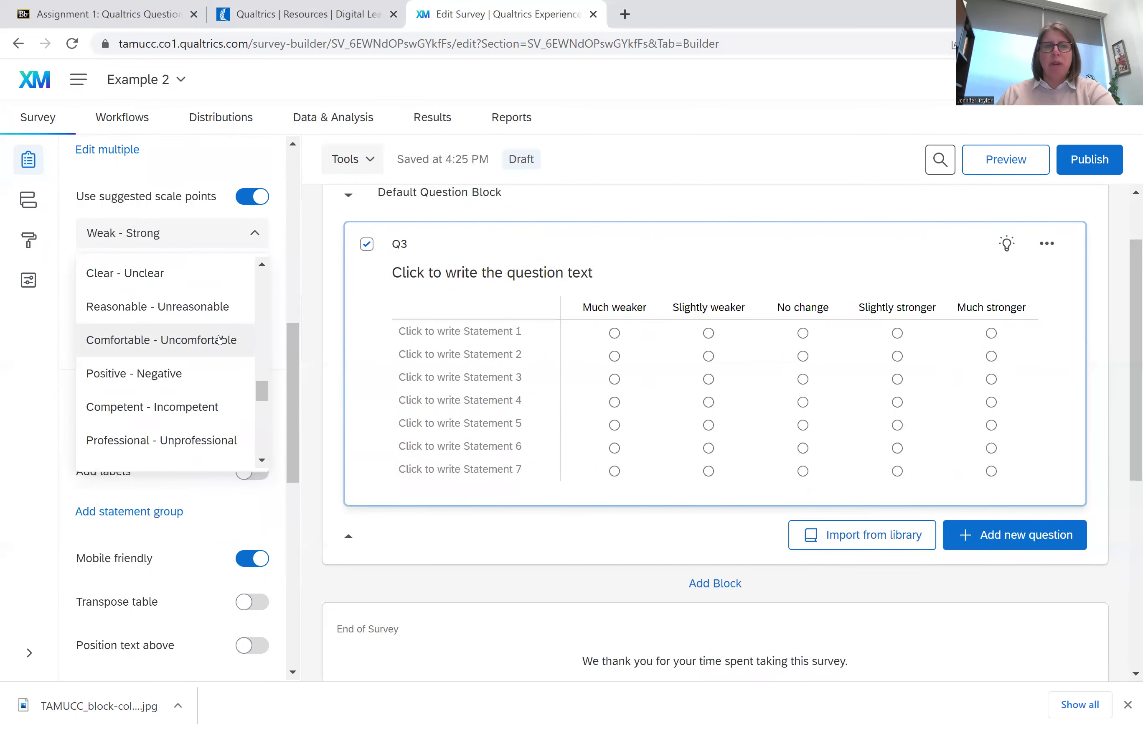
left_click(220, 340)
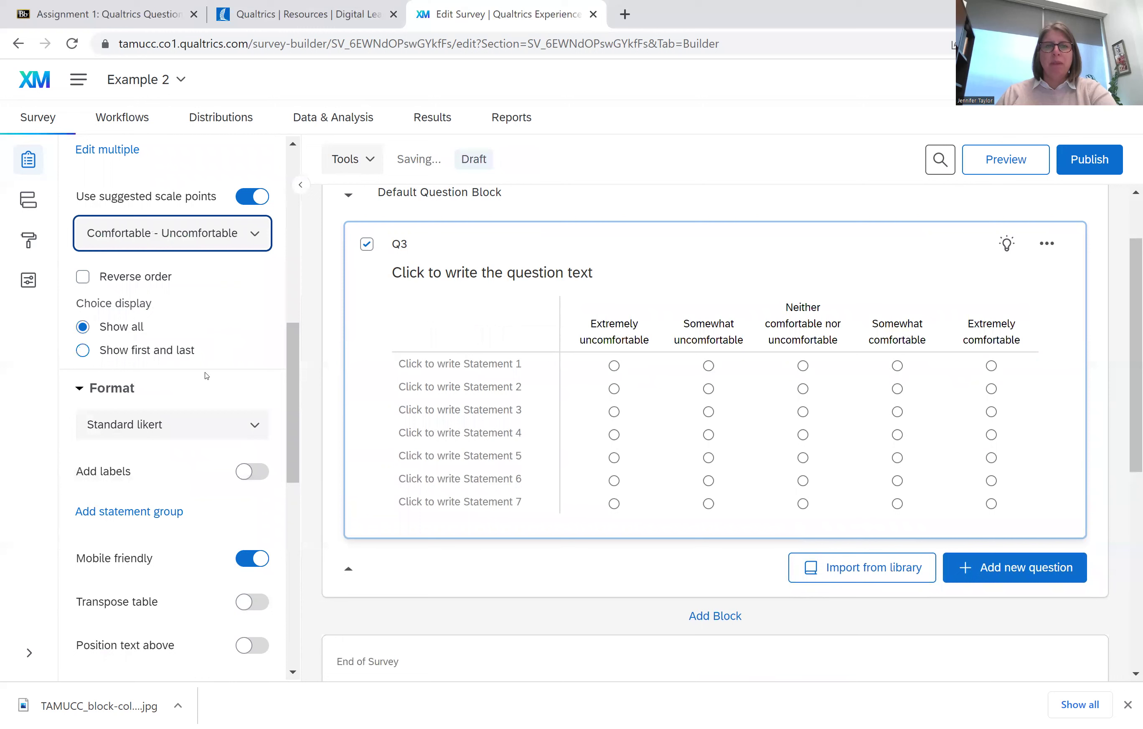
scroll(215, 393, "up", 2)
Step: Turn suggested scale points off, reduce Q3 to 3 points, then turn suggestions back on
scroll(215, 394, "up", 2)
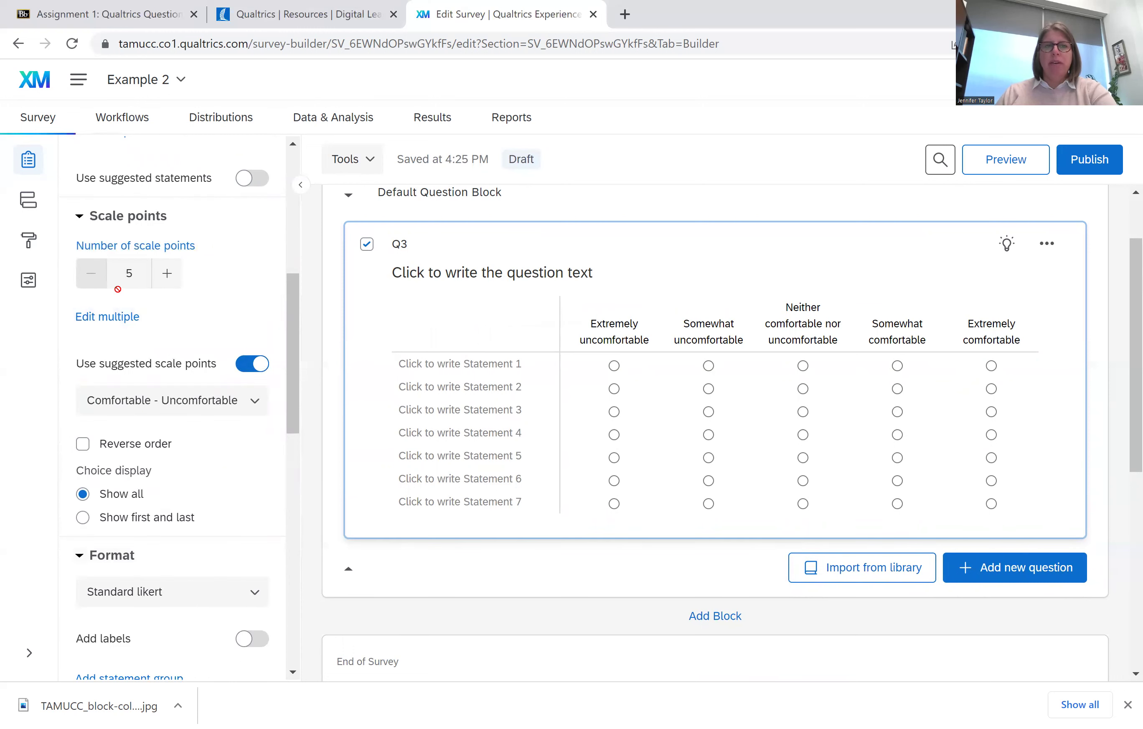
left_click(242, 401)
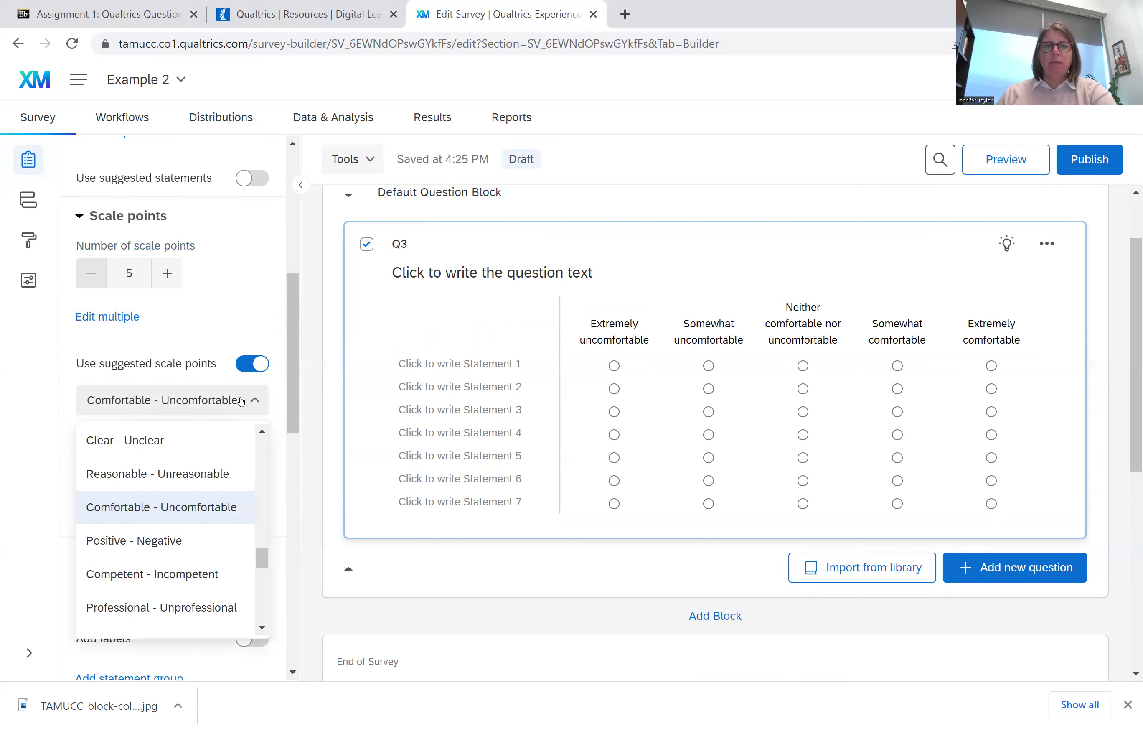
left_click(198, 502)
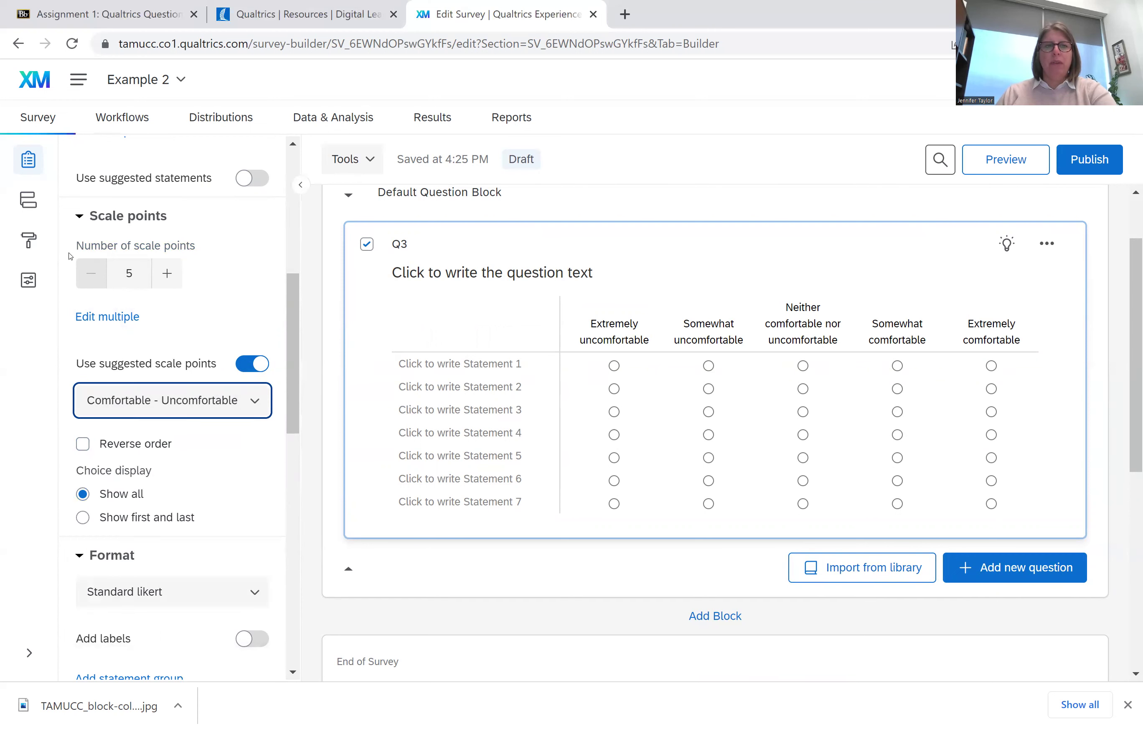
left_click(89, 276)
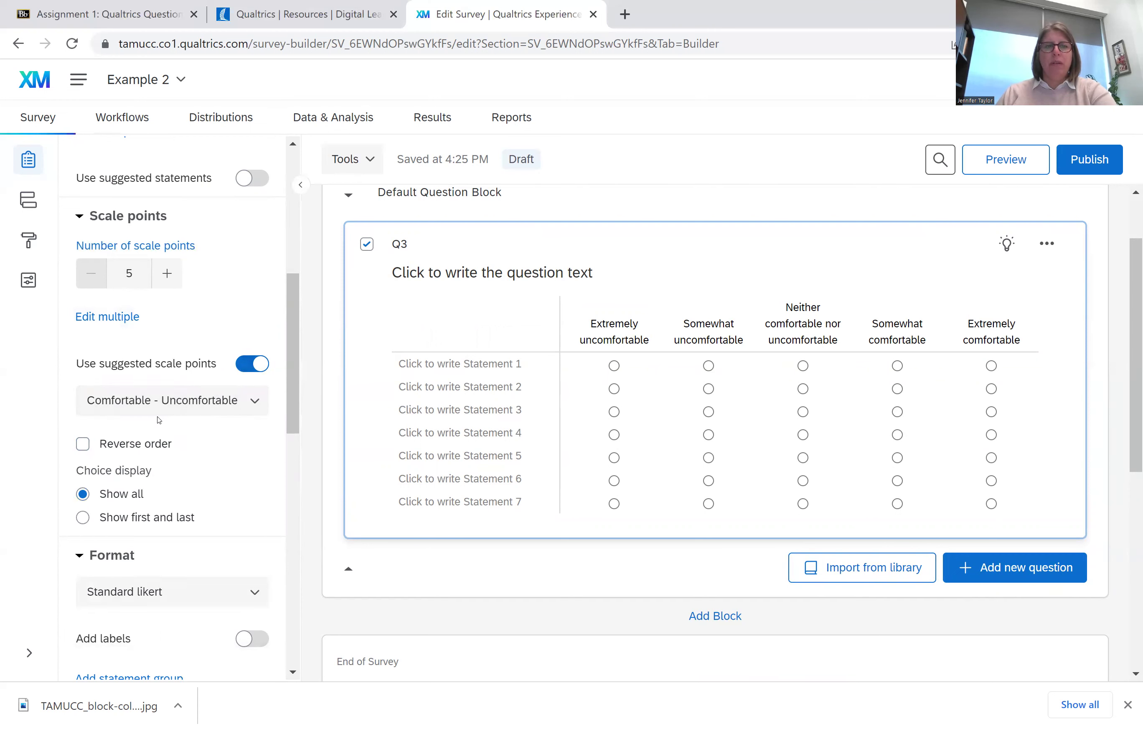
left_click(250, 364)
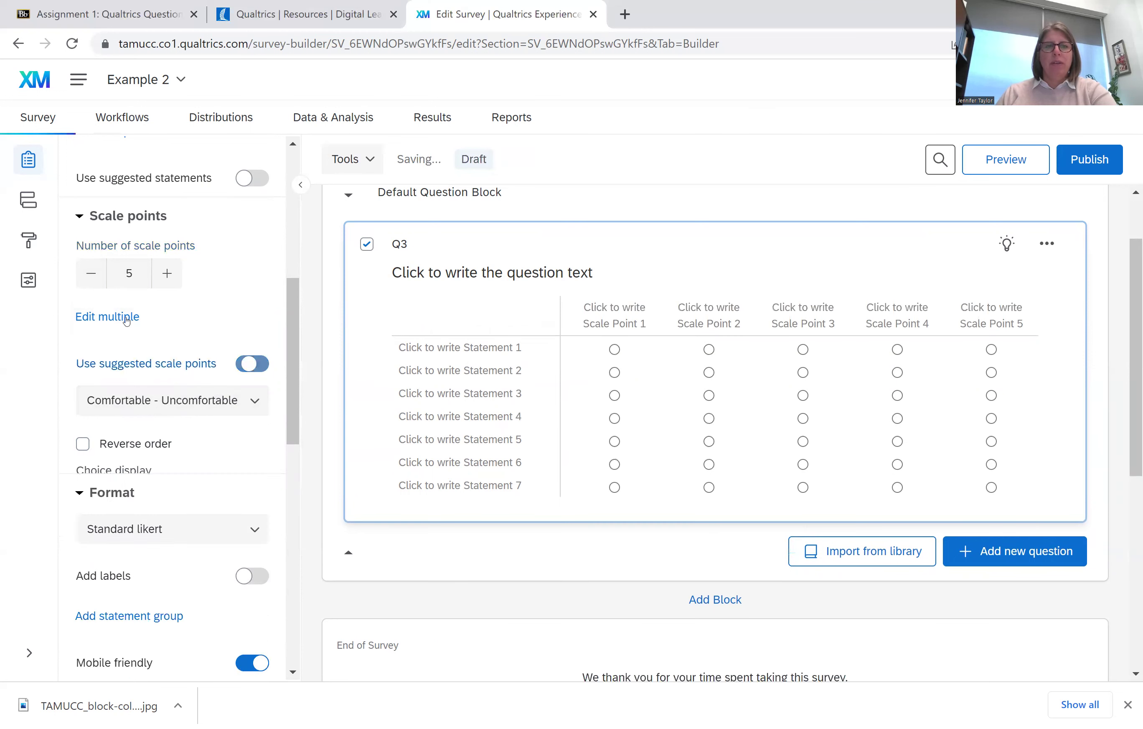
left_click(91, 273)
left_click(91, 274)
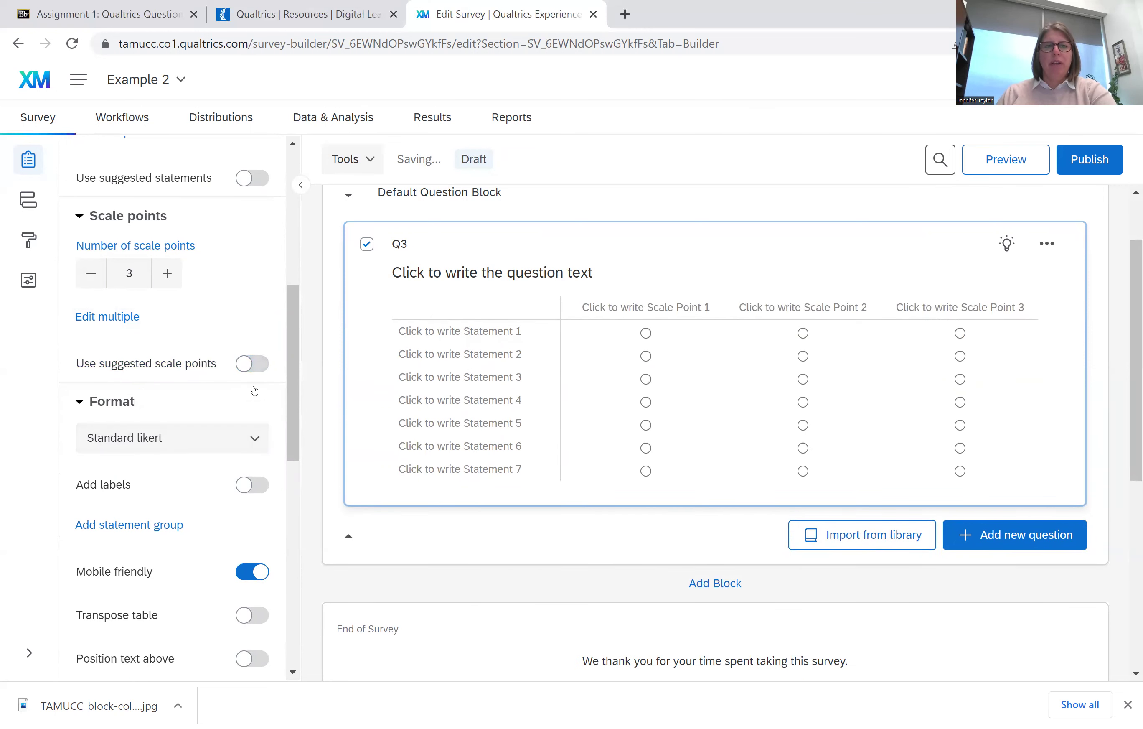
left_click(252, 364)
Step: Try the Dislike - Like scale cut to 3 points, then the Intervals scale
left_click(210, 403)
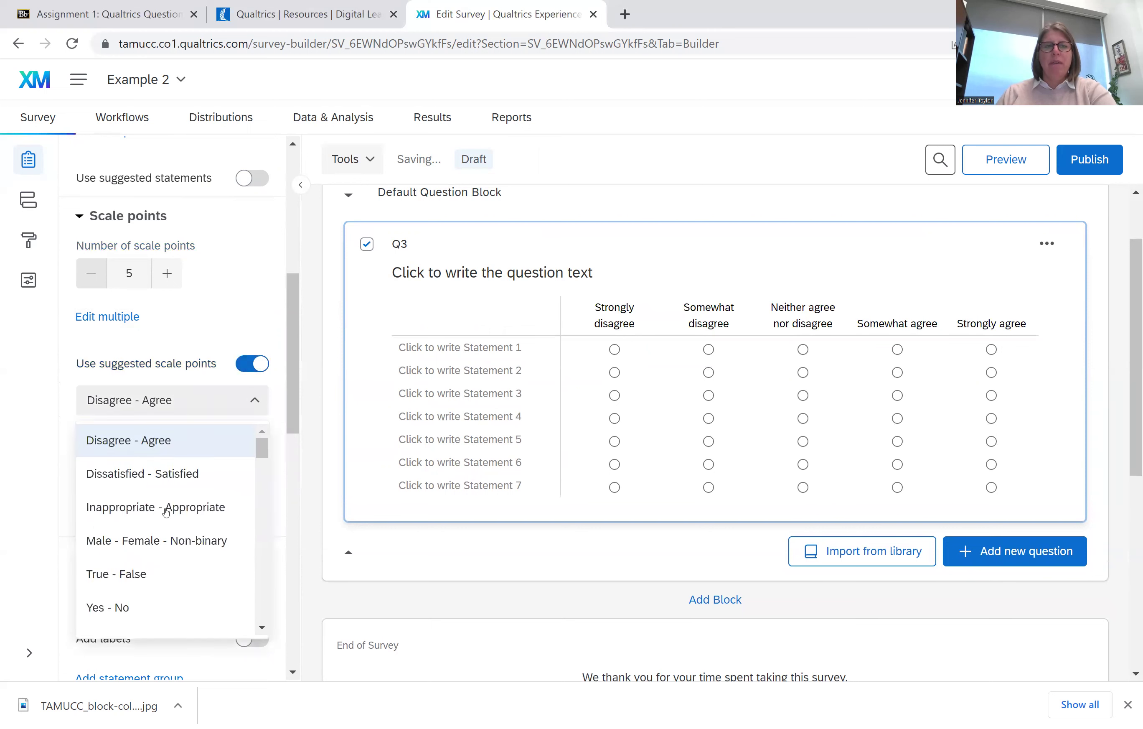
scroll(168, 516, "down", 6)
left_click(170, 515)
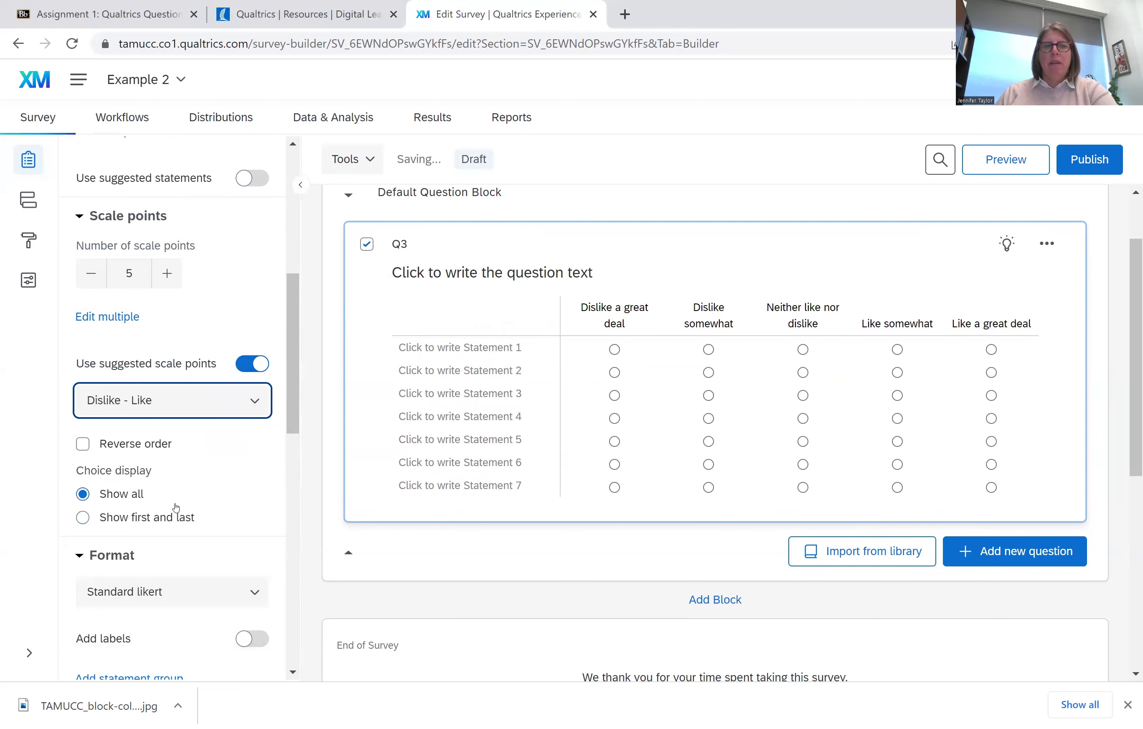
double_click(93, 280)
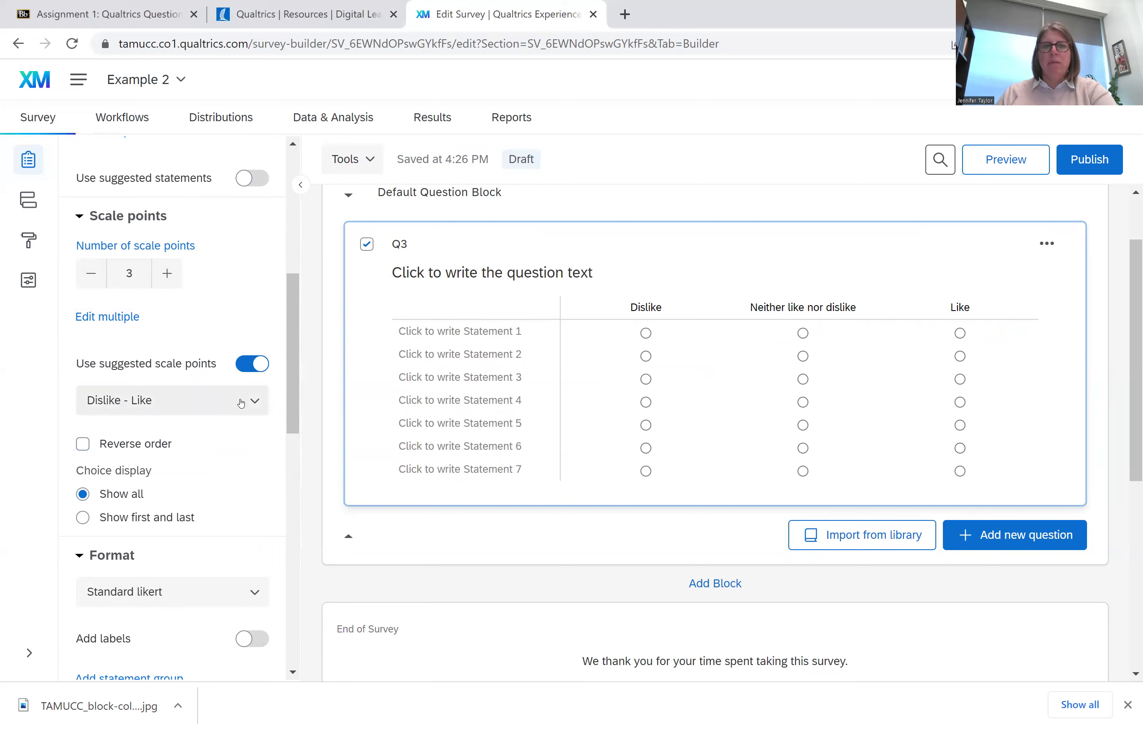
left_click(255, 405)
left_click(189, 542)
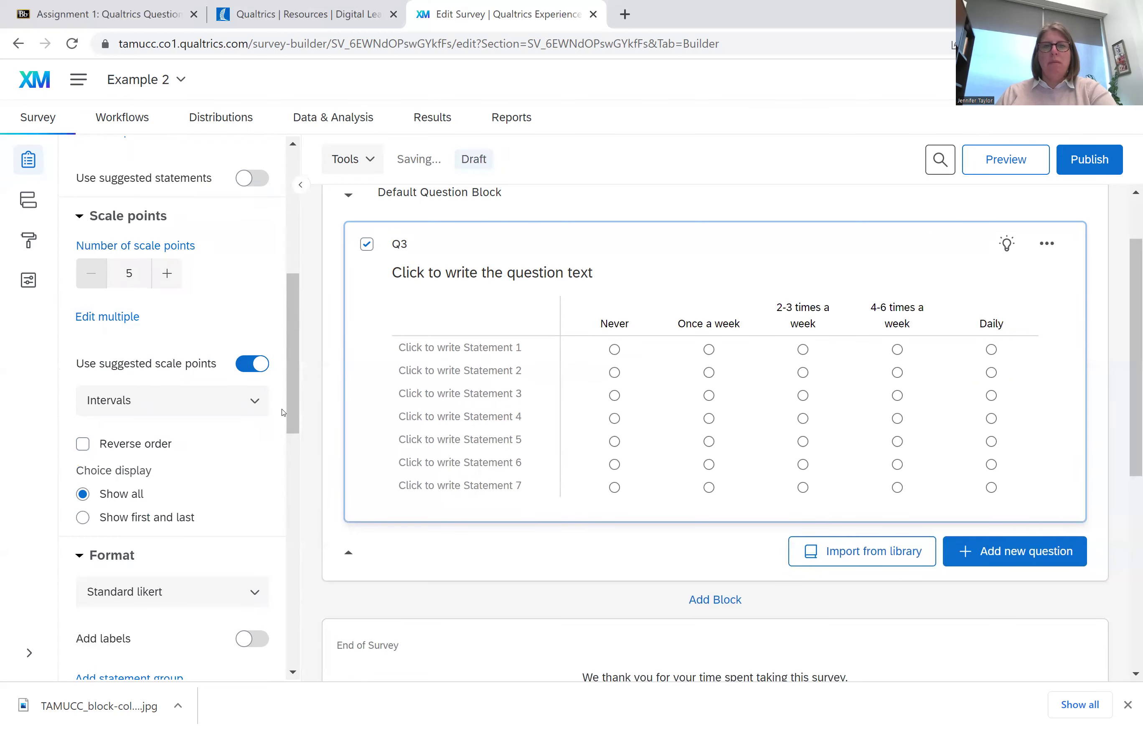
Step: Apply the Too Little - Too Much scale to Q3's columns, Far too little to Far too much
left_click(253, 406)
scroll(258, 490, "down", 5)
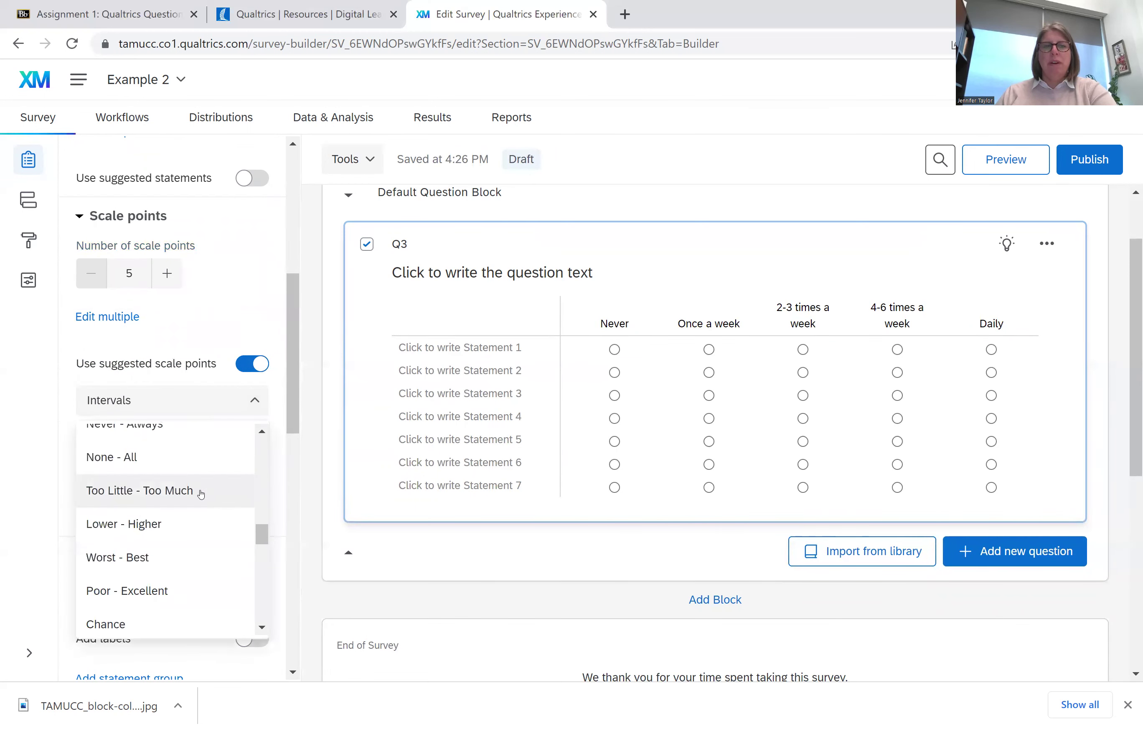
left_click(204, 490)
left_click(90, 273)
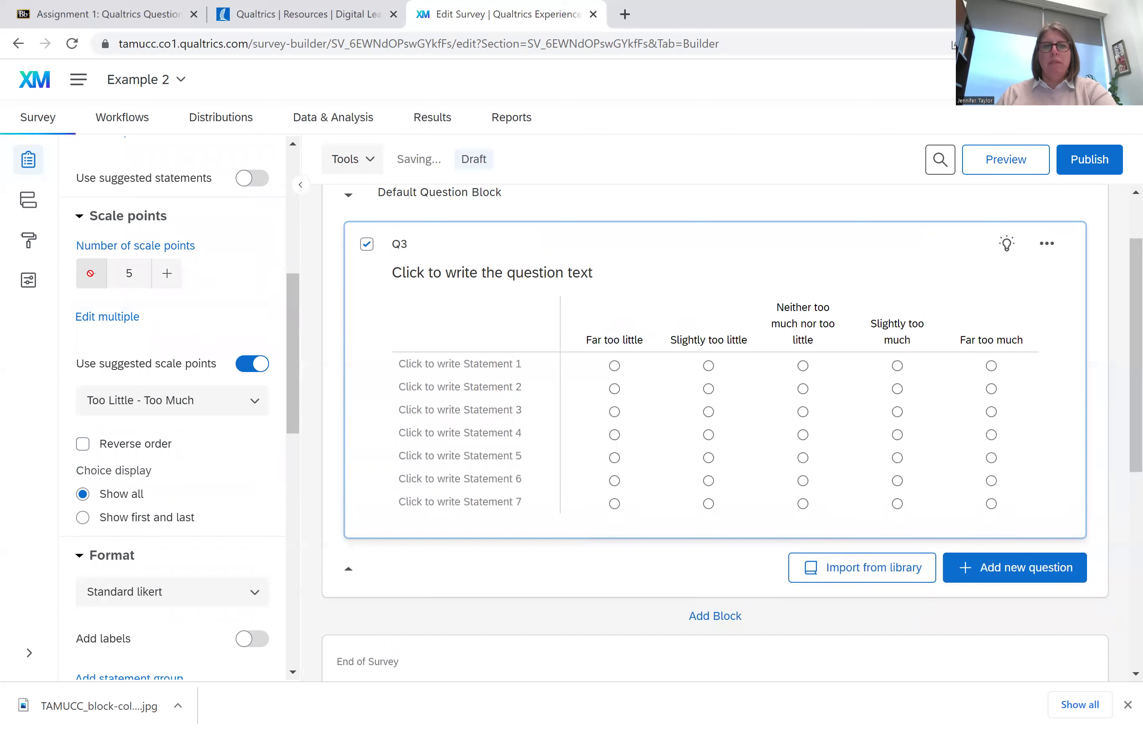
left_click(174, 394)
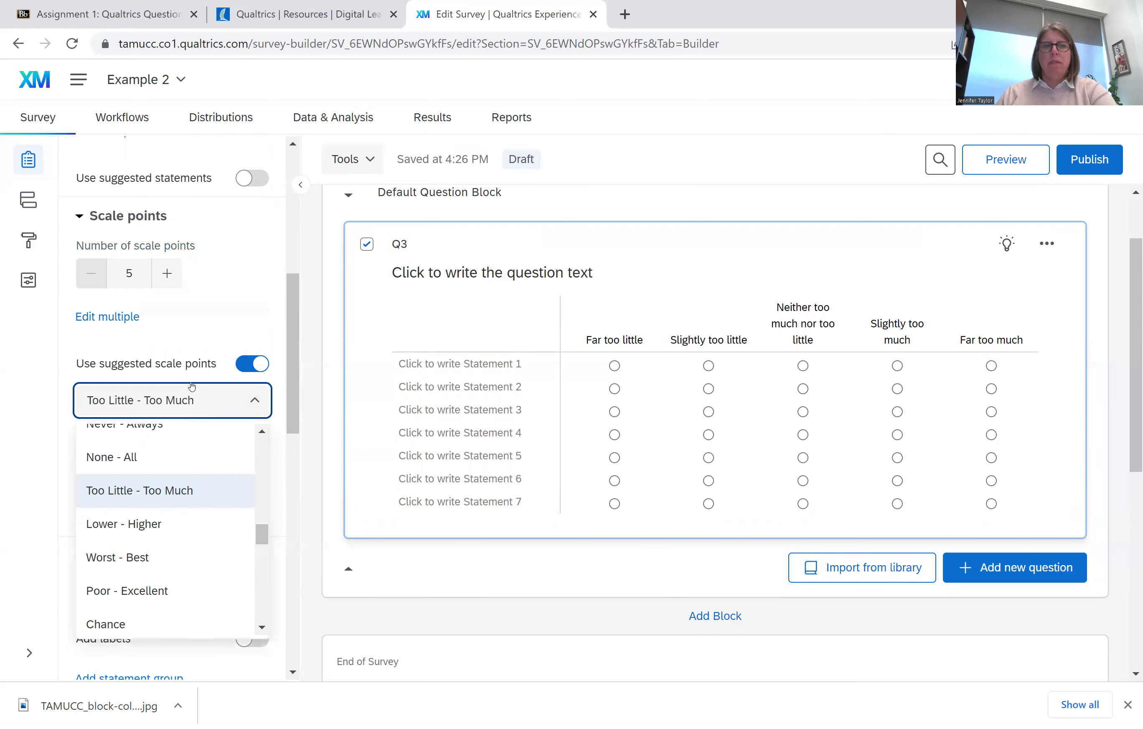
left_click(174, 400)
scroll(202, 417, "down", 2)
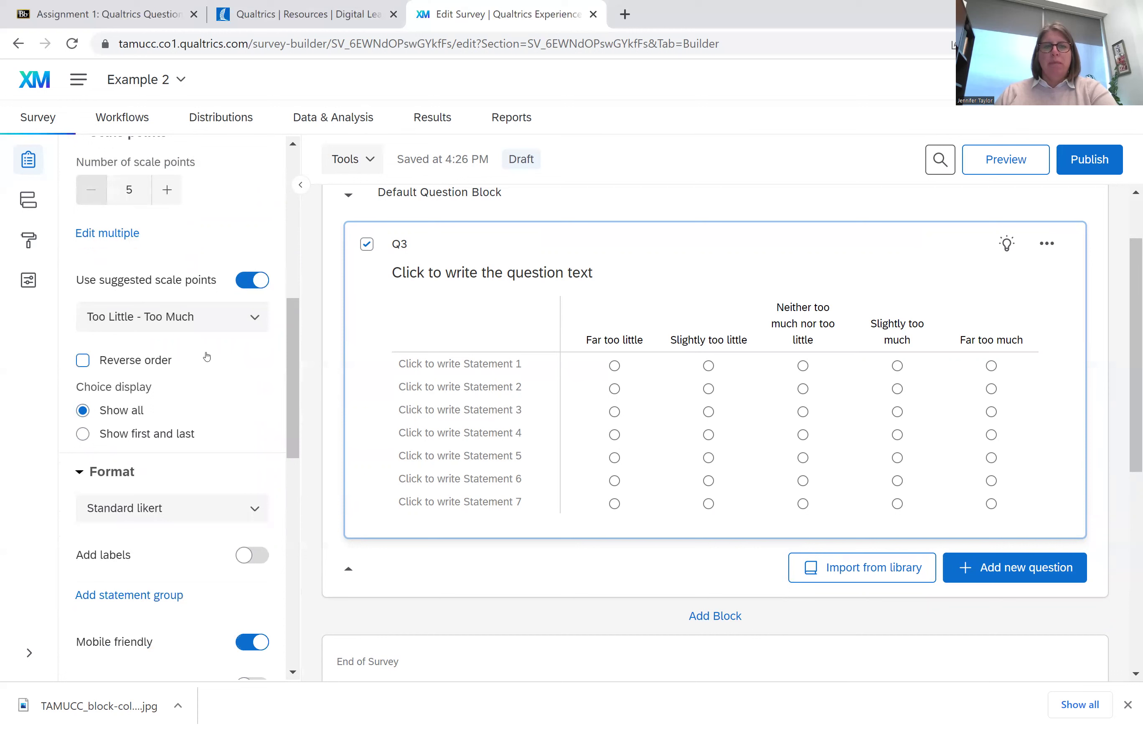
Step: Toggle Reverse order on and off twice, leaving Q3's columns in normal order
left_click(82, 361)
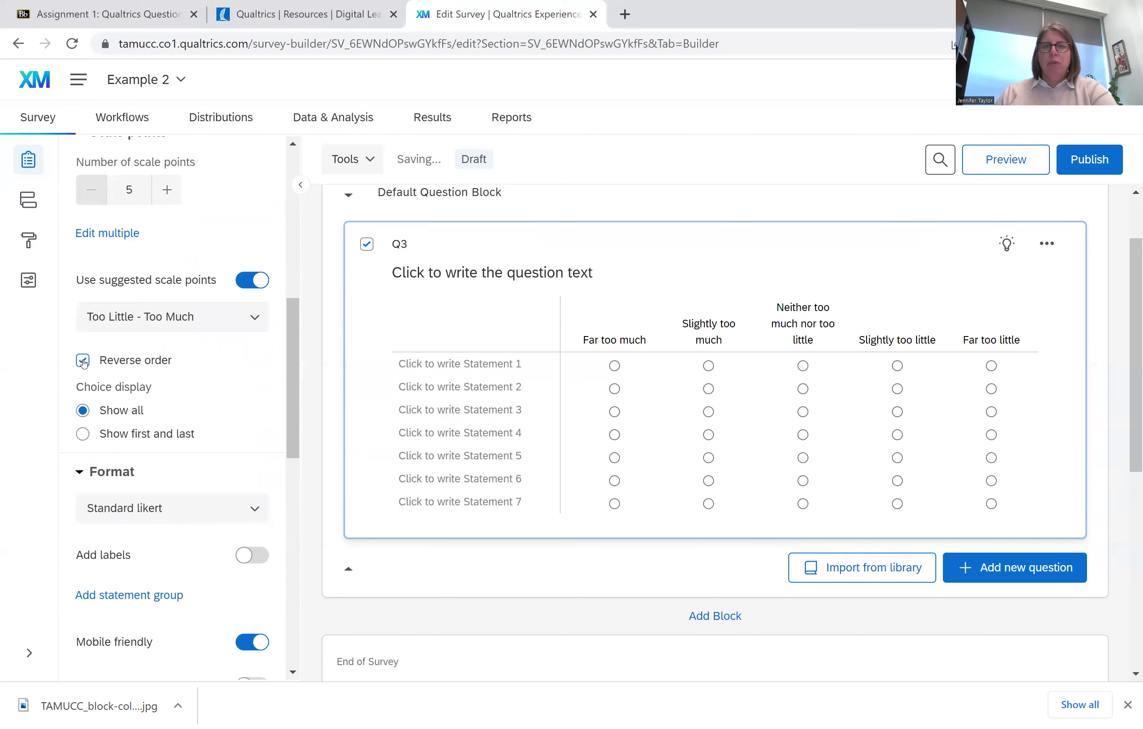
left_click(83, 361)
left_click(83, 361)
left_click(84, 361)
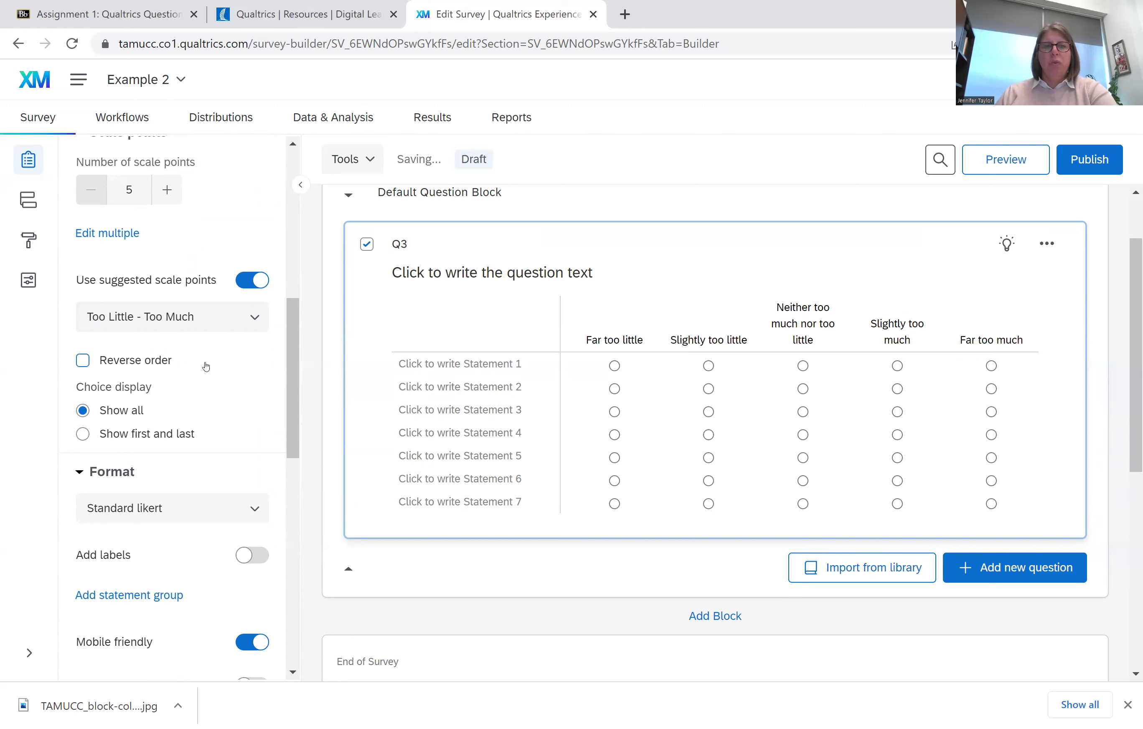
scroll(195, 383, "down", 2)
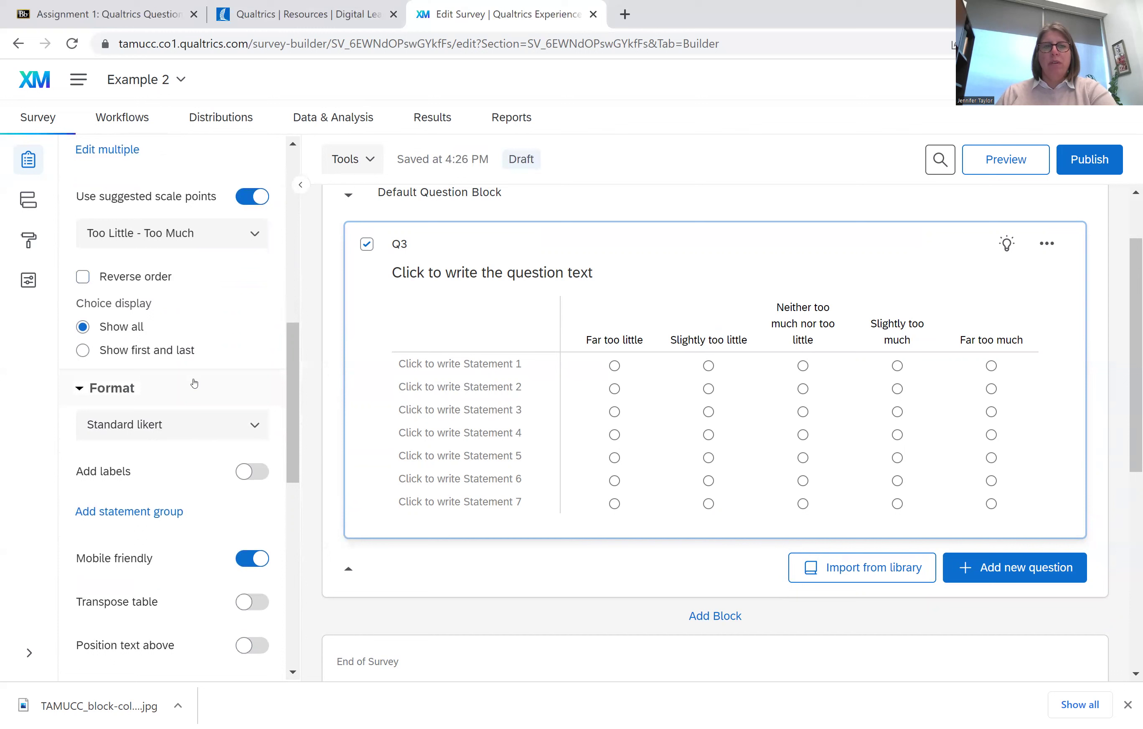
Step: Try Choice display 'Show first and last', then return to 'Show all' five labels
left_click(83, 351)
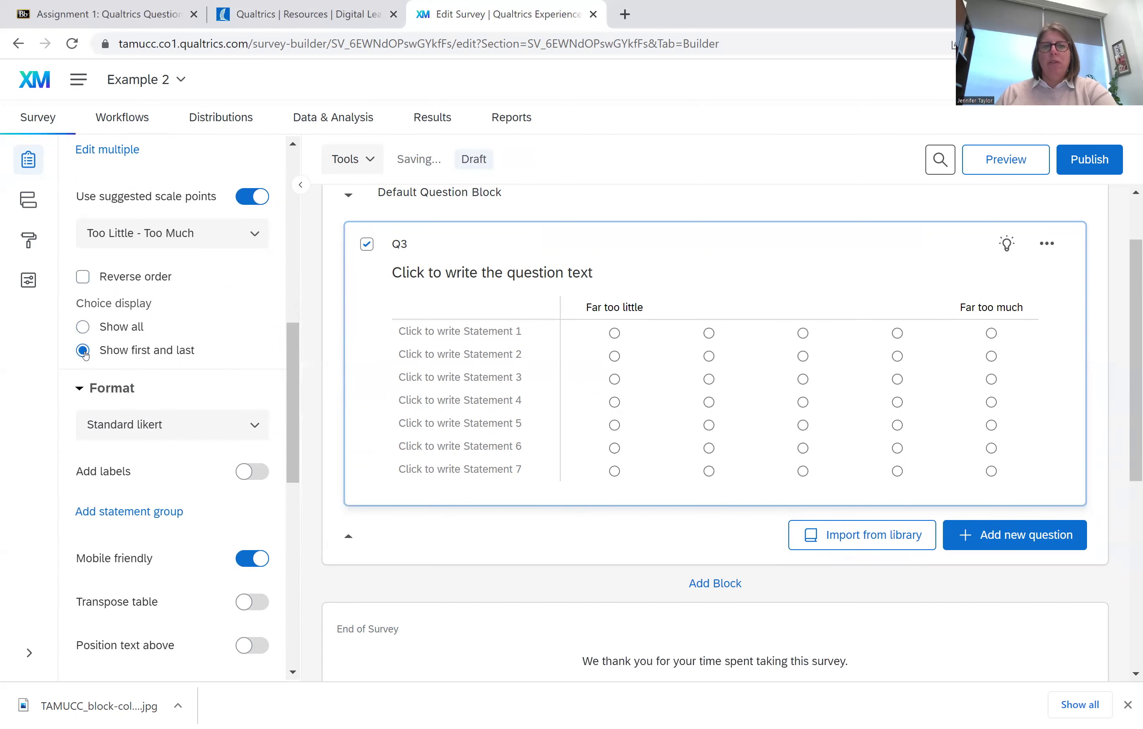
left_click(83, 328)
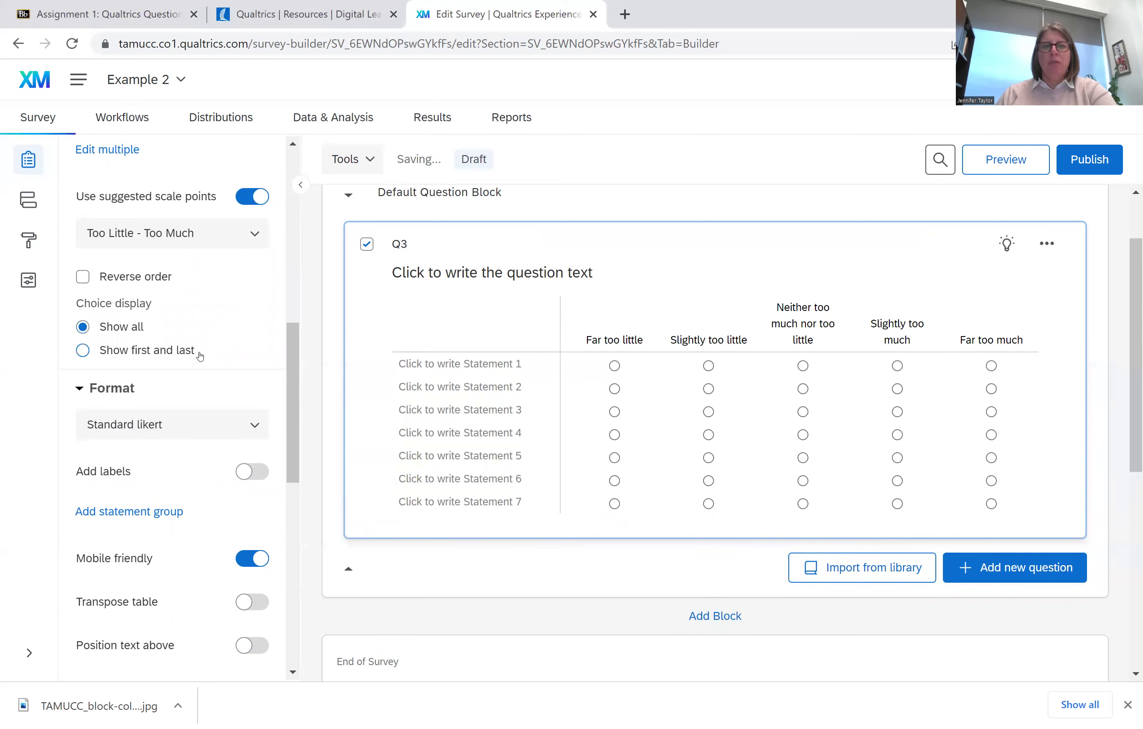
scroll(171, 298, "up", 3)
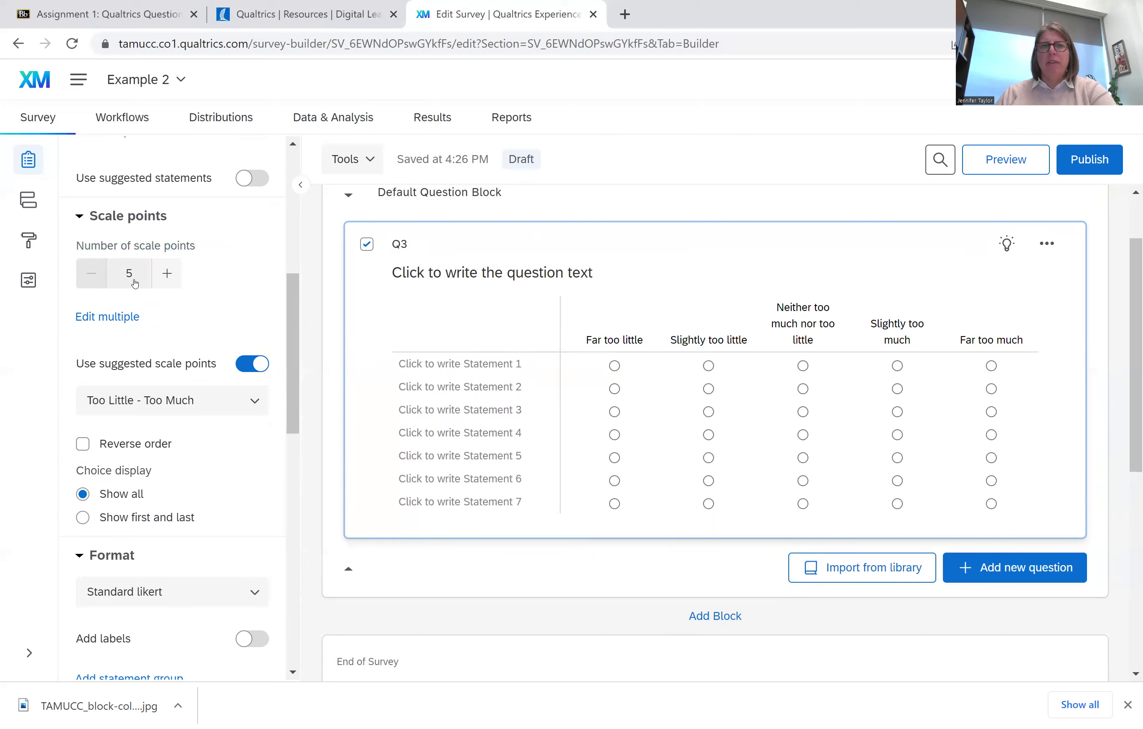
scroll(177, 298, "up", 2)
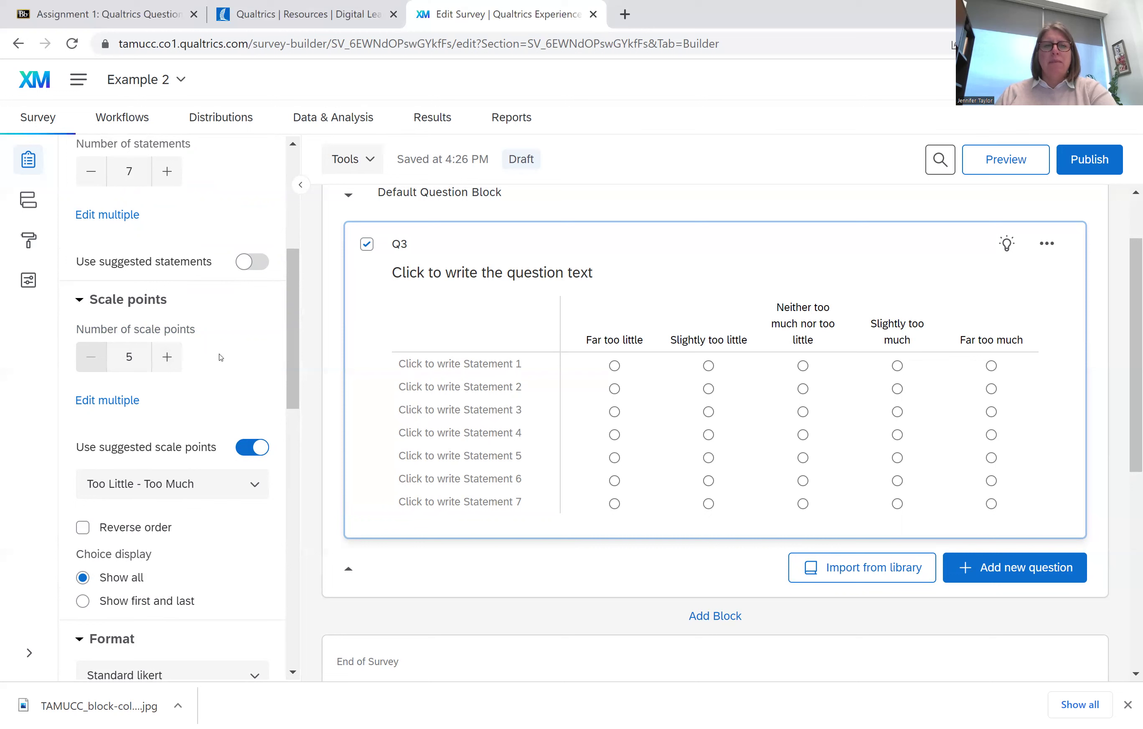
scroll(220, 358, "down", 4)
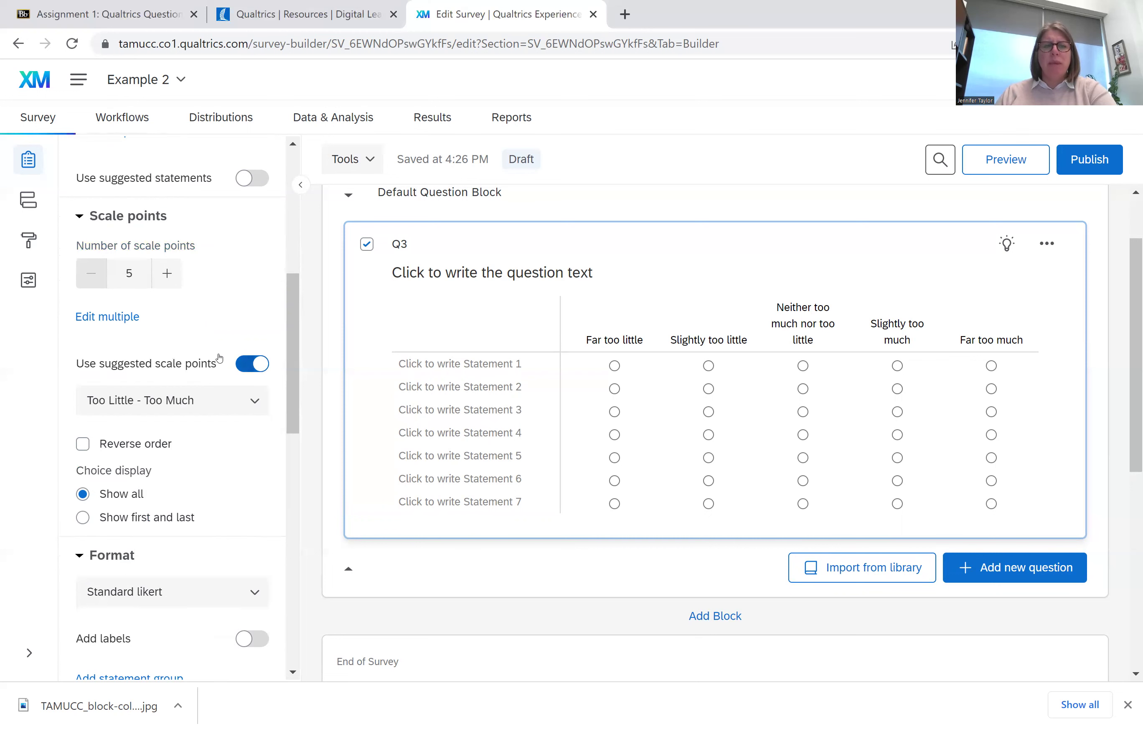
scroll(218, 355, "down", 4)
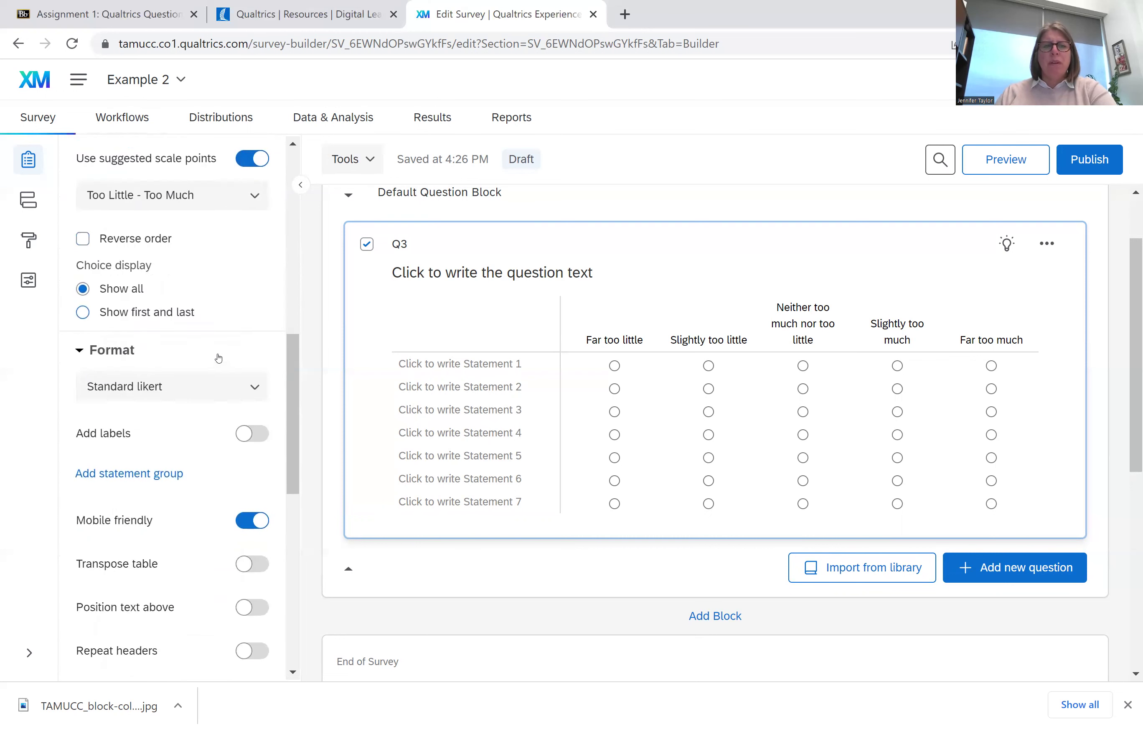
left_click(247, 345)
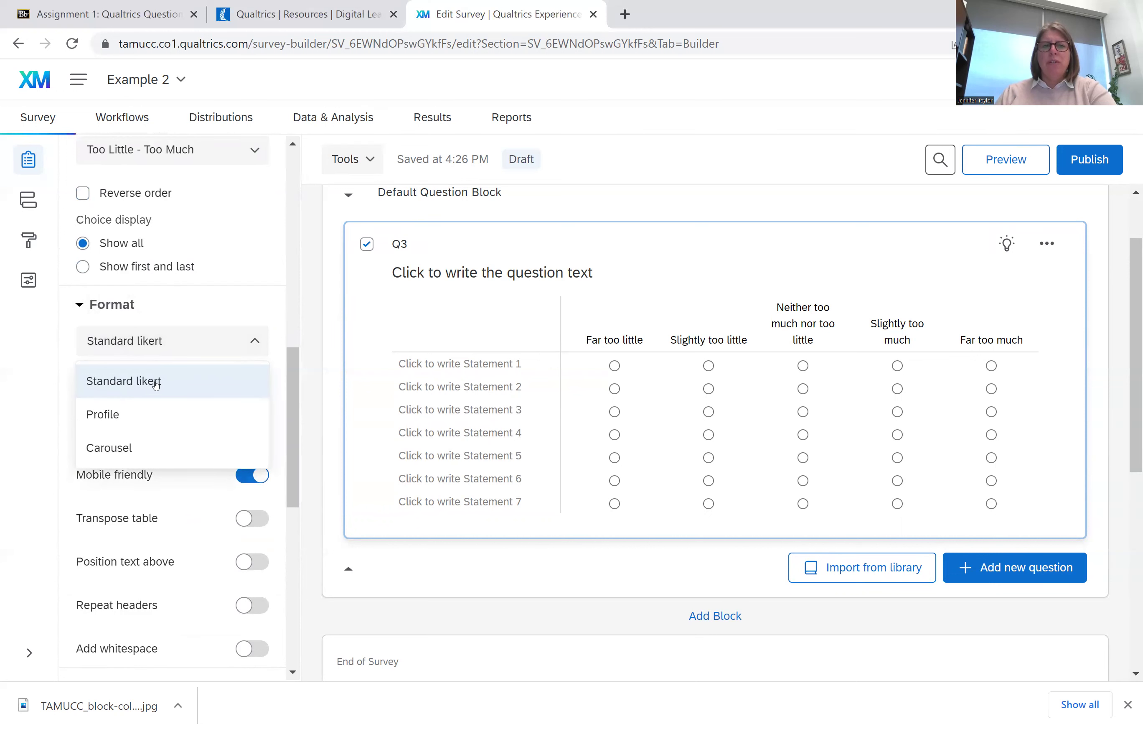
left_click(126, 413)
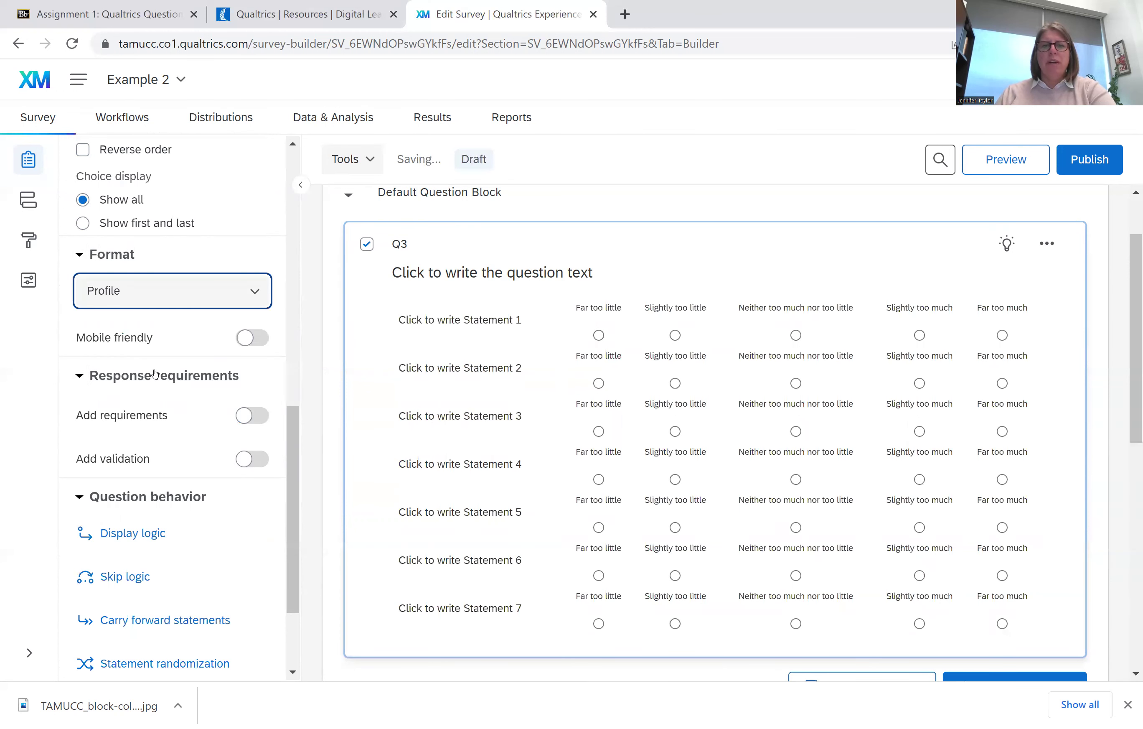
left_click(203, 305)
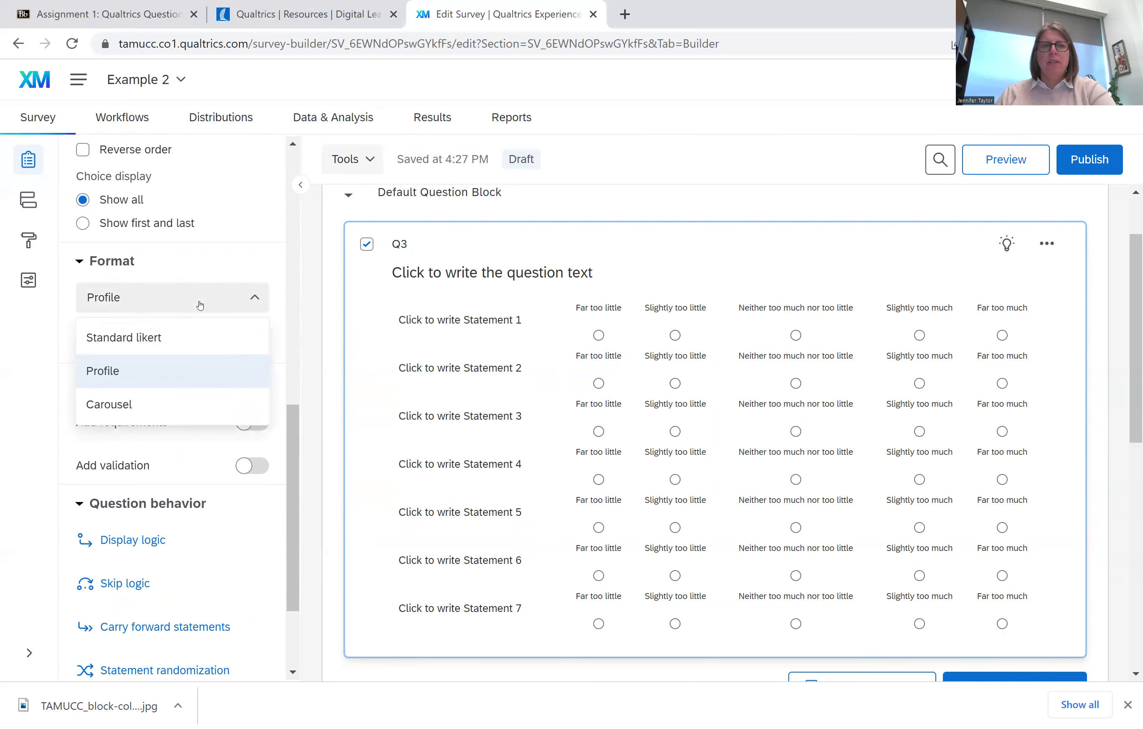
left_click(141, 405)
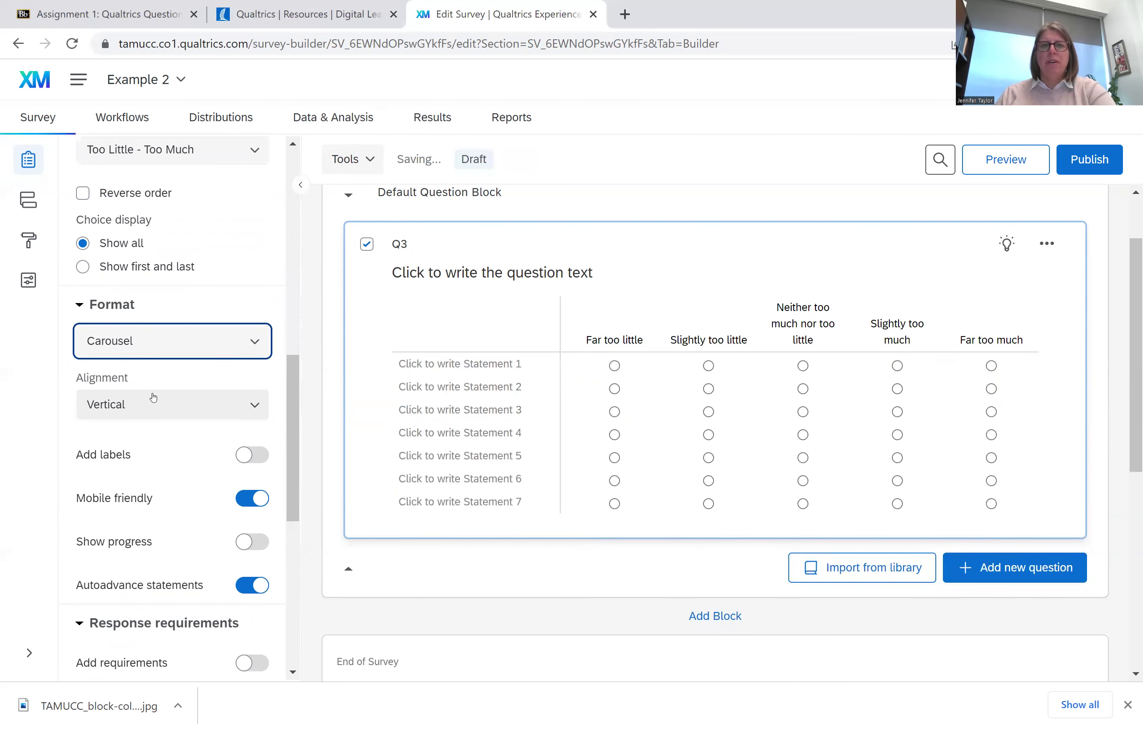
left_click(245, 342)
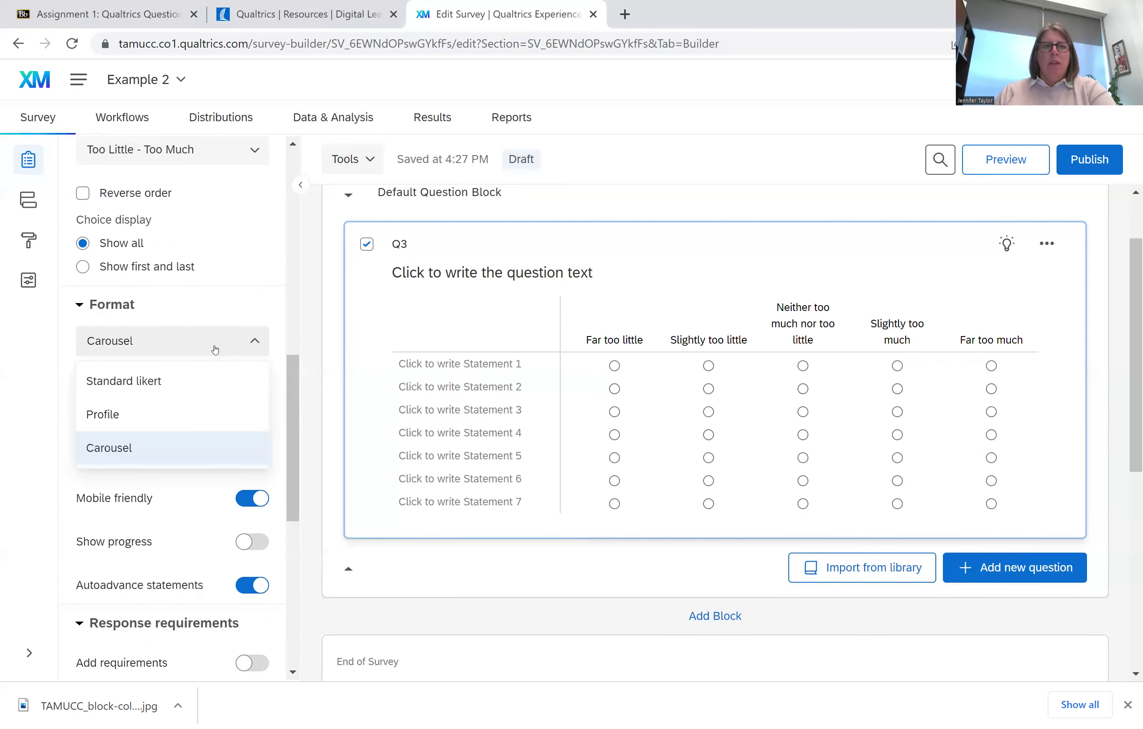
left_click(172, 380)
scroll(241, 326, "down", 2)
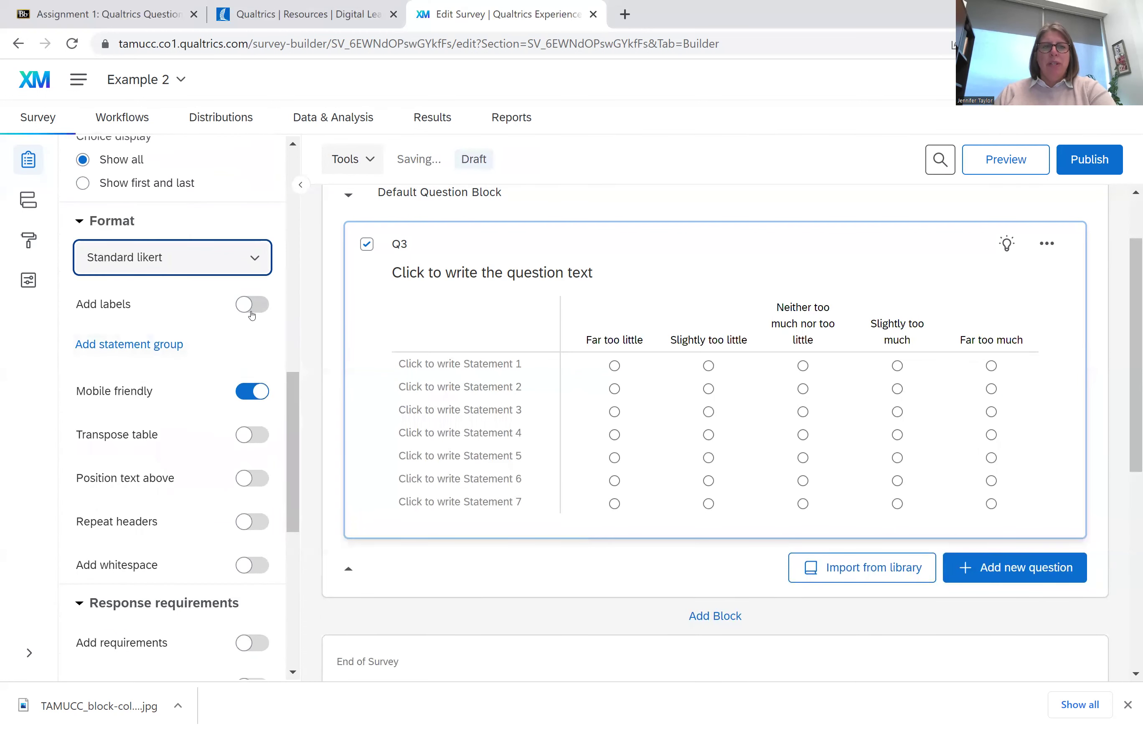
left_click(260, 306)
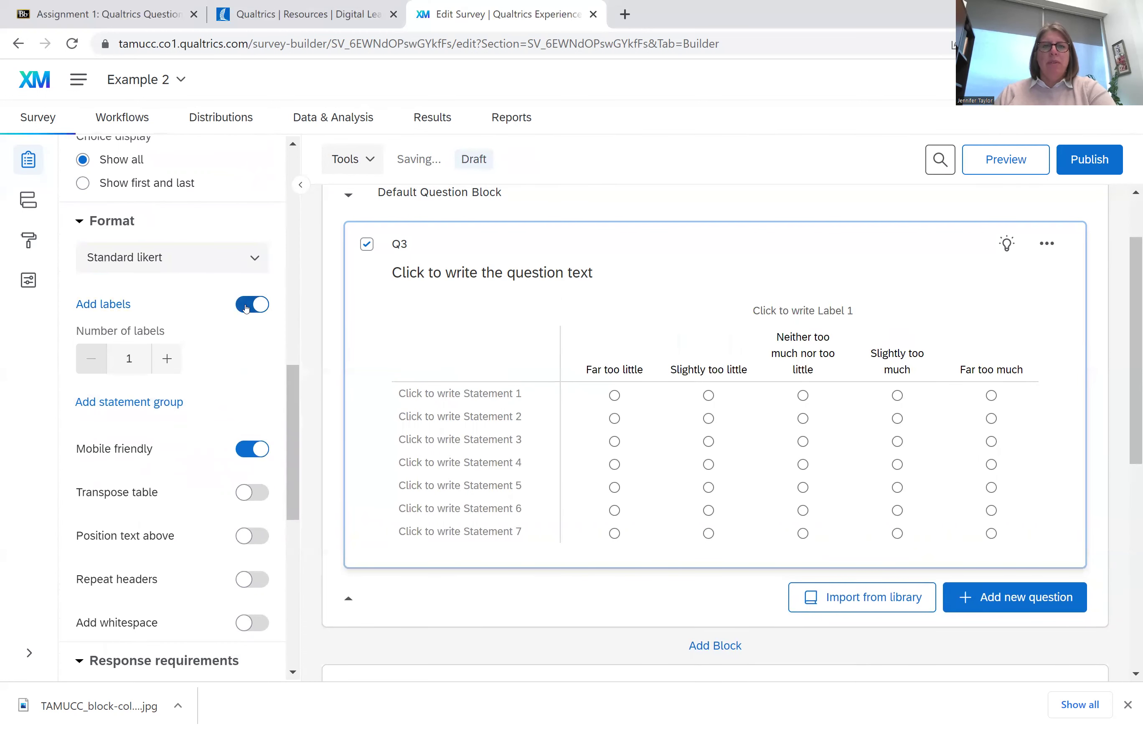
left_click(246, 308)
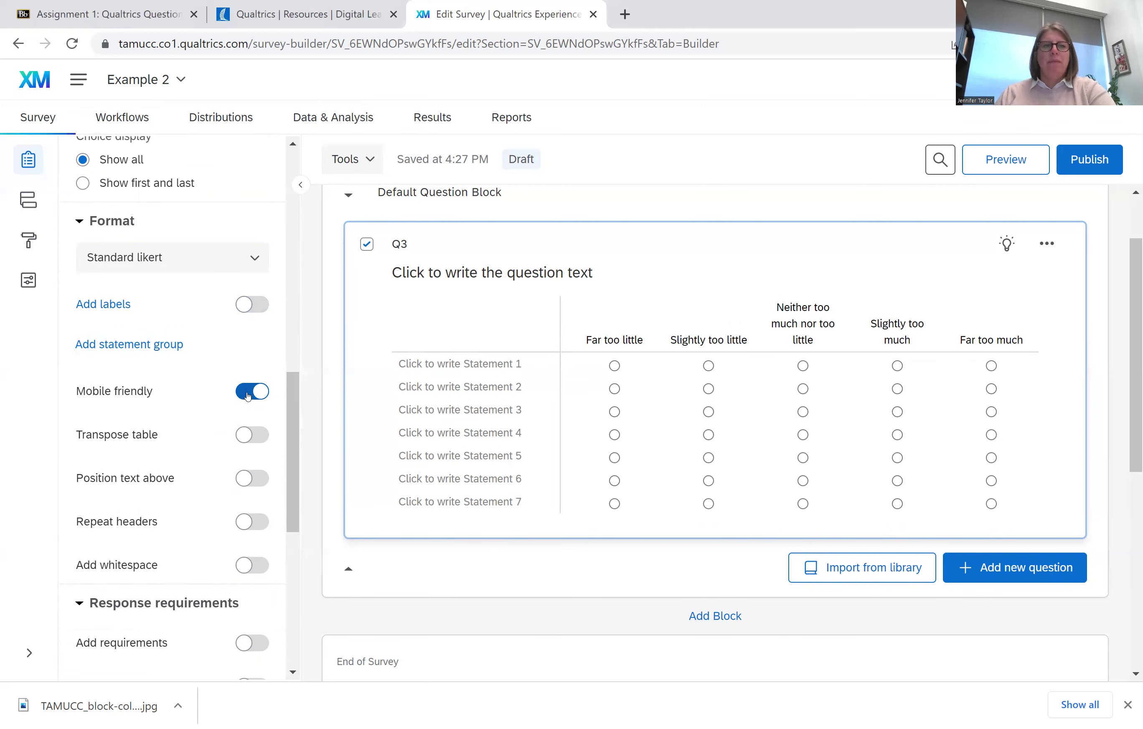
scroll(240, 393, "down", 2)
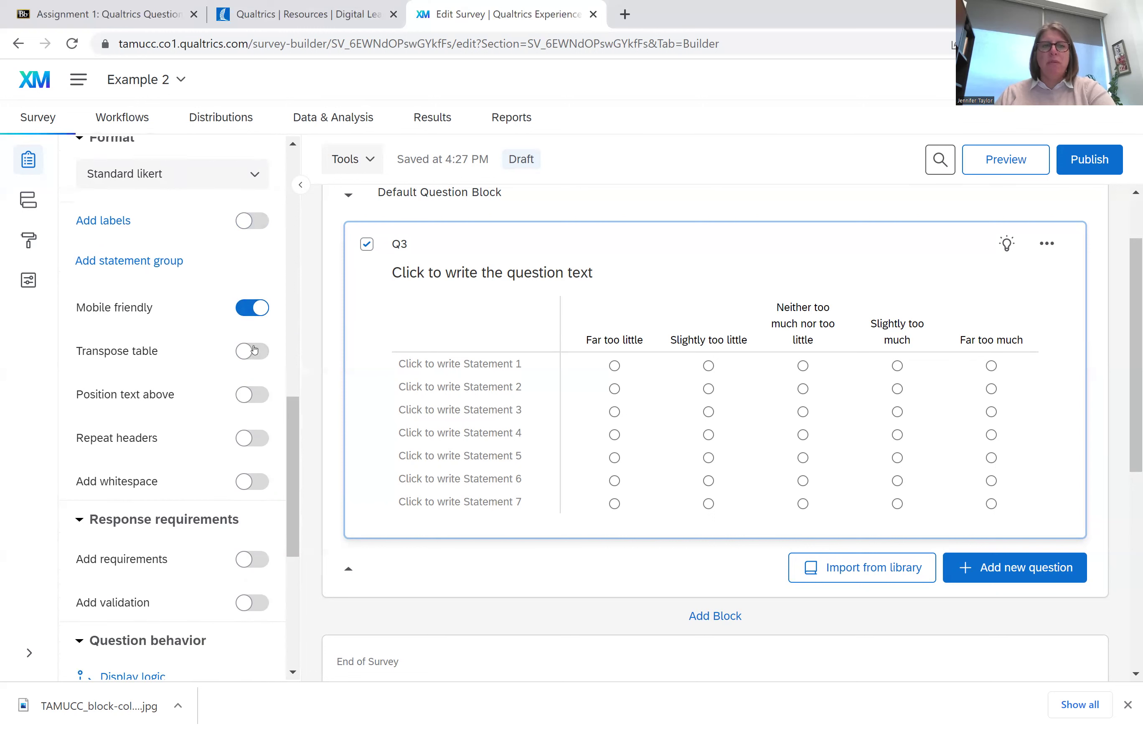
left_click(252, 351)
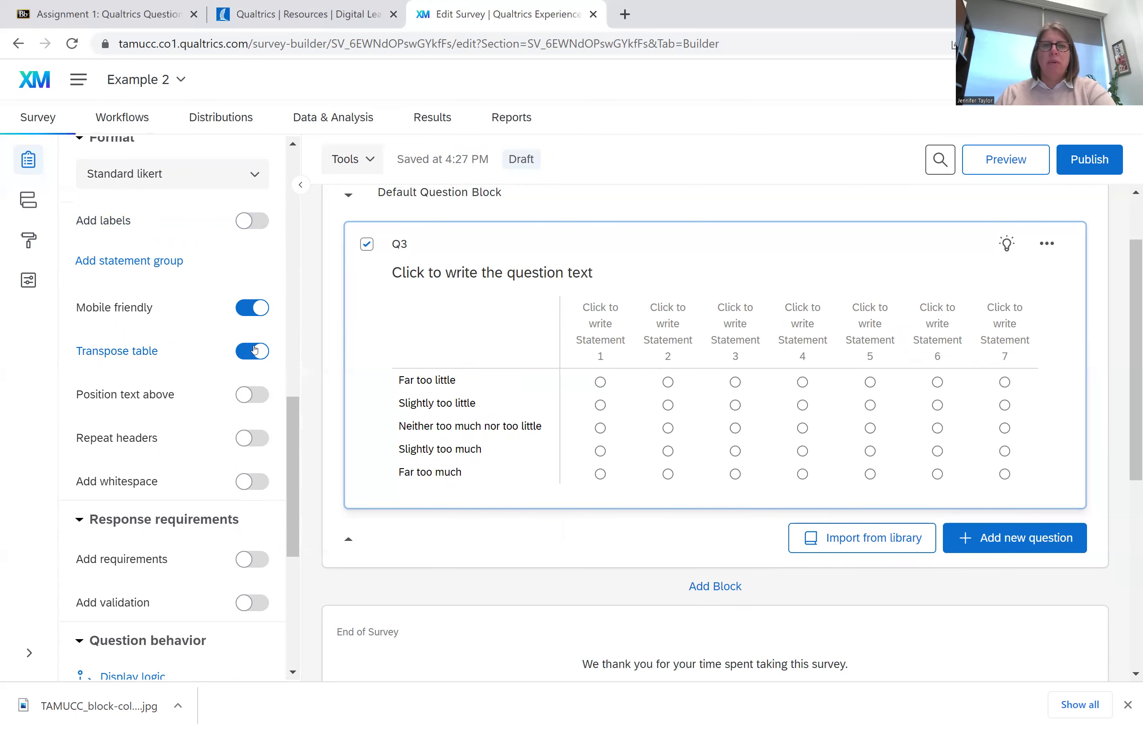
left_click(253, 351)
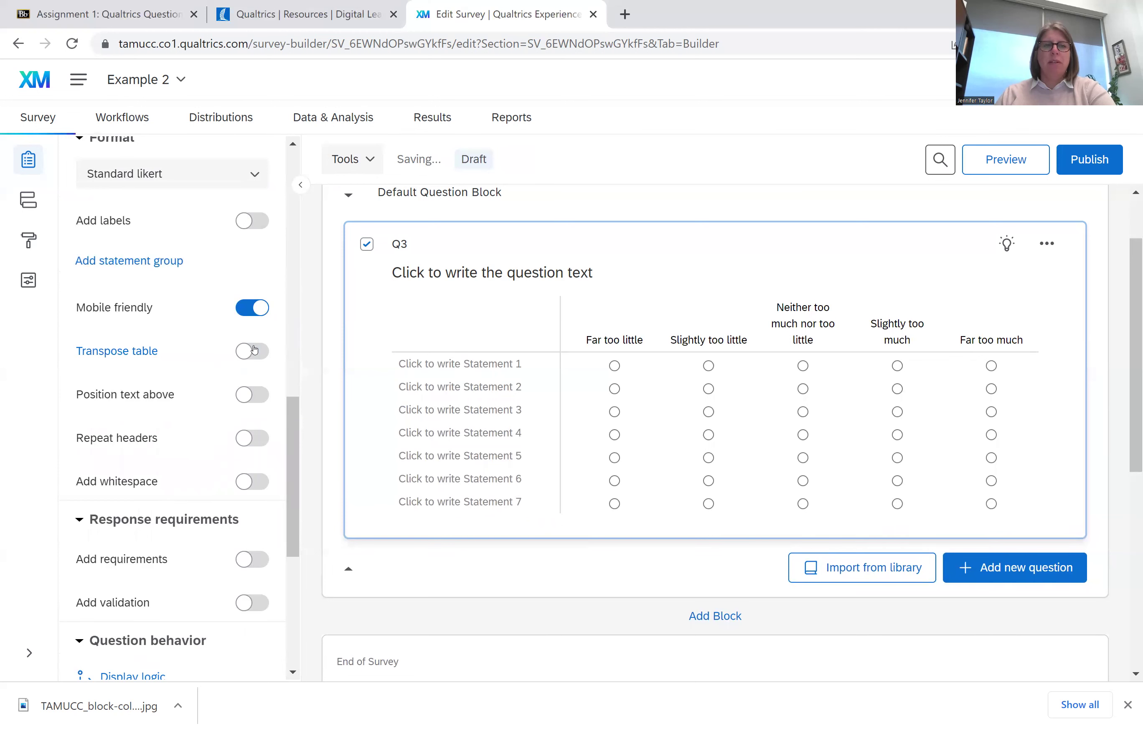
left_click(253, 394)
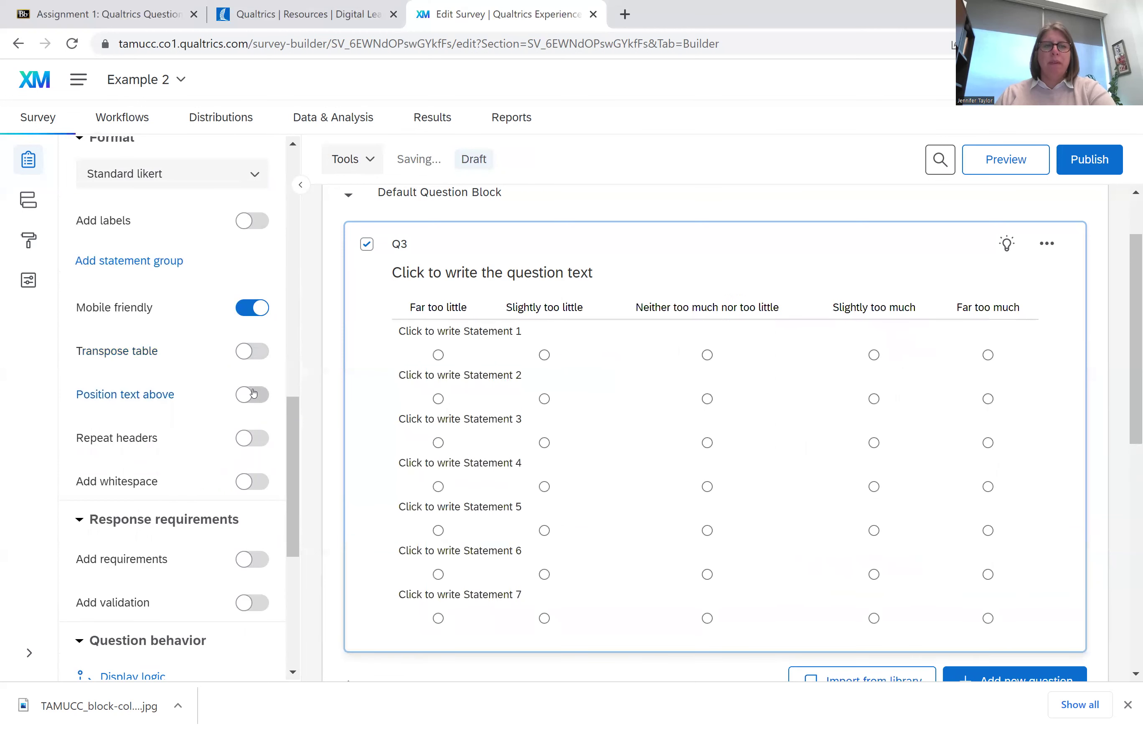
left_click(253, 394)
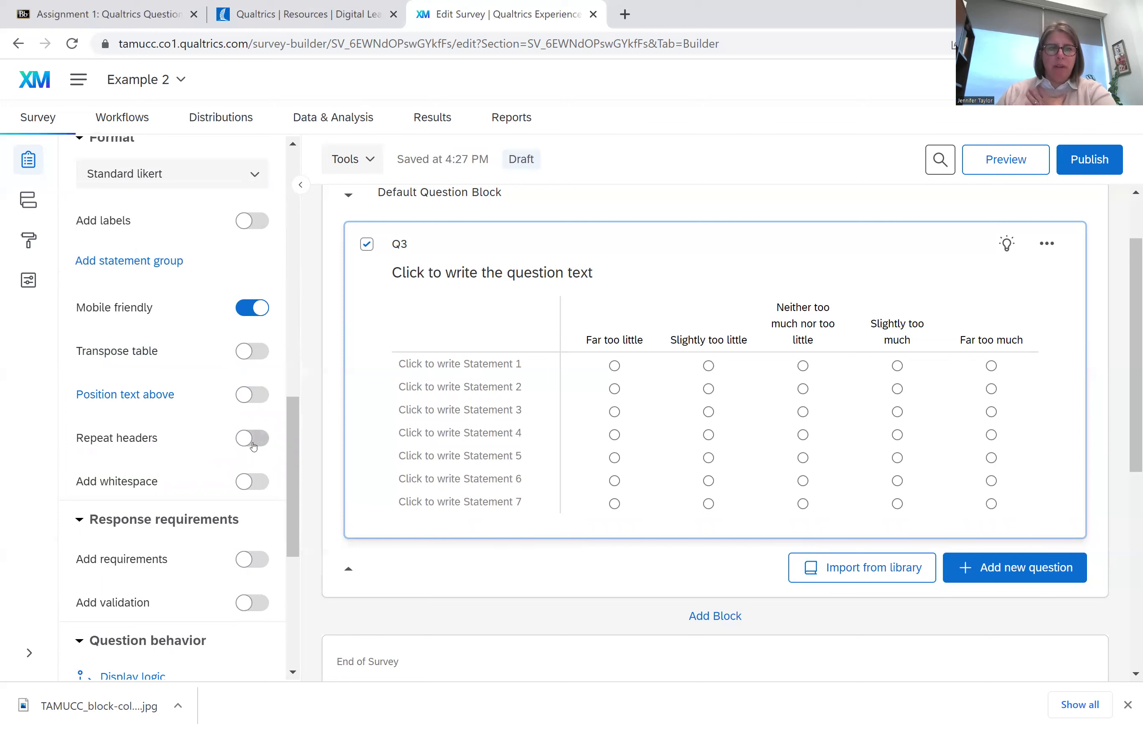
scroll(254, 446, "down", 3)
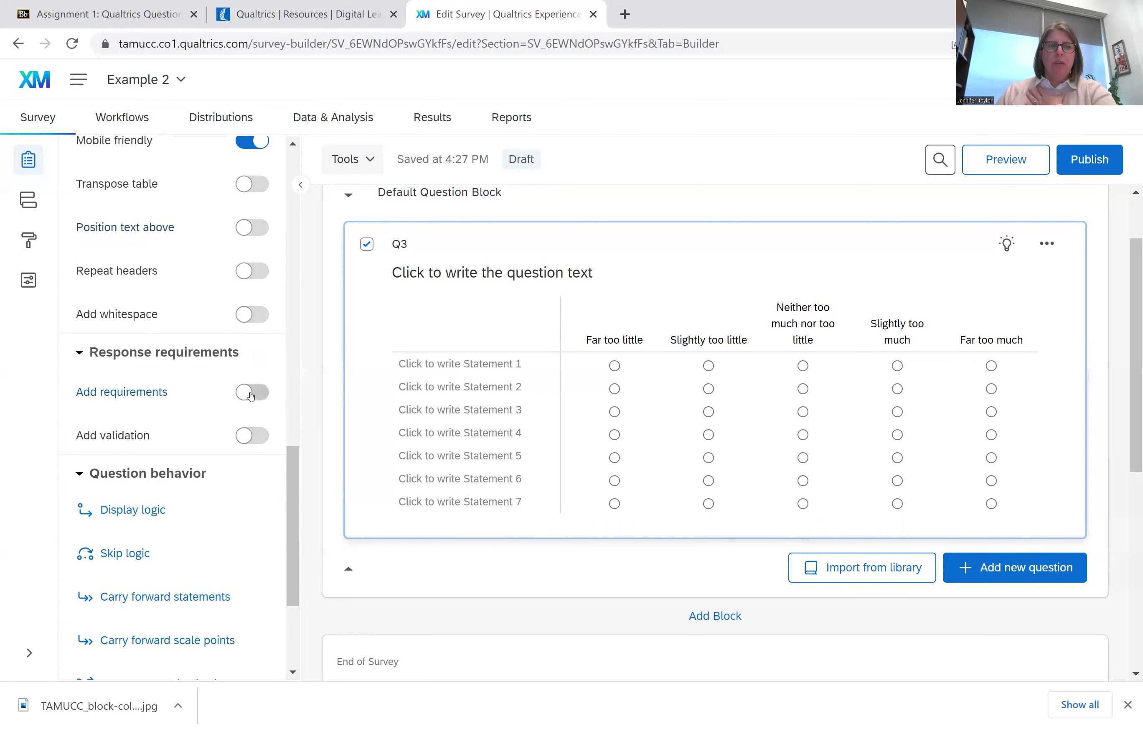
Step: Try a custom validation condition on Slightly too much for Q3, then cancel it
left_click(253, 392)
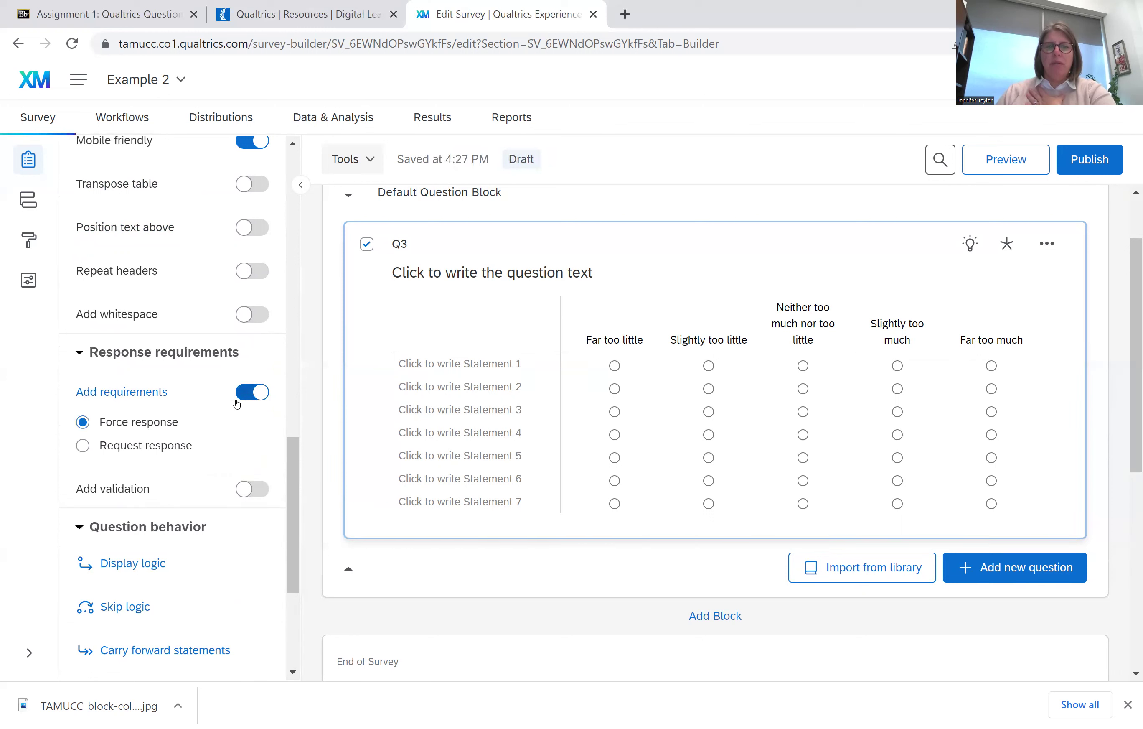
left_click(248, 394)
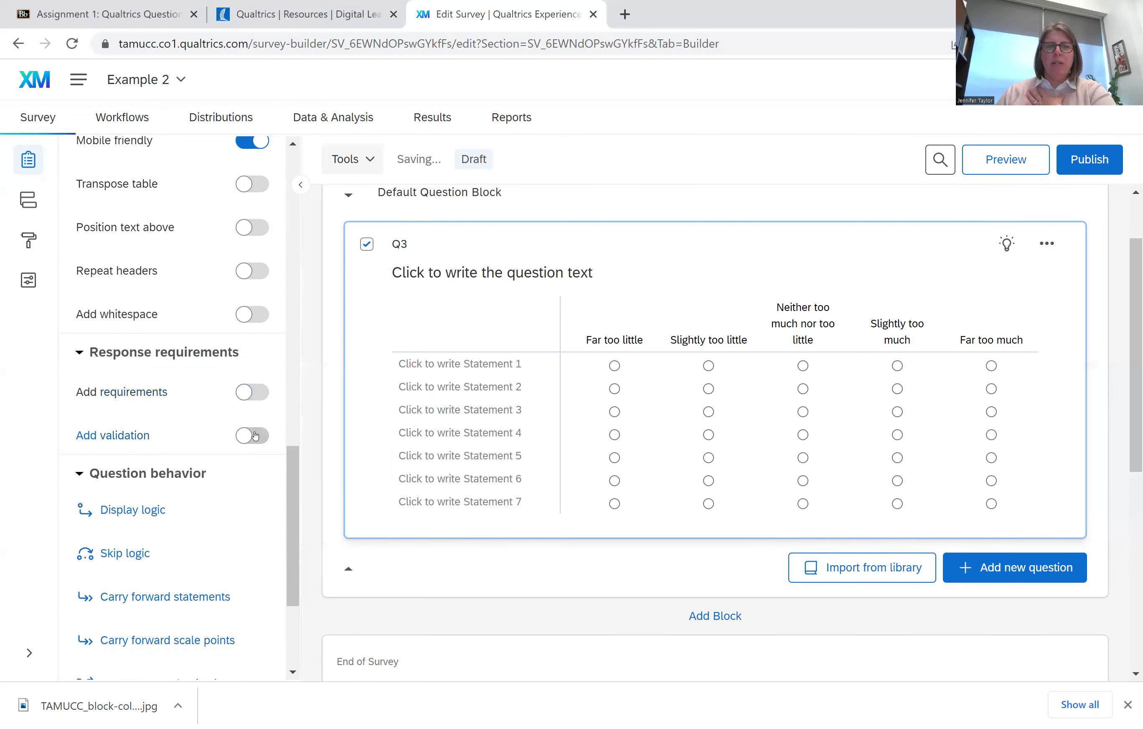
left_click(256, 435)
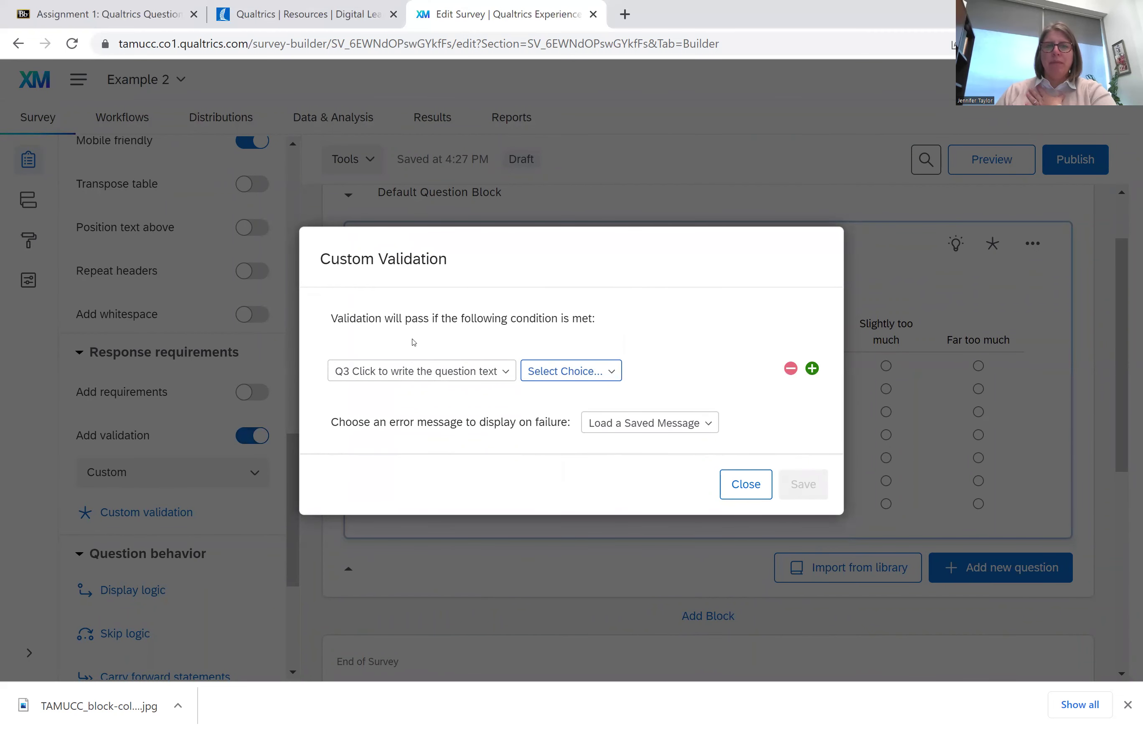
left_click(613, 373)
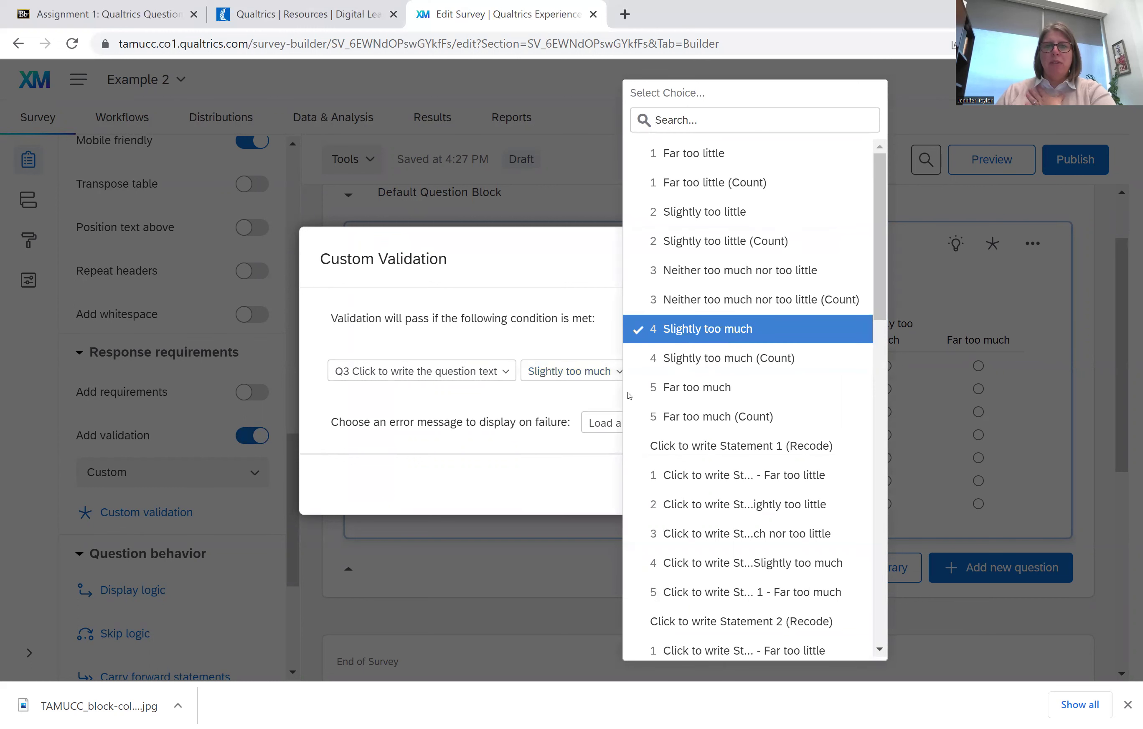
left_click(711, 336)
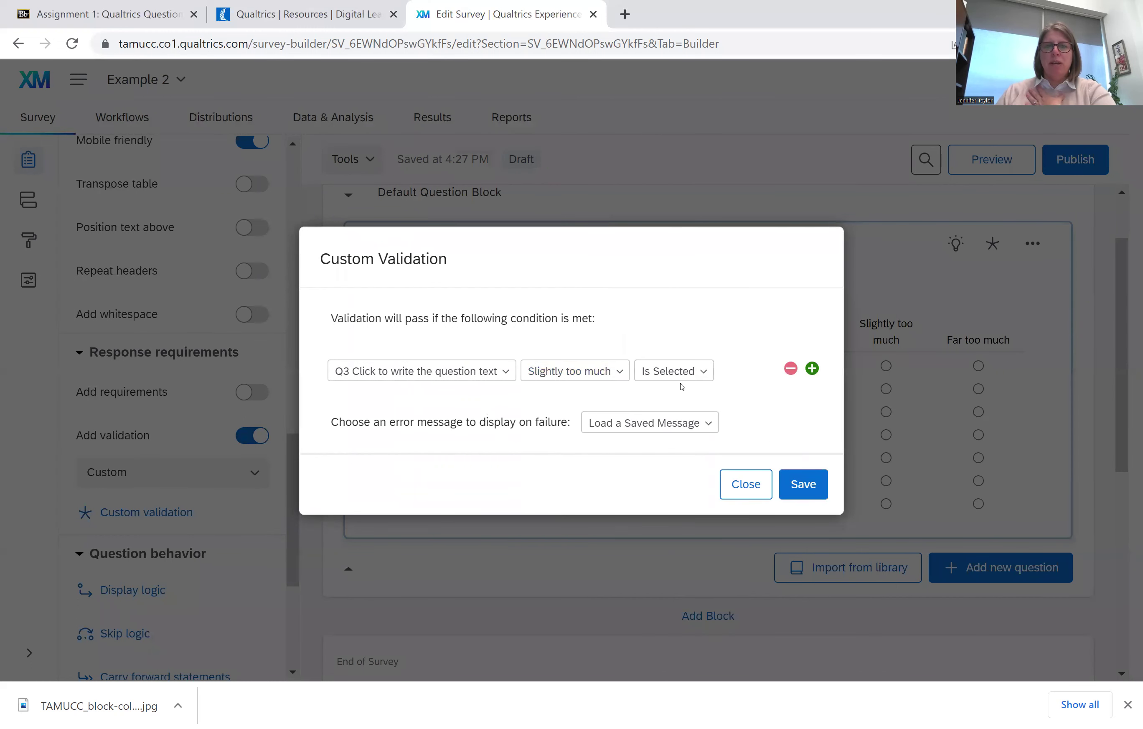
left_click(745, 484)
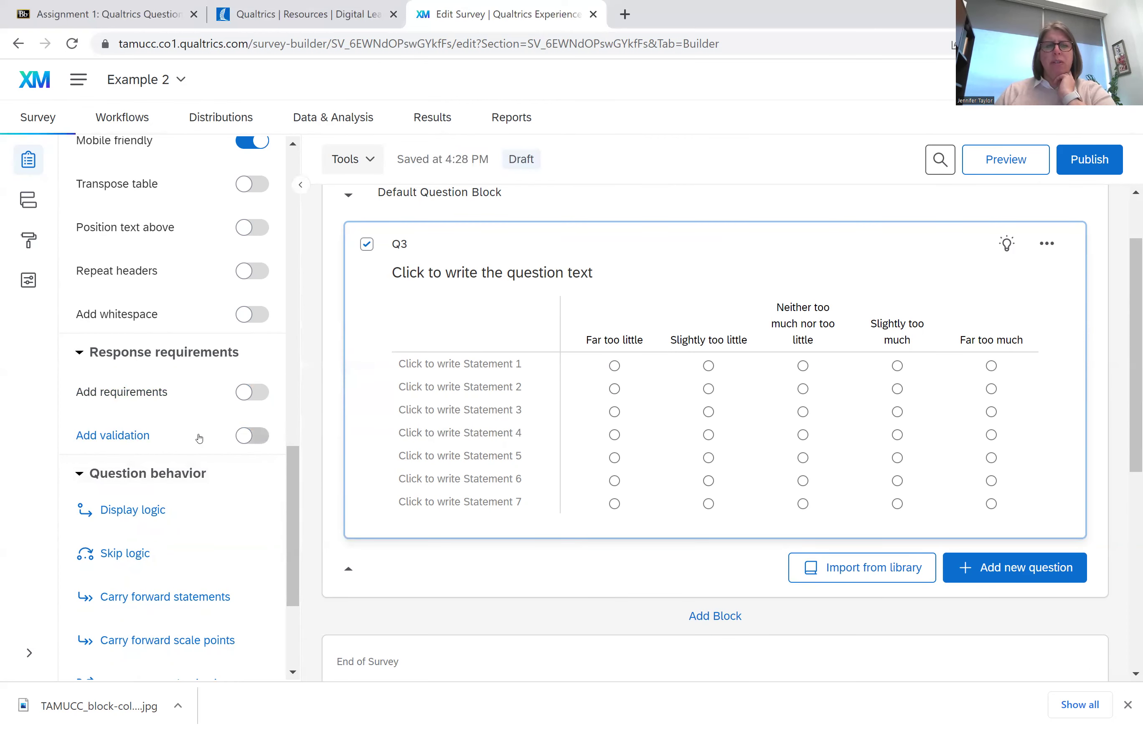
Step: Toggle the response requirement on and off, leaving Q3 optional
left_click(254, 393)
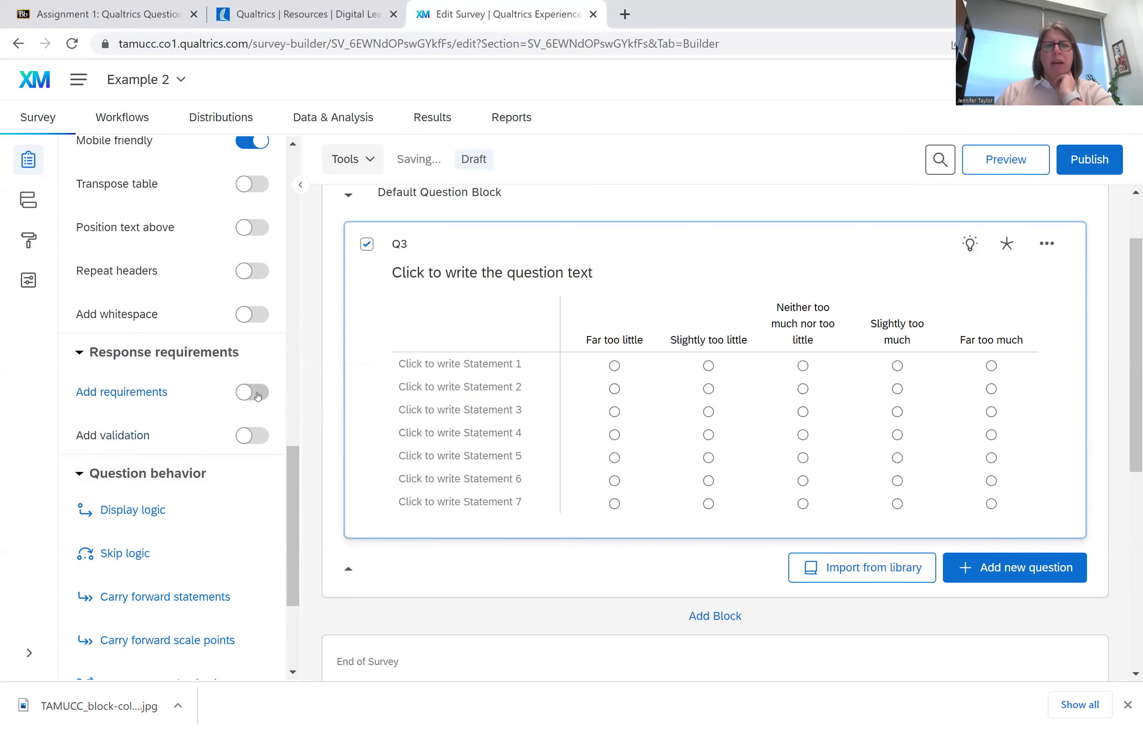
left_click(254, 393)
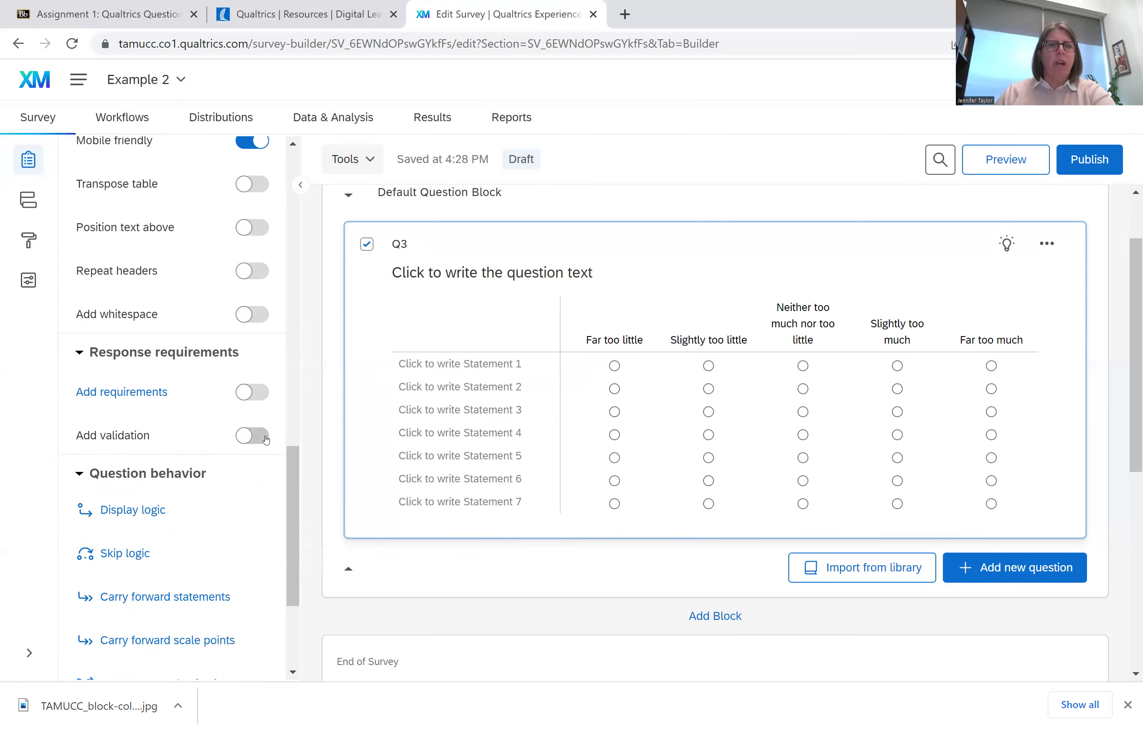
scroll(260, 449, "down", 3)
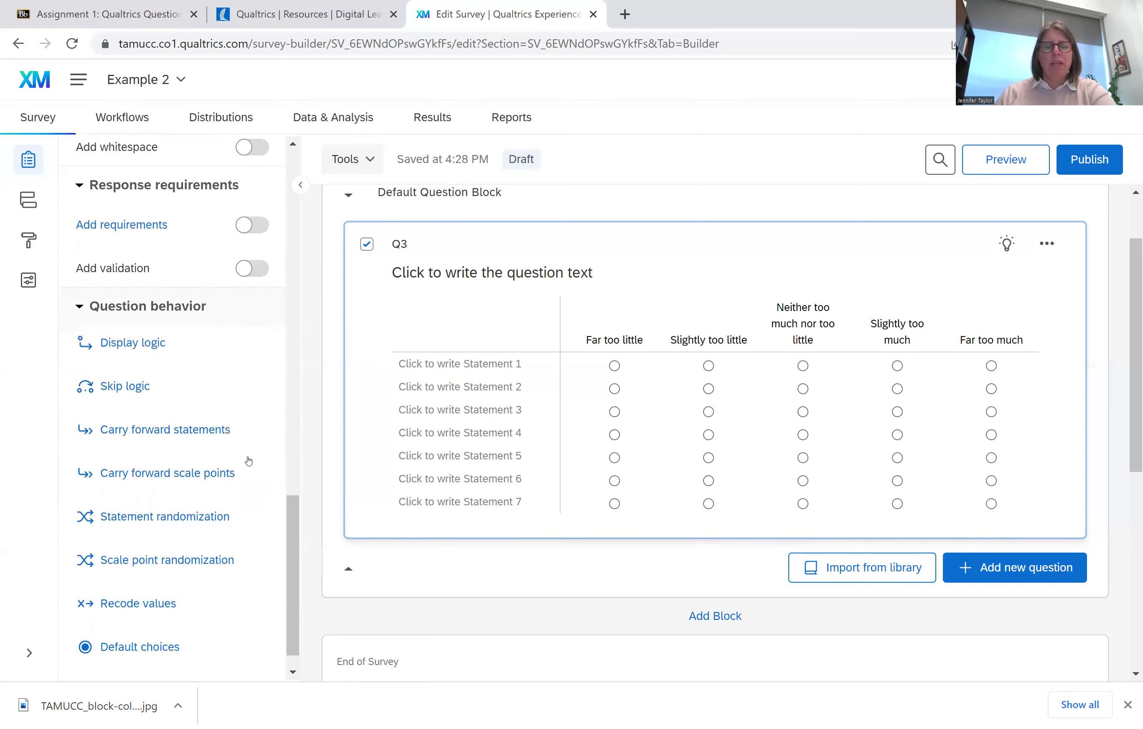
scroll(252, 456, "up", 4)
scroll(249, 461, "up", 12)
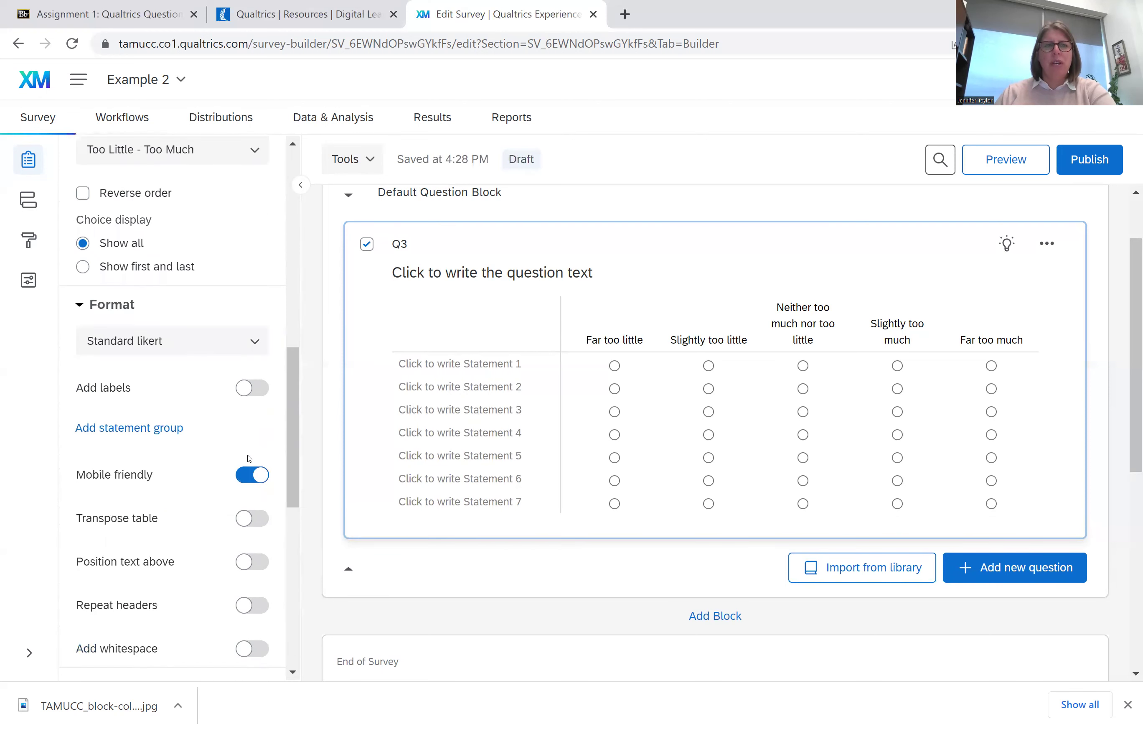
scroll(216, 395, "up", 3)
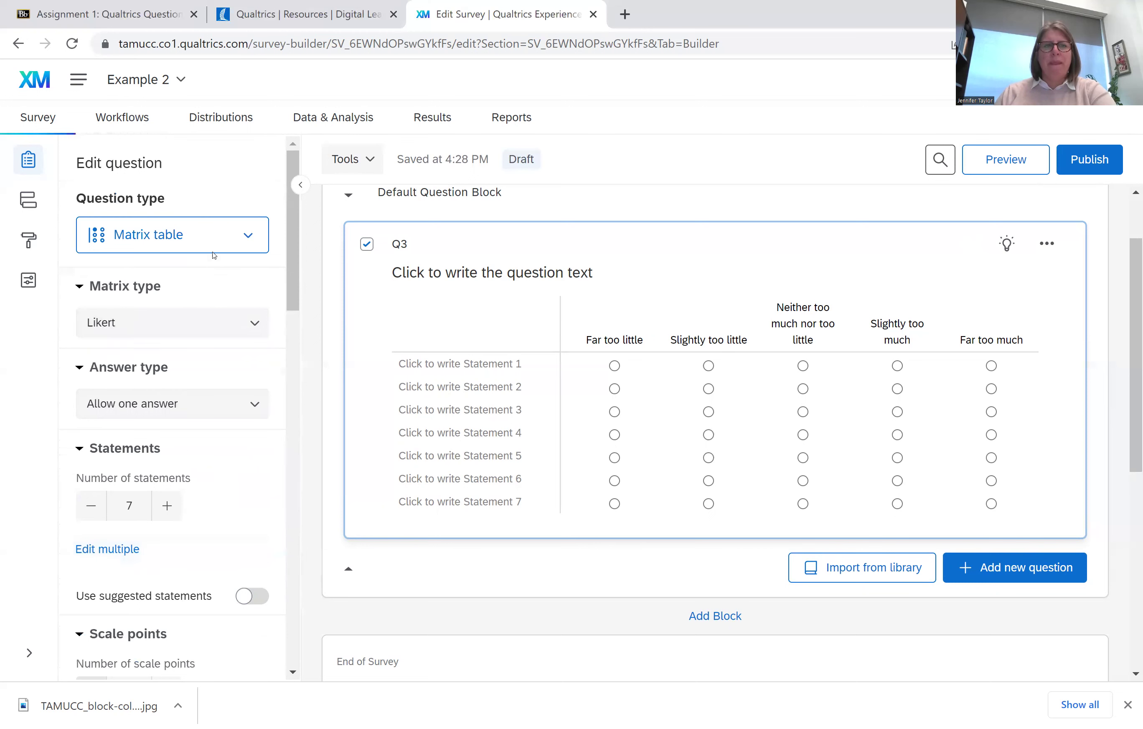
Step: Change Q3 to a Slider question and test the Far too little slider at 49
left_click(206, 236)
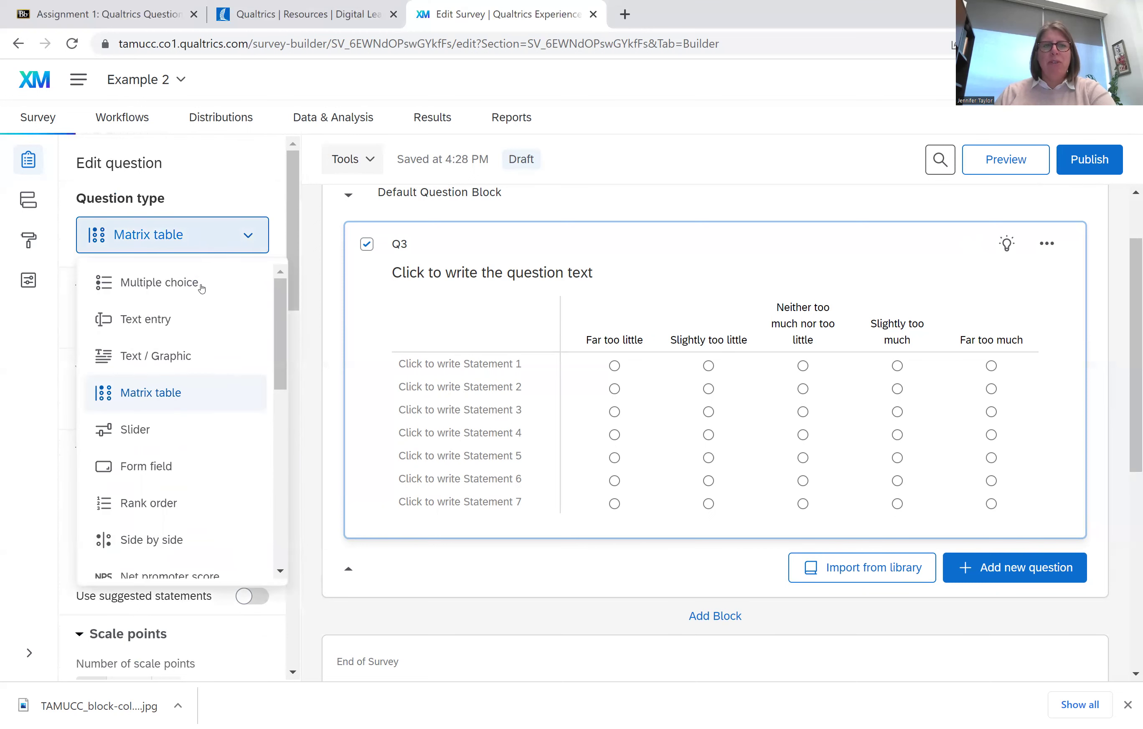
left_click(180, 427)
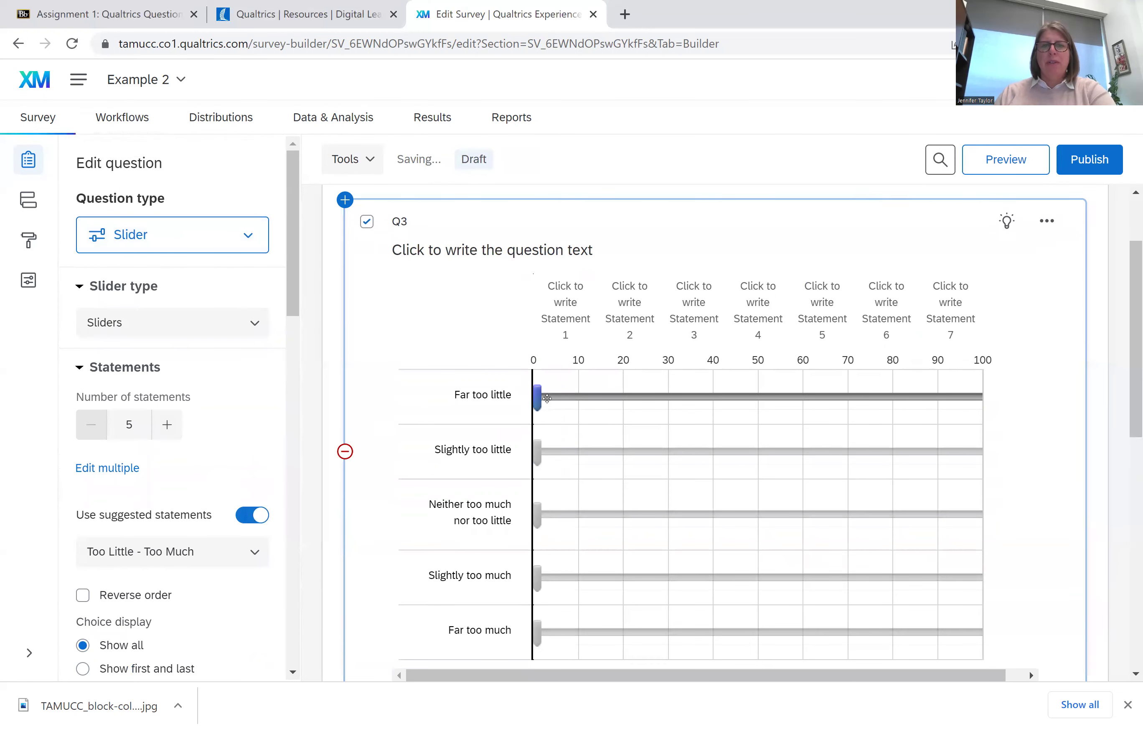
left_click_drag(547, 398, 764, 398)
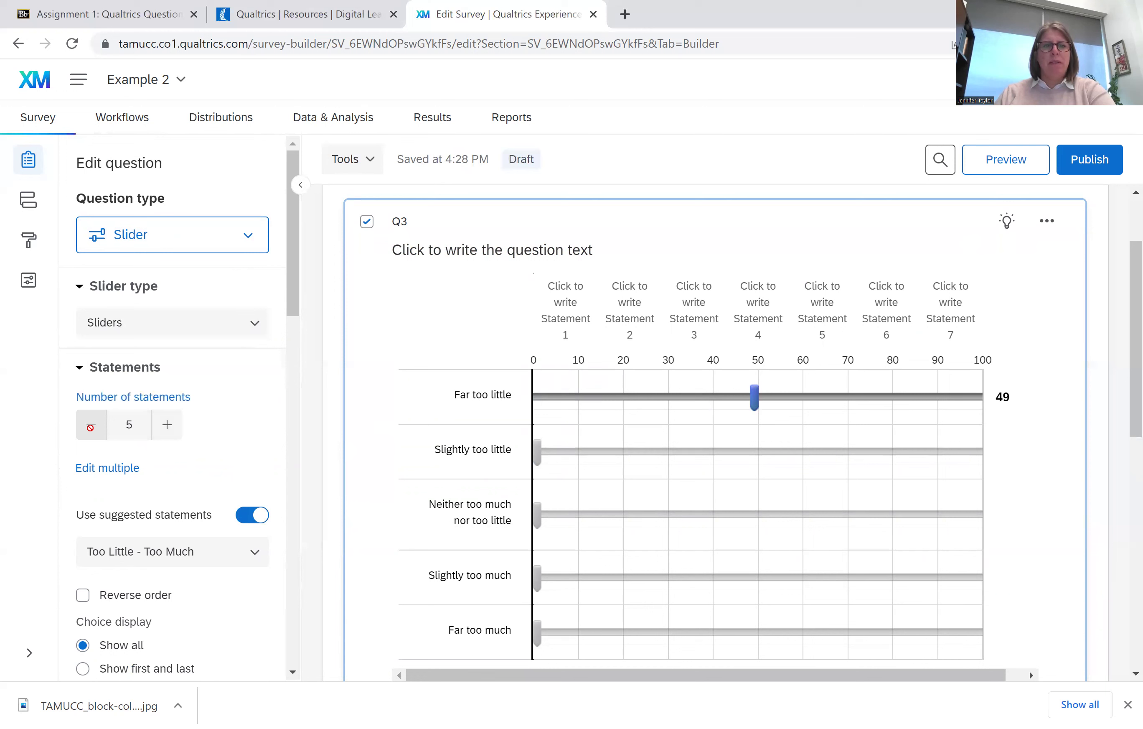
scroll(134, 471, "down", 7)
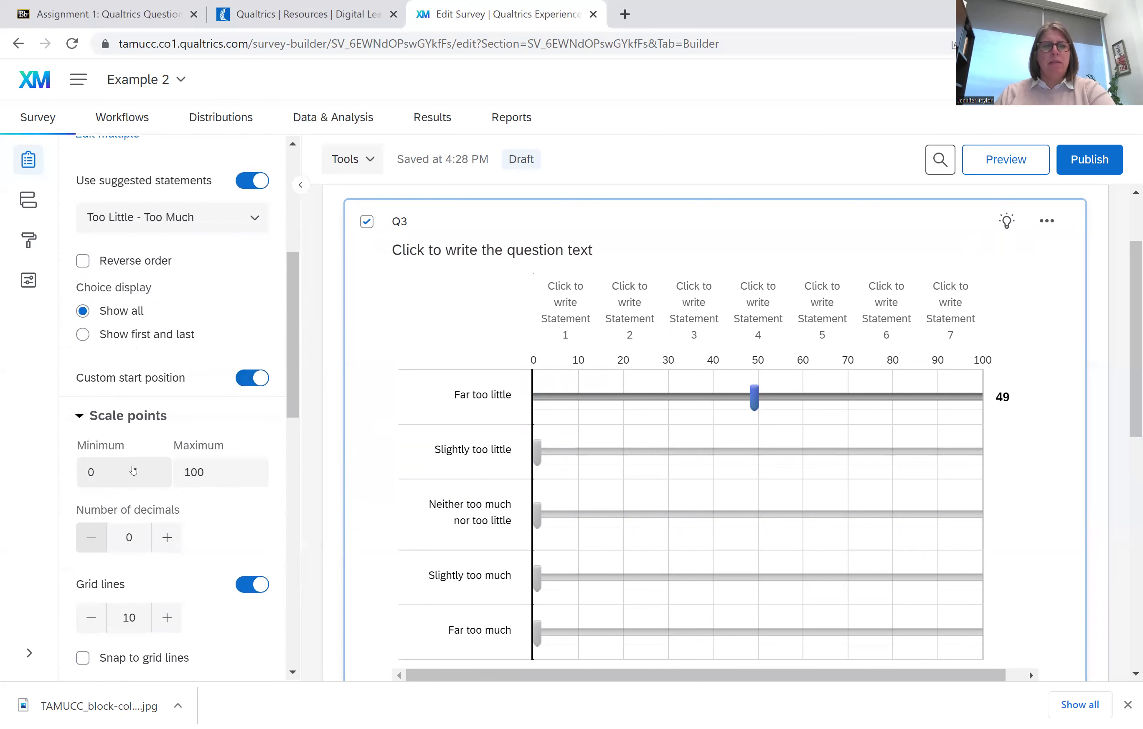
scroll(188, 445, "up", 4)
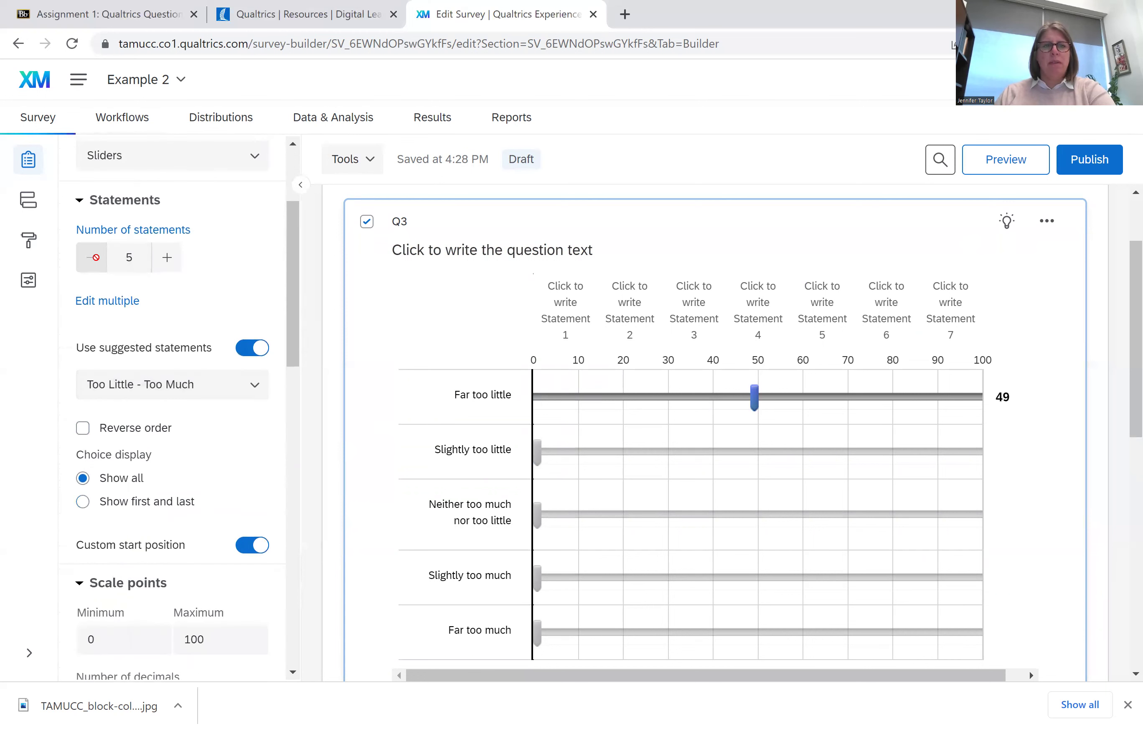
Step: Turn off Use suggested statements and set the slider question to 3 statements
left_click(247, 352)
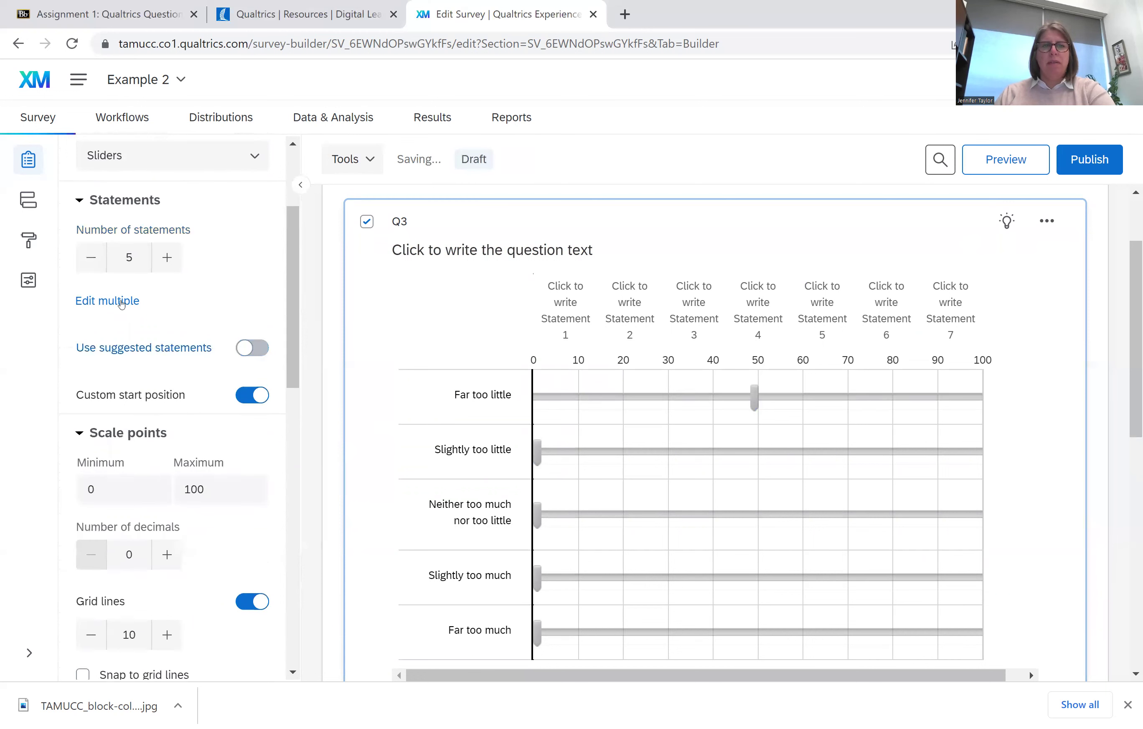
left_click(88, 266)
left_click(89, 260)
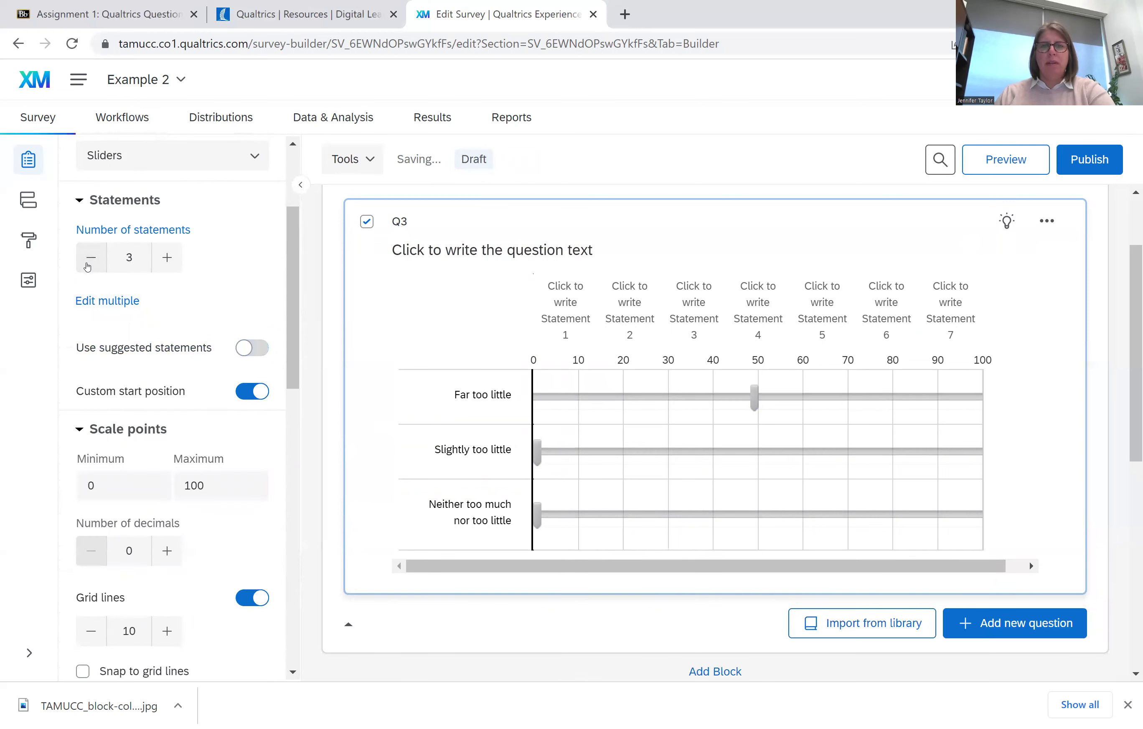
left_click(89, 260)
left_click(167, 259)
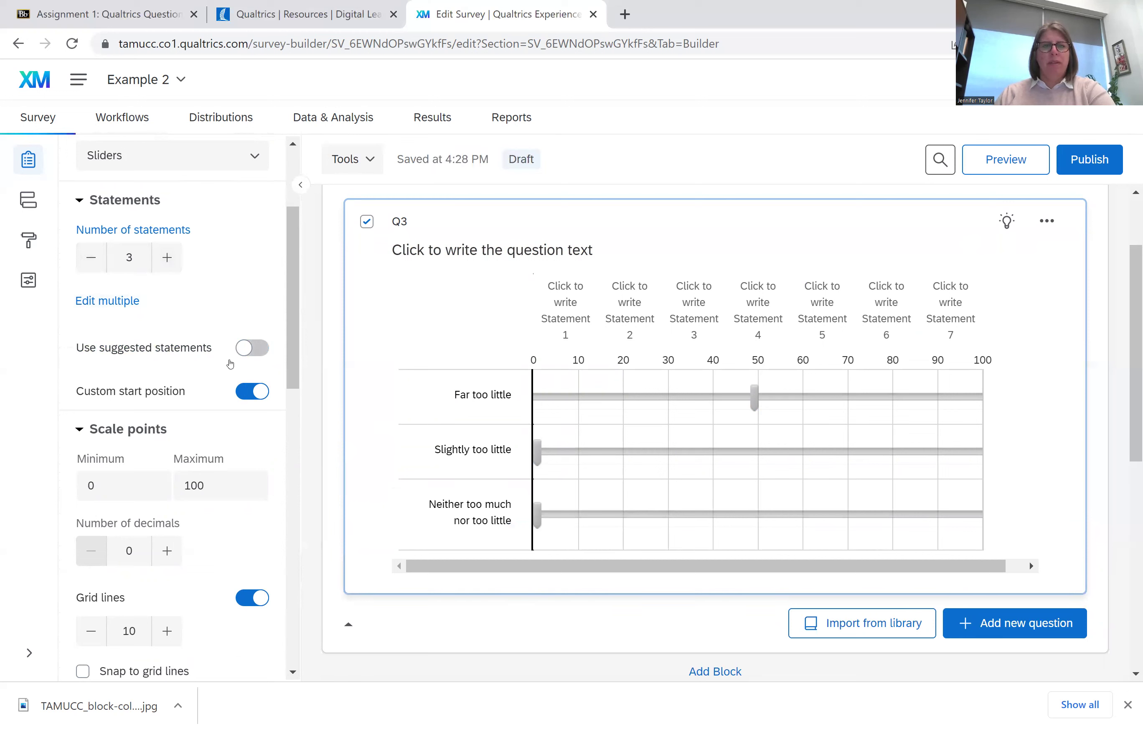
Step: Toggle Use suggested statements on and back off, keeping three sliders
scroll(237, 448, "down", 7)
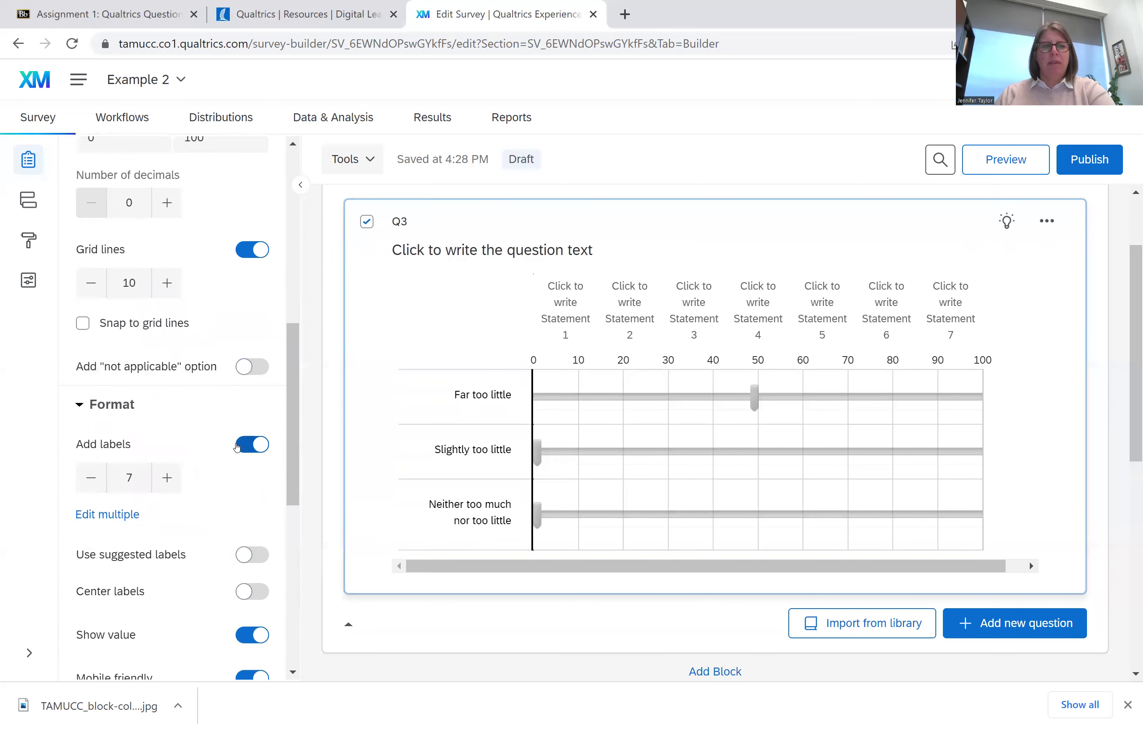
scroll(237, 448, "down", 5)
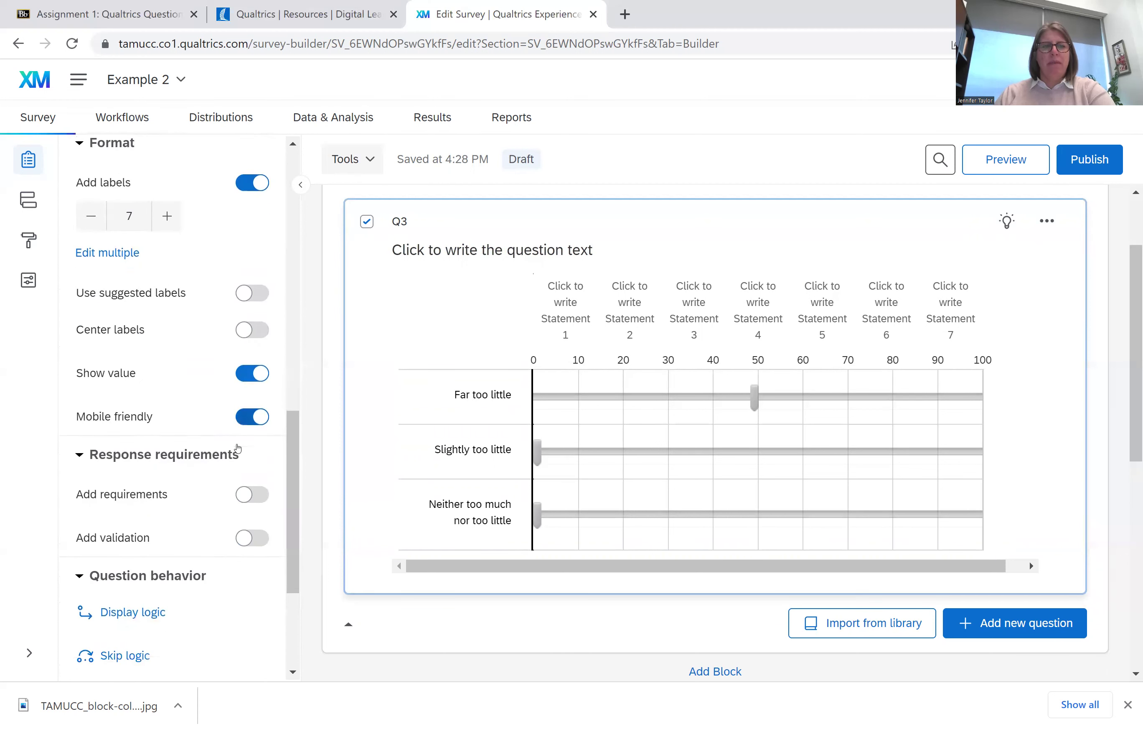
scroll(238, 448, "down", 1)
scroll(247, 468, "up", 5)
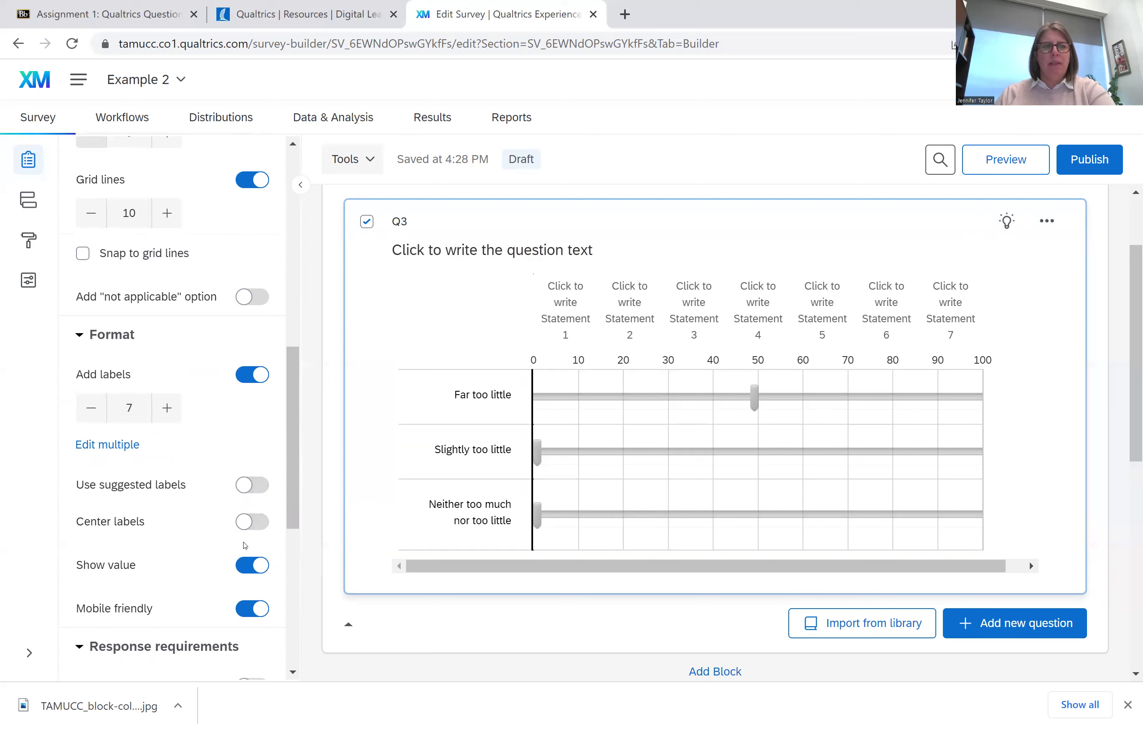
scroll(235, 502, "up", 2)
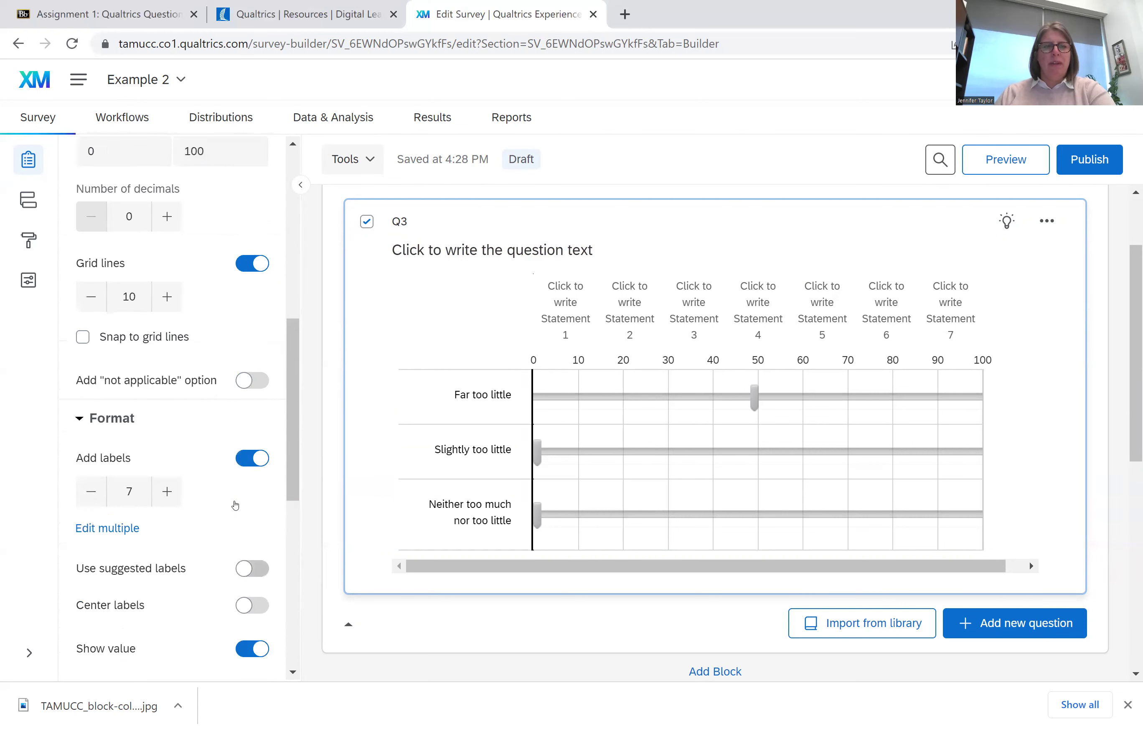
scroll(235, 499, "up", 2)
scroll(230, 484, "up", 2)
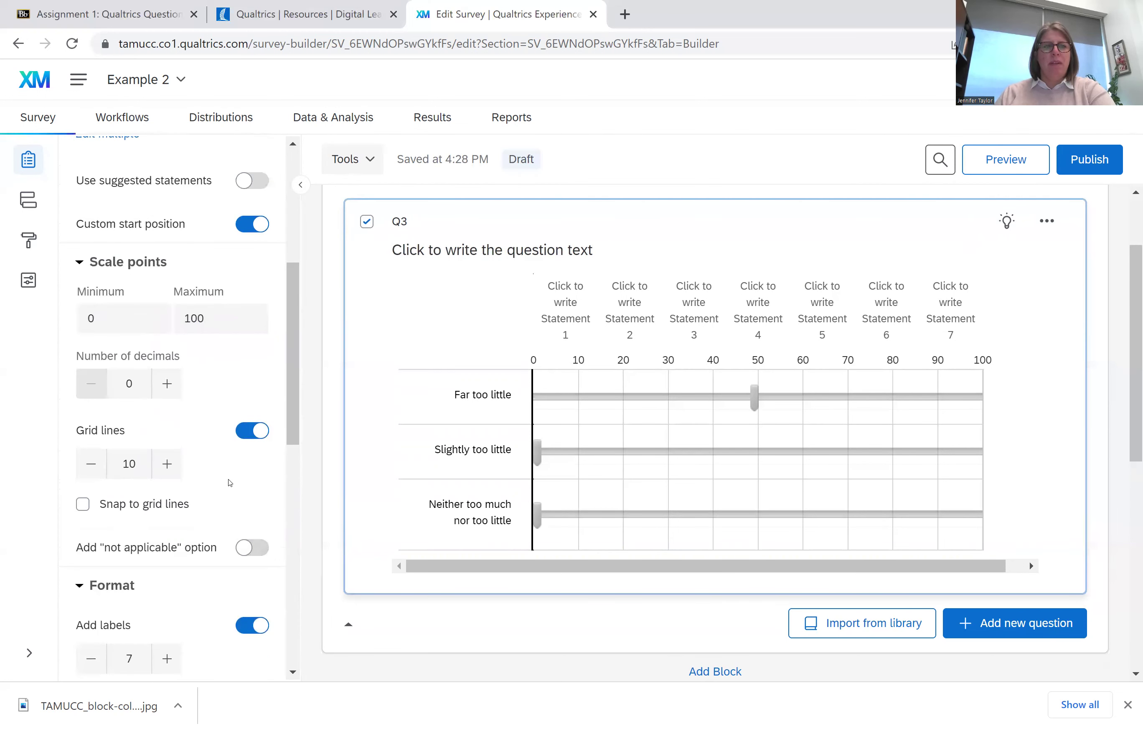
scroll(229, 480, "up", 2)
scroll(227, 472, "up", 2)
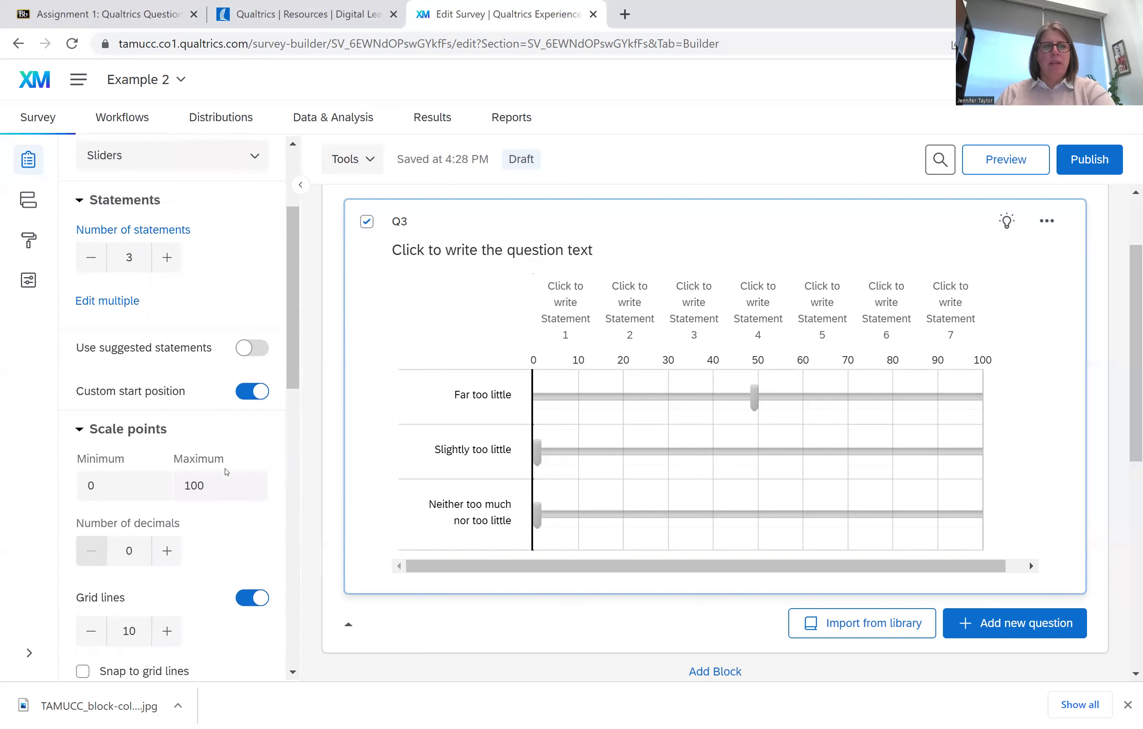
scroll(227, 473, "up", 2)
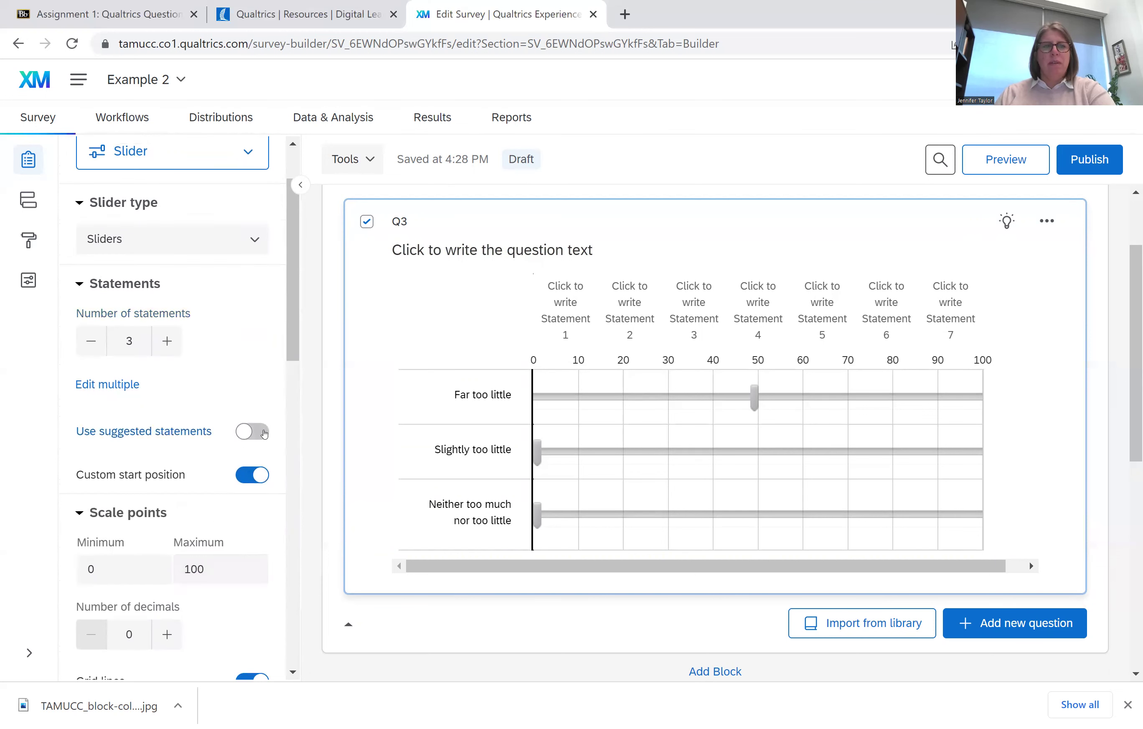
left_click(264, 433)
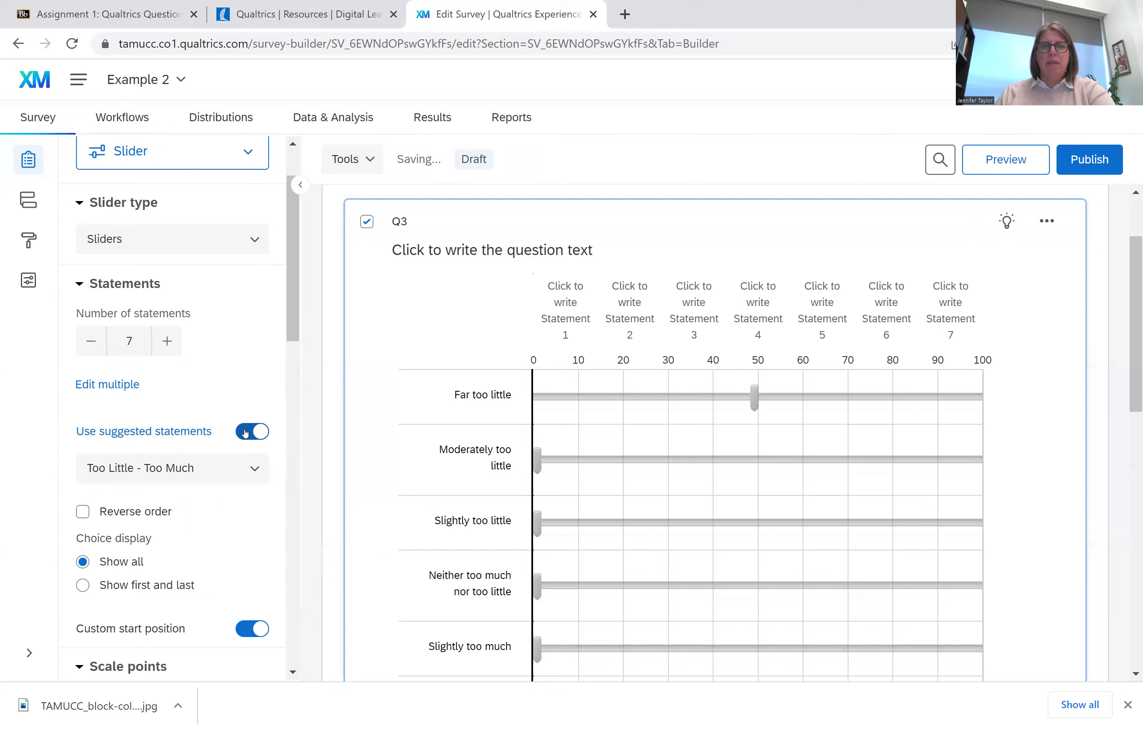
left_click(246, 433)
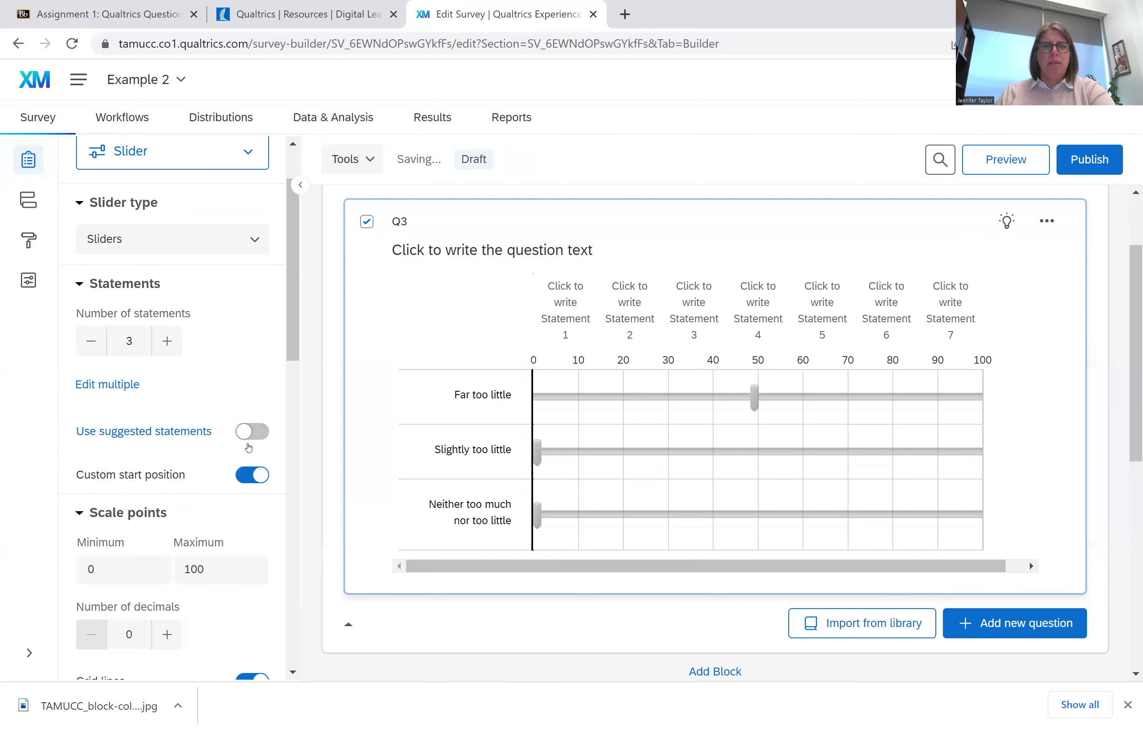
scroll(246, 470, "up", 2)
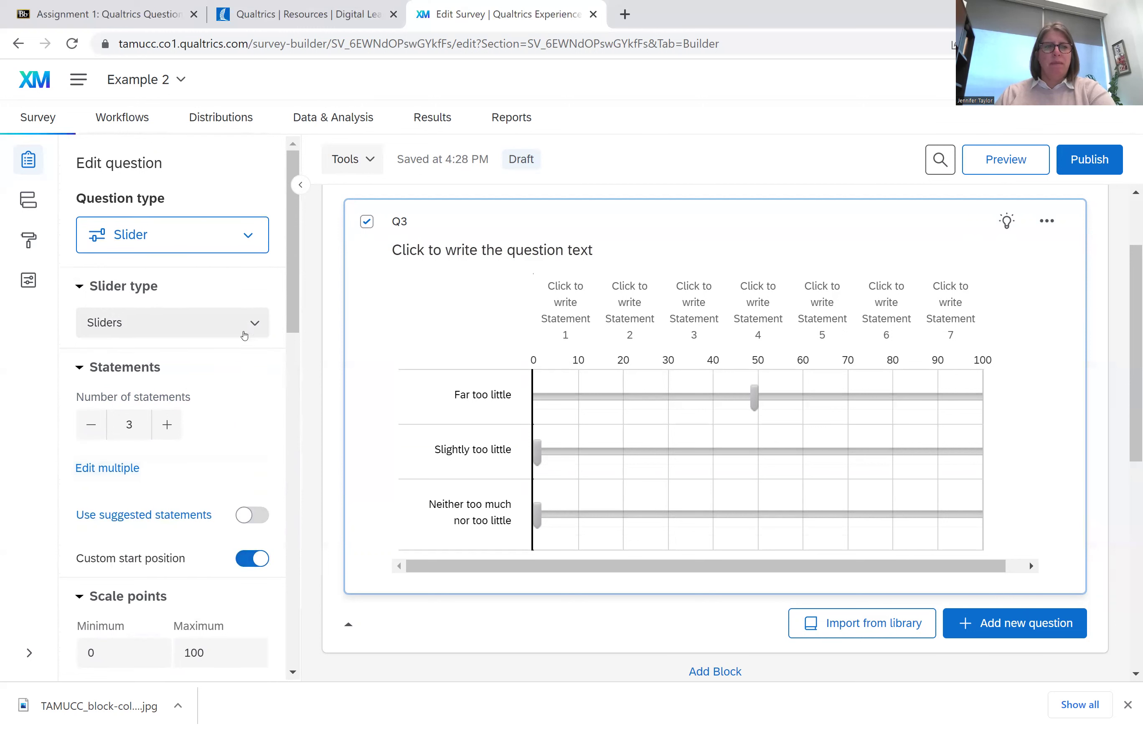
Step: Remove and restore the third slider, then switch the slider type to Bars
left_click(92, 425)
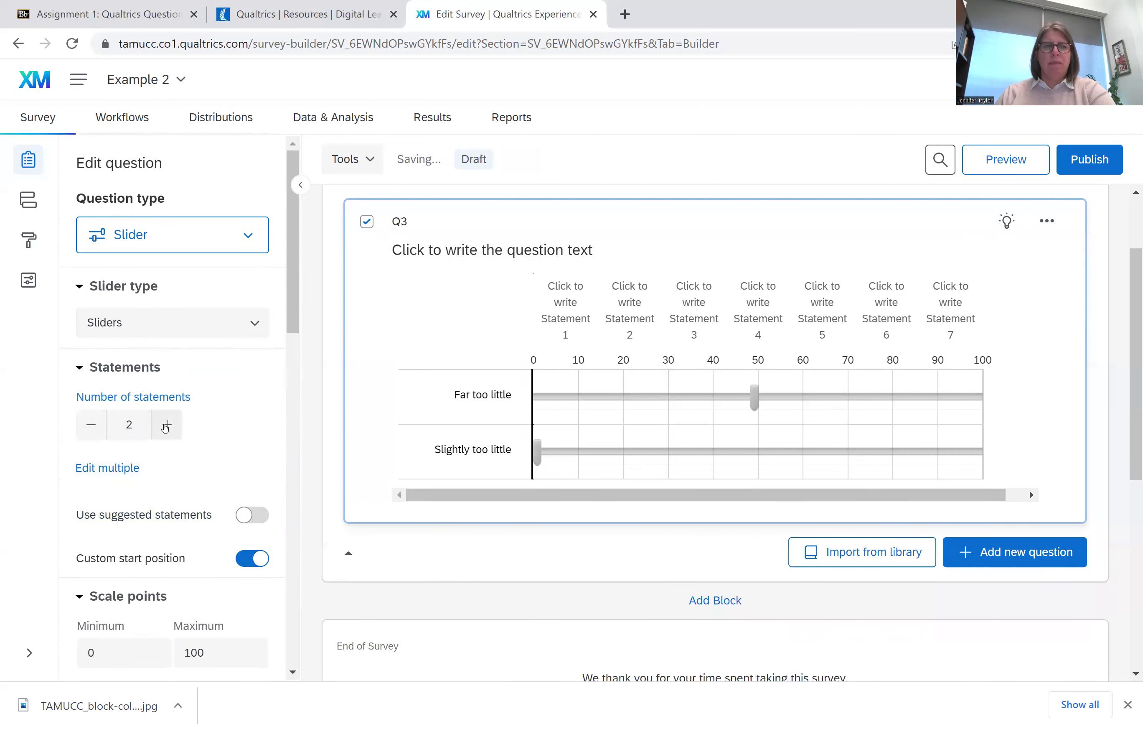
left_click(168, 424)
left_click(238, 331)
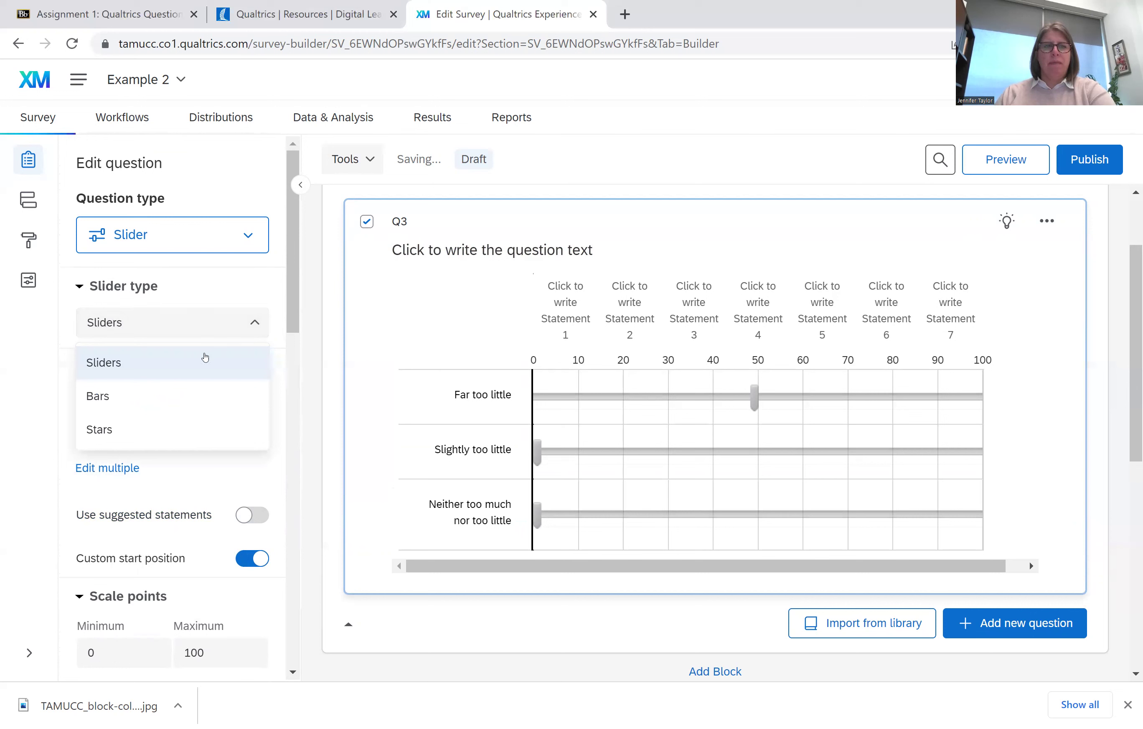
left_click(173, 396)
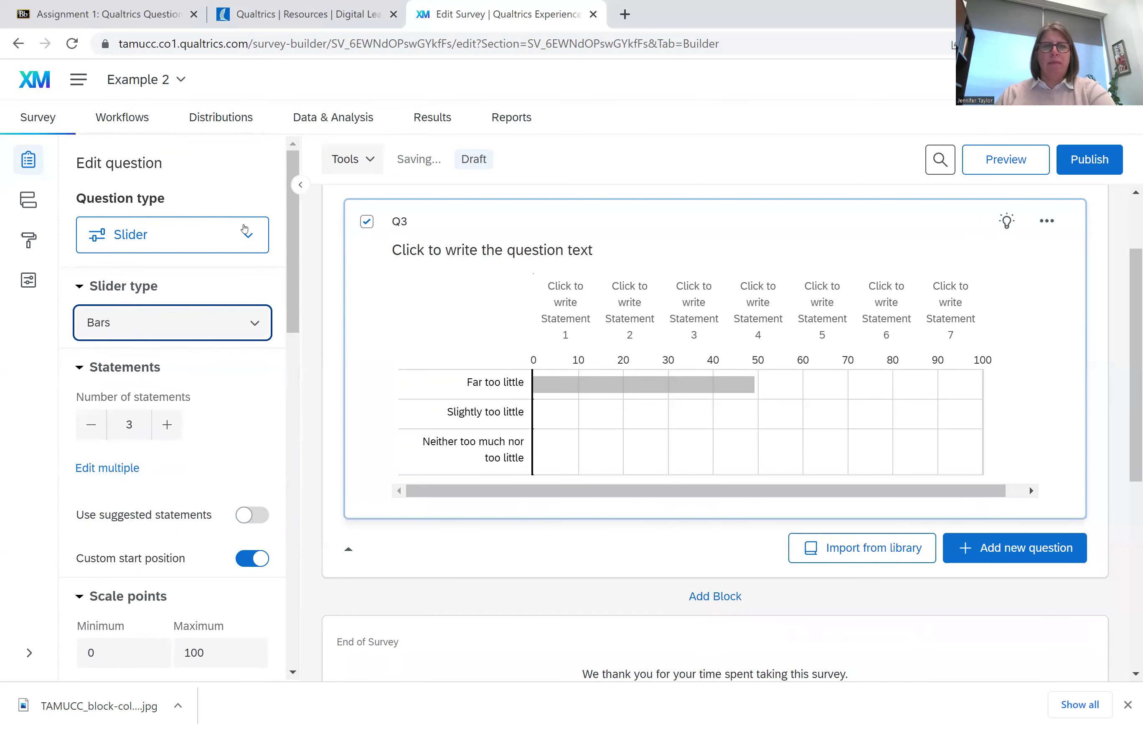
Step: Try Multiple choice as Q3's question type, then change it to Matrix table
left_click(245, 230)
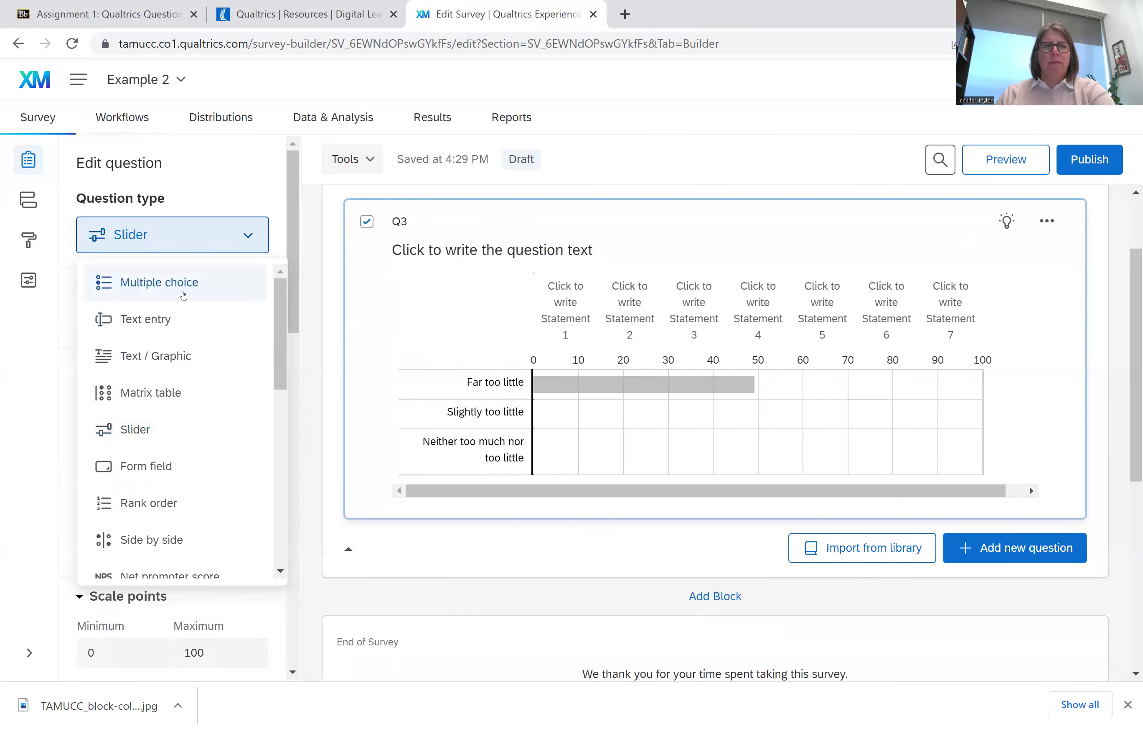
left_click(183, 295)
left_click(238, 238)
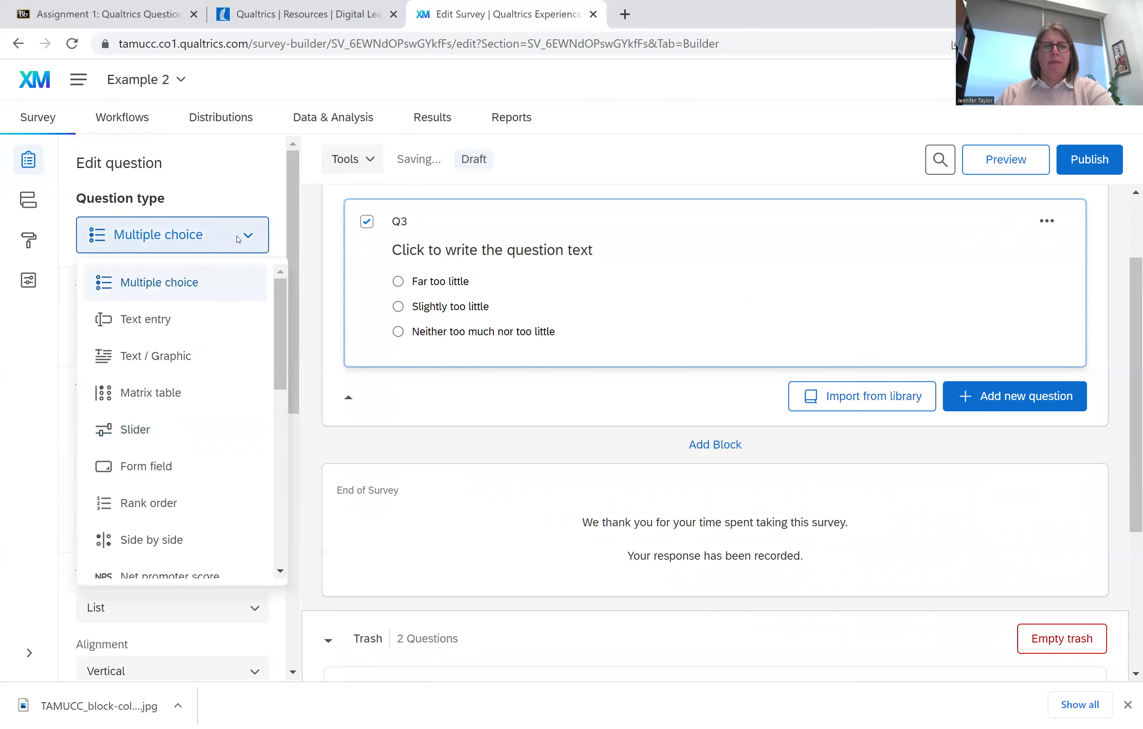
left_click(169, 389)
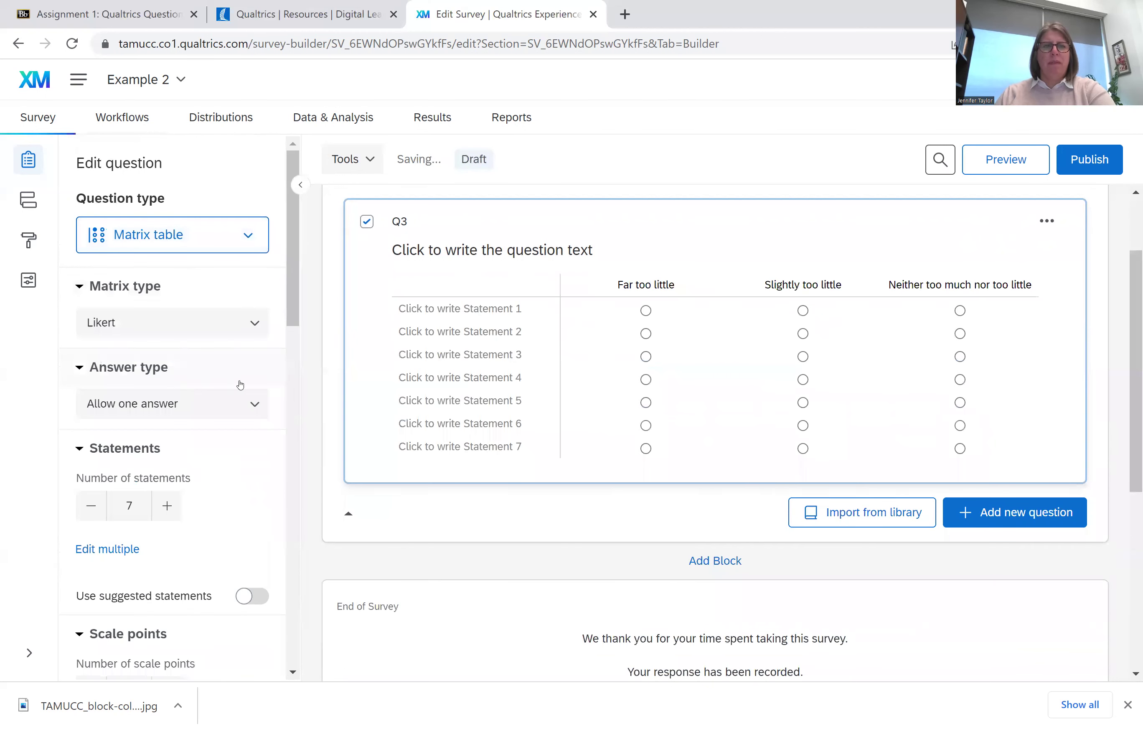
Step: Cut Q3's matrix down to three statements with the minus button
scroll(227, 326, "down", 3)
scroll(227, 326, "up", 3)
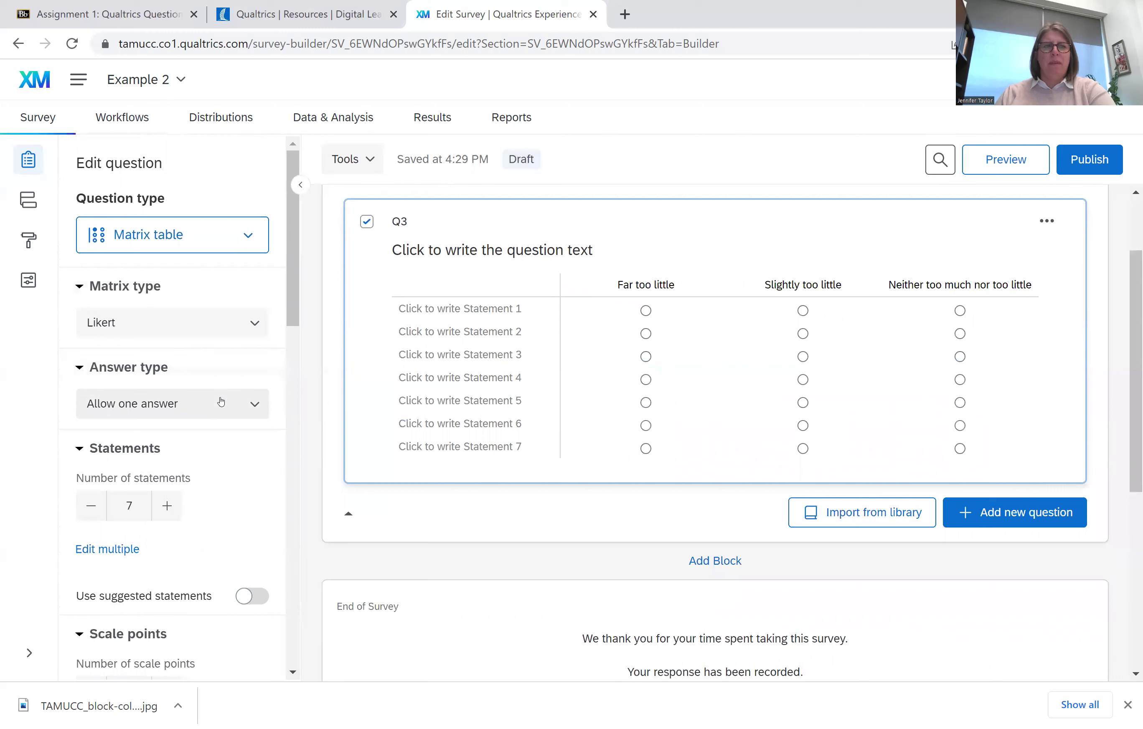
scroll(215, 416, "down", 3)
left_click(91, 338)
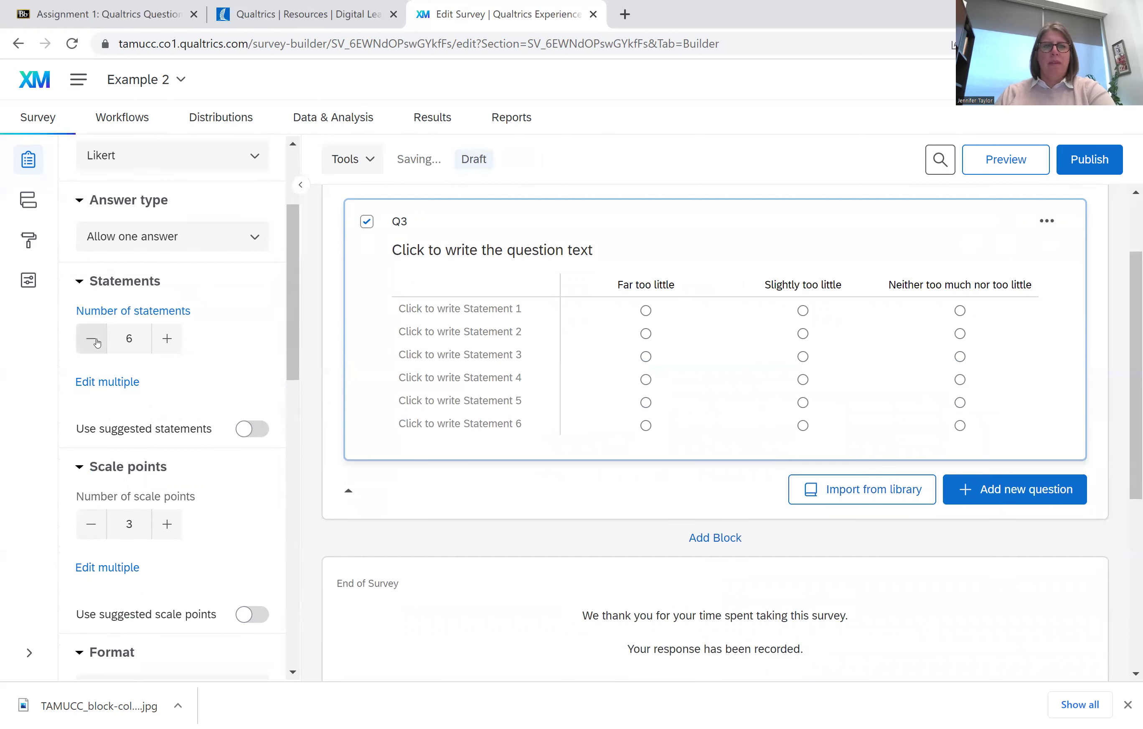
left_click(92, 338)
left_click(91, 338)
left_click(96, 339)
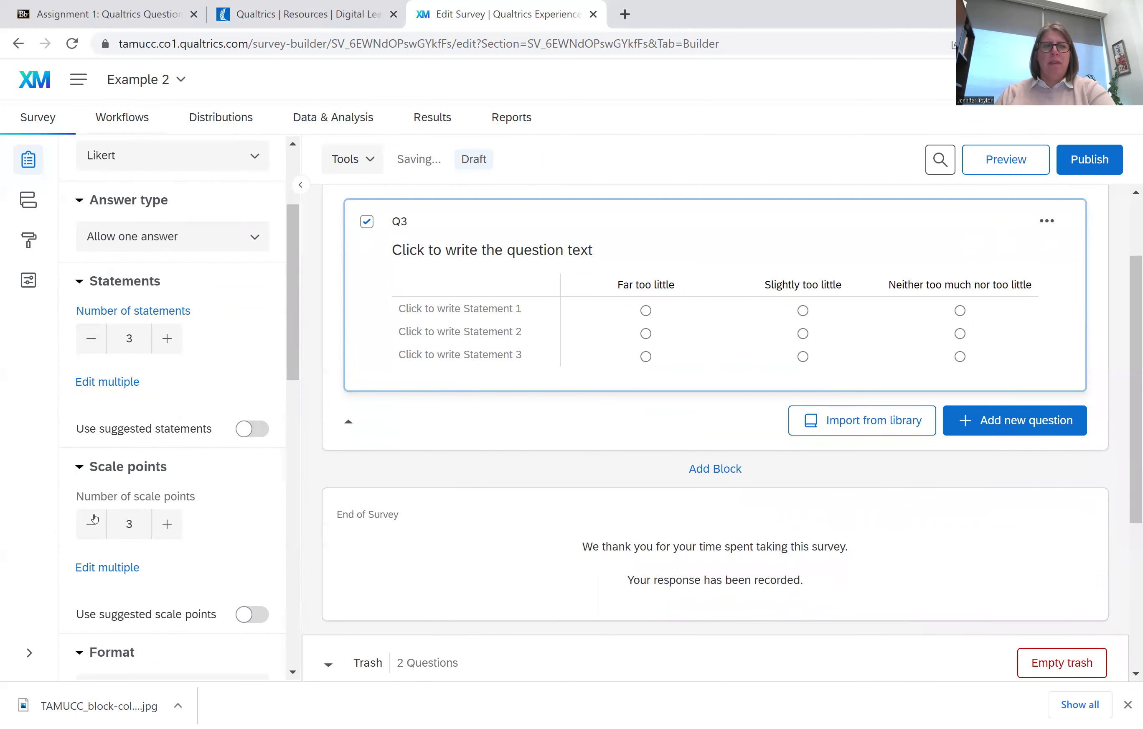
scroll(193, 493, "up", 3)
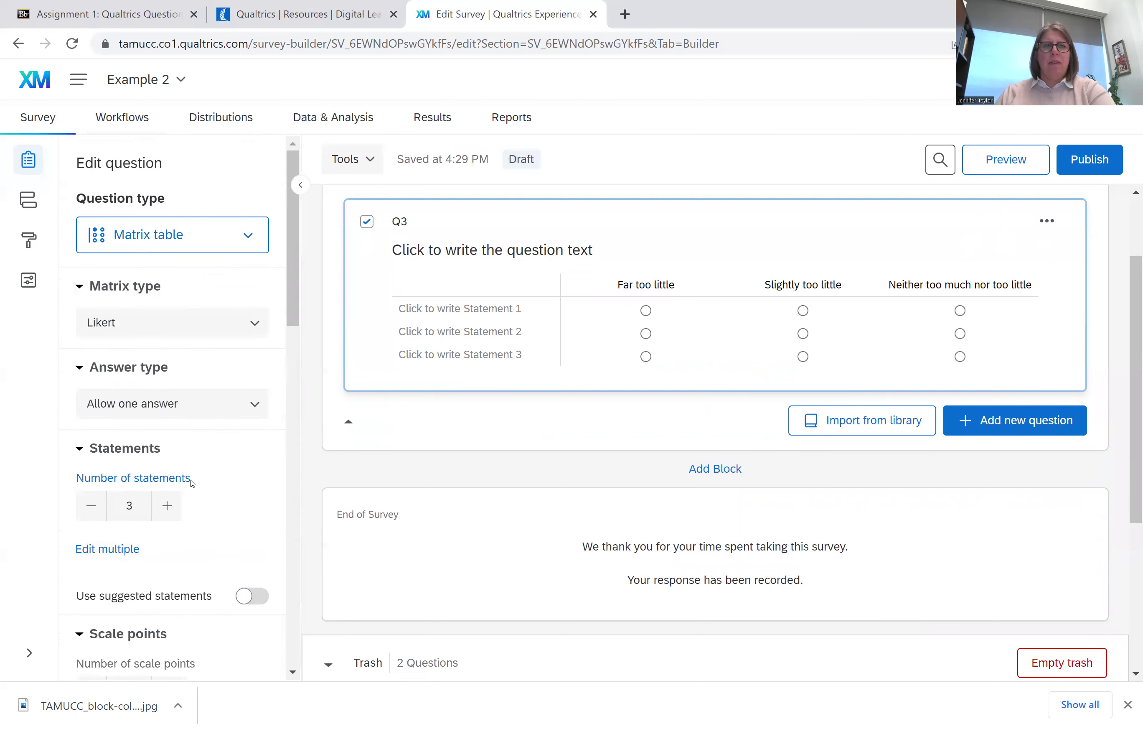
left_click(217, 240)
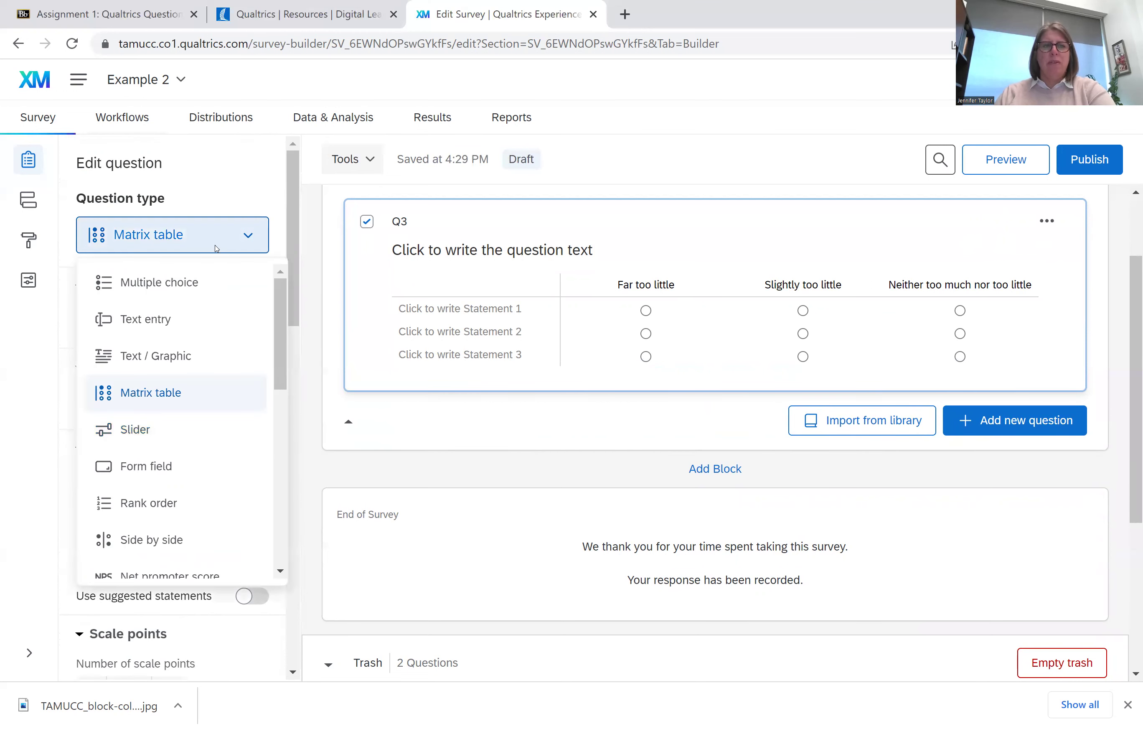
left_click(184, 435)
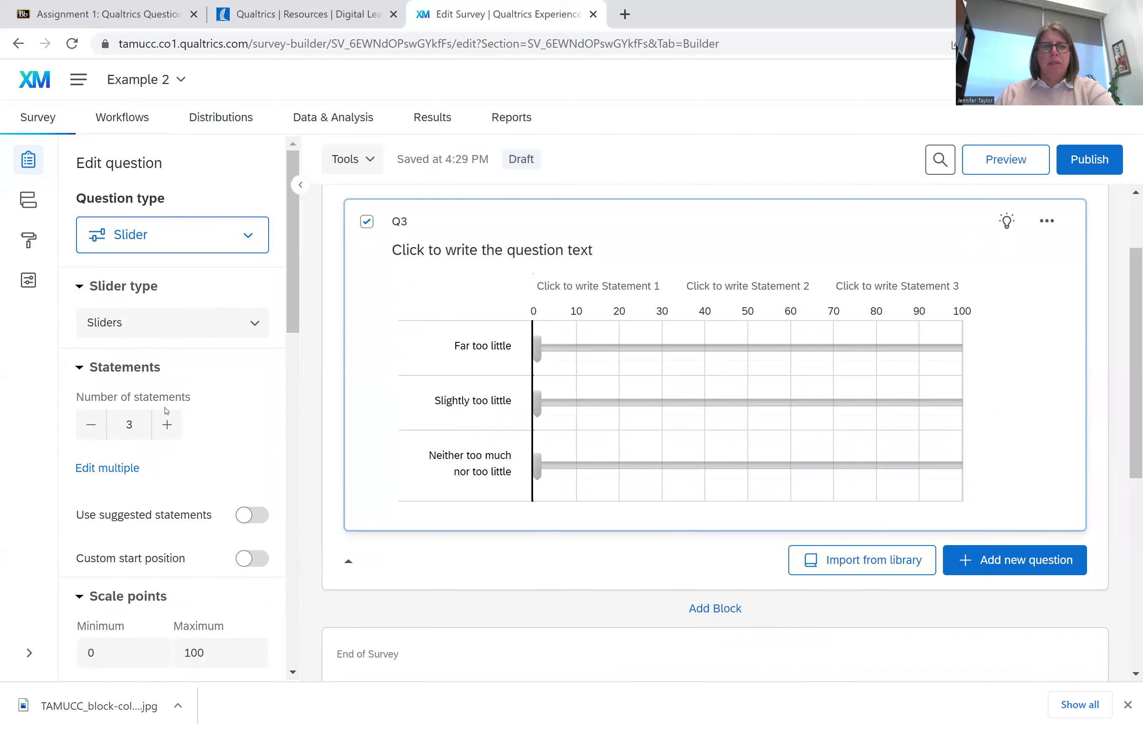
left_click(168, 425)
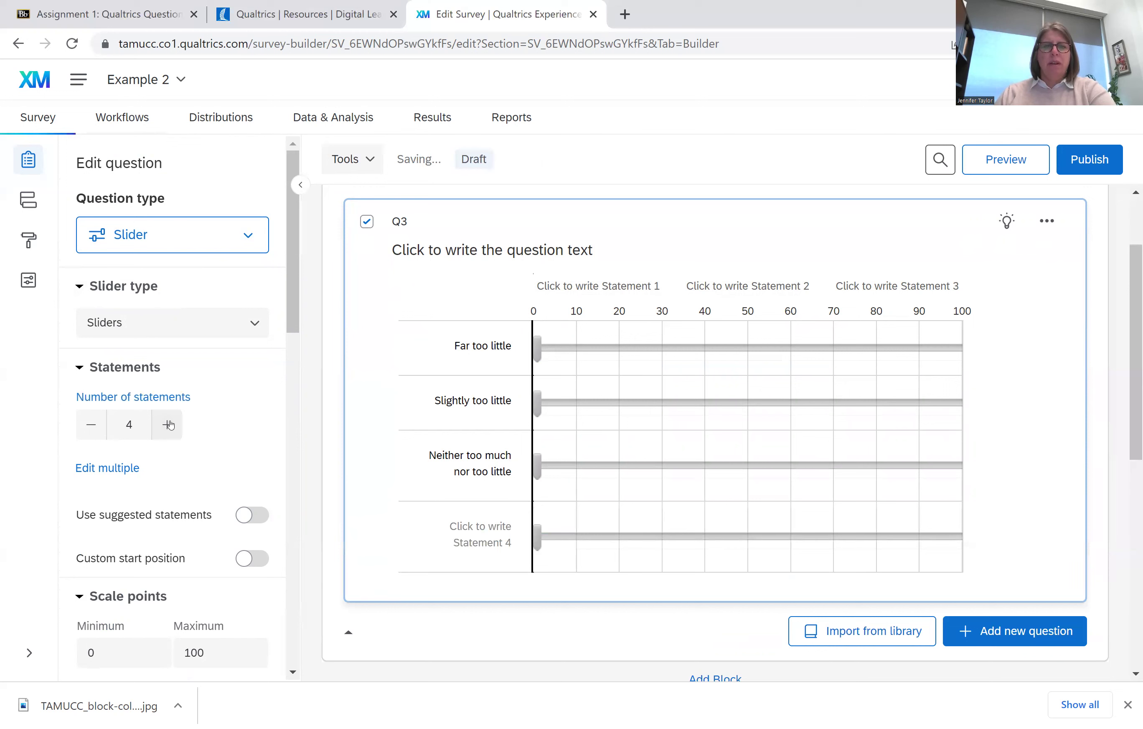
scroll(192, 427, "down", 3)
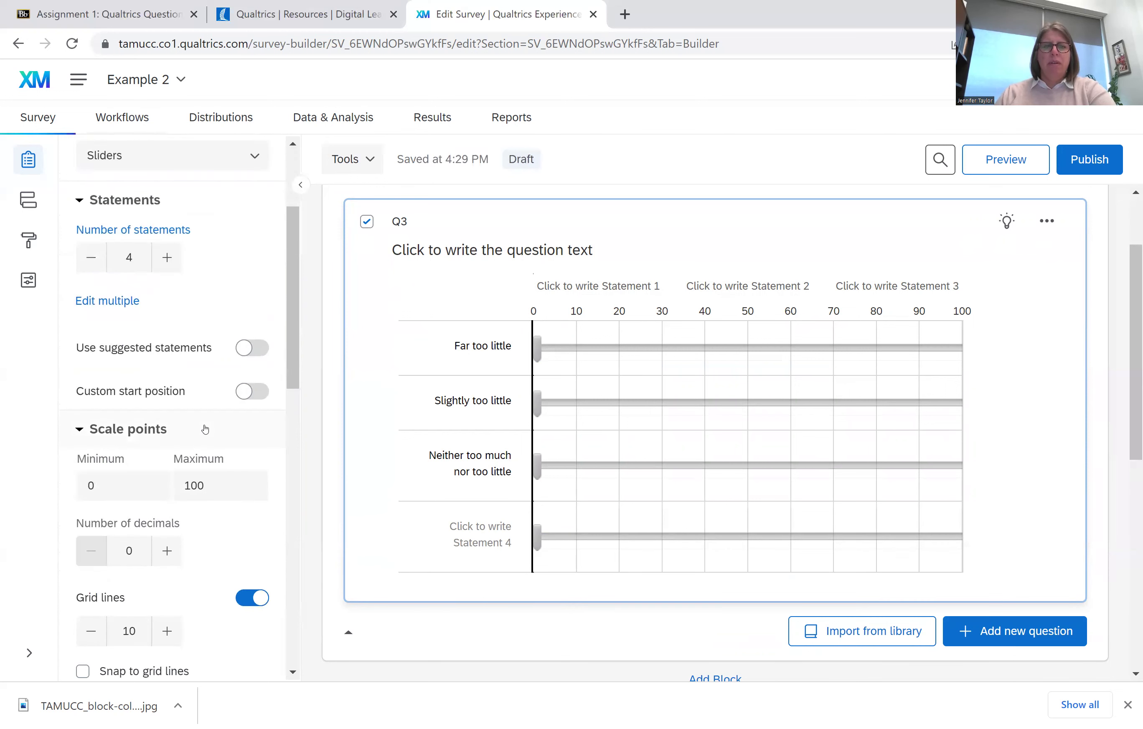
scroll(205, 429, "down", 2)
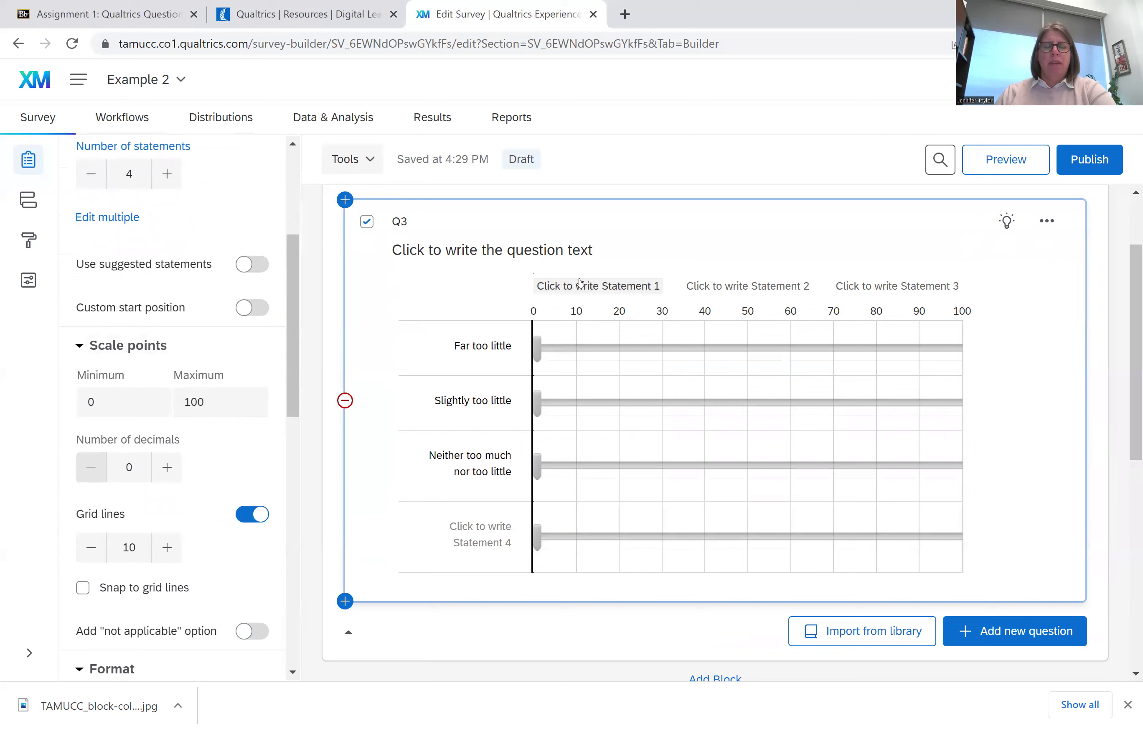
left_click(786, 287)
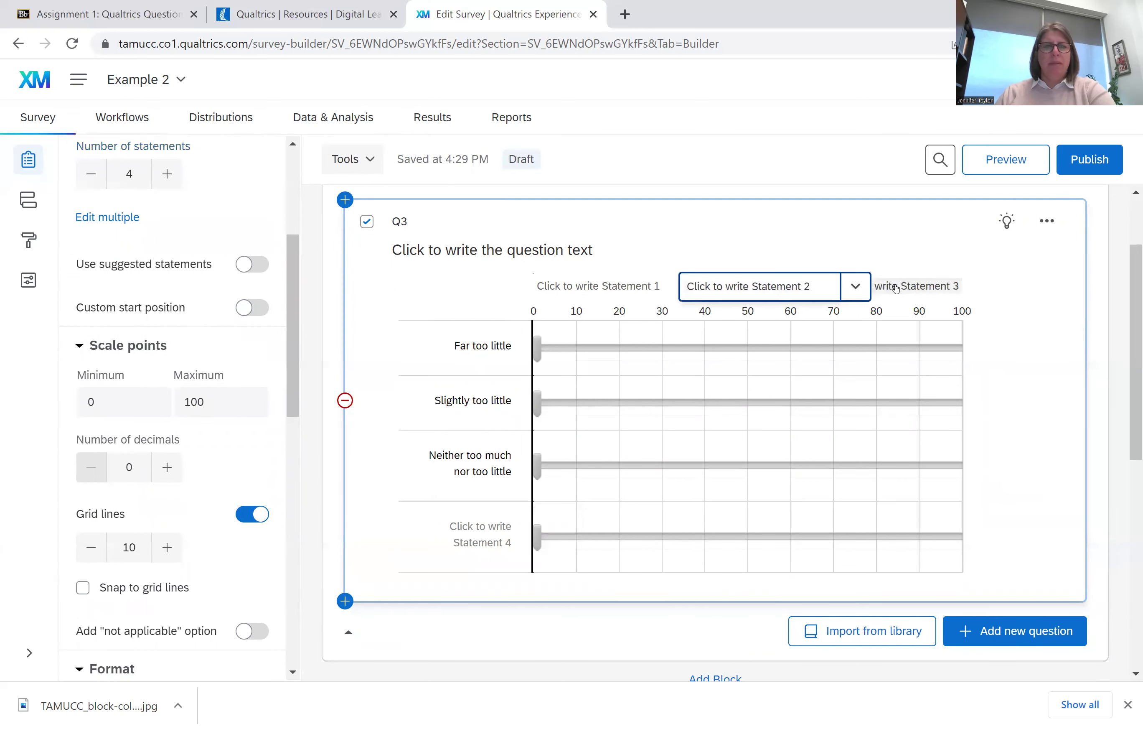
scroll(253, 374, "up", 3)
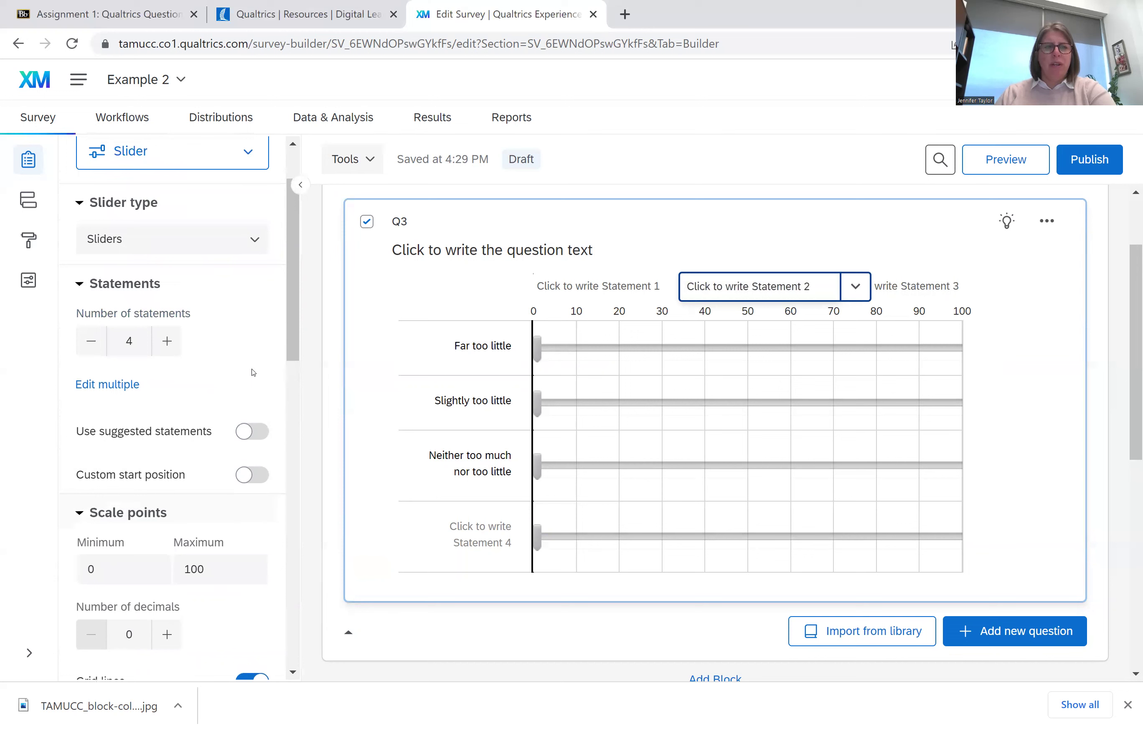
scroll(234, 413, "down", 5)
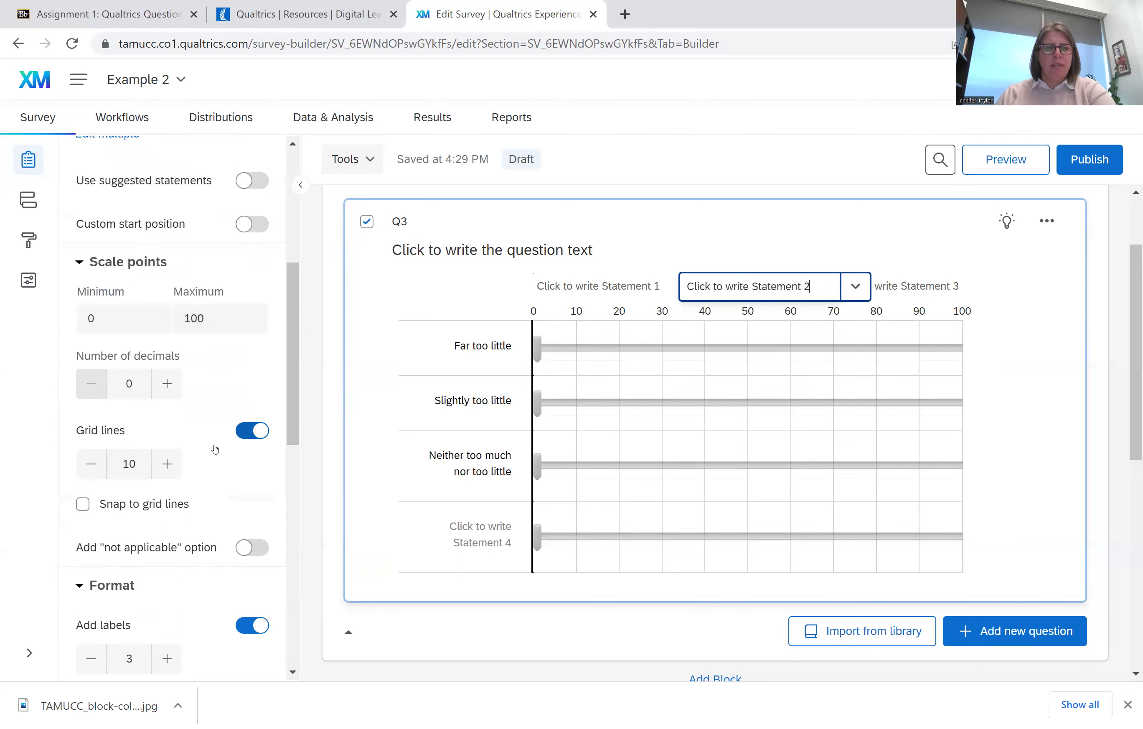
scroll(215, 451, "down", 2)
scroll(215, 451, "up", 4)
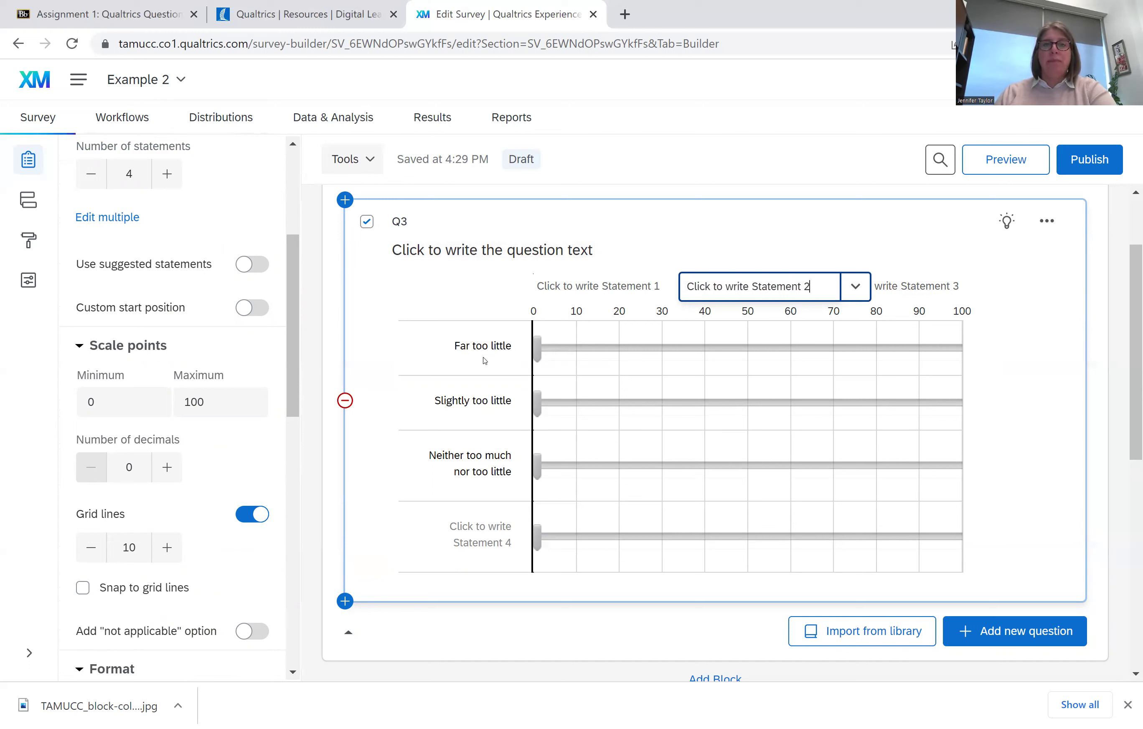
Step: Reword Q3 to 'On a scale of zero to 100, what grade would you give us on the following features'
left_click(465, 252)
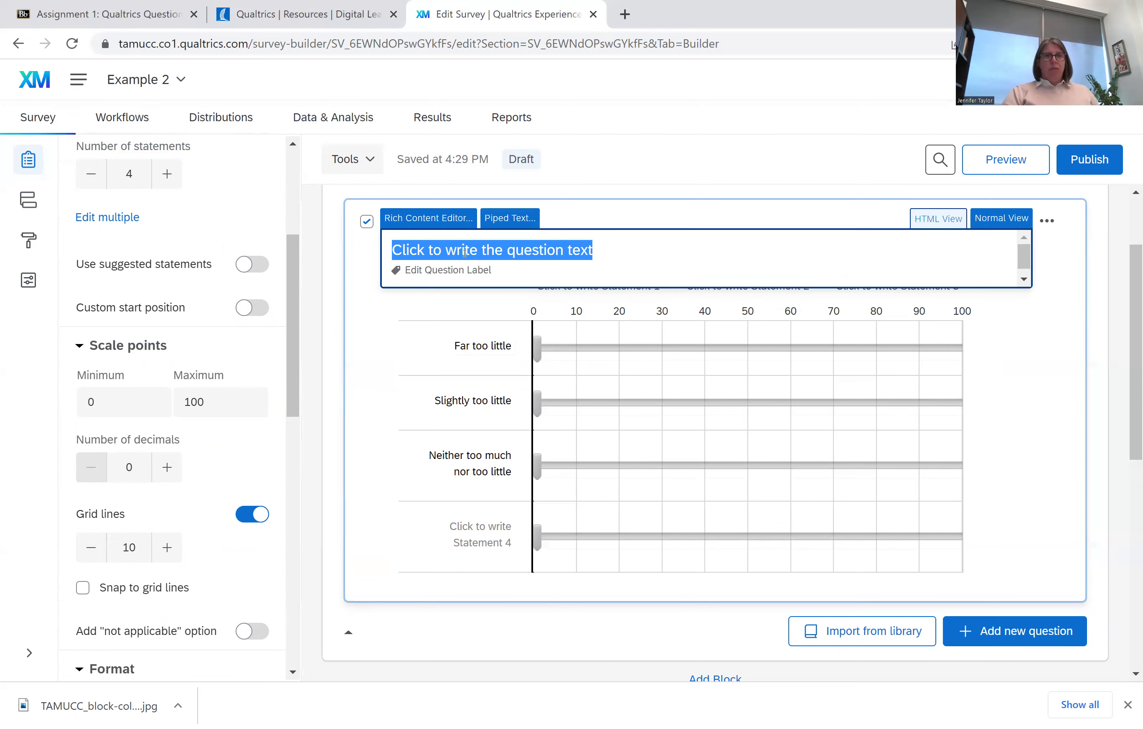
type("ON a")
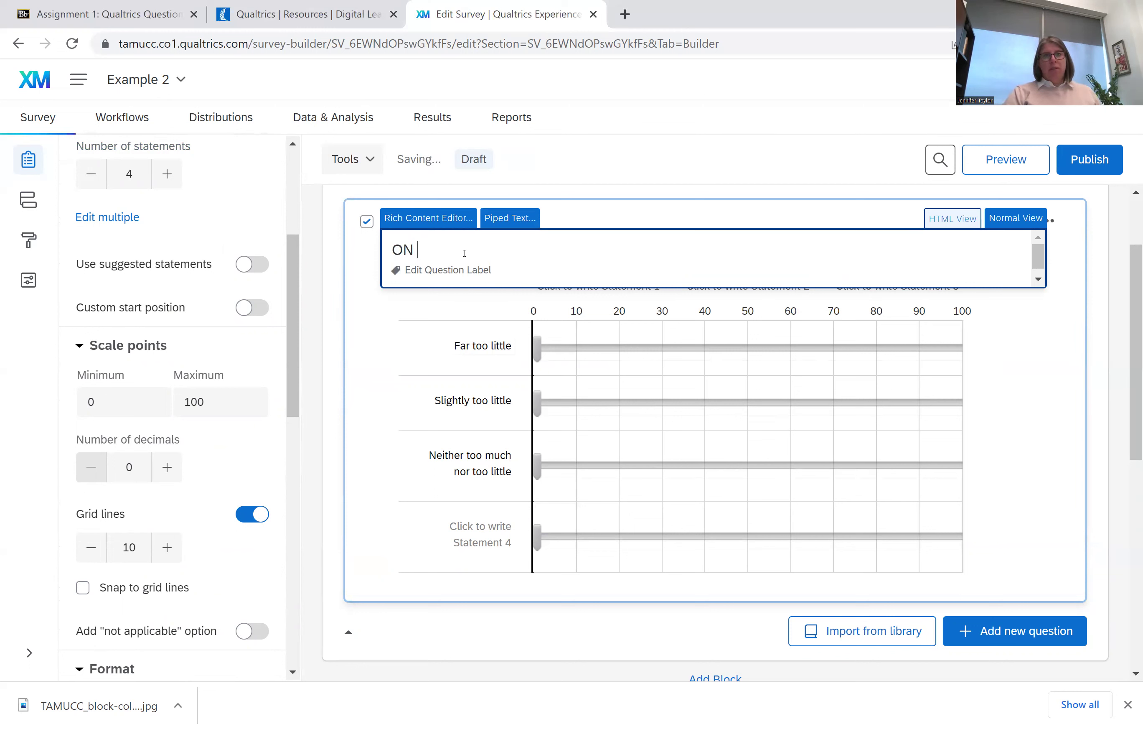
key("BackSpace")
key("BackSpace")
type("n a scal eof ")
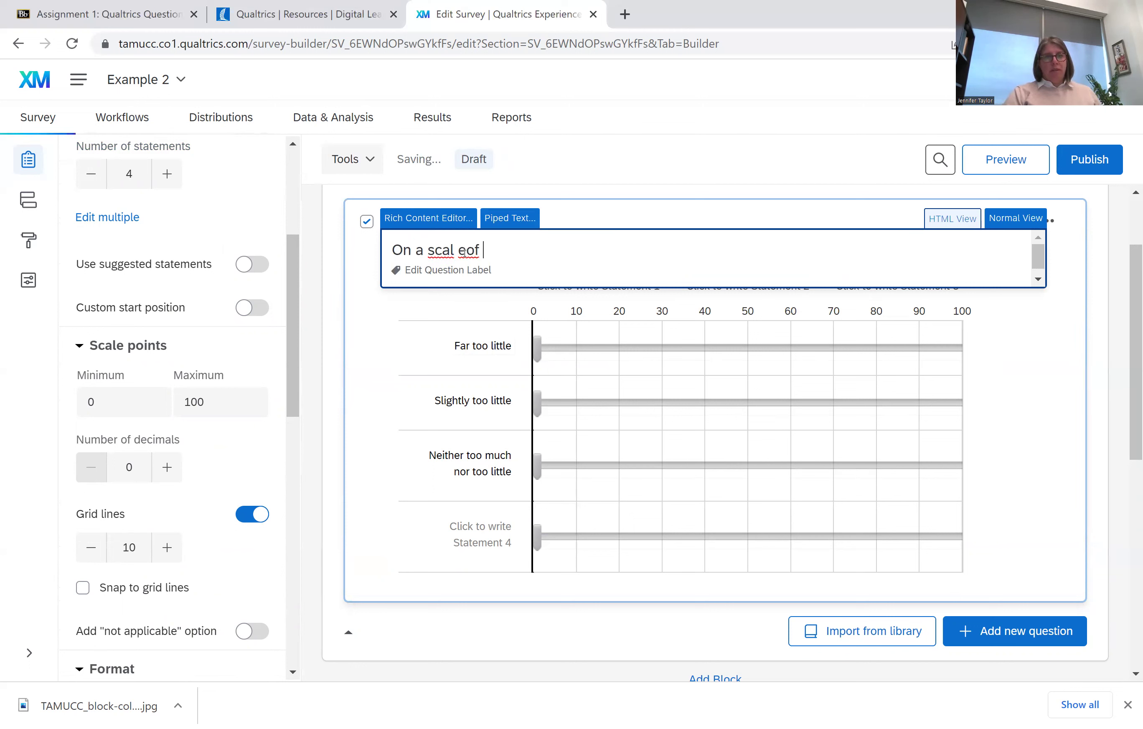
key("BackSpace")
key("BackSpace")
key("BackSpace")
key("BackSpace")
key("BackSpace")
type("e of ")
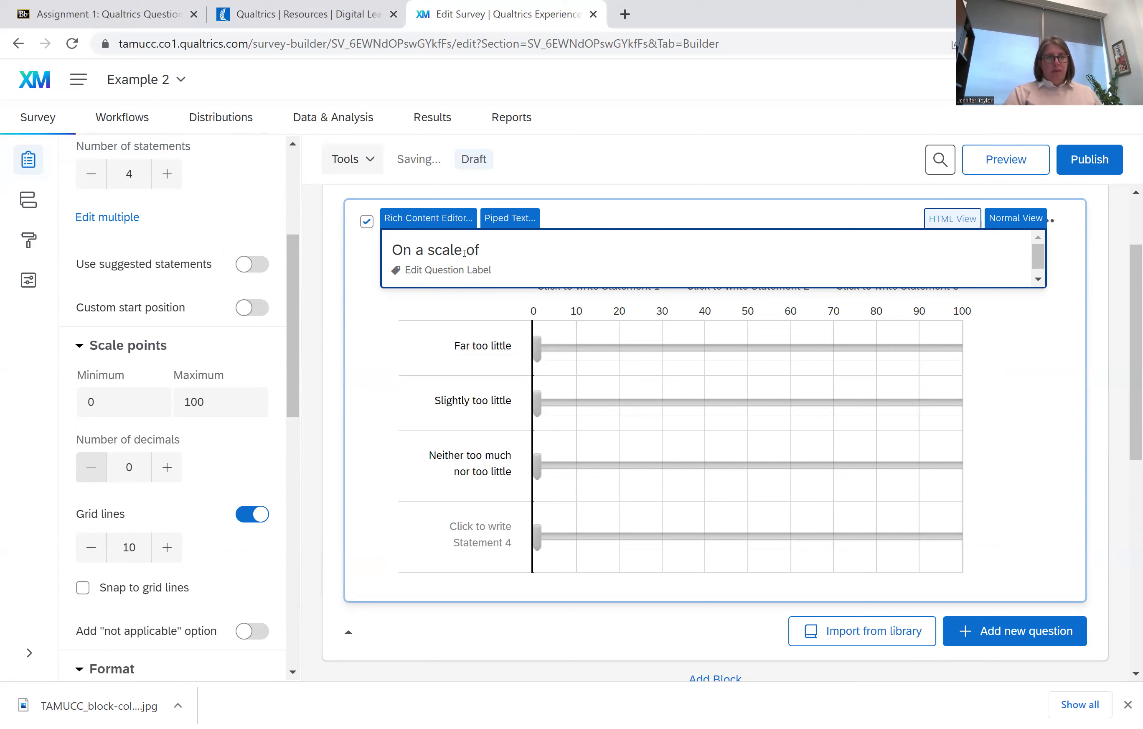
type("on")
type("zero")
type(" to 100, what ")
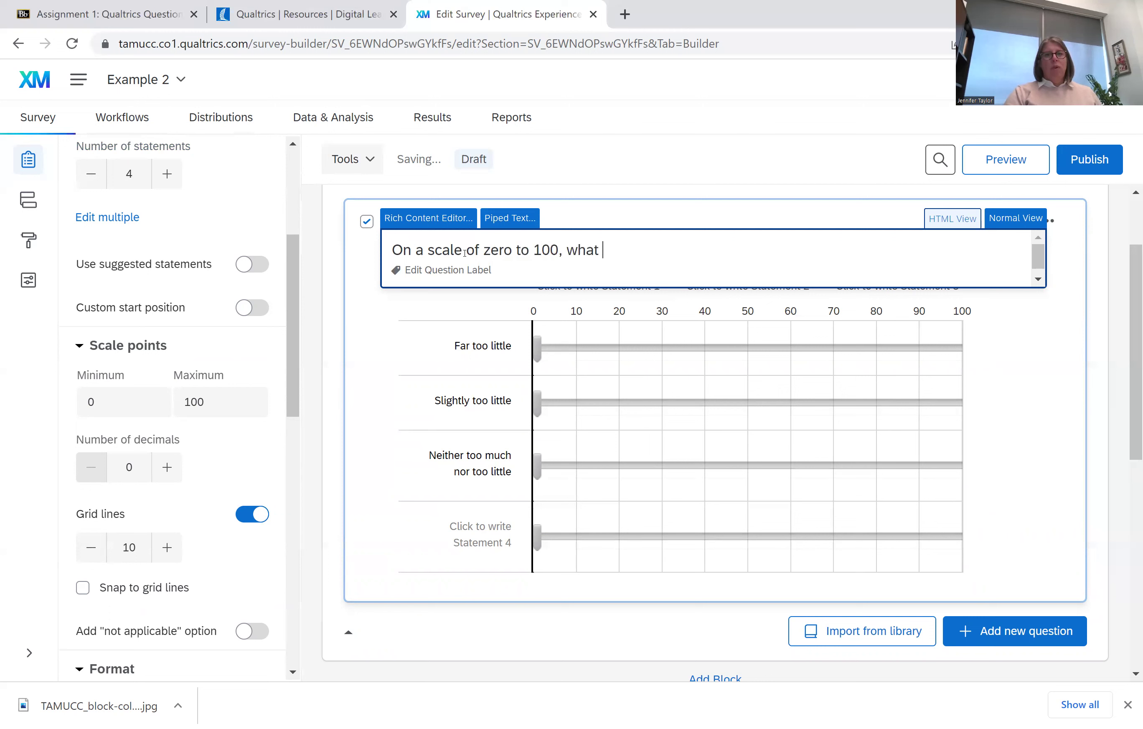
type("grade would you give")
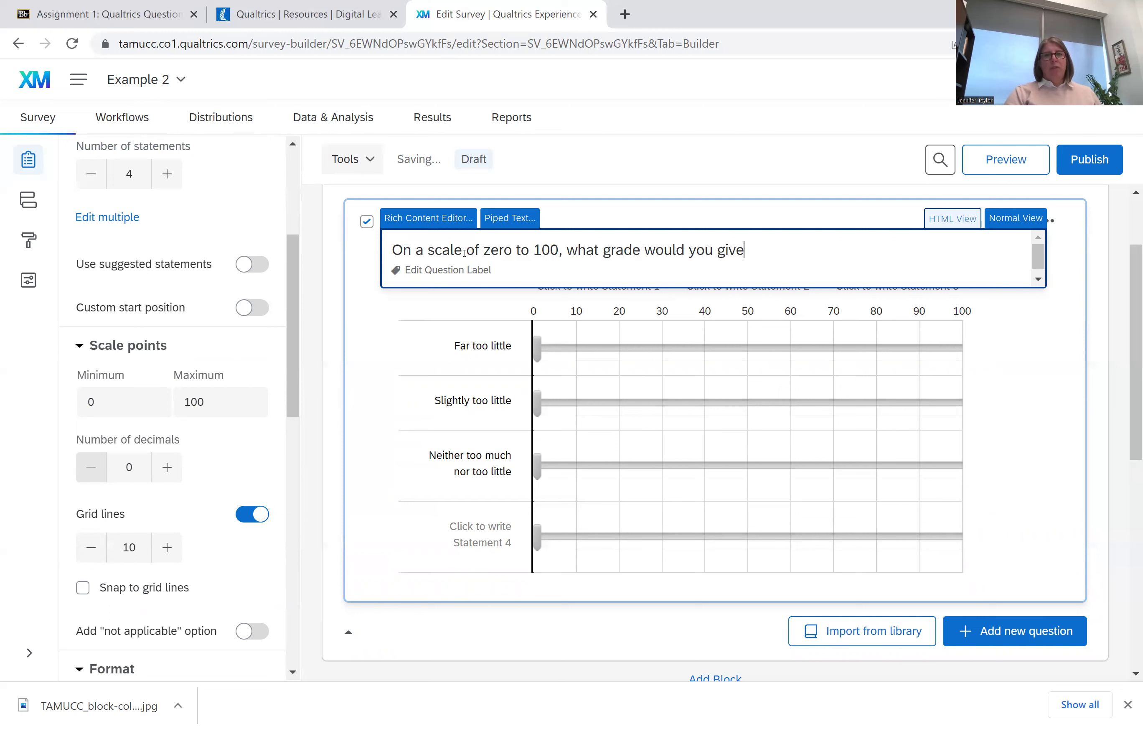
type(" us on teh f")
key("BackSpace")
key("BackSpace")
key("BackSpace")
type("he following")
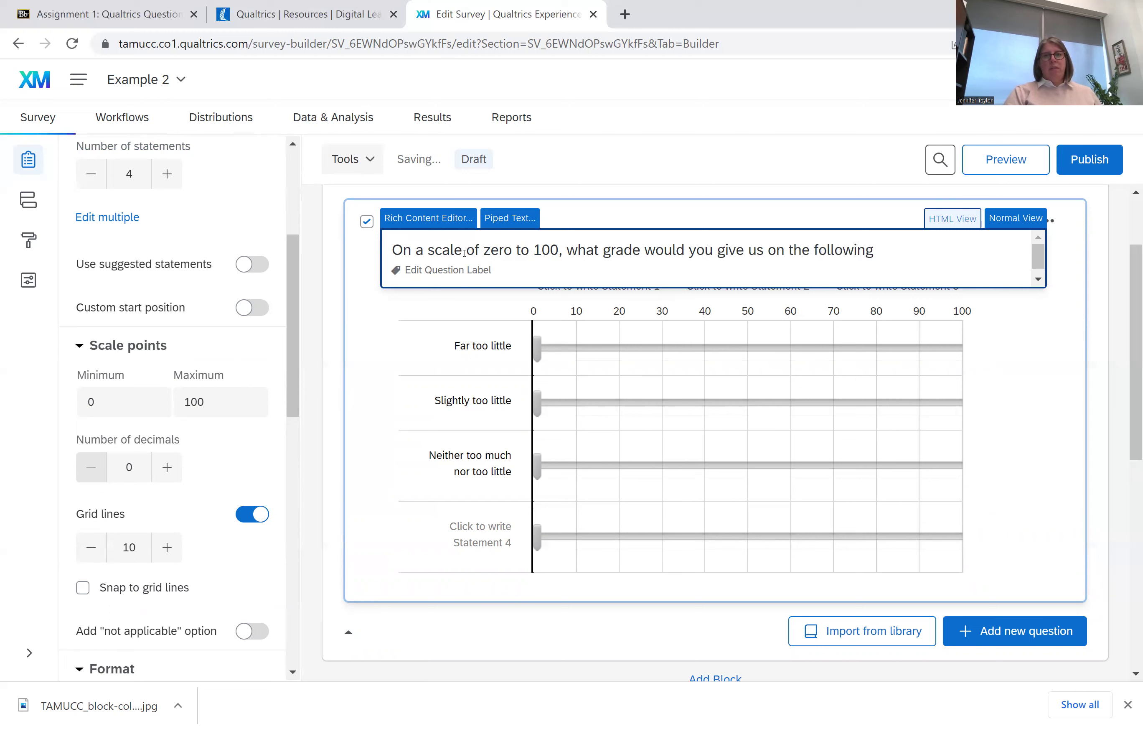
type(" features.")
Step: Rename the first two slider statements to Convenience and Customer Service
left_click(481, 349)
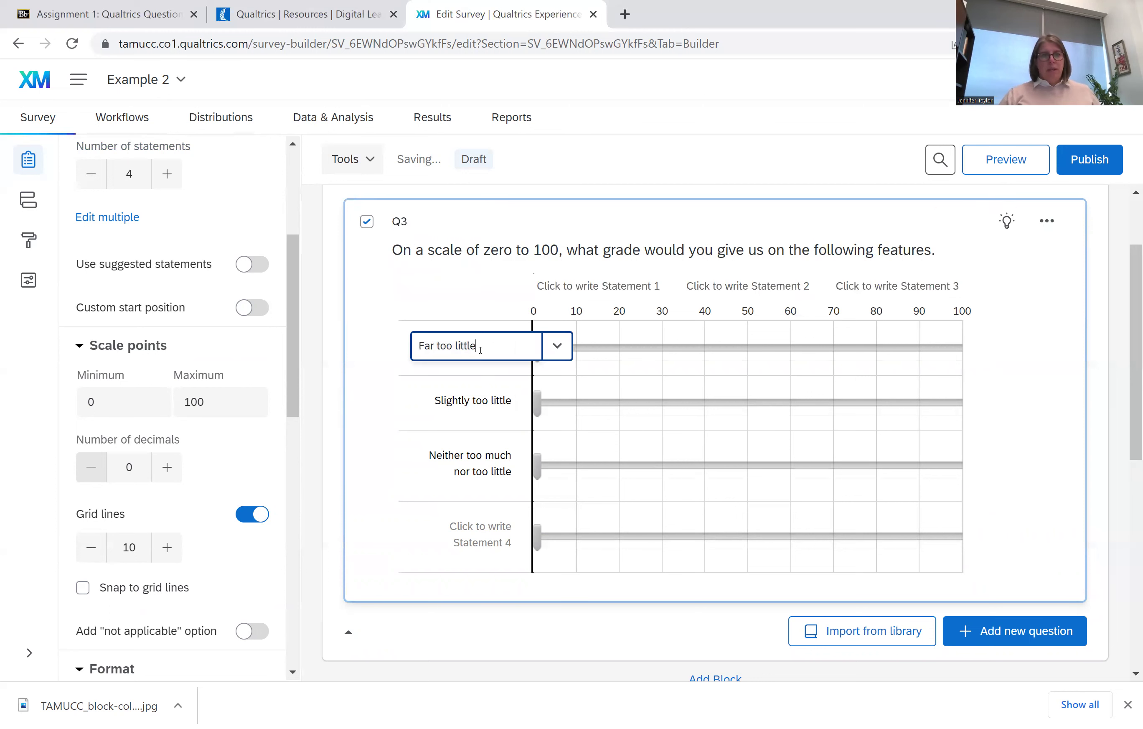
key("BackSpace")
key("BackSpace")
key("BackSpace")
key("BackSpace")
key("BackSpace")
key("BackSpace")
key("BackSpace")
key("BackSpace")
key("BackSpace")
key("BackSpace")
key("BackSpace")
key("BackSpace")
key("BackSpace")
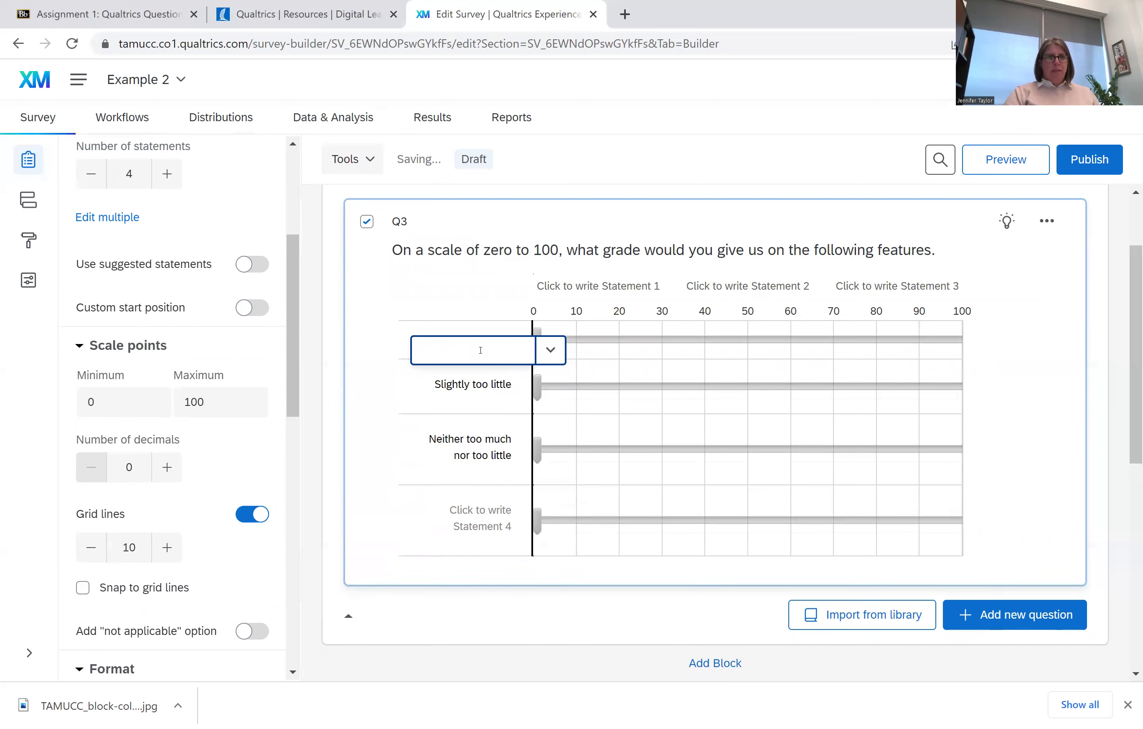
type("Convenience")
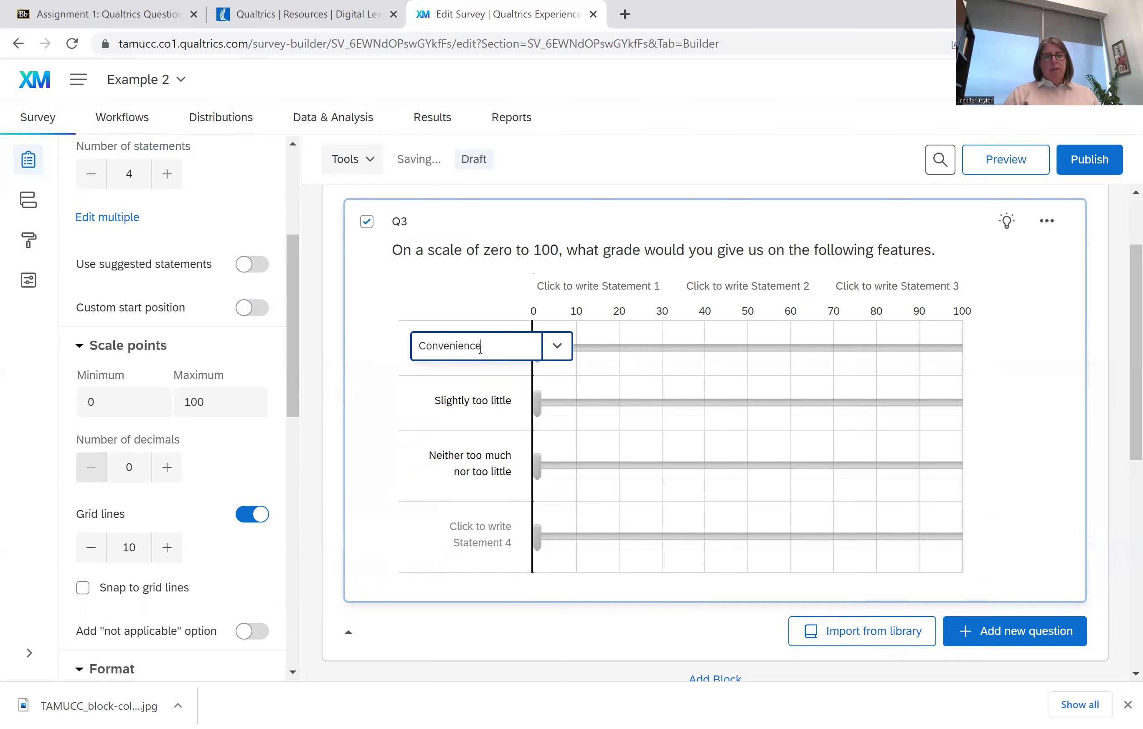
left_click(481, 403)
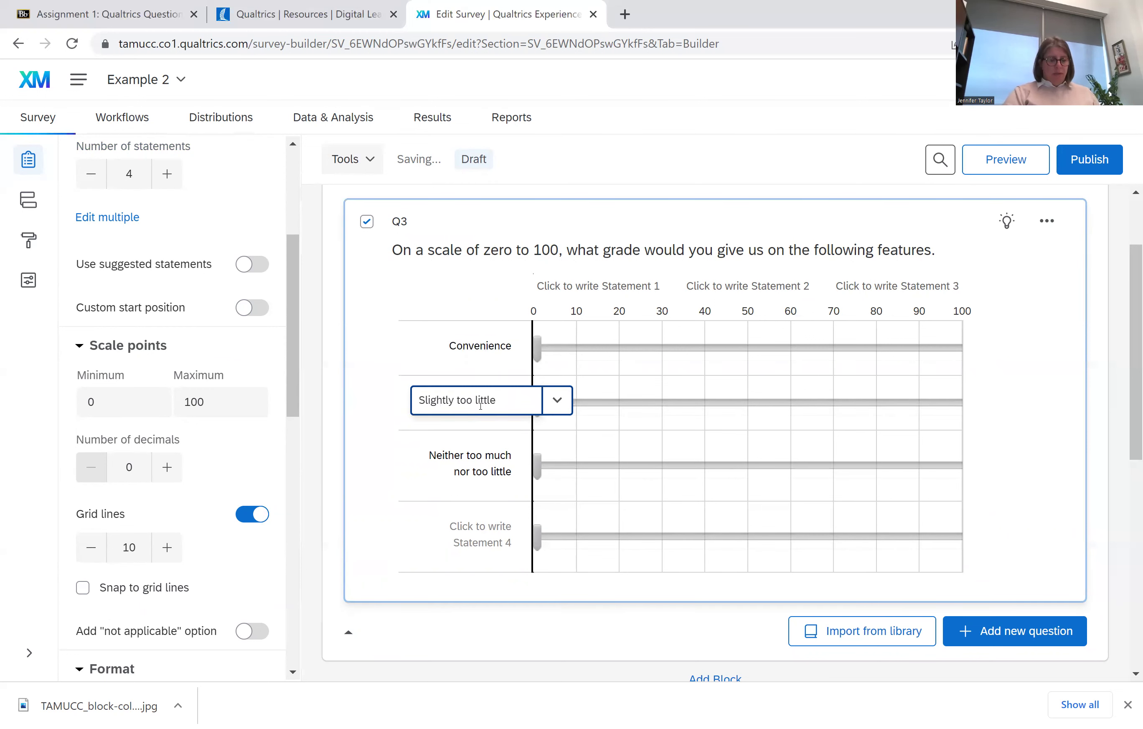
key("BackSpace")
key("BackSpace")
key("BackSpace")
key("BackSpace")
key("BackSpace")
key("BackSpace")
key("BackSpace")
key("BackSpace")
key("BackSpace")
key("BackSpace")
key("BackSpace")
key("BackSpace")
key("BackSpace")
key("BackSpace")
key("BackSpace")
key("BackSpace")
key("BackSpace")
key("BackSpace")
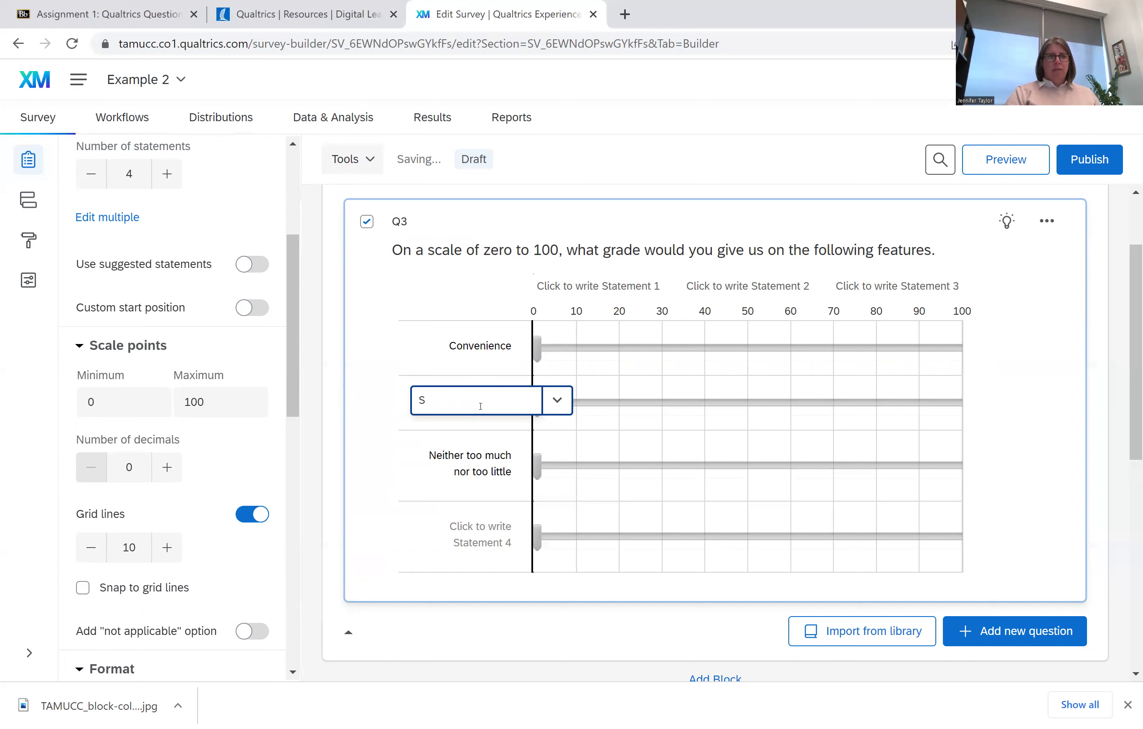
key("BackSpace")
type("Cons")
key("BackSpace")
type("ustomer Service")
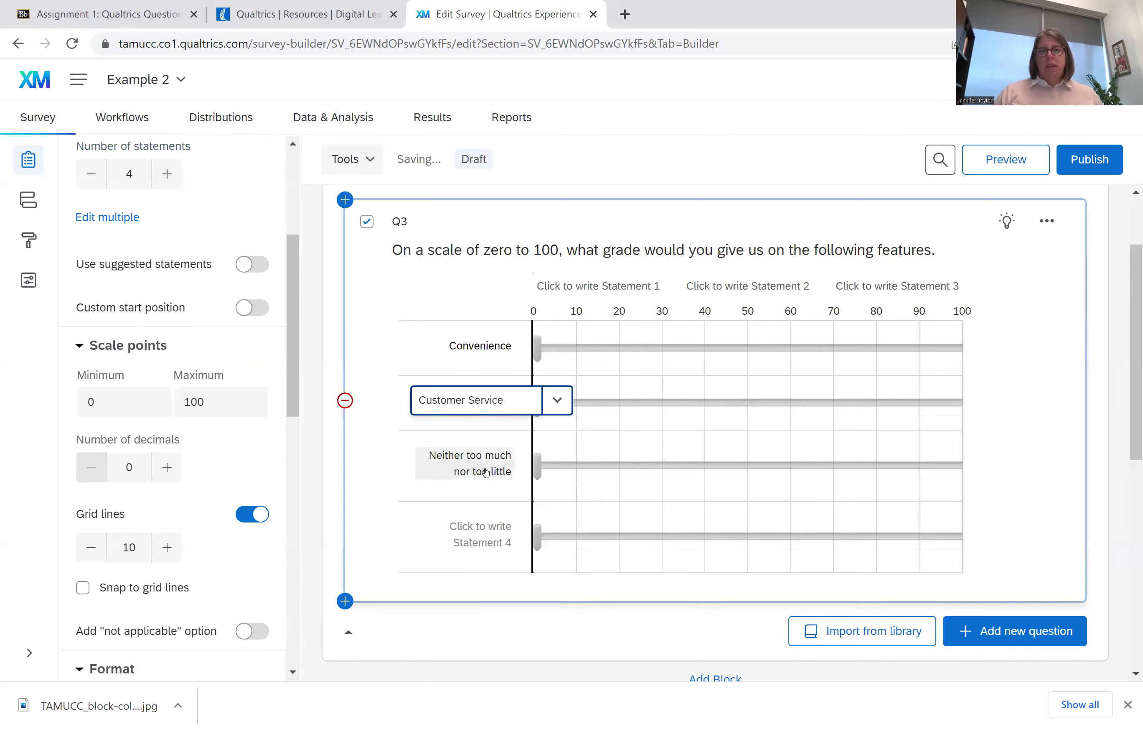
left_click(469, 464)
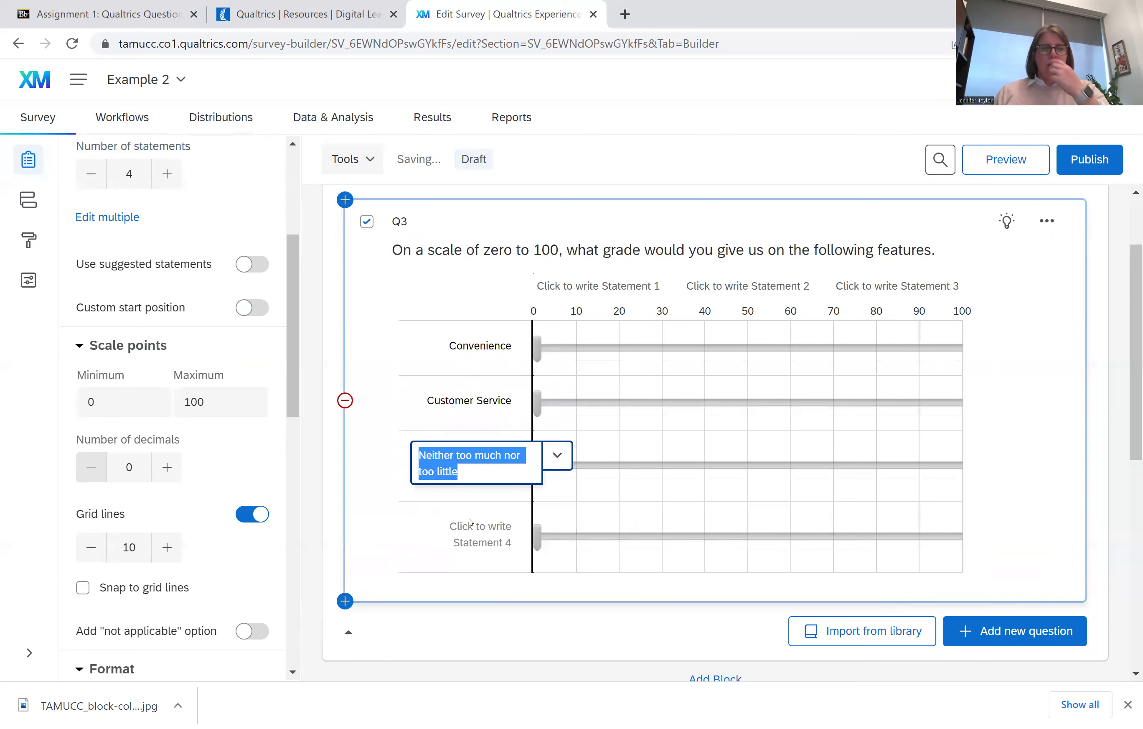
Step: Reduce the statements to two and set the Convenience slider's start value to 82
left_click(470, 524)
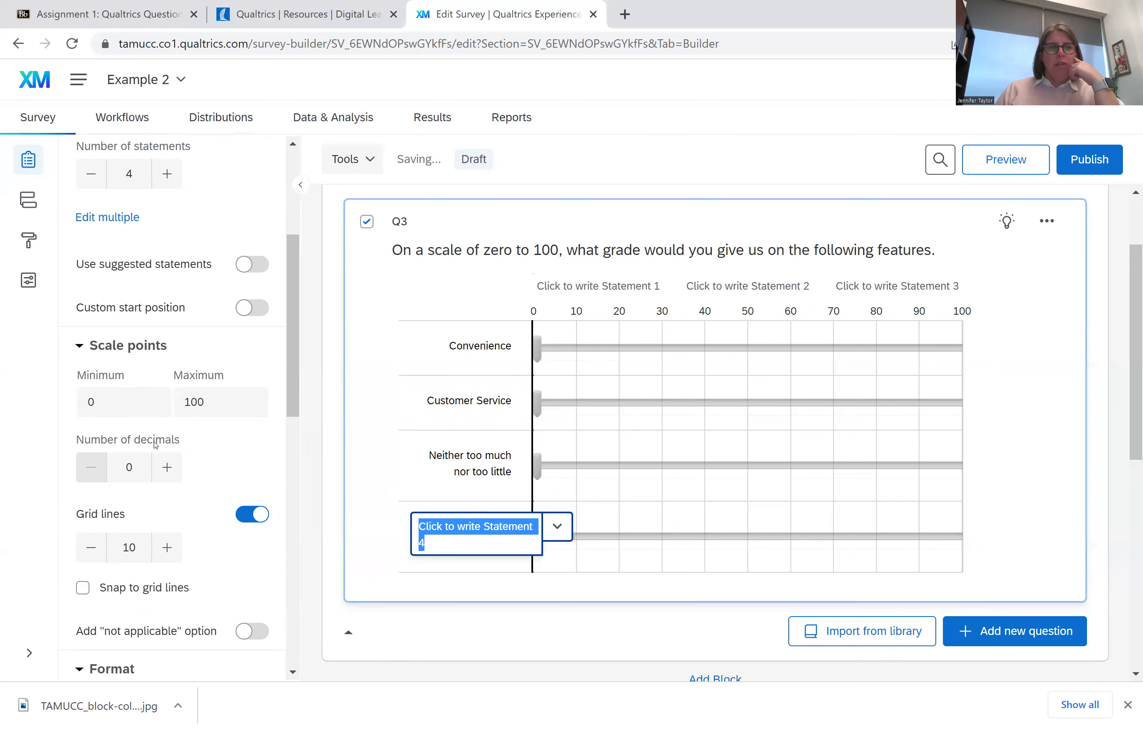
scroll(135, 326, "up", 2)
left_click(91, 257)
left_click(90, 257)
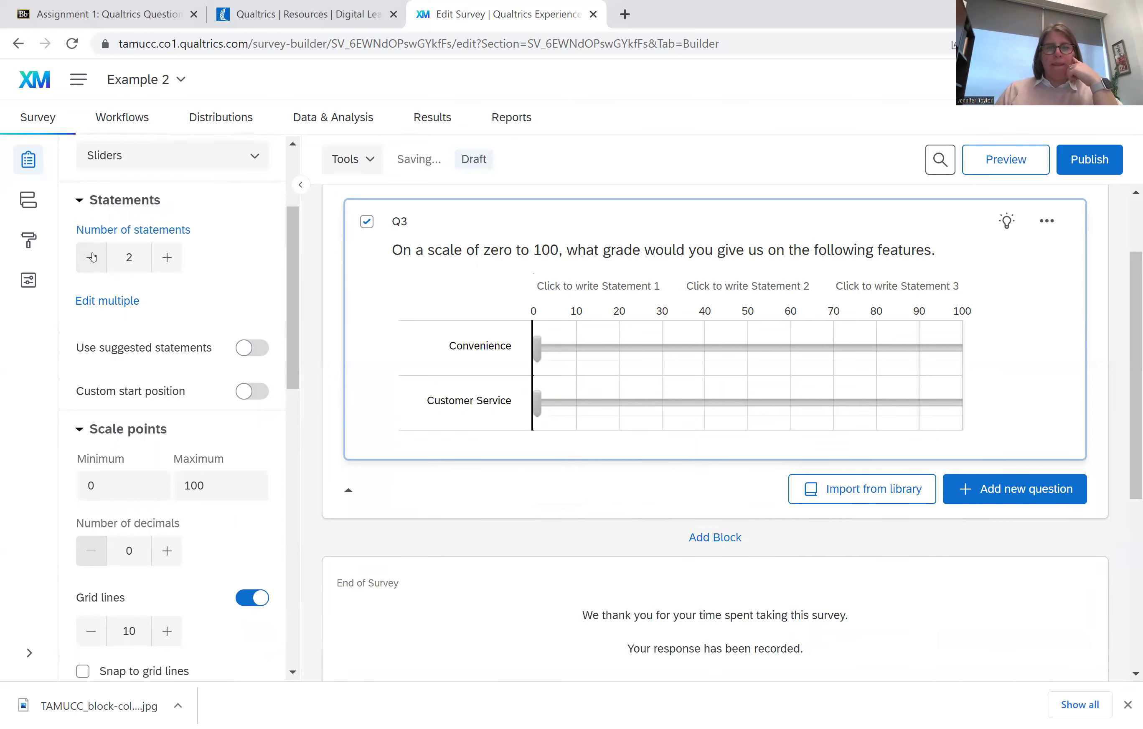
left_click_drag(537, 348, 886, 361)
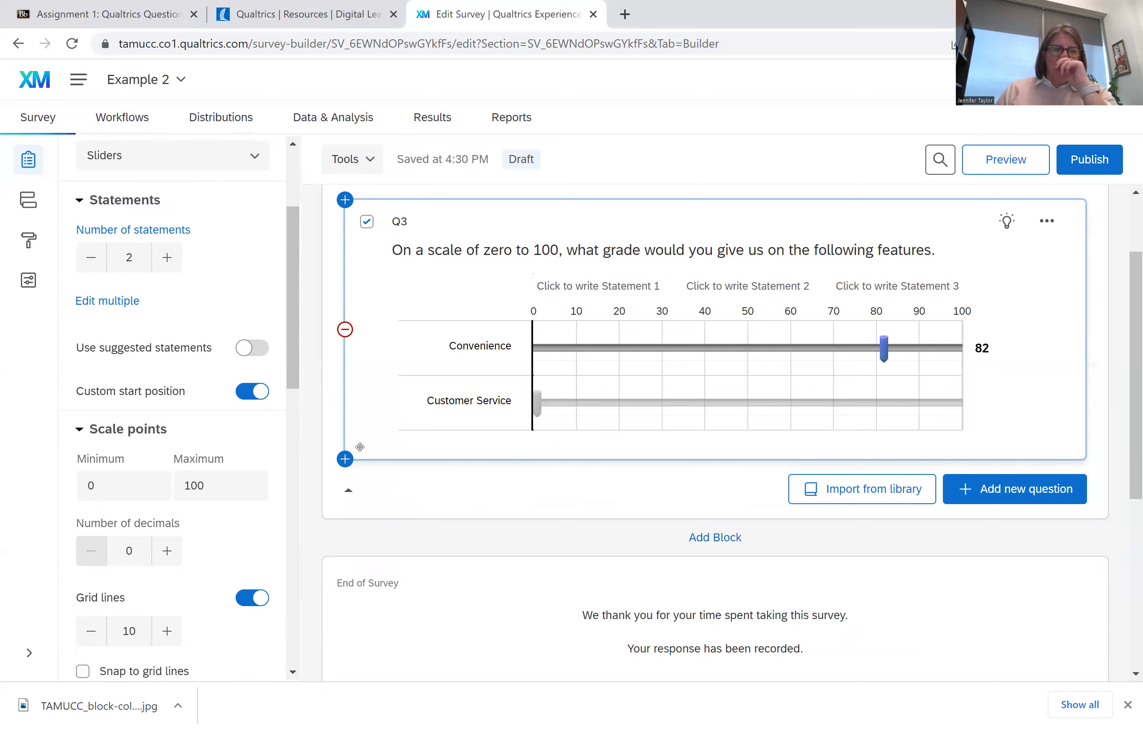
scroll(139, 301, "up", 3)
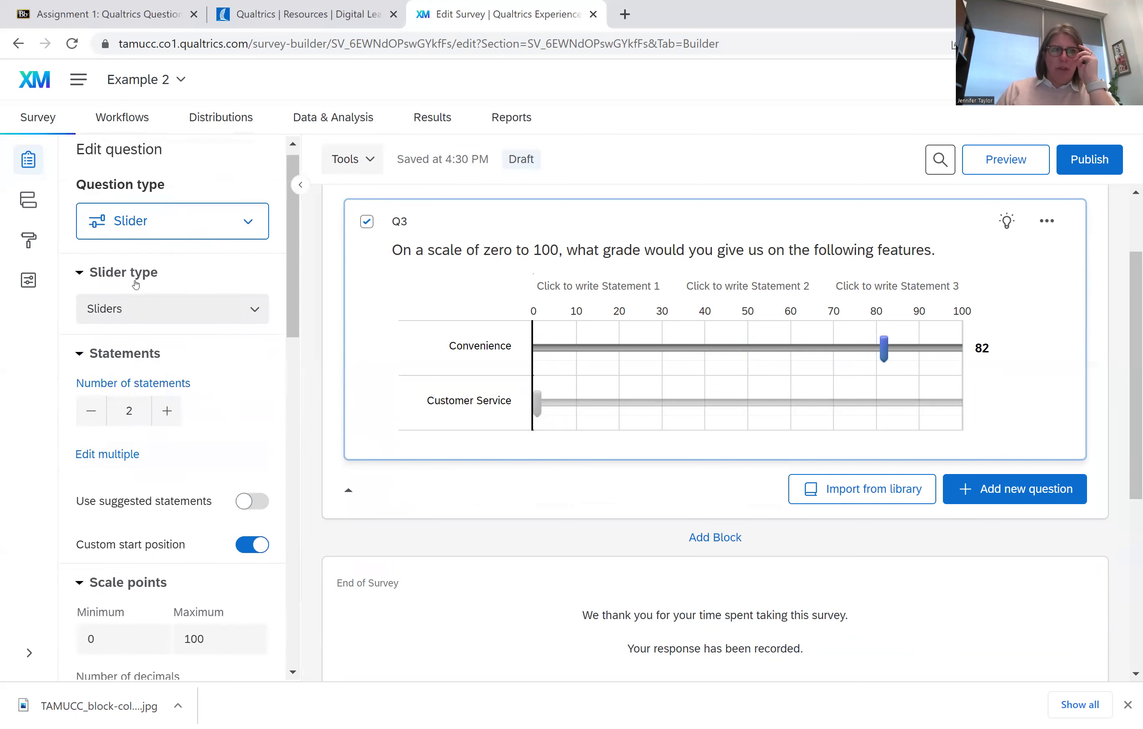
Step: Convert Q3 to a Form field question with four fields
left_click(245, 232)
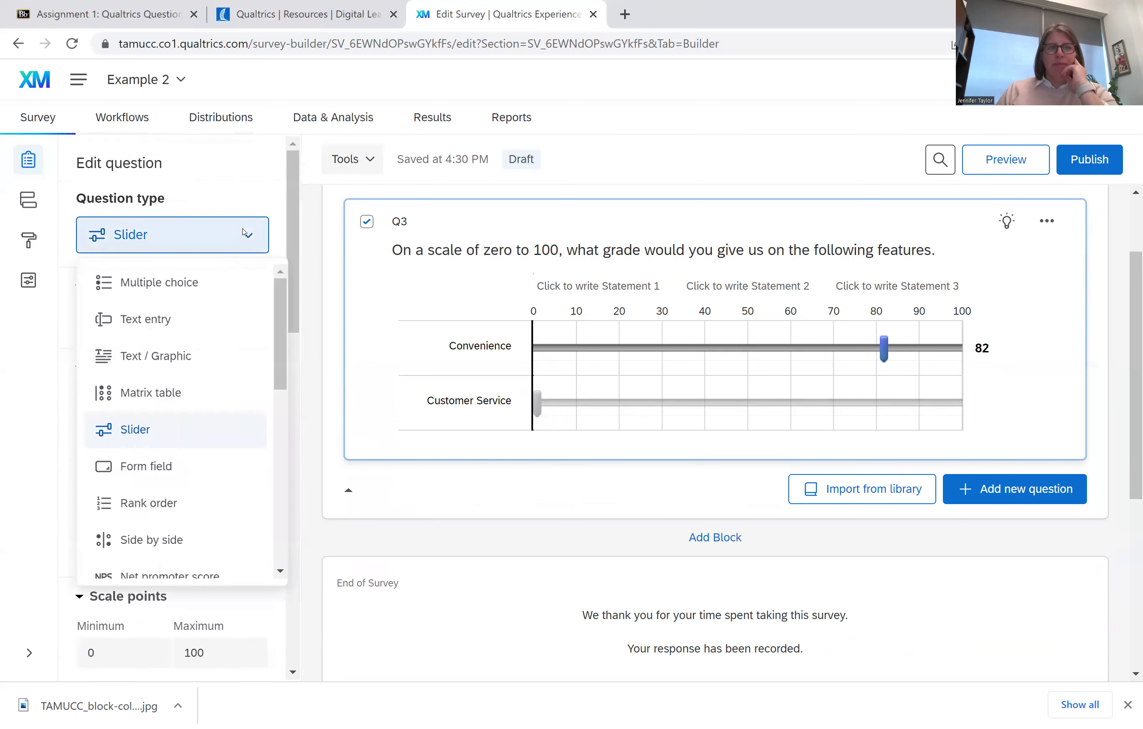
left_click(199, 471)
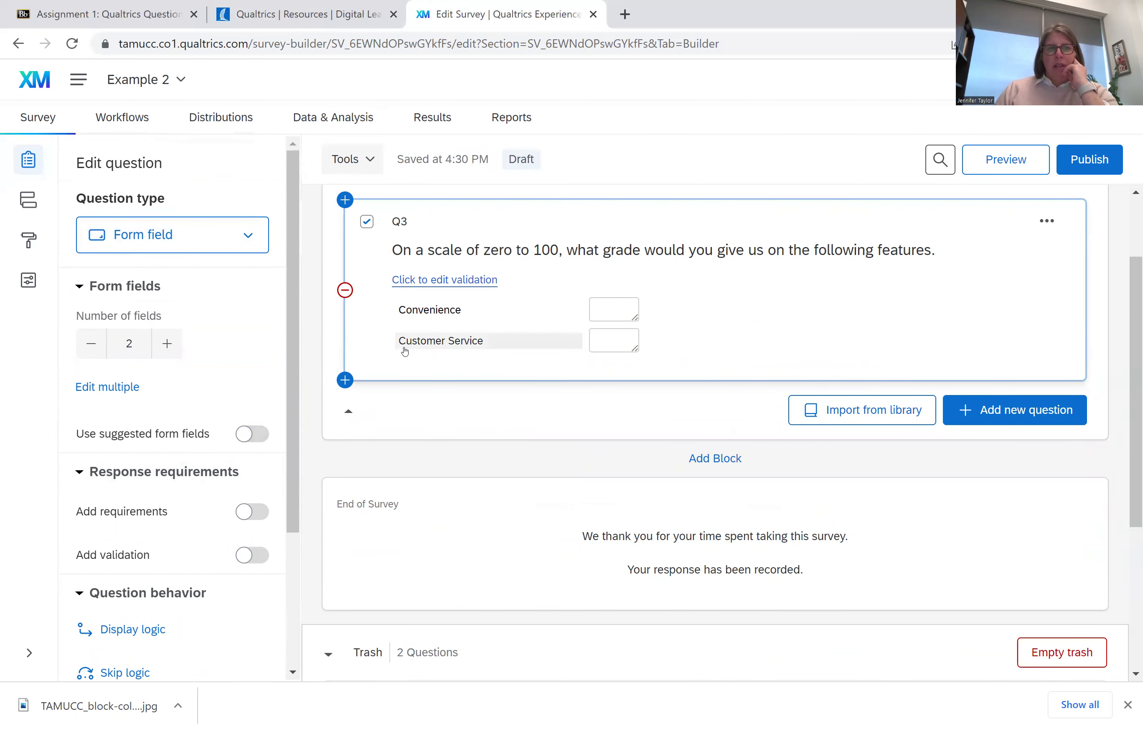
left_click(174, 346)
left_click(174, 346)
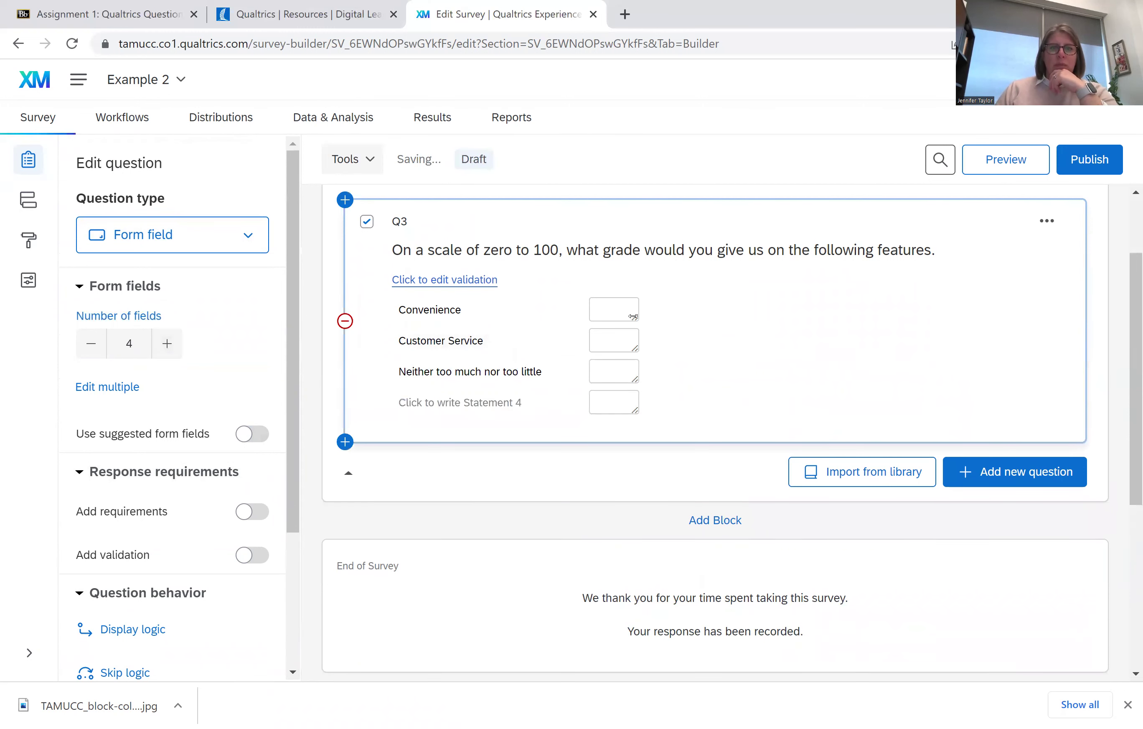
left_click(617, 311)
left_click(617, 340)
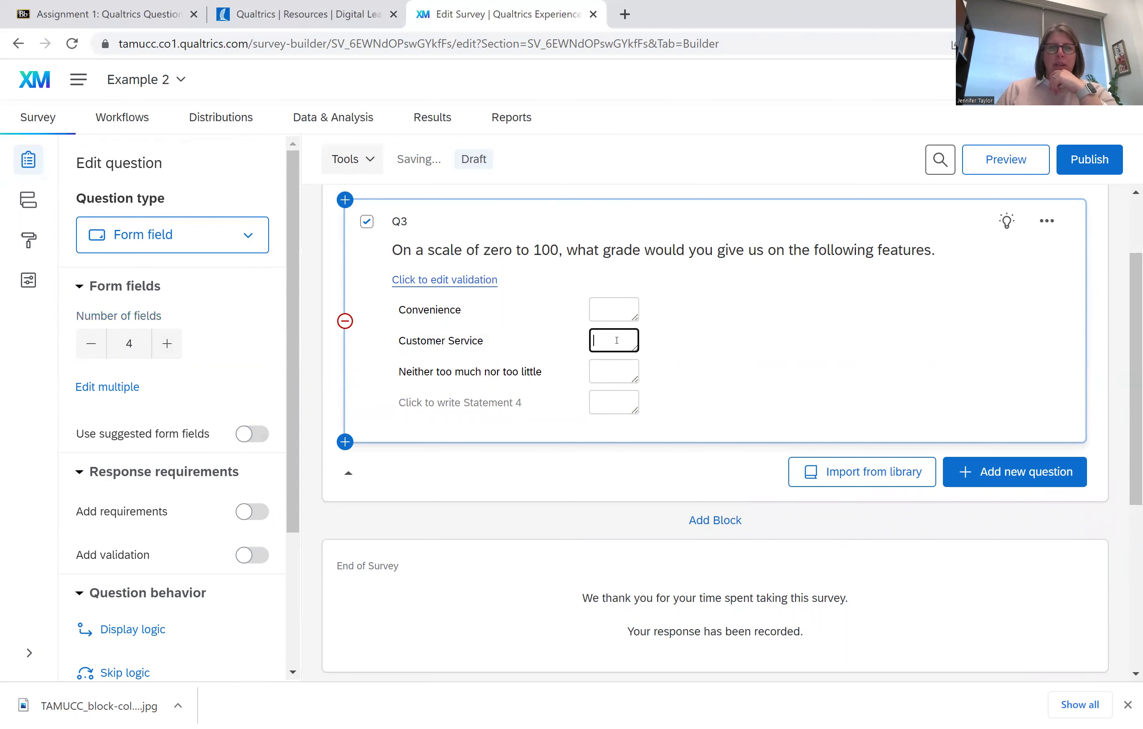
left_click(616, 393)
left_click(247, 235)
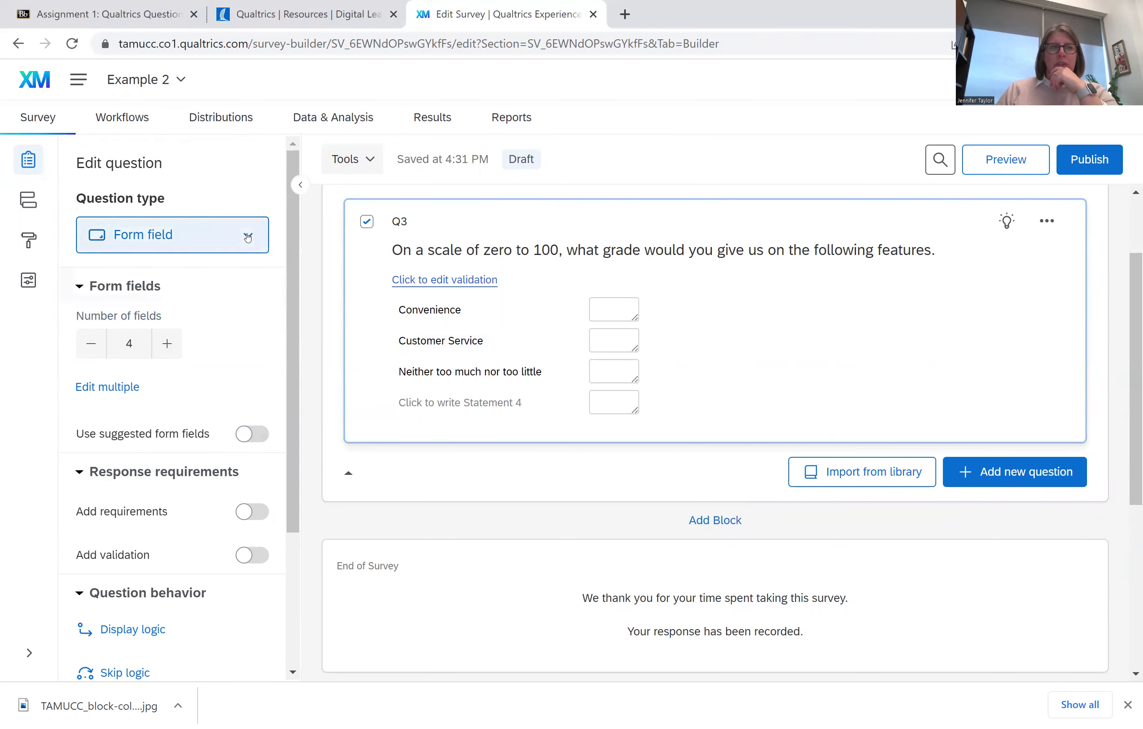
Step: Make Q3 a Rank order question and try the radio button and text box formats
left_click(169, 503)
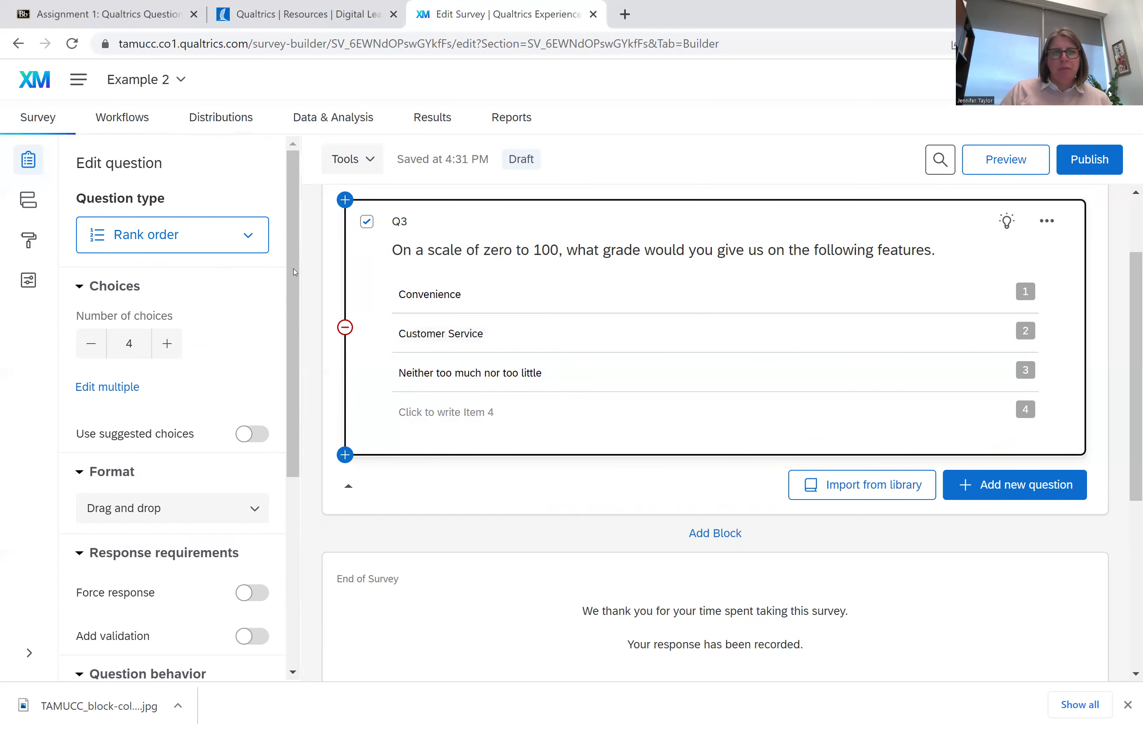
left_click(253, 509)
left_click(179, 582)
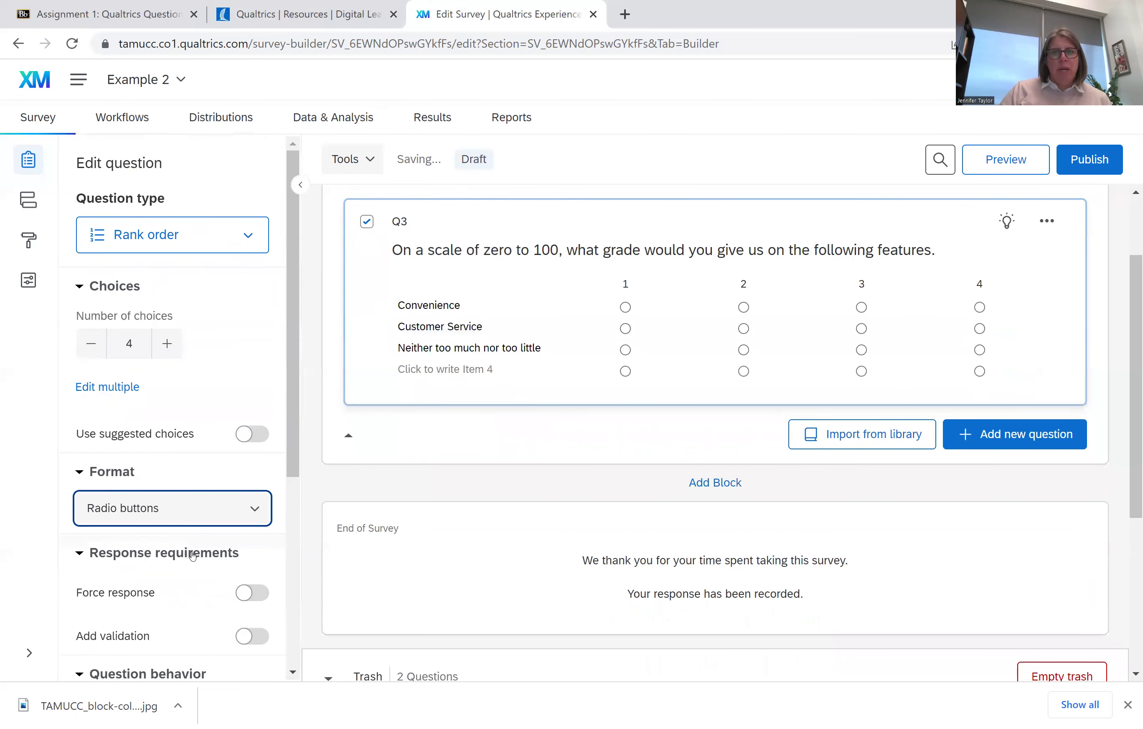
left_click(264, 508)
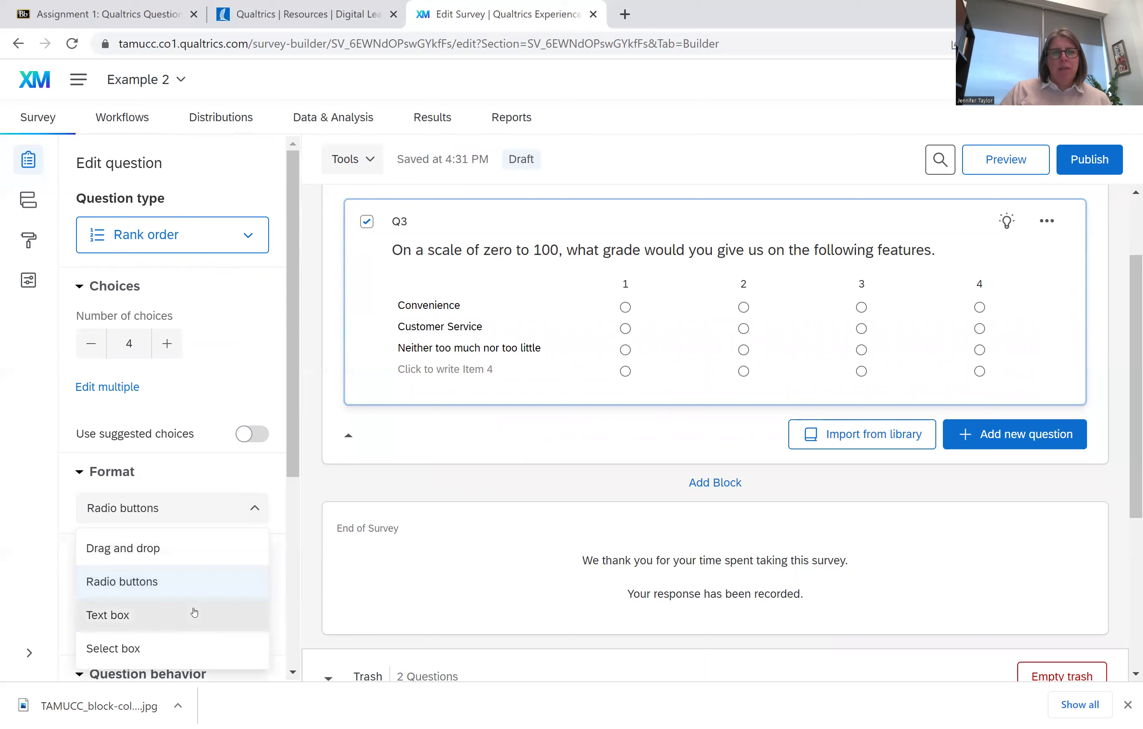
left_click(227, 613)
Step: Try the select box format, then settle on the drag and drop format
left_click(235, 514)
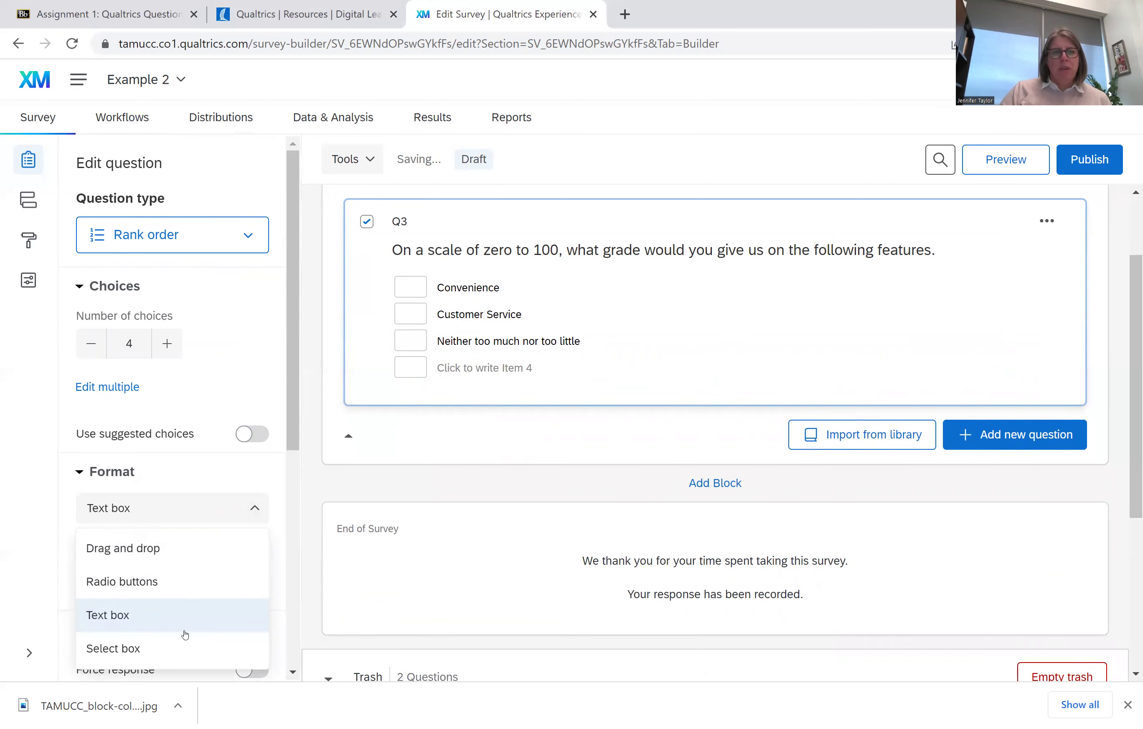
left_click(181, 649)
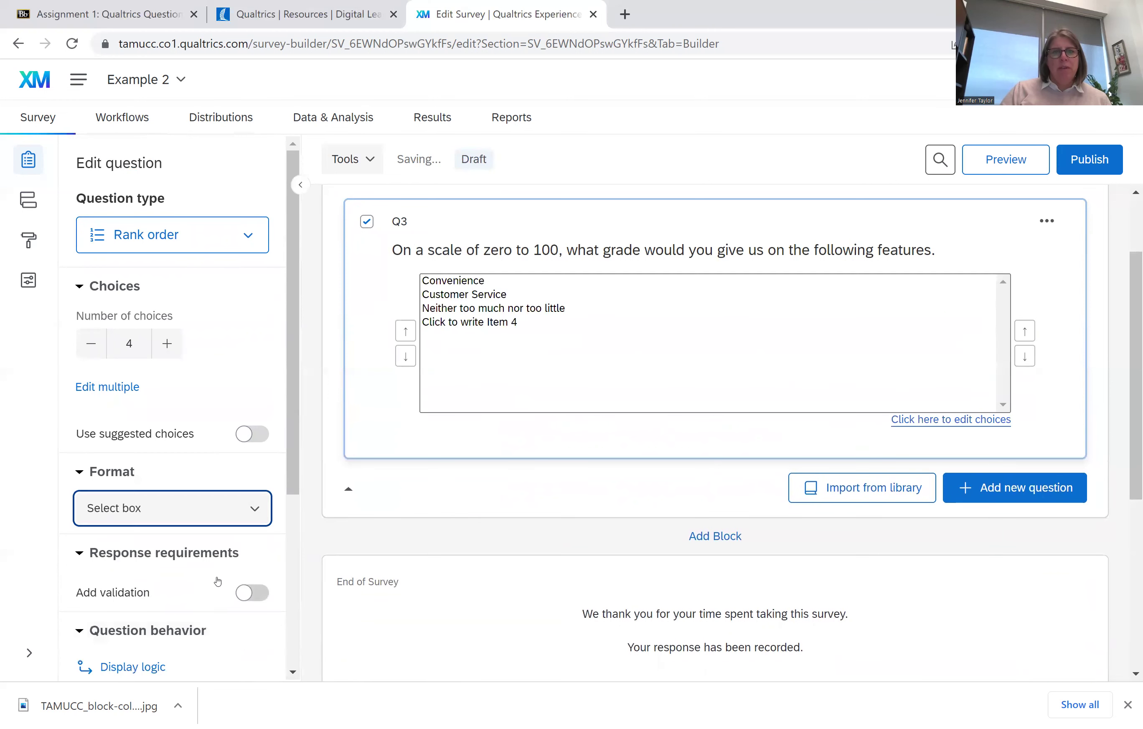
left_click(246, 513)
left_click(201, 549)
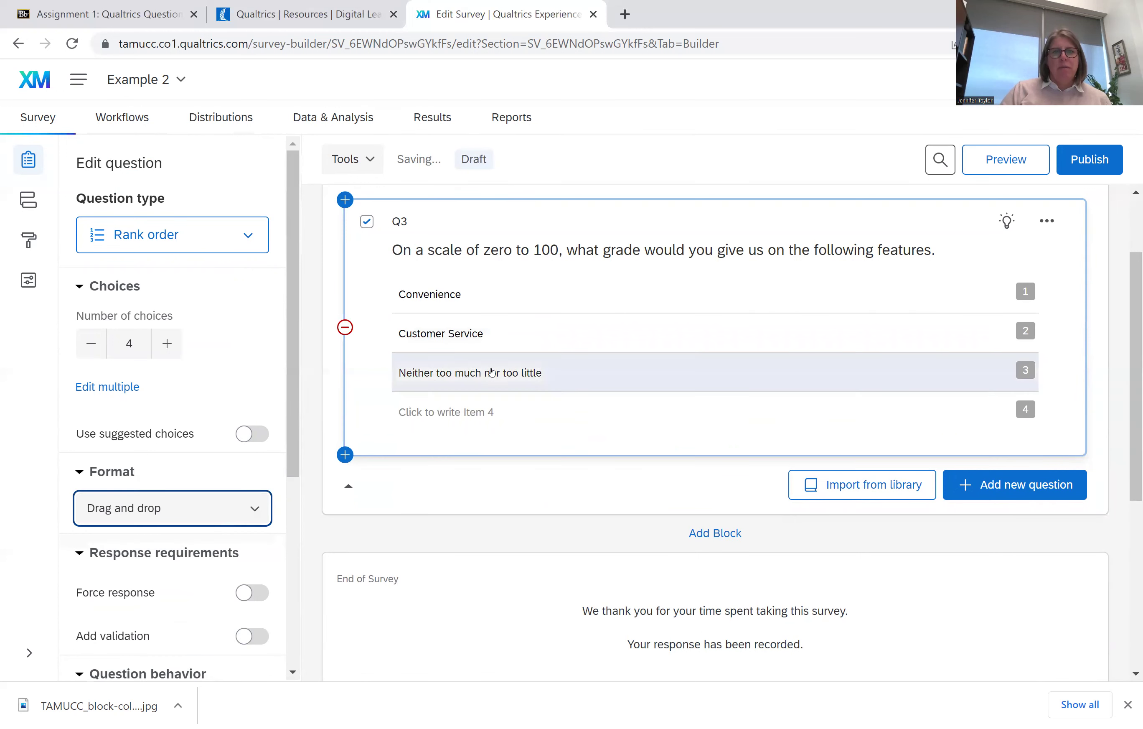
left_click(253, 234)
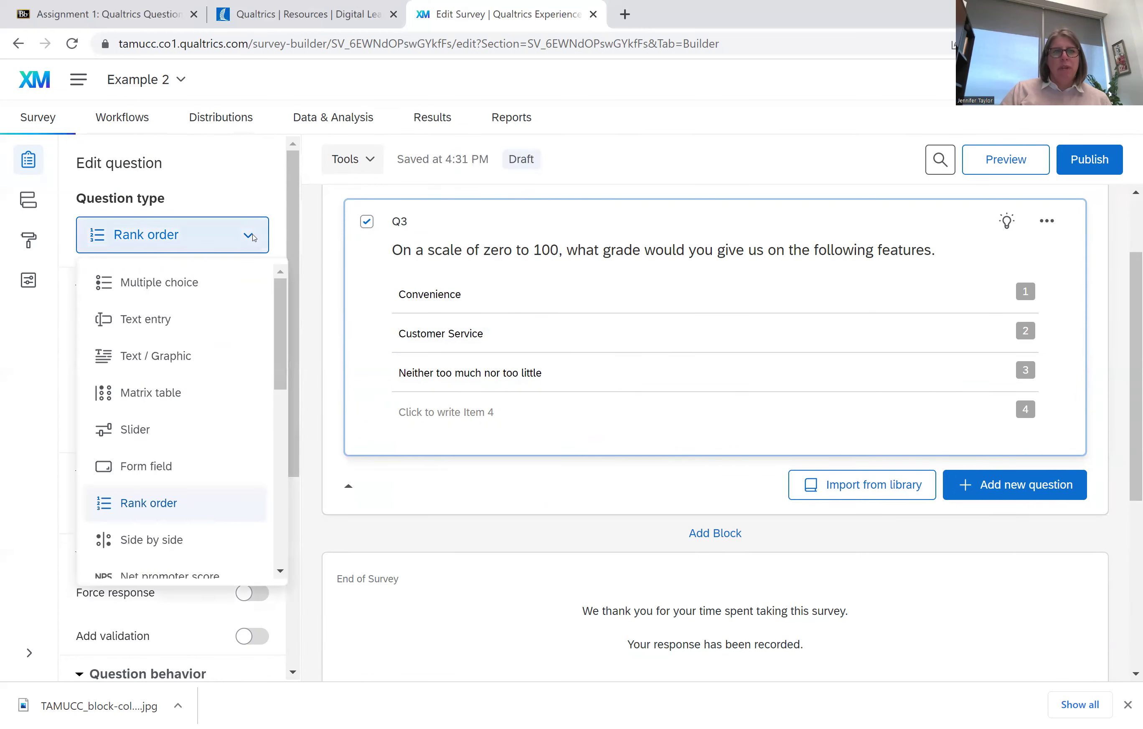
Step: Switch Q3 to a Side by side grid with answer columns for each feature statement
left_click(191, 466)
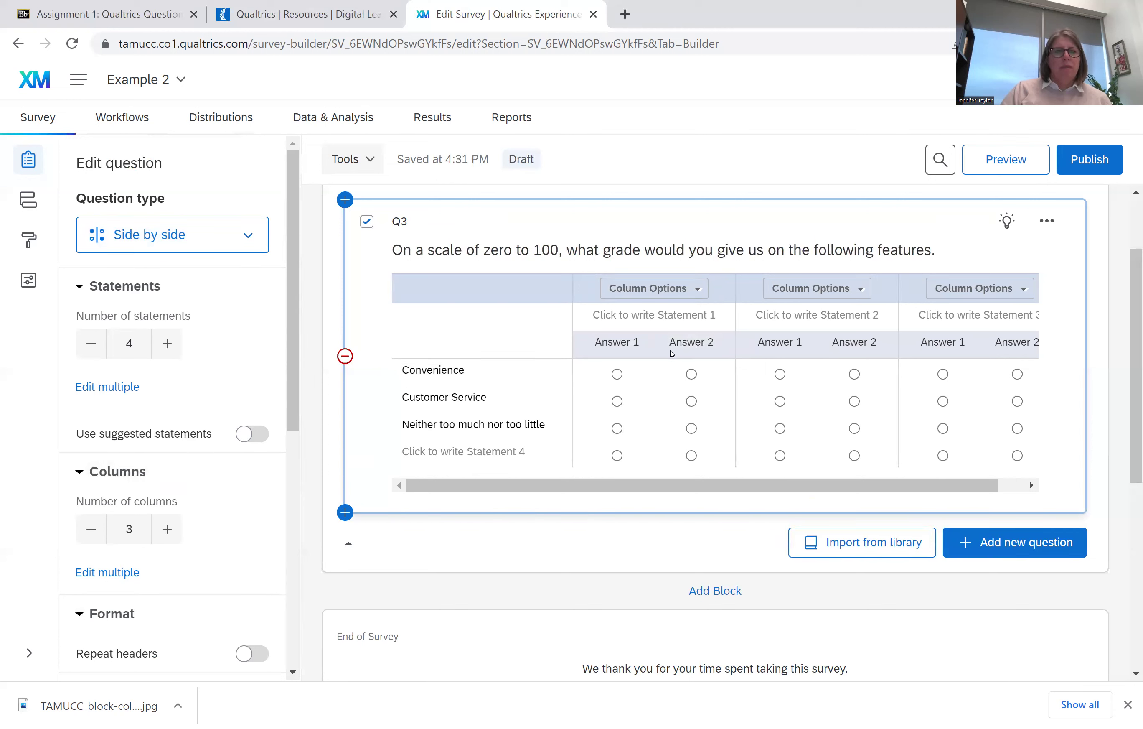
left_click(183, 235)
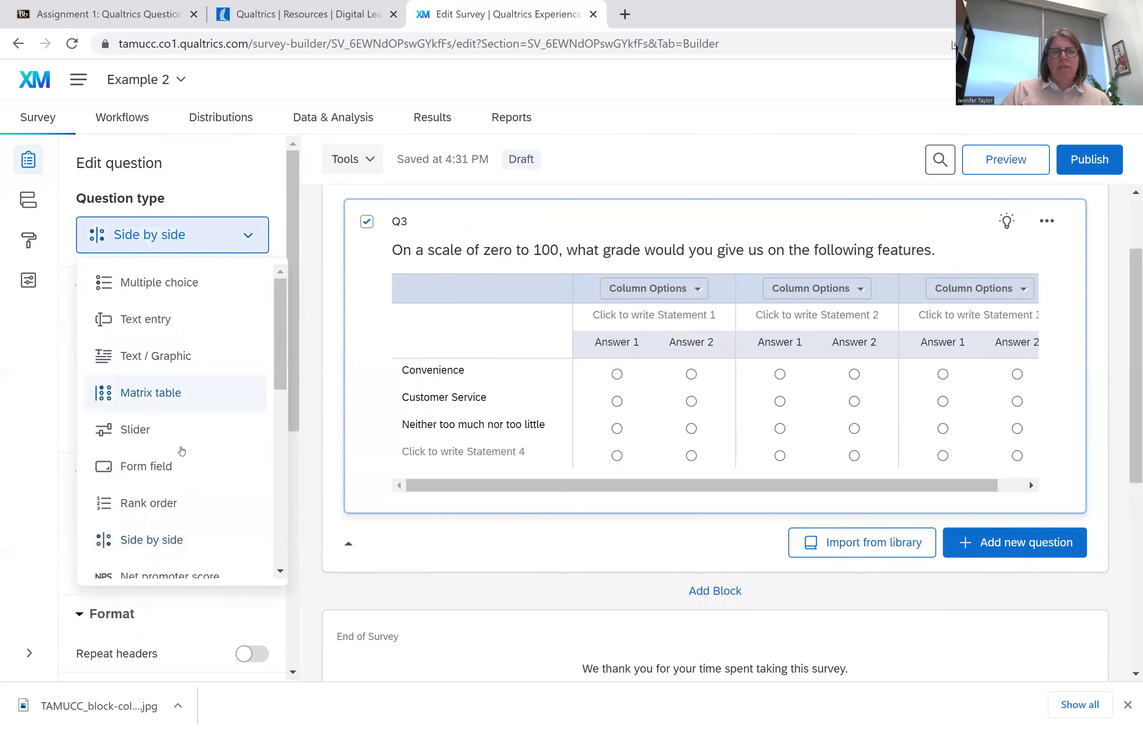
scroll(182, 452, "down", 2)
scroll(182, 451, "down", 2)
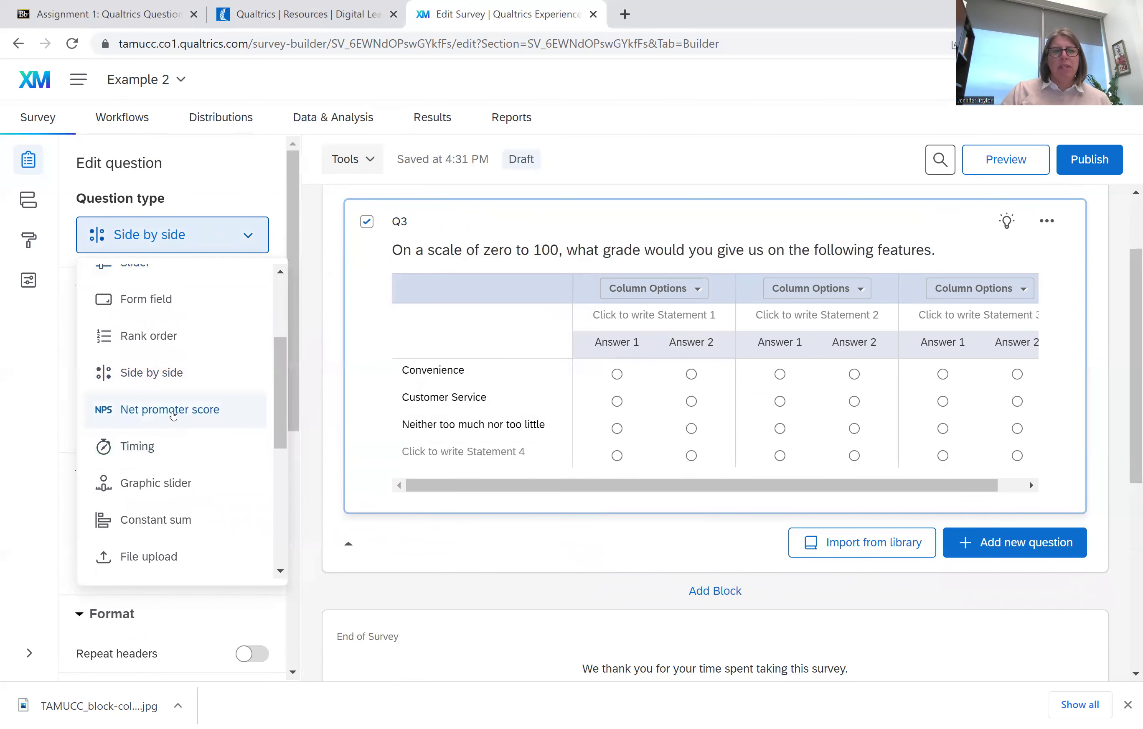
Step: Make Q3 Net Promoter Score: 'On a scale of 0 to 10, how likely would you be to recommend our products to a friend or family member.'
left_click(174, 414)
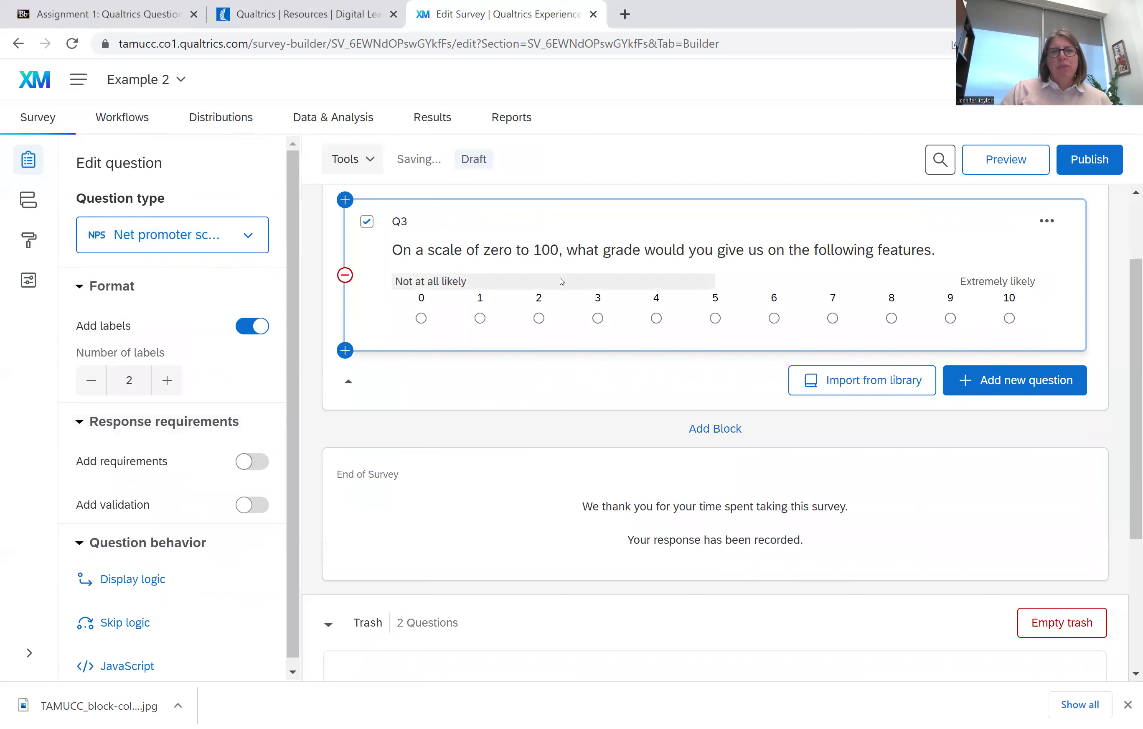
left_click(654, 253)
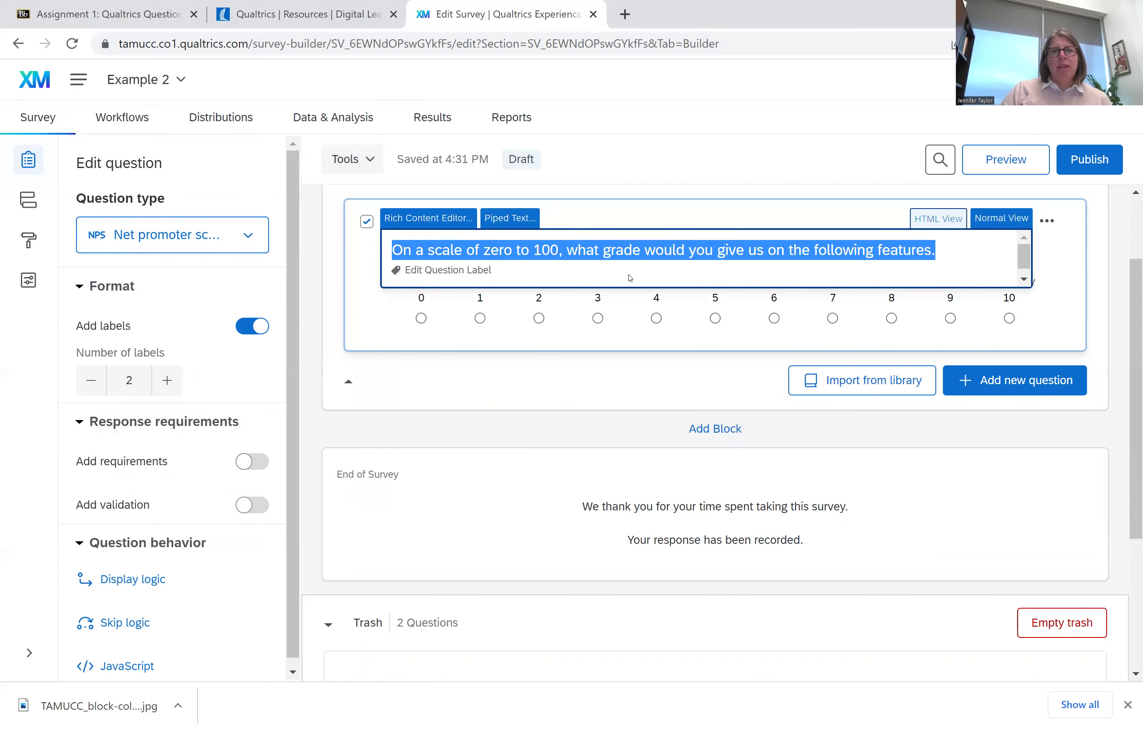
type("On")
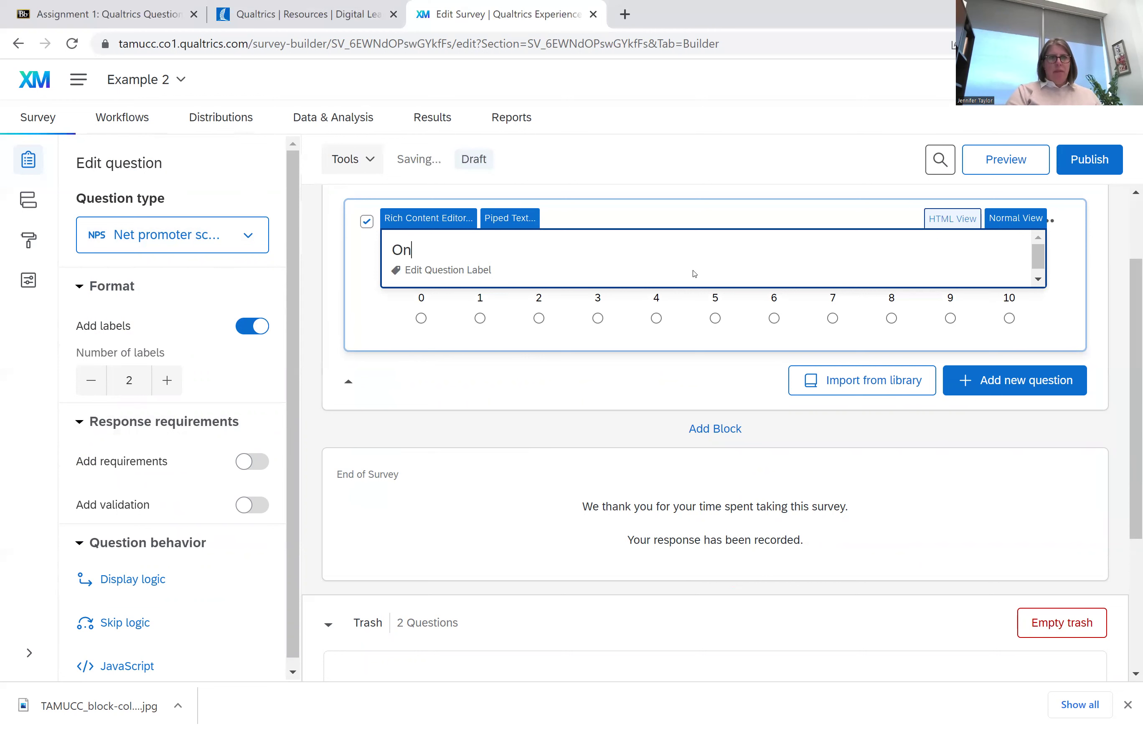
type(" a scale of")
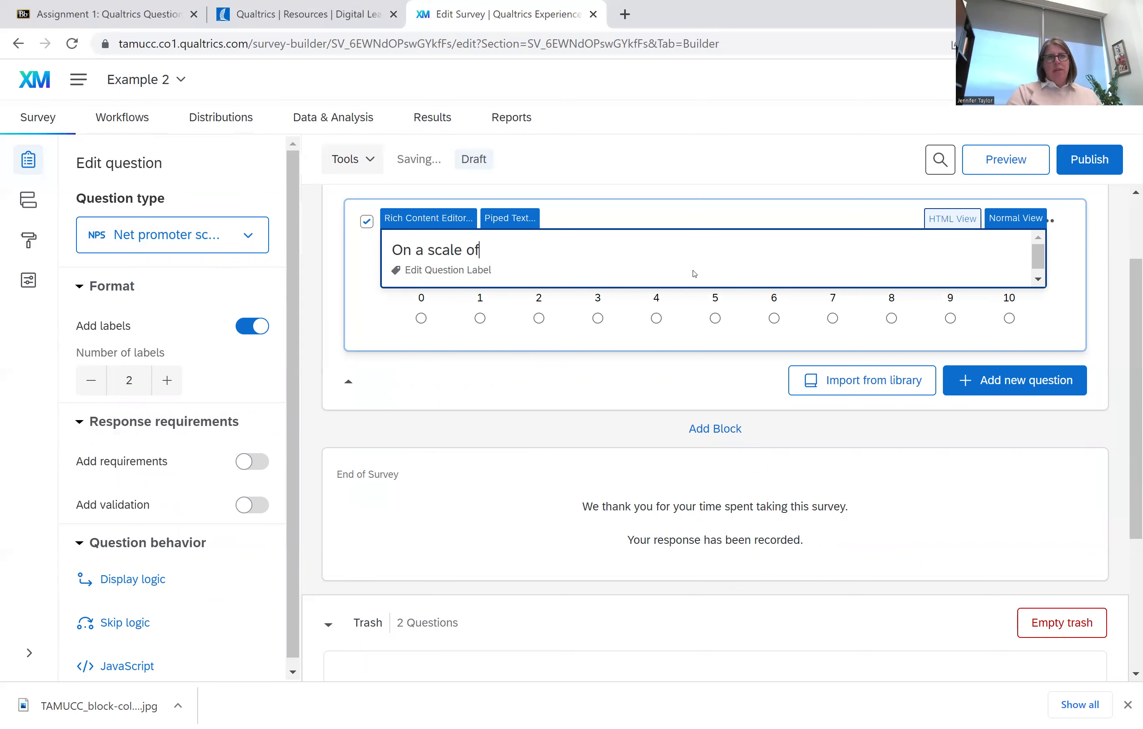
type(" 1 to 10 , how l")
key("BackSpace")
key("BackSpace")
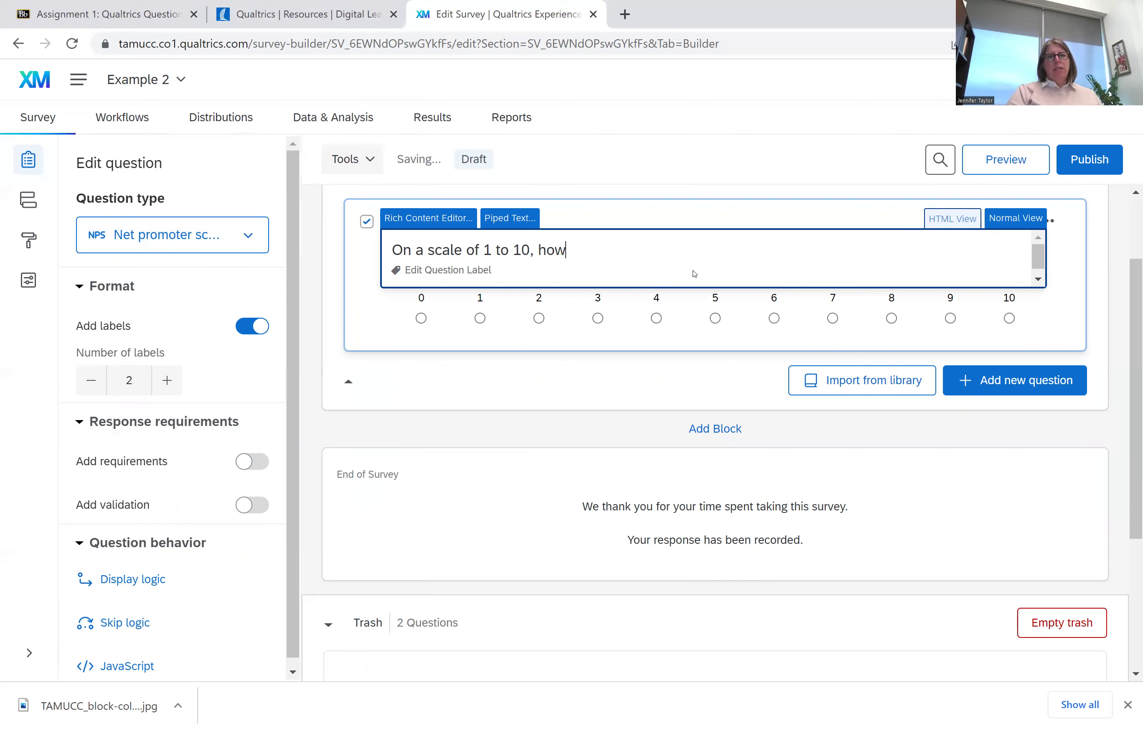
key("BackSpace")
key("BackSpace")
key("BackSpace")
key("BackSpace")
key("BackSpace")
key("BackSpace")
key("BackSpace")
key("BackSpace")
key("BackSpace")
key("BackSpace")
key("BackSpace")
key("BackSpace")
key("BackSpace")
type("0 t")
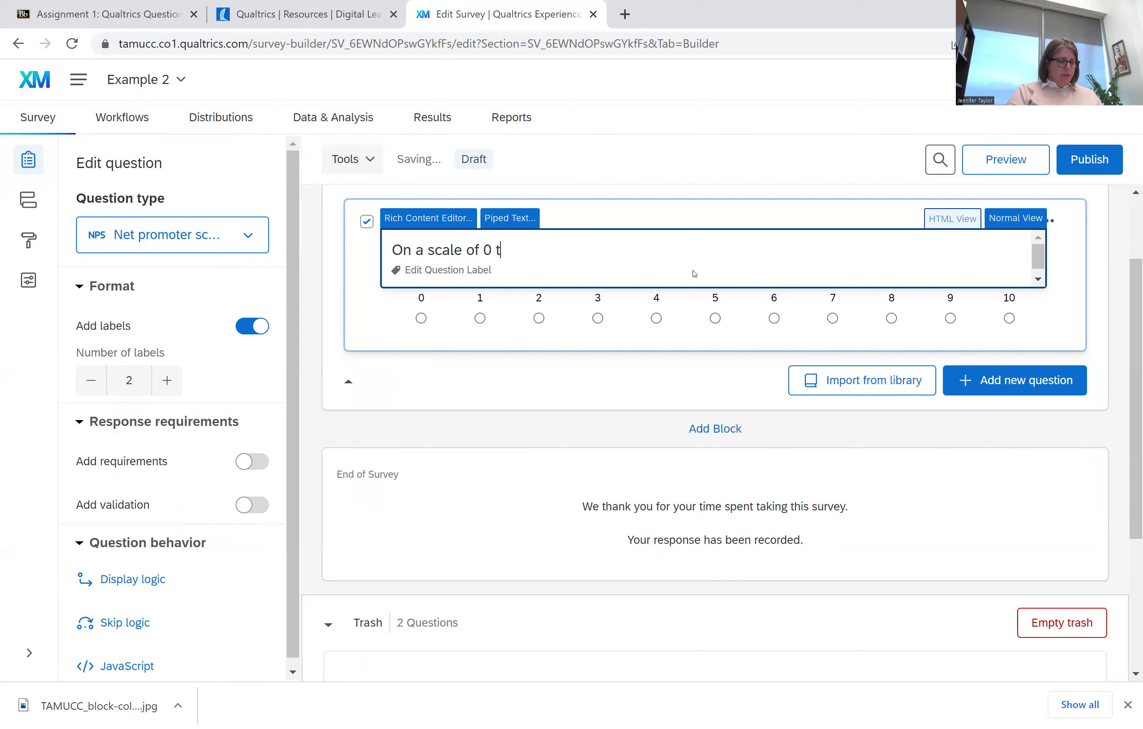
type("o 10, how lik")
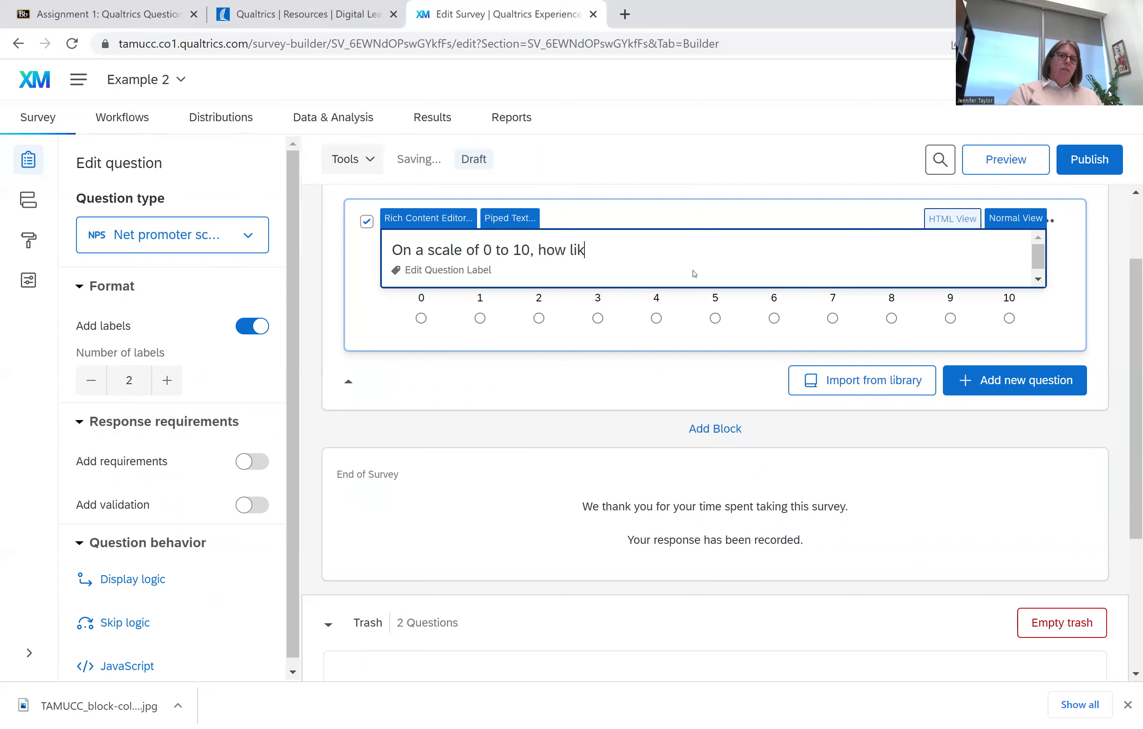
type("ely would you be")
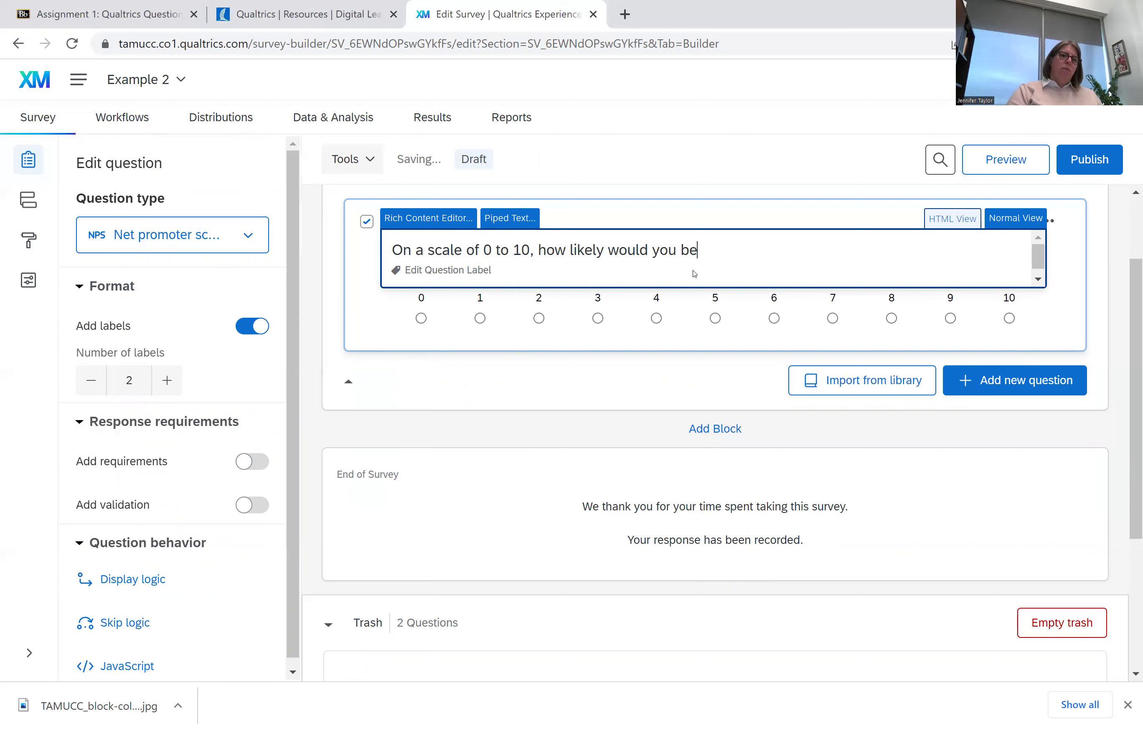
type(" to recommend")
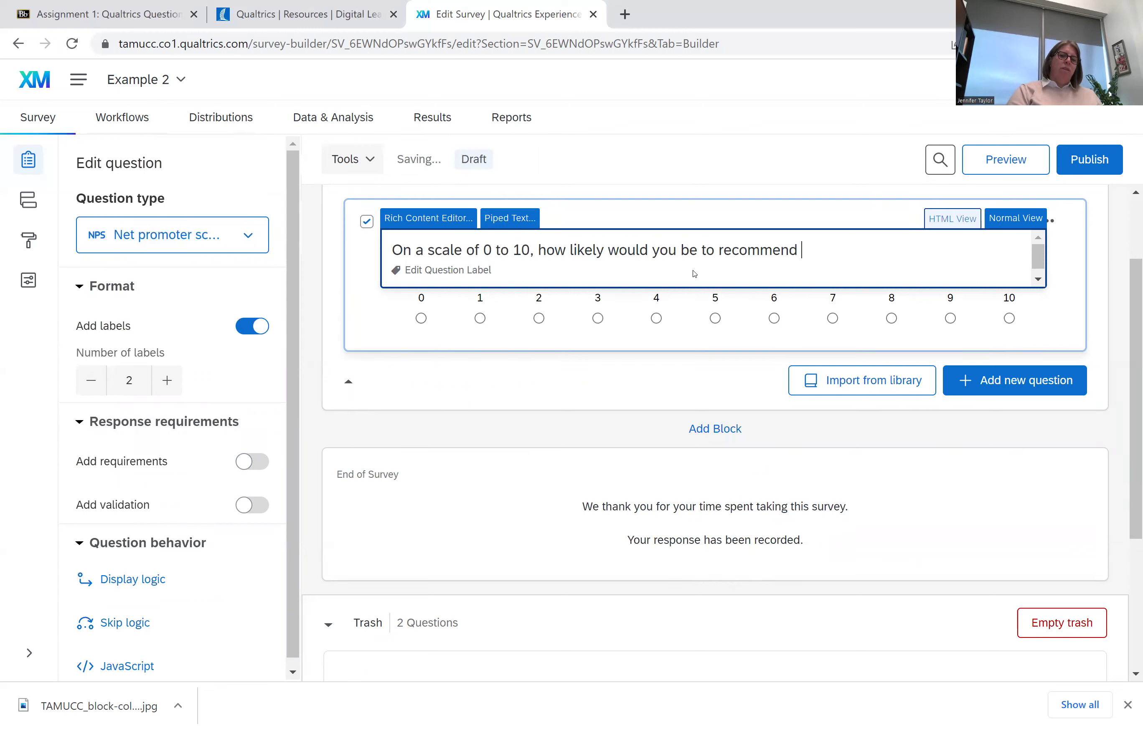
type(" ou")
key("BackSpace")
type("our products")
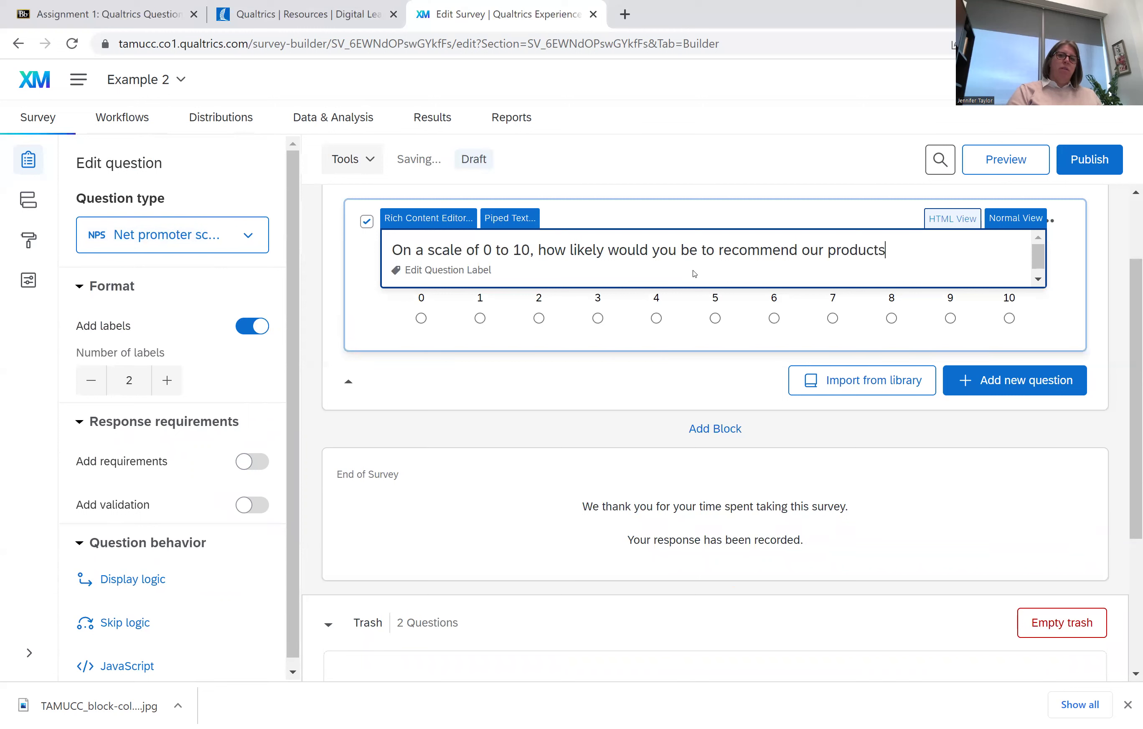
type(" to a friend or family")
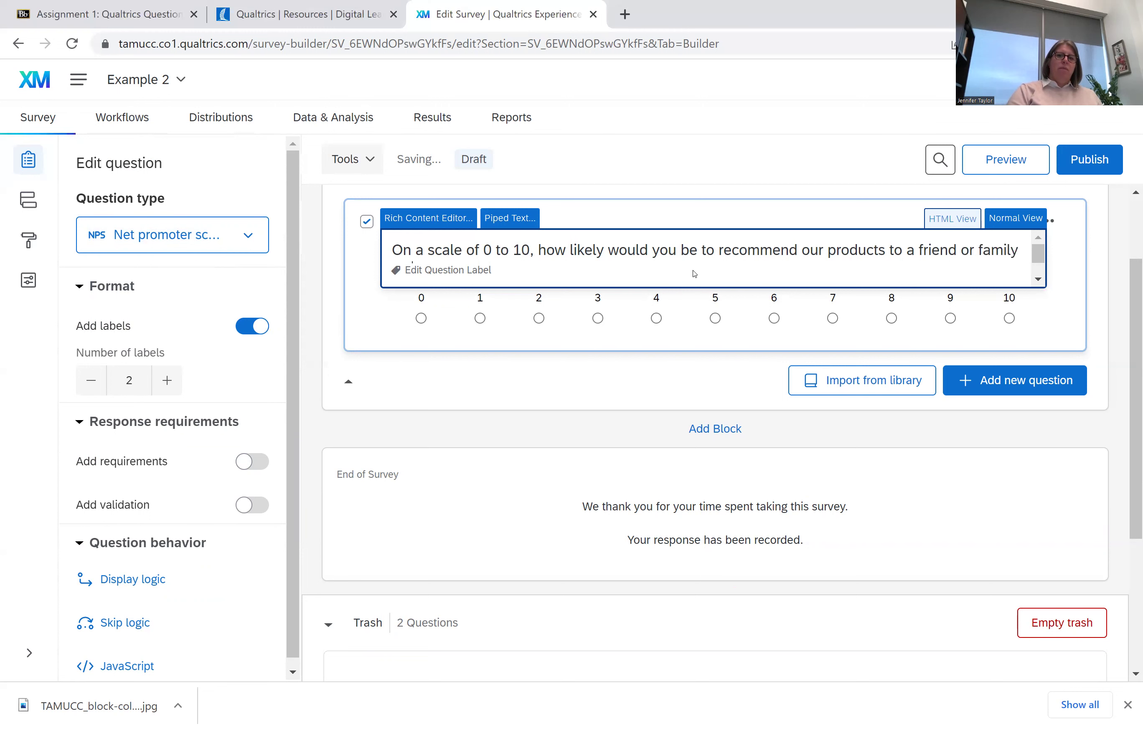
type(" member.")
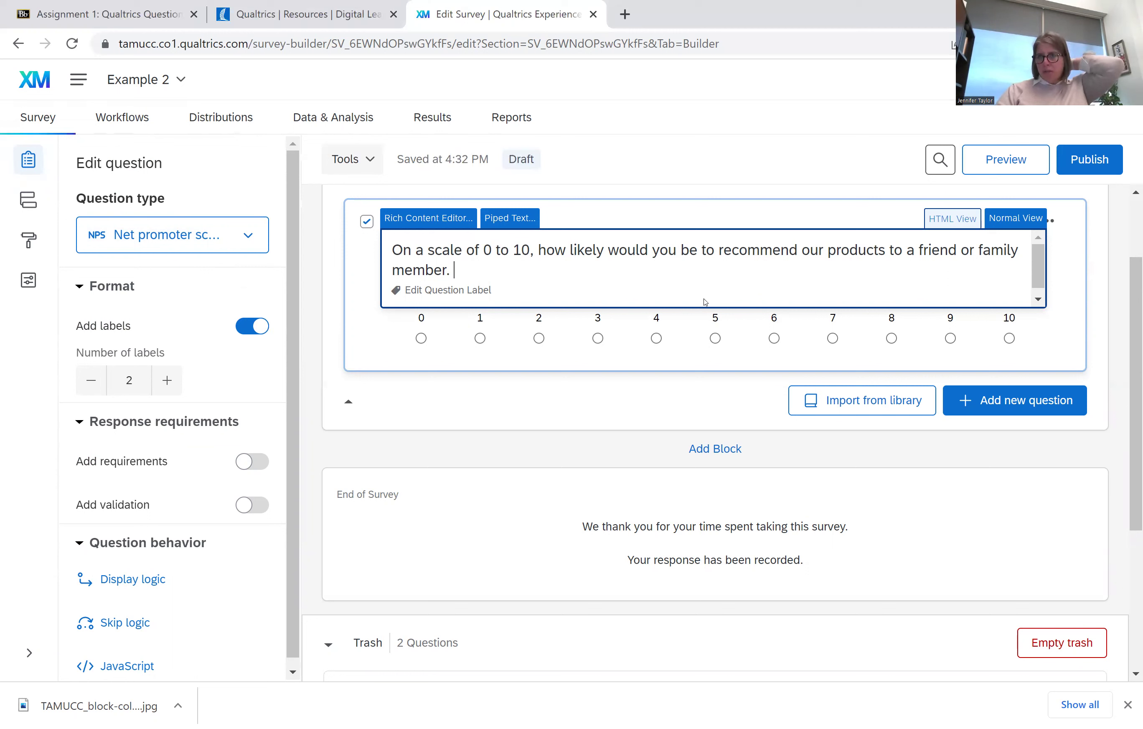
left_click(408, 344)
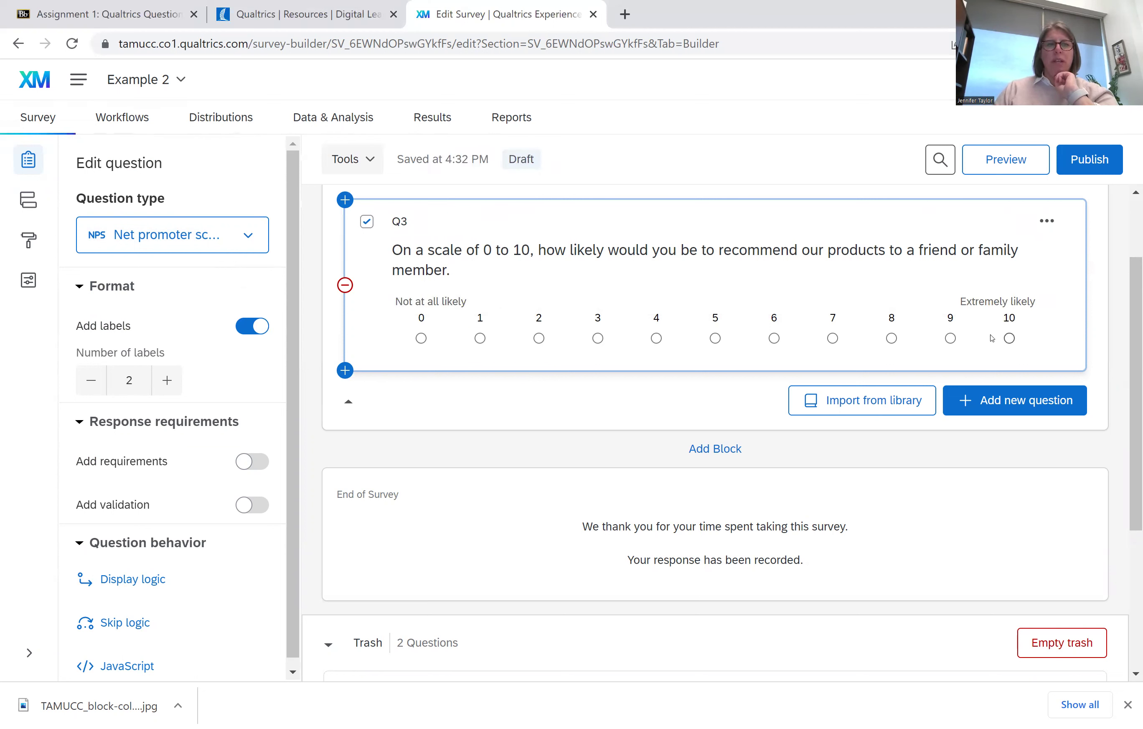
Step: Convert Q3 to a Timing question, then preview the Graphic slider question type
left_click(244, 234)
scroll(199, 428, "down", 5)
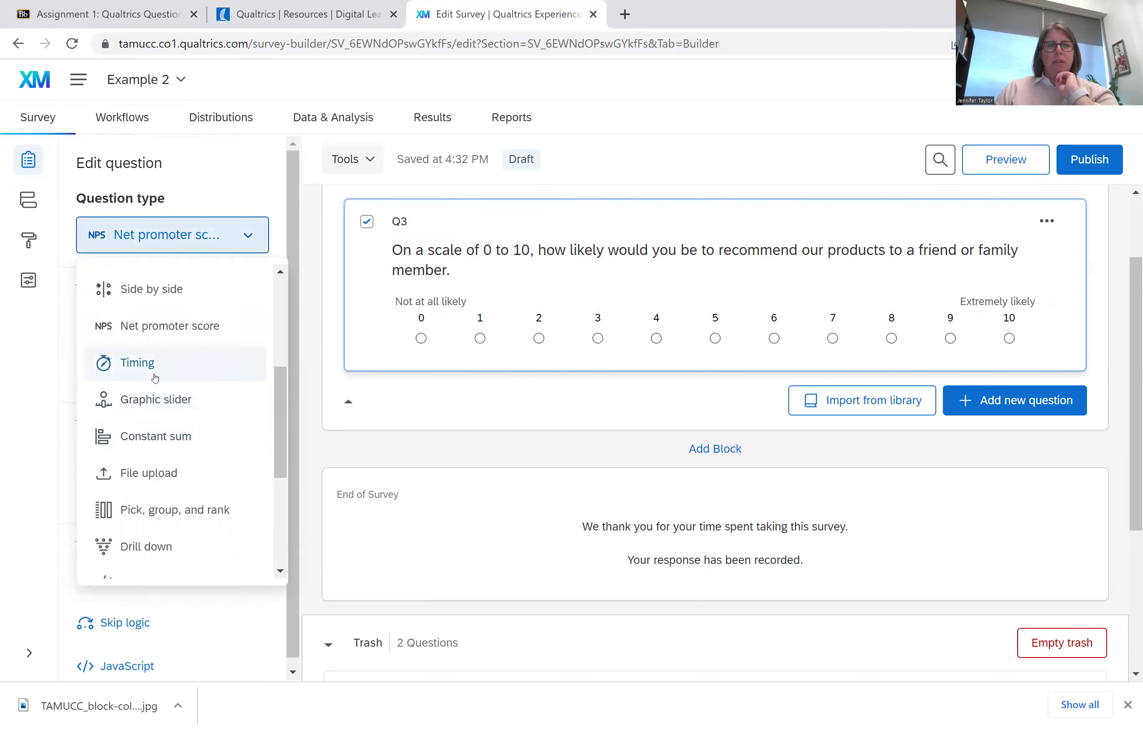
left_click(149, 364)
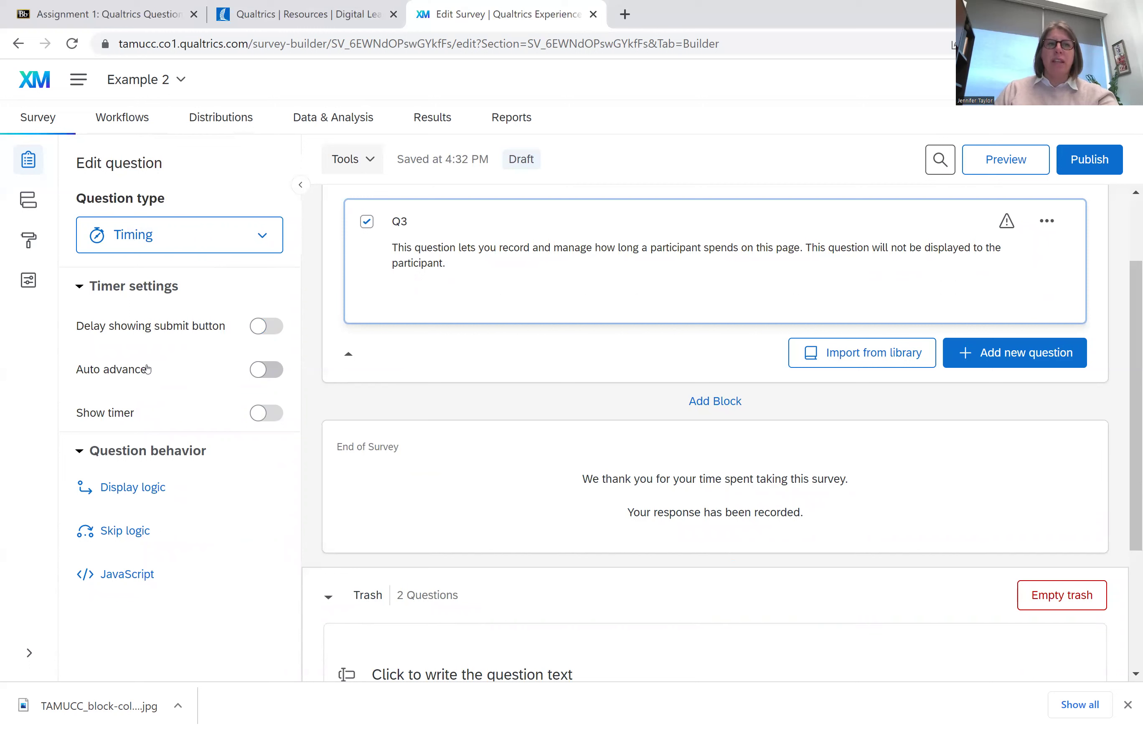
left_click(239, 234)
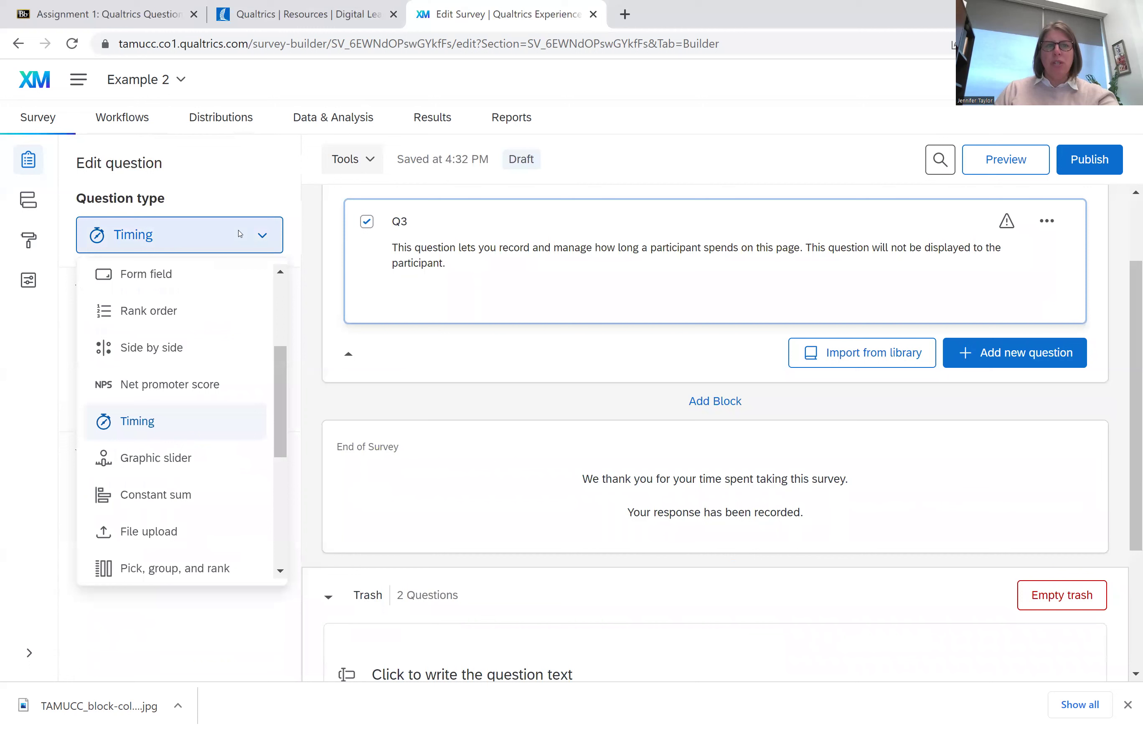
scroll(183, 420, "down", 2)
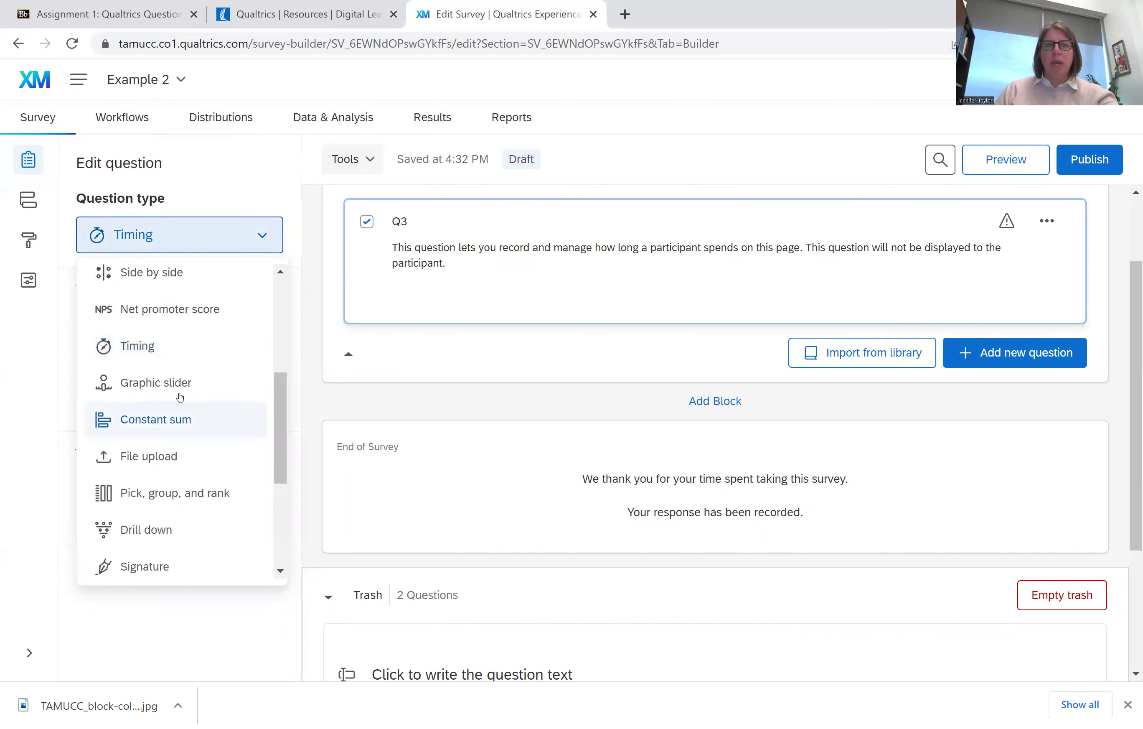
mouse_move(176, 387)
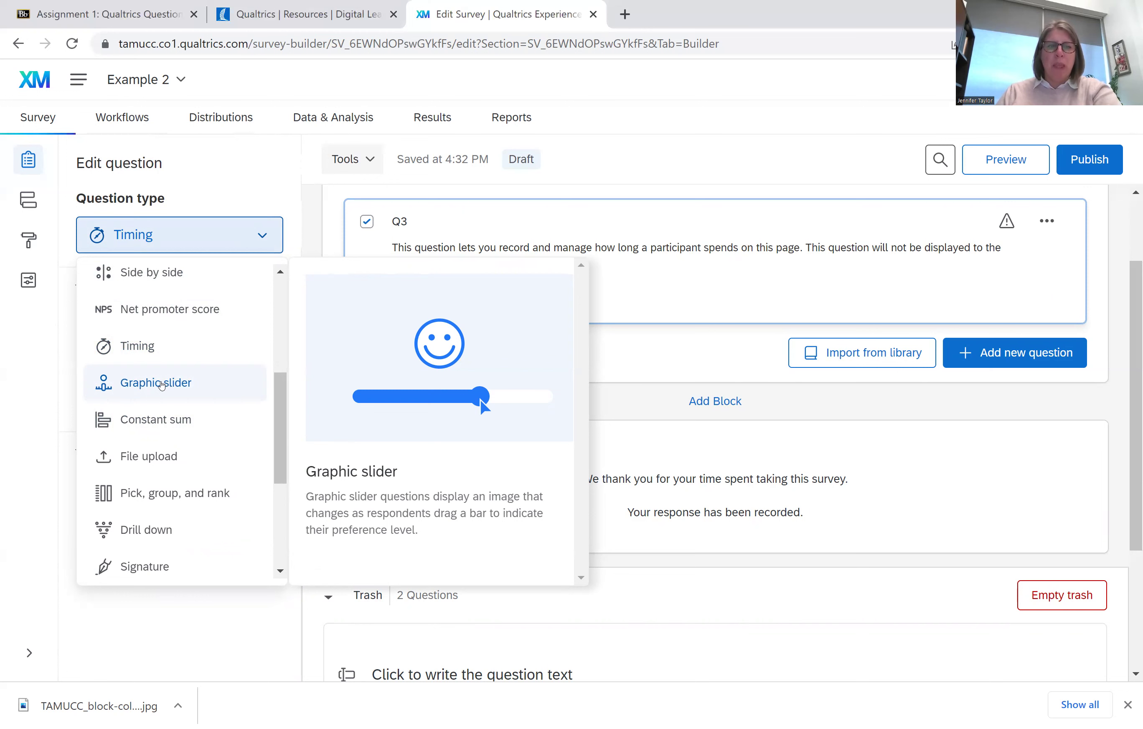
Step: Try Q3 as Graphic slider, Constant sum and File upload questions
left_click(161, 383)
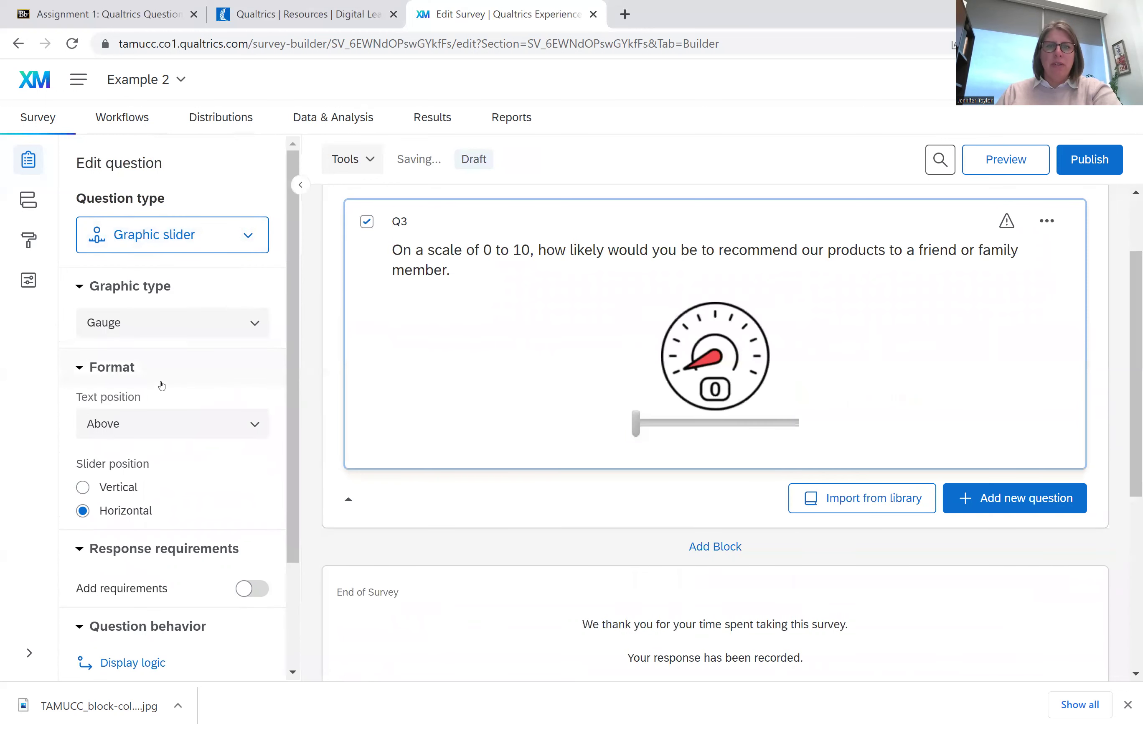
left_click(165, 235)
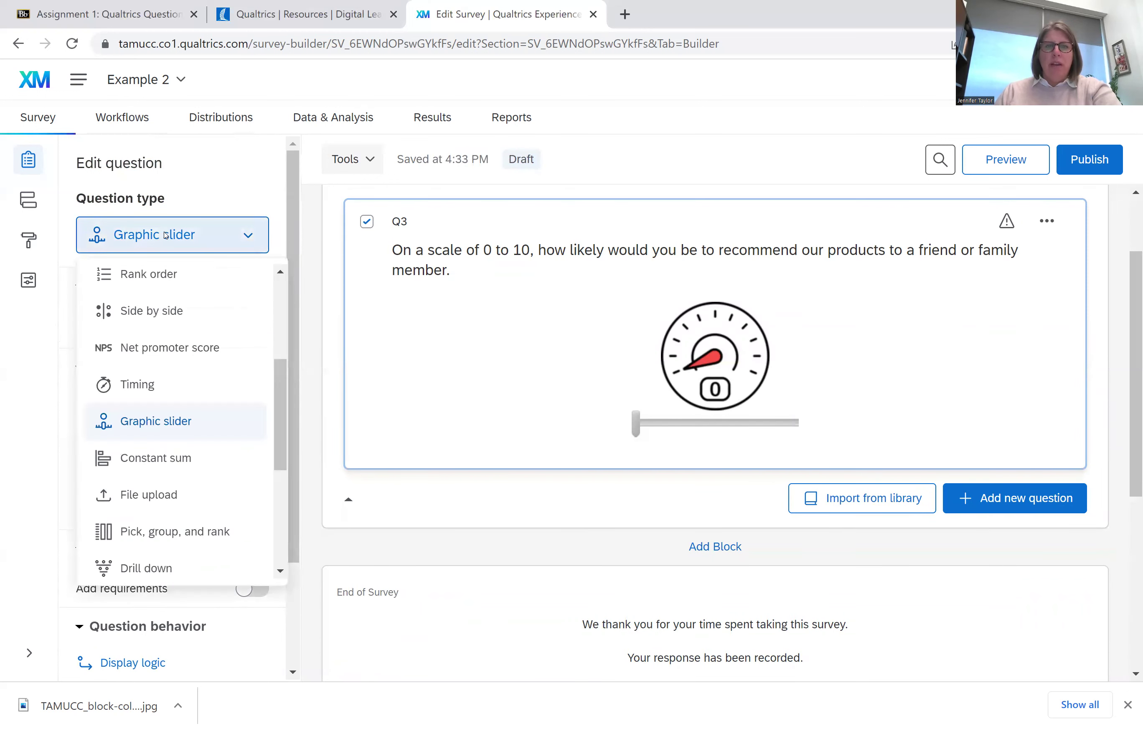
left_click(167, 459)
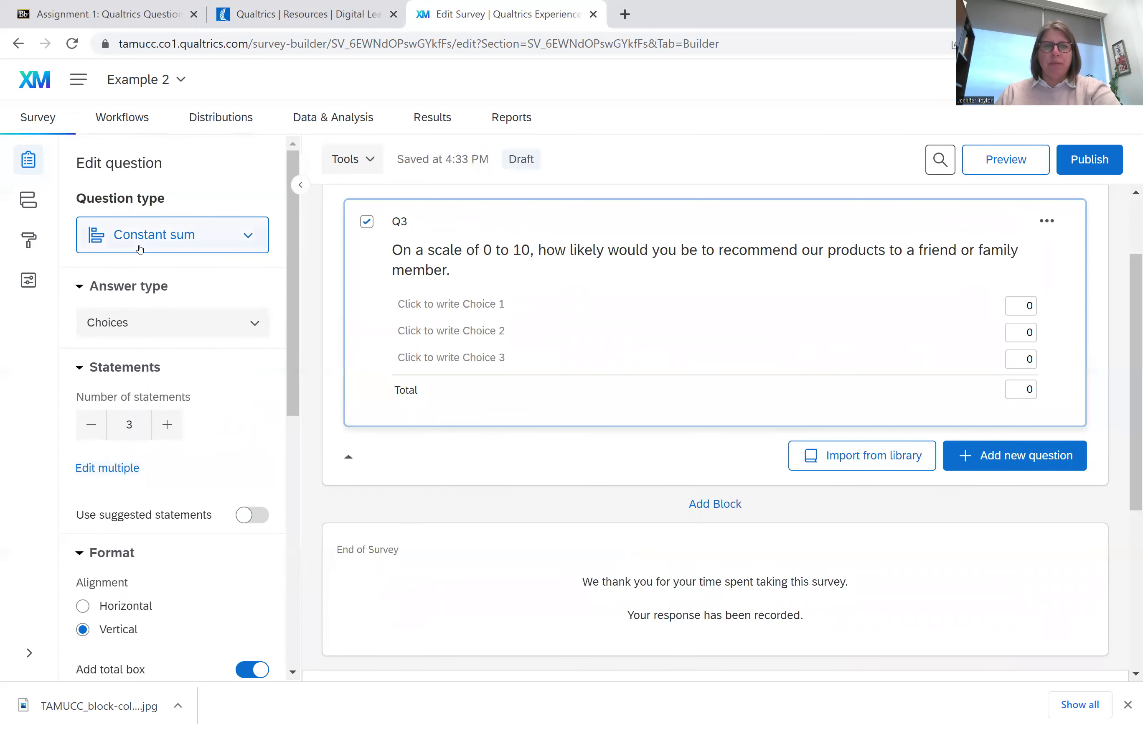
left_click(164, 243)
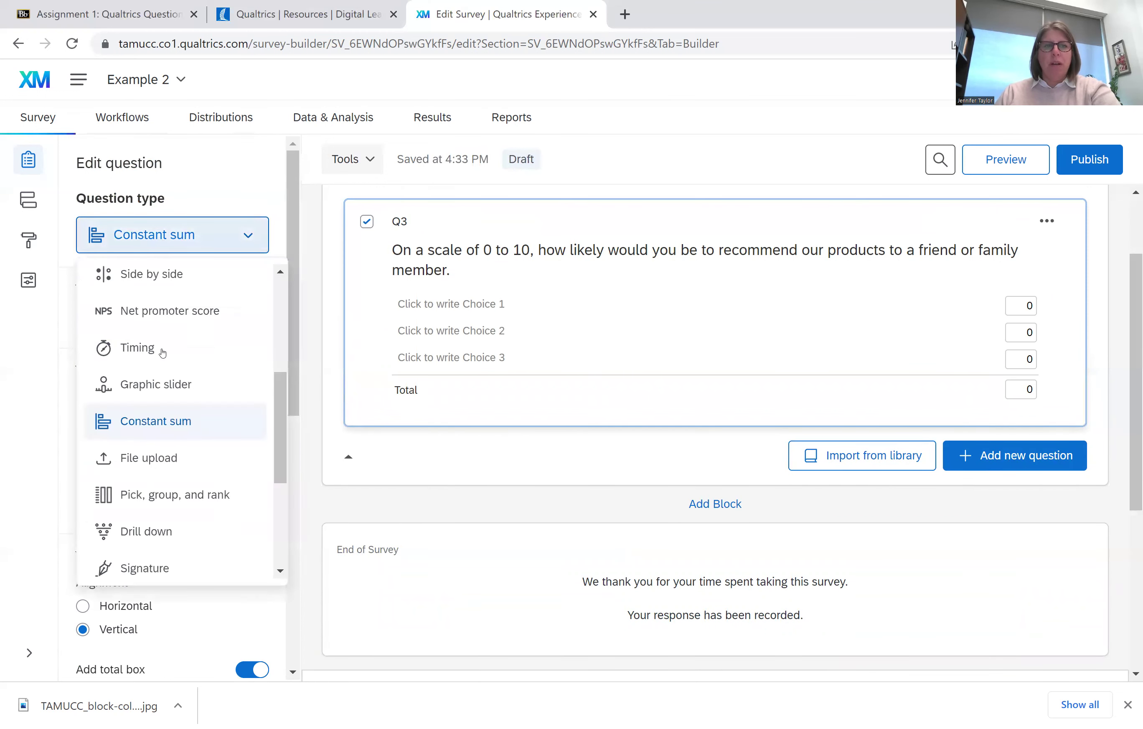
left_click(152, 467)
Step: Try Pick, group and rank and Drill down, then settle Q3 on Heat map
left_click(193, 234)
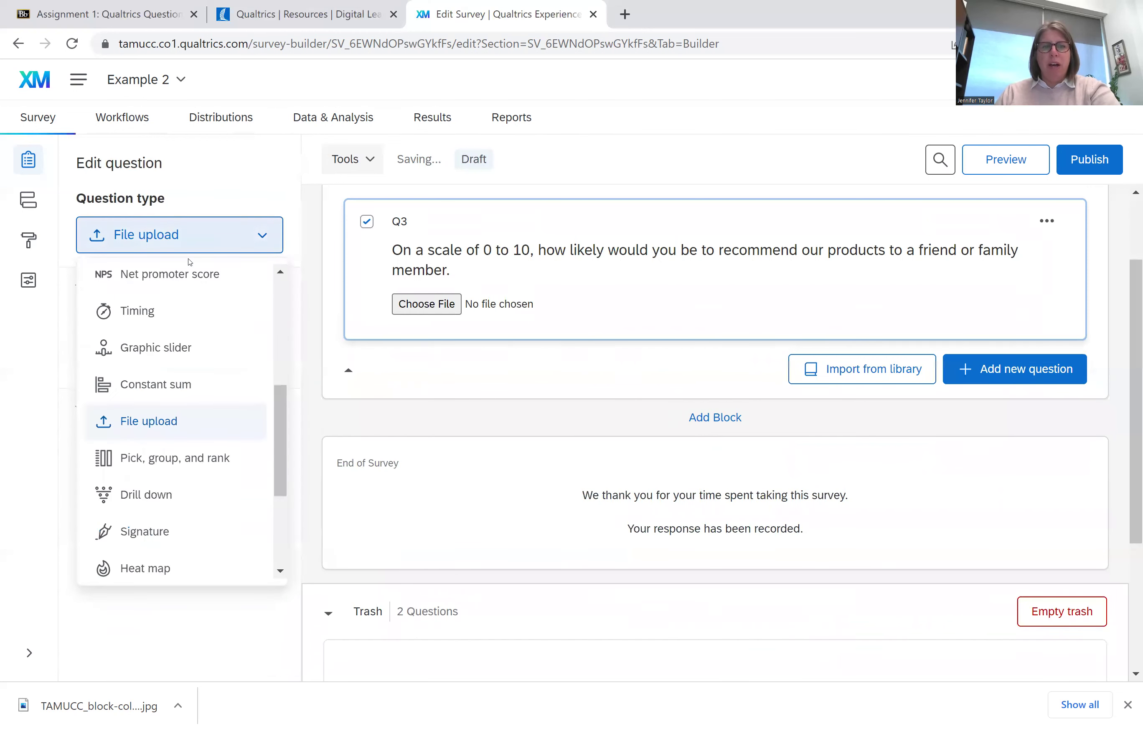
left_click(178, 466)
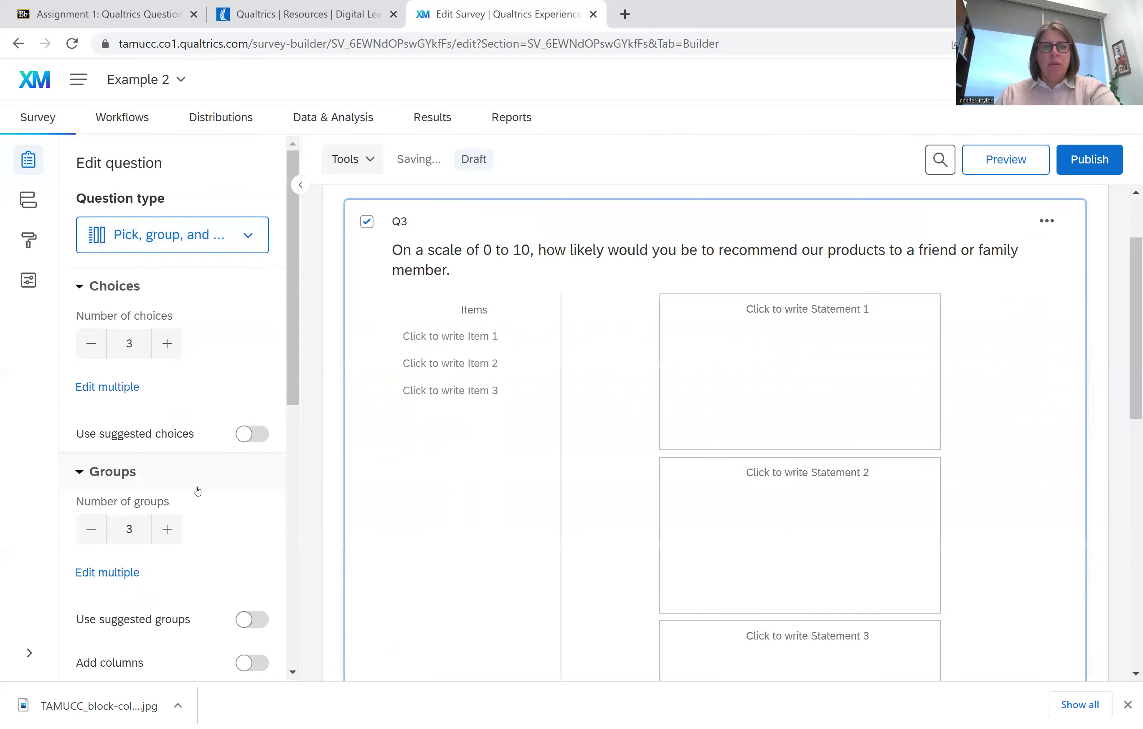
left_click(154, 236)
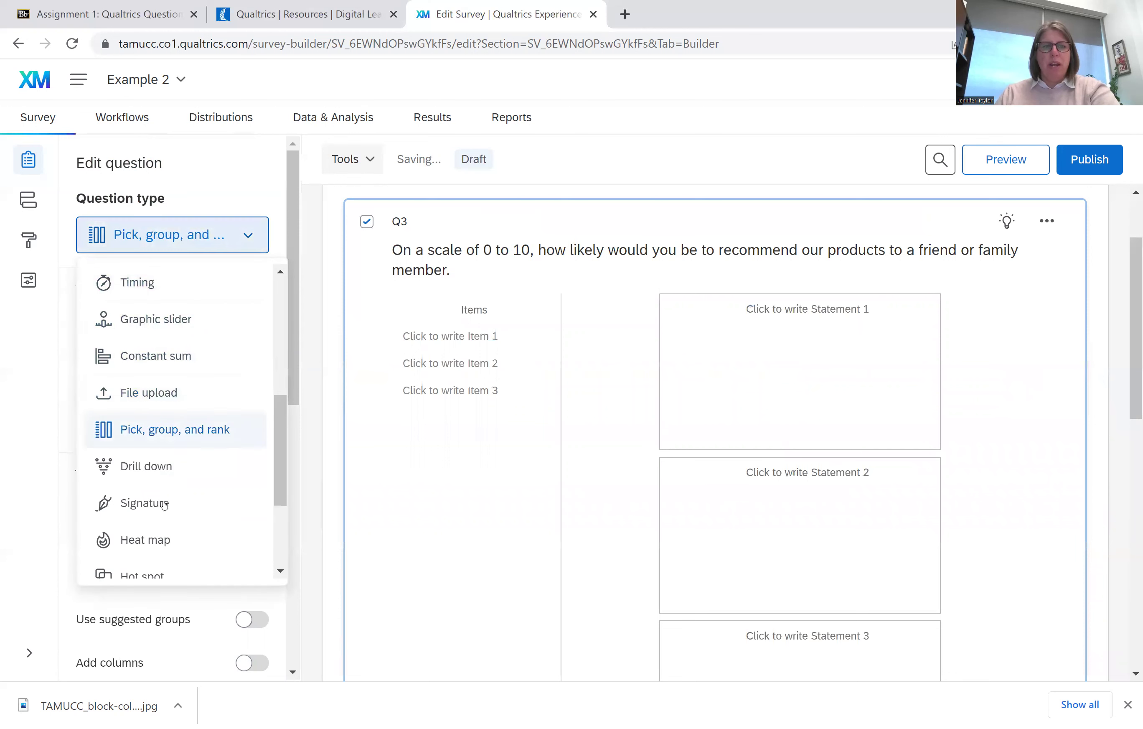
left_click(152, 464)
left_click(166, 243)
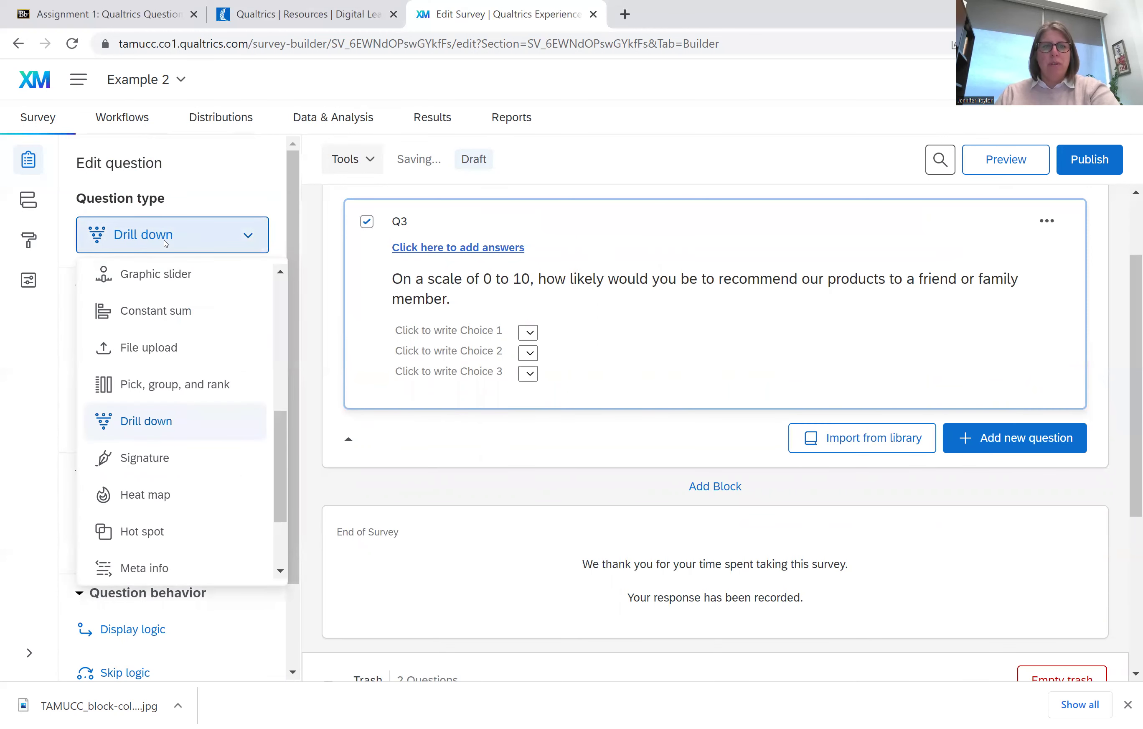
scroll(144, 442, "down", 3)
left_click(150, 375)
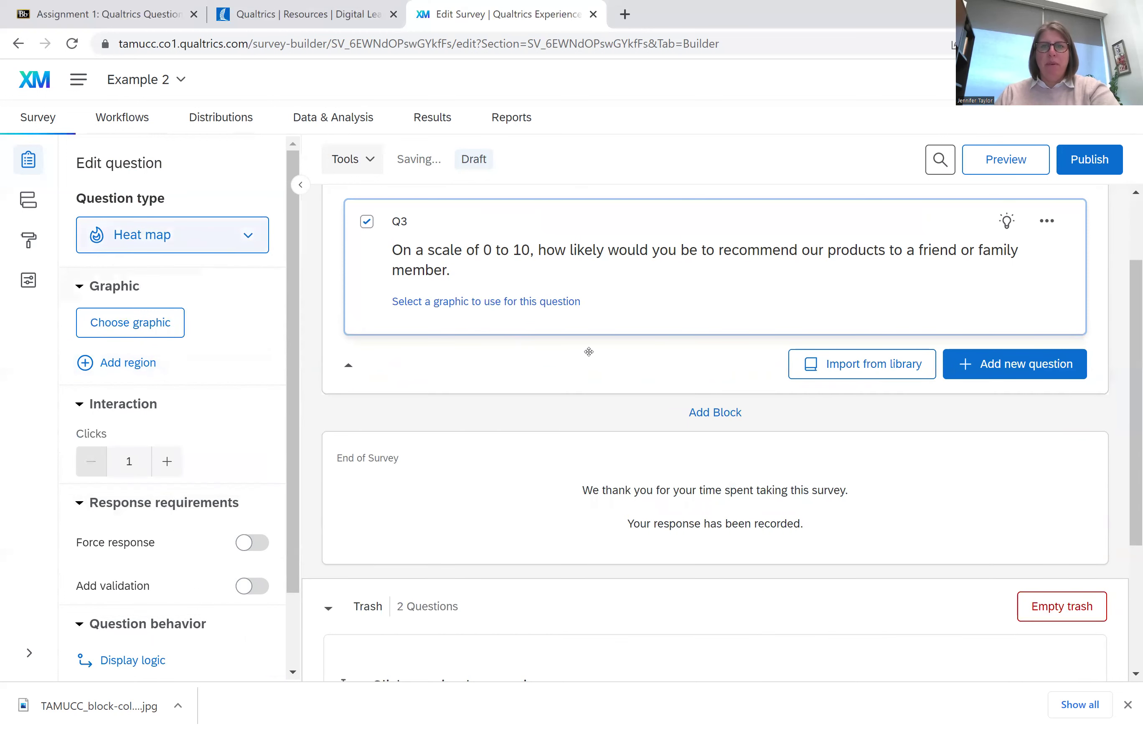
Step: Add a new Heat map question, Q4, to the survey
scroll(615, 374, "up", 2)
scroll(630, 394, "down", 5)
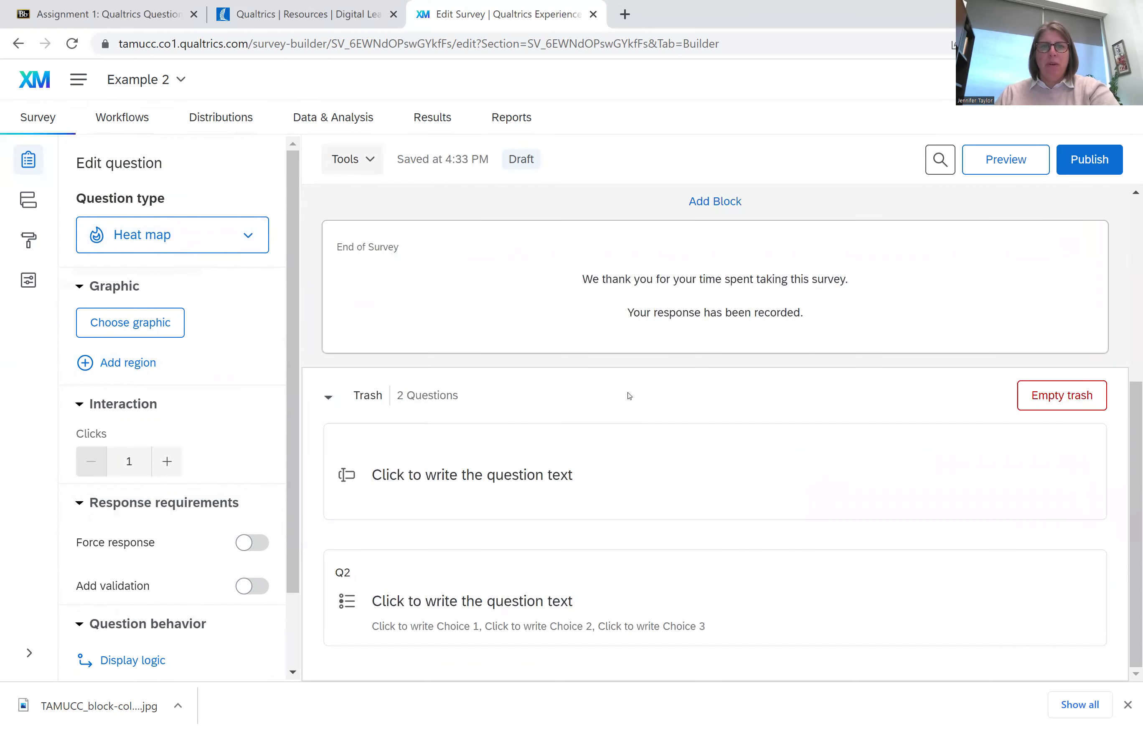
scroll(627, 395, "up", 5)
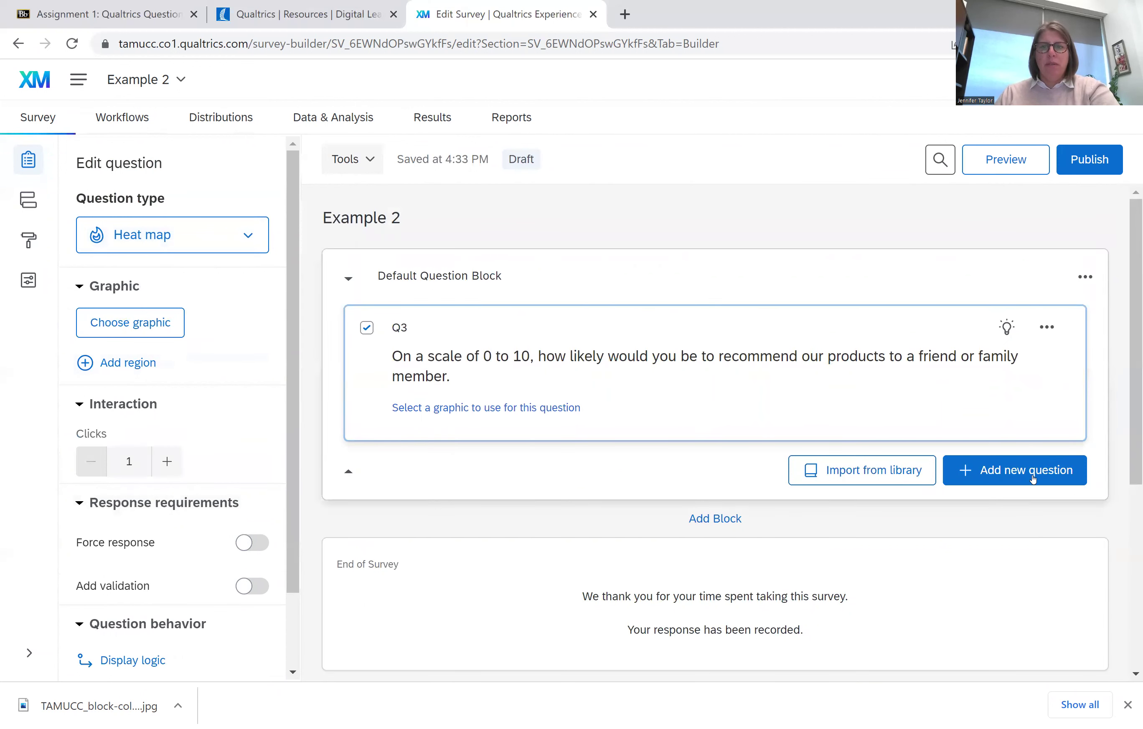
left_click(1019, 477)
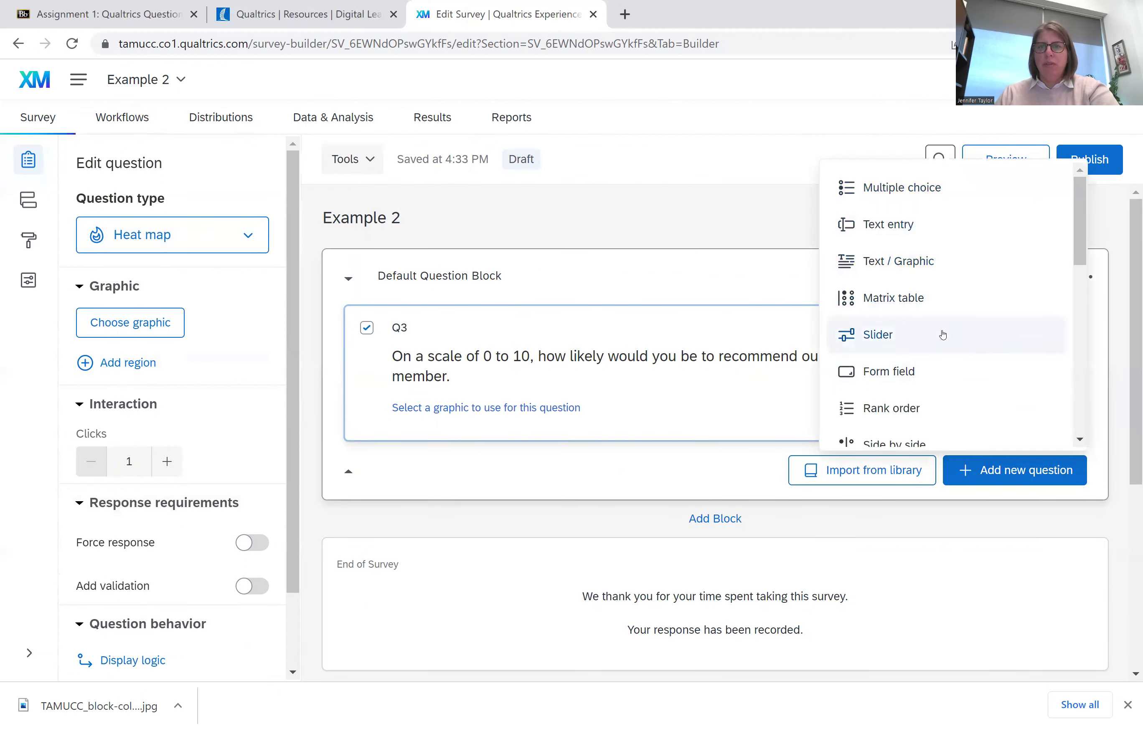
scroll(944, 332, "down", 4)
scroll(943, 336, "down", 5)
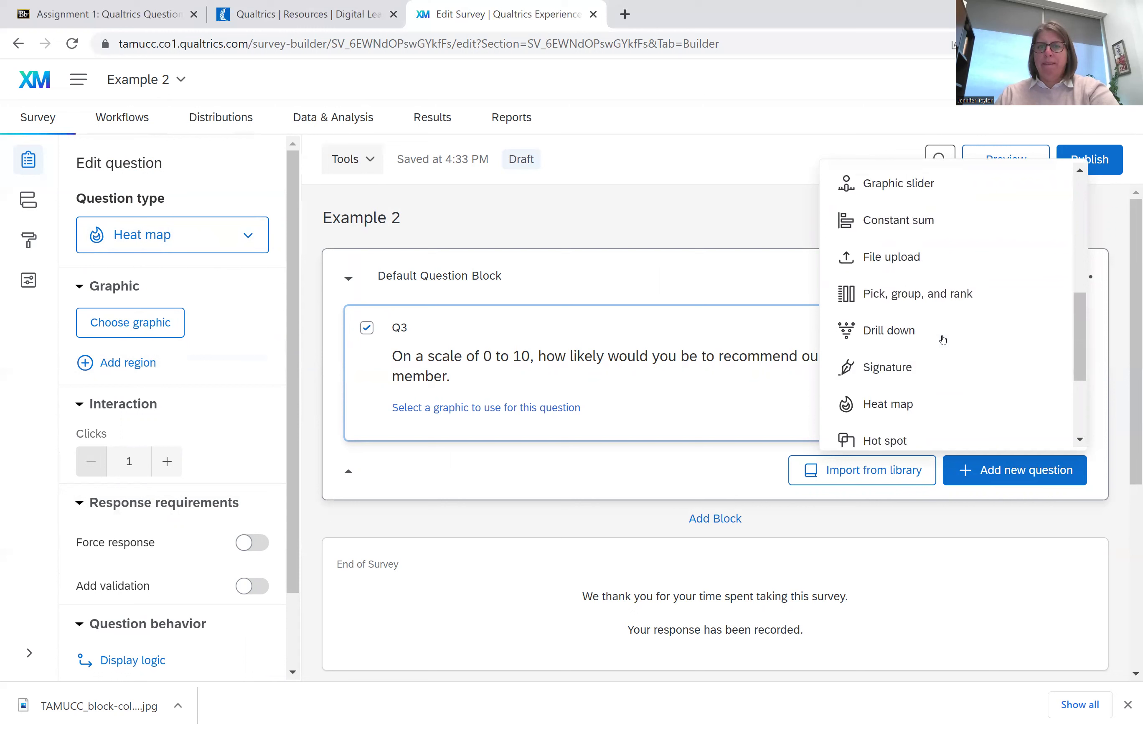
left_click(898, 278)
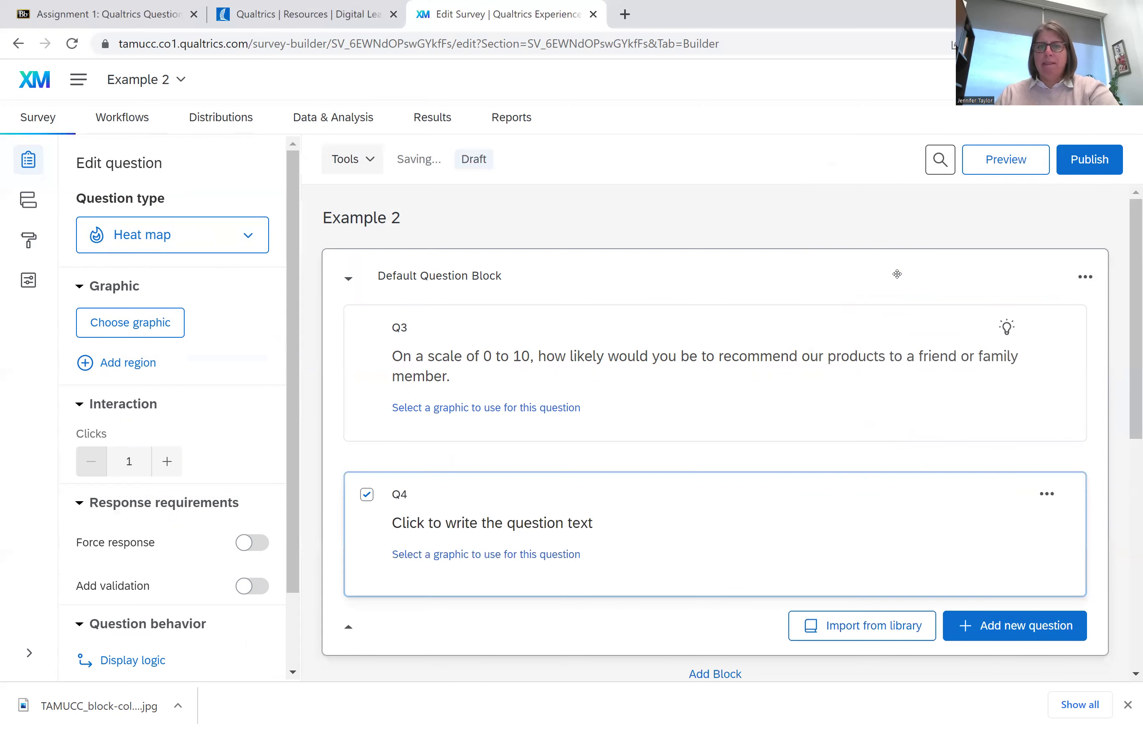
Step: Use the Tamucc cob College of Business logo as Q4's heat map graphic
scroll(774, 413, "down", 3)
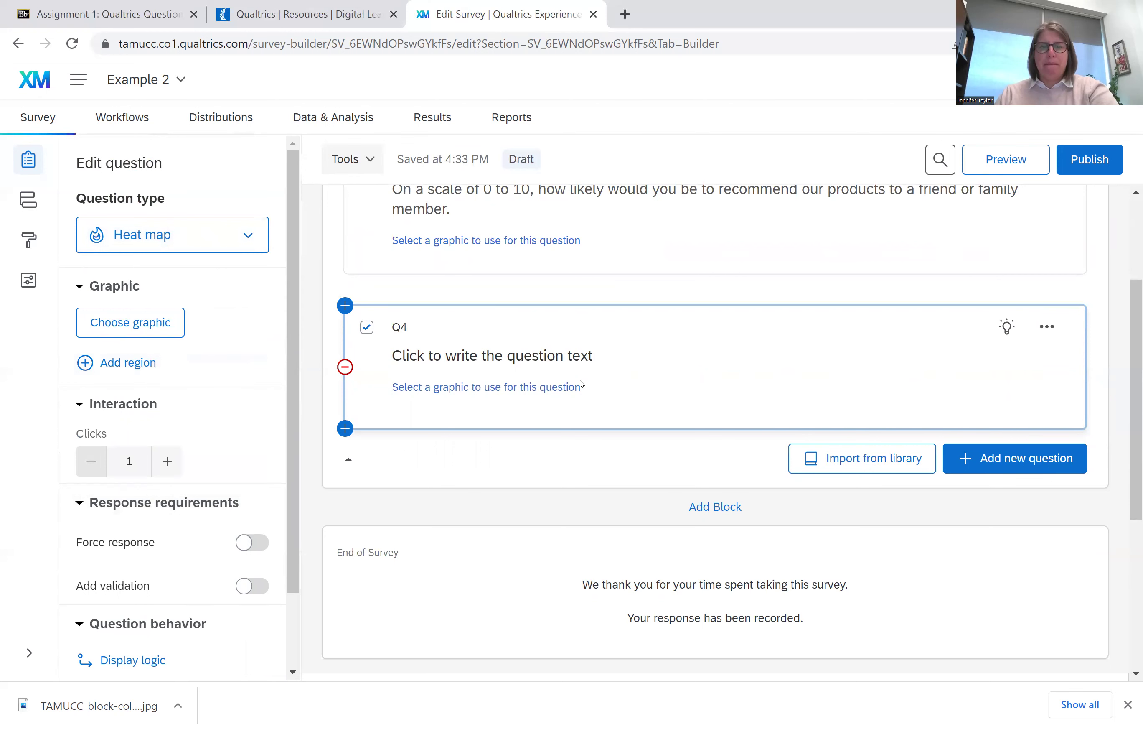
left_click(517, 387)
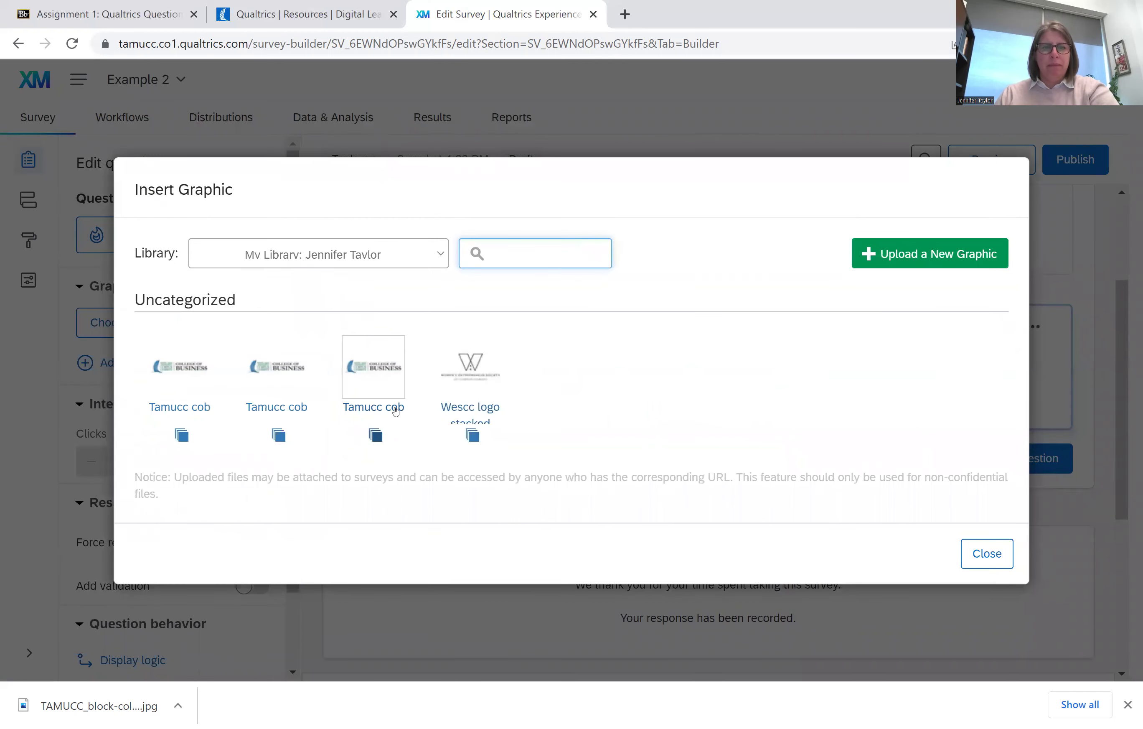
left_click(375, 390)
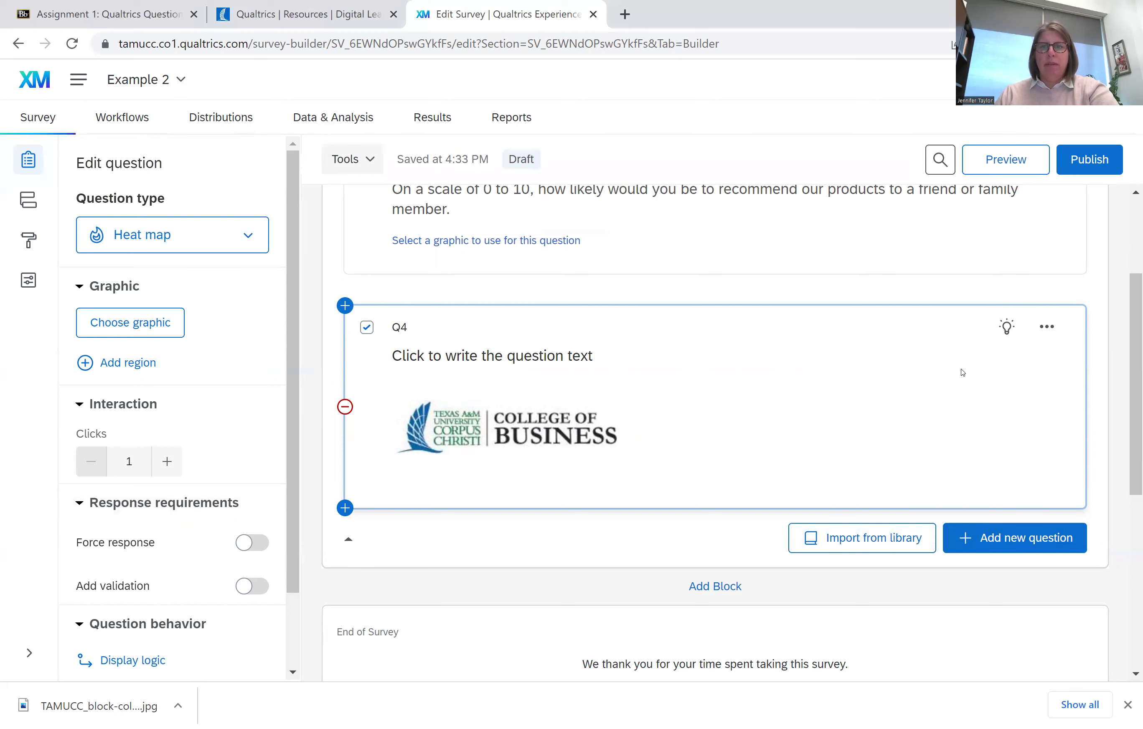
left_click(1047, 326)
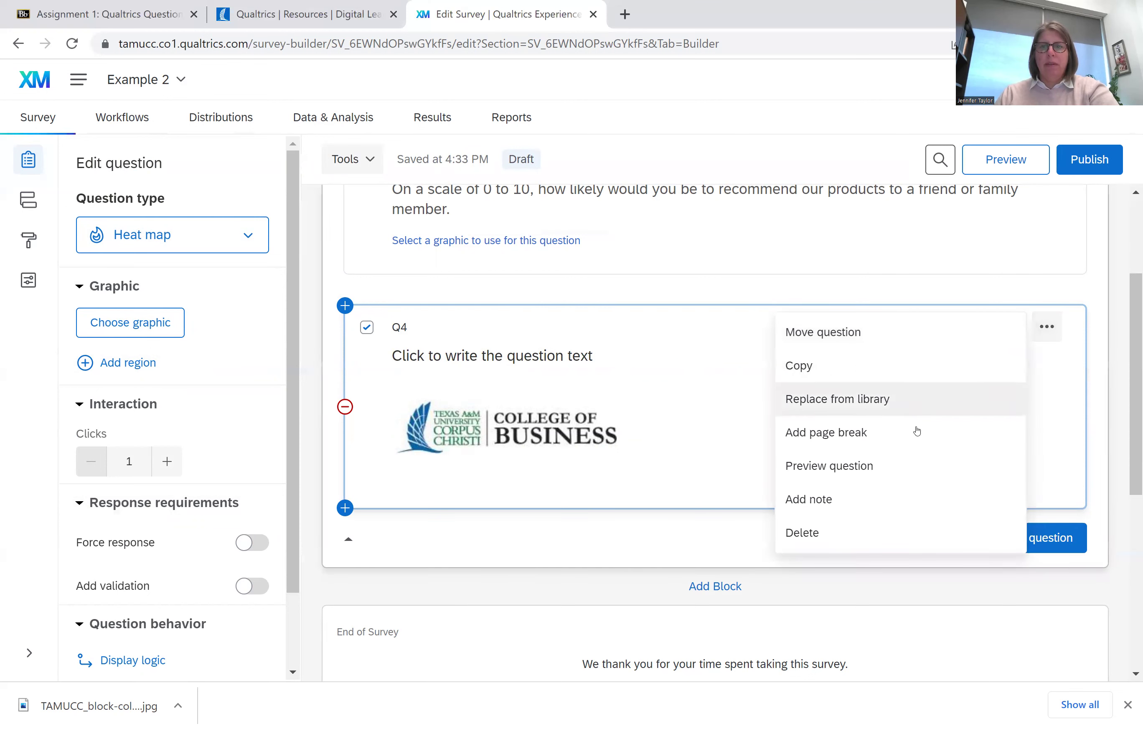
left_click(889, 467)
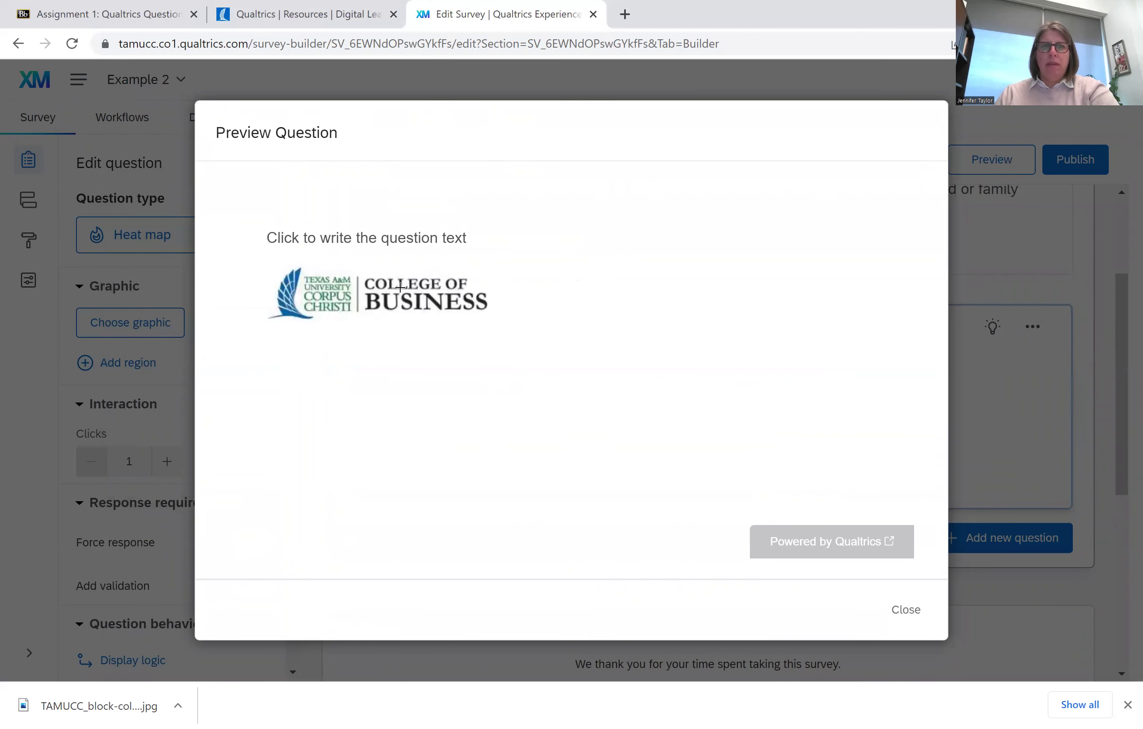
left_click(383, 287)
left_click(299, 287)
left_click(328, 284)
left_click(387, 284)
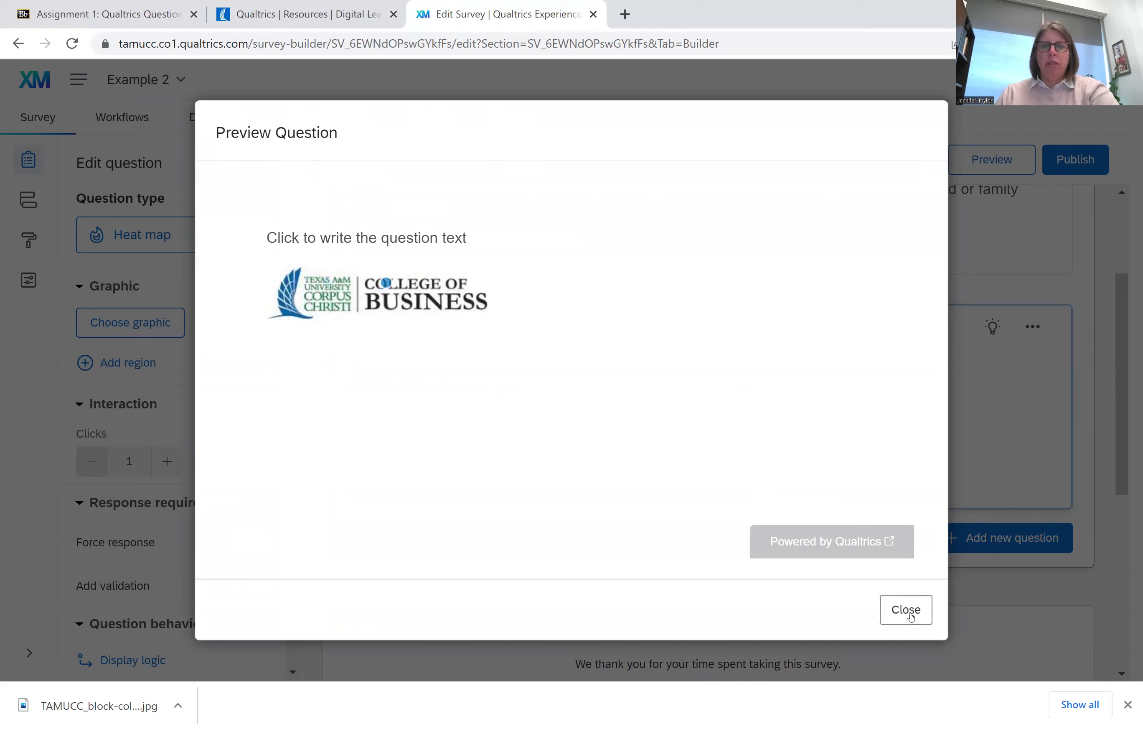
left_click(316, 287)
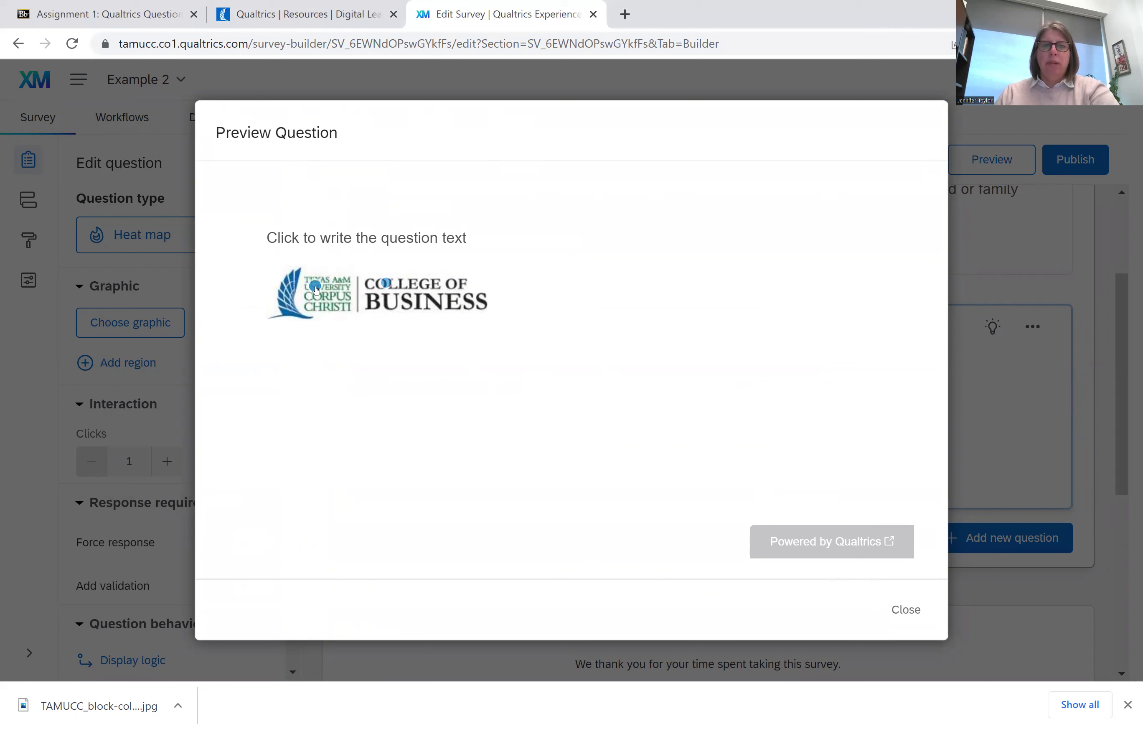
left_click(339, 289)
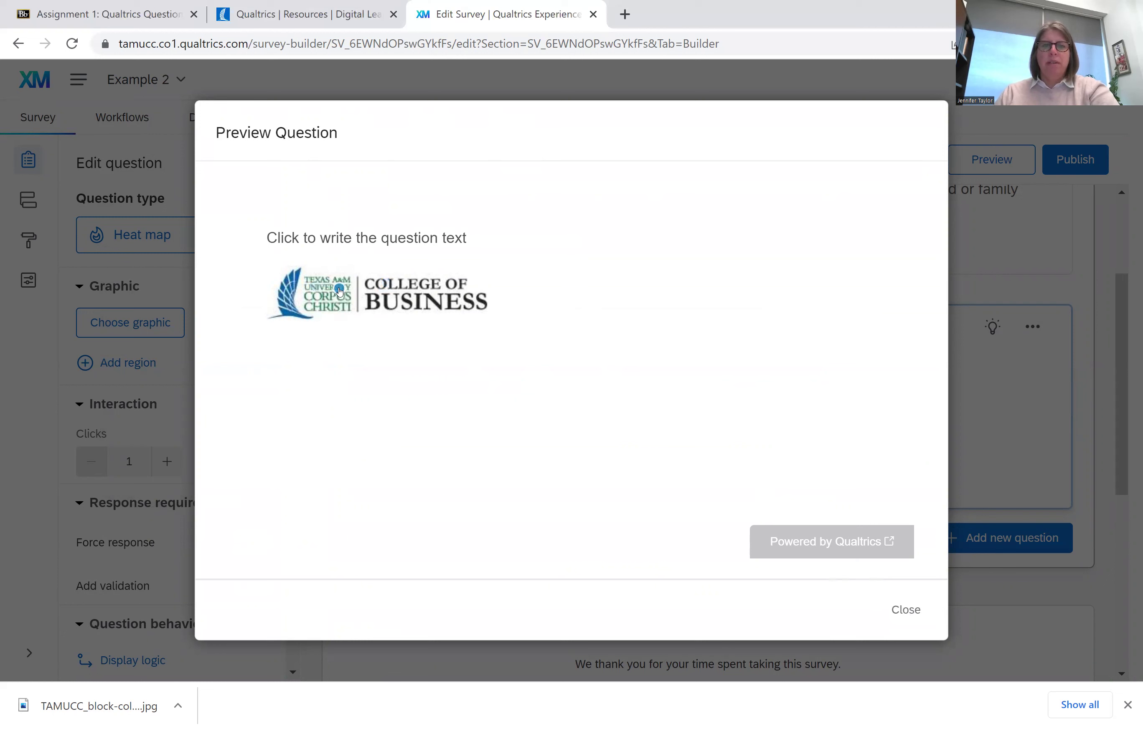
left_click(411, 283)
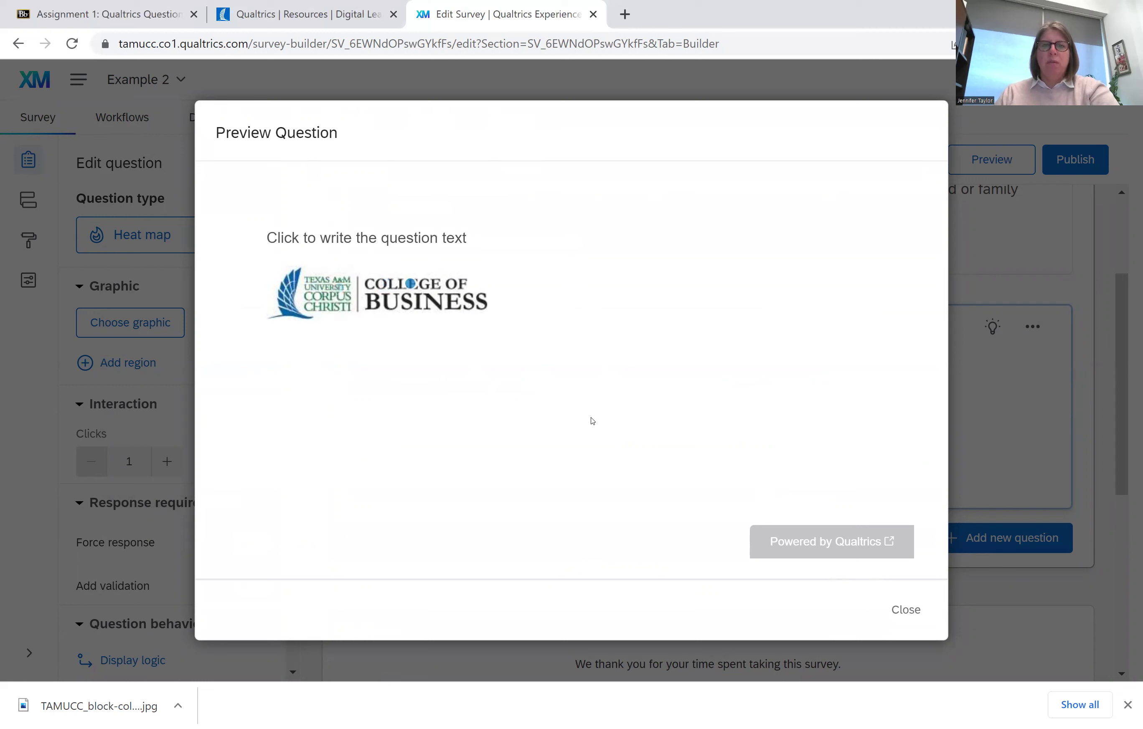
left_click(912, 612)
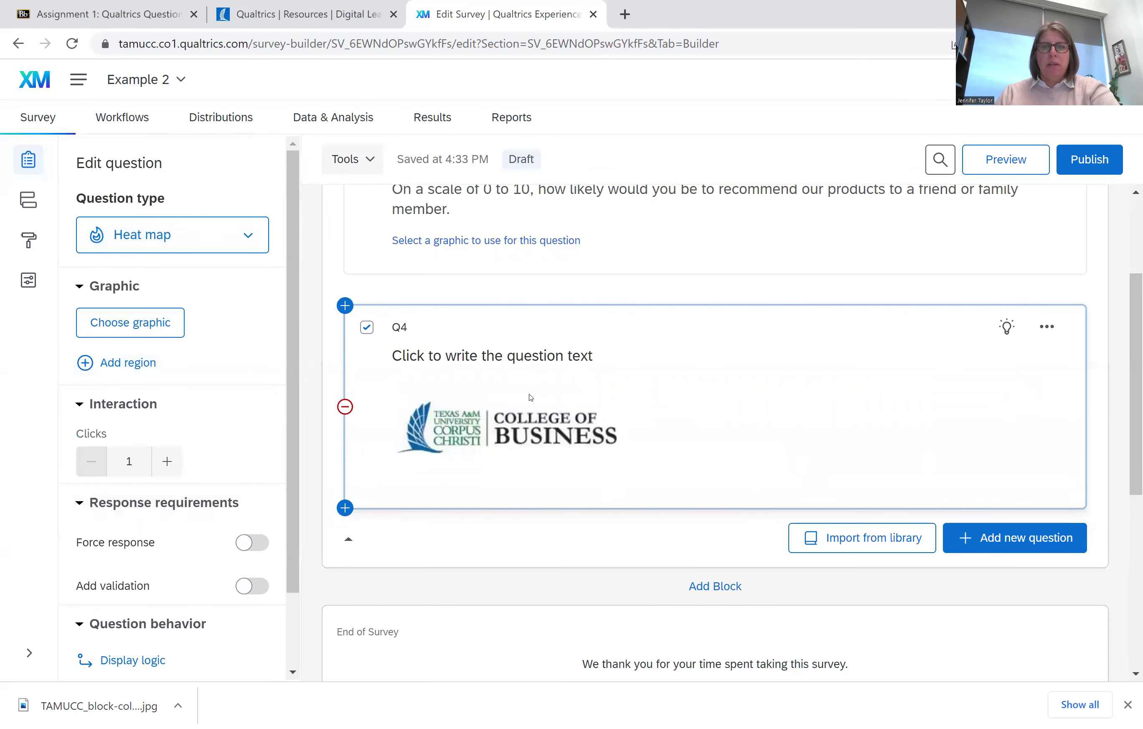
Step: Try Q4 as a Hot spot question with the region on COLLEGE OF BUSINESS, then as Meta info
left_click(235, 243)
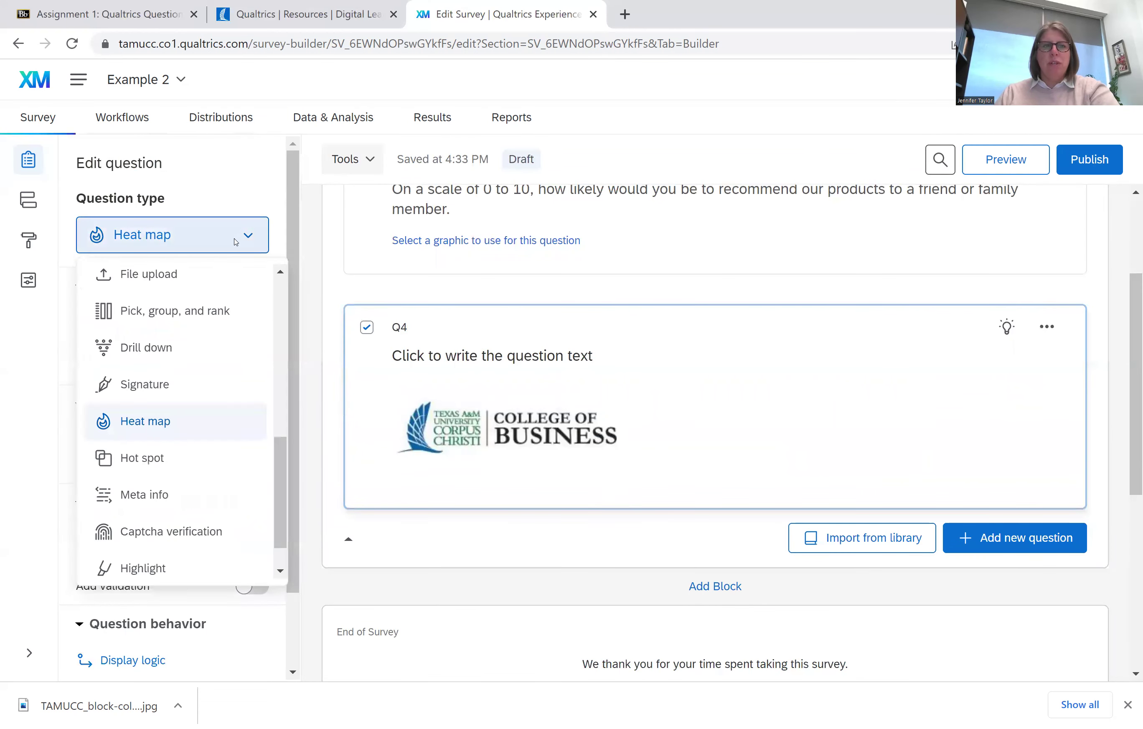
left_click(205, 469)
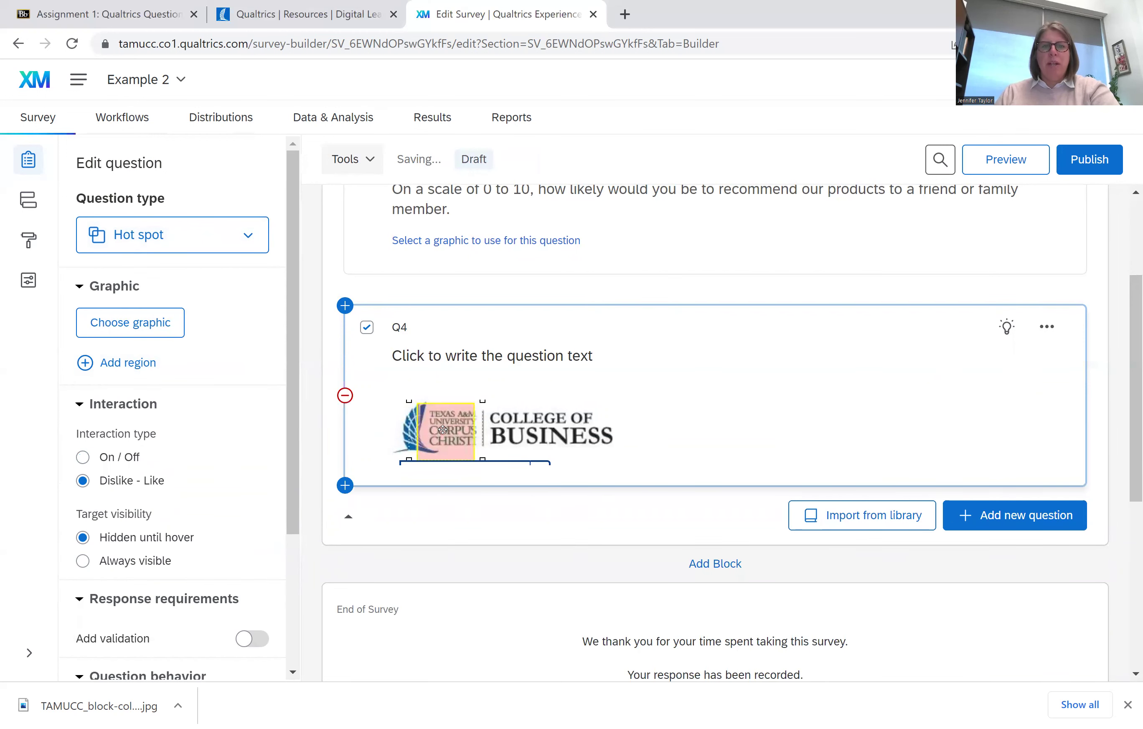
mouse_move(483, 416)
left_mouse_down()
mouse_move(587, 415)
mouse_move(471, 416)
left_mouse_up()
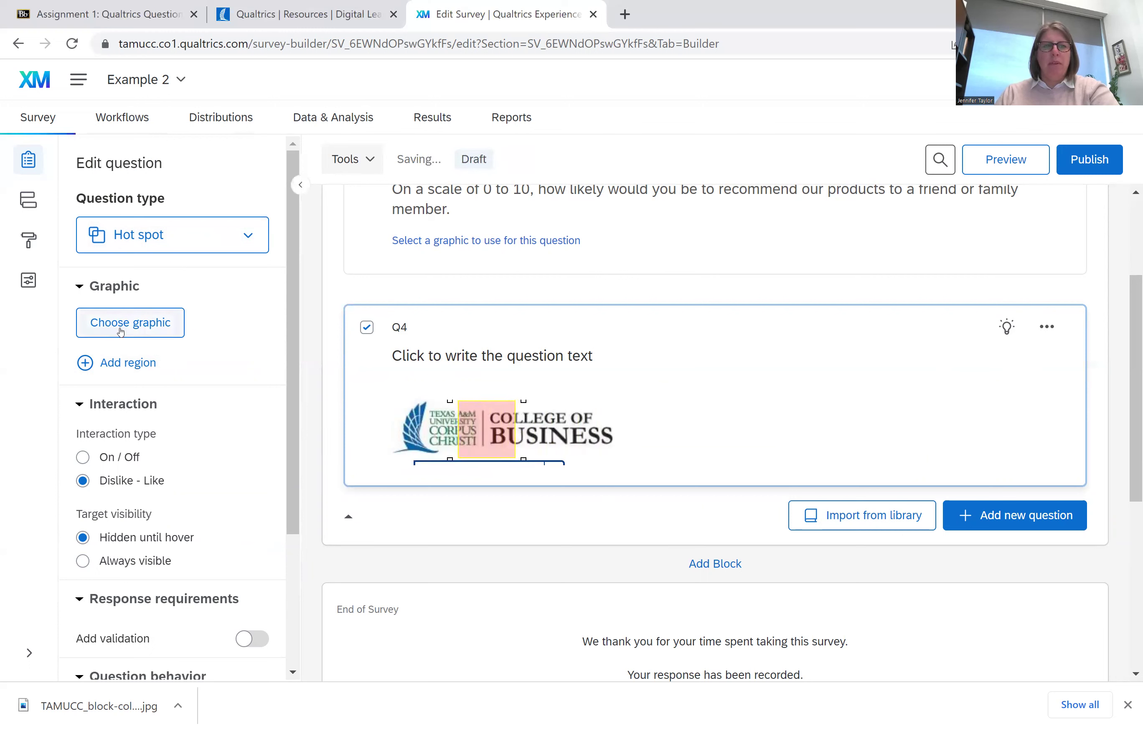
left_click(141, 237)
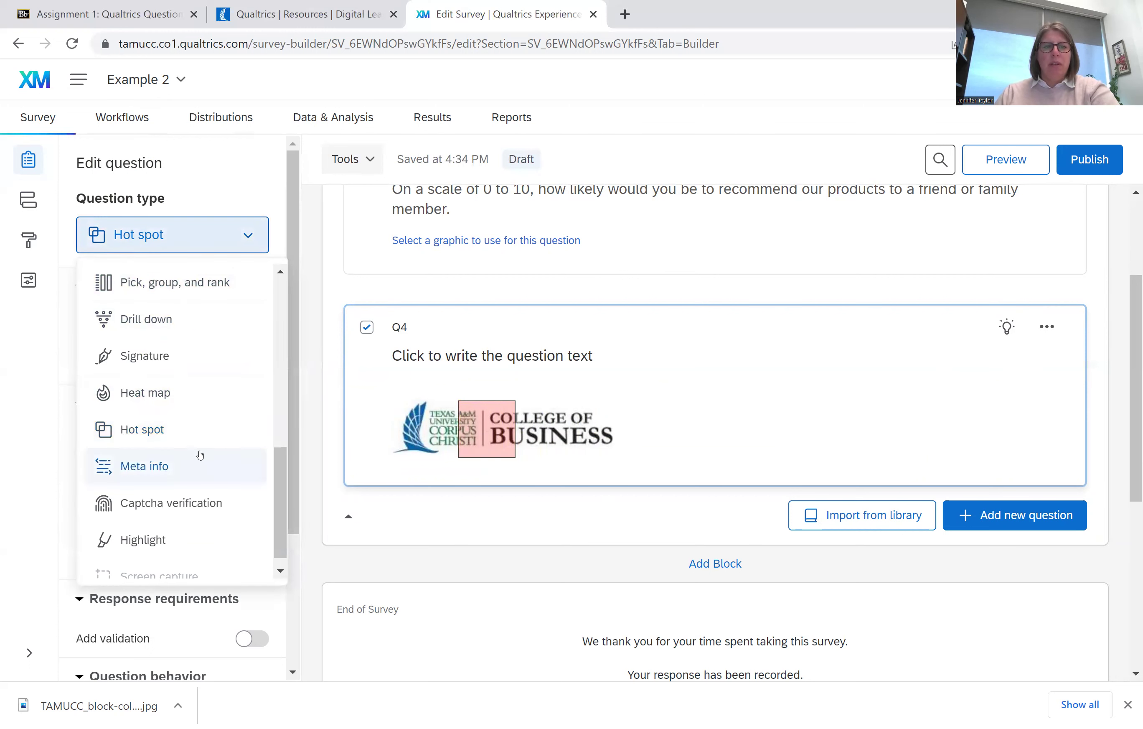
scroll(175, 446, "down", 1)
left_click(174, 446)
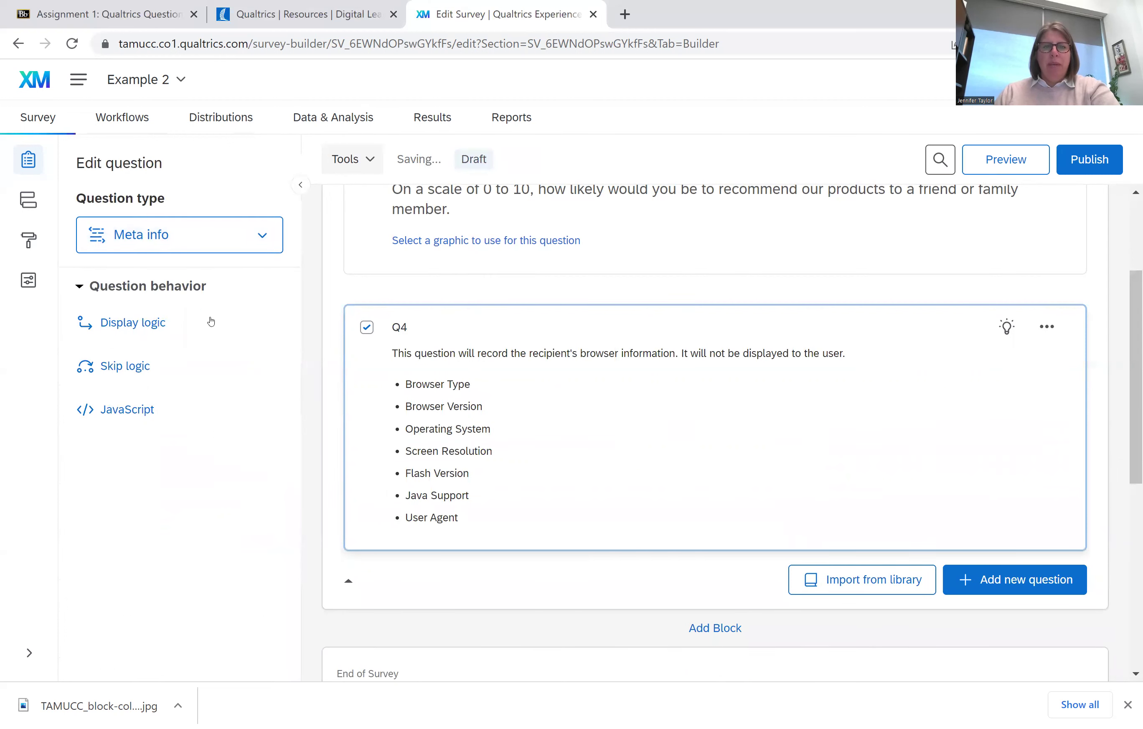
Step: Change Q4 to Captcha verification, then browse the question types list down to Highlight
left_click(210, 239)
scroll(191, 367, "up", 1)
scroll(203, 414, "down", 1)
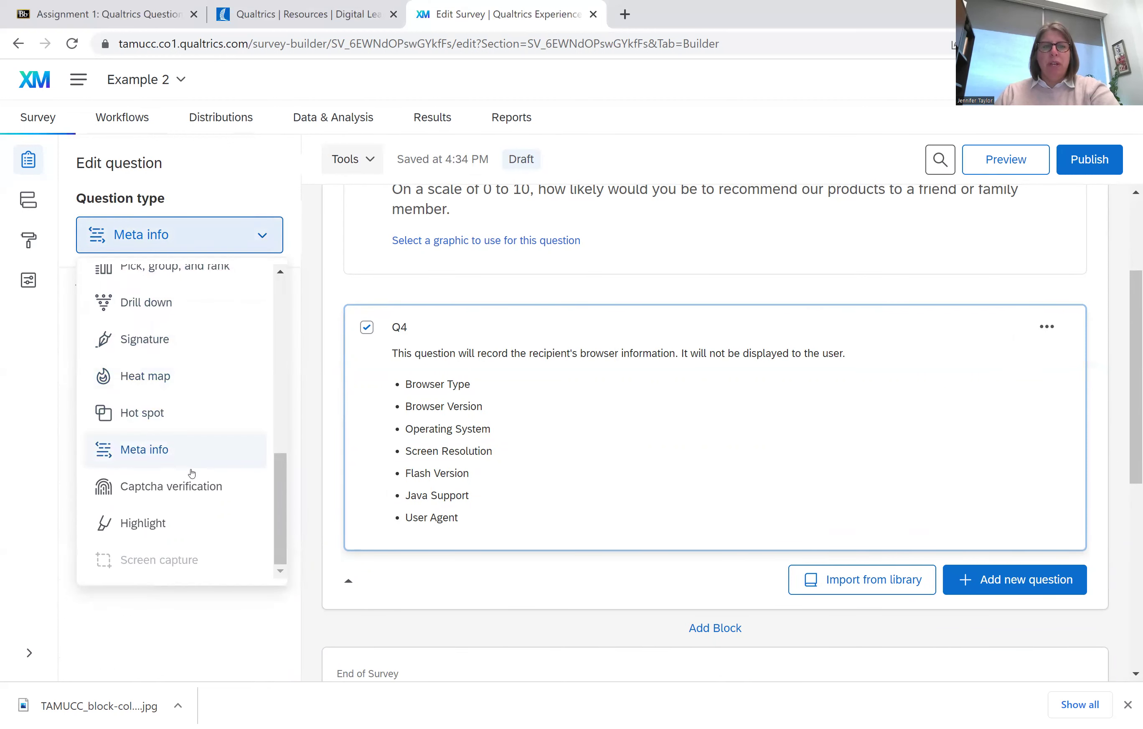
left_click(186, 489)
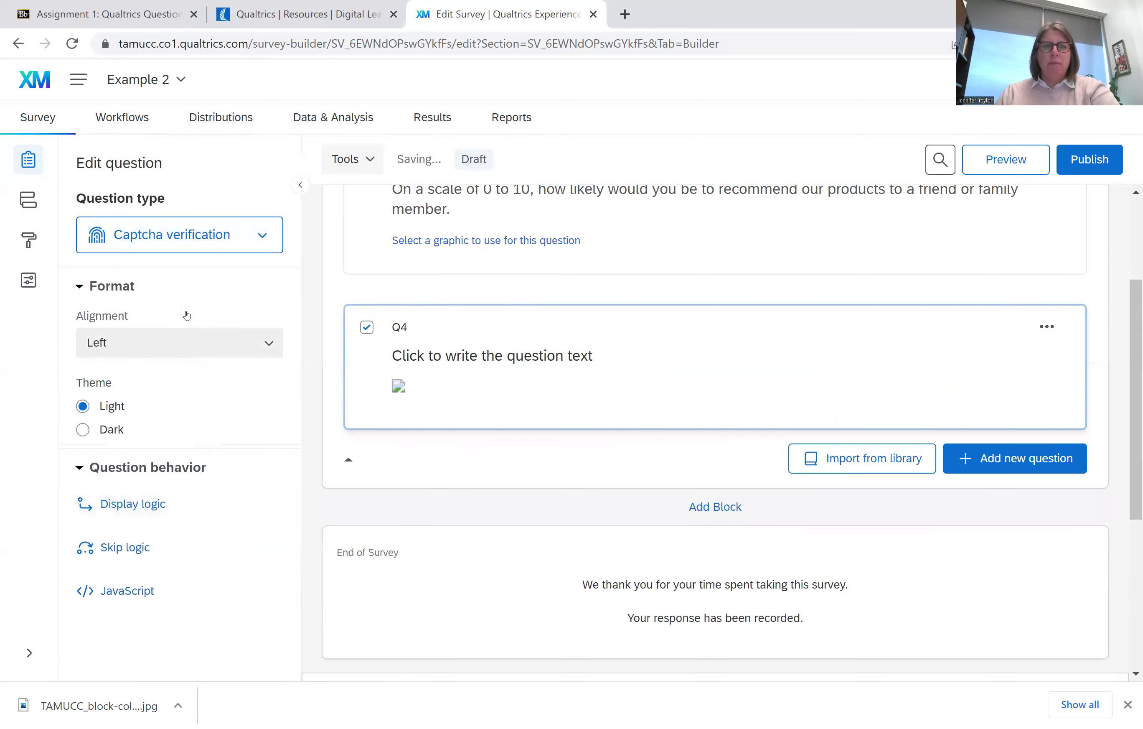
left_click(176, 245)
scroll(164, 518, "down", 1)
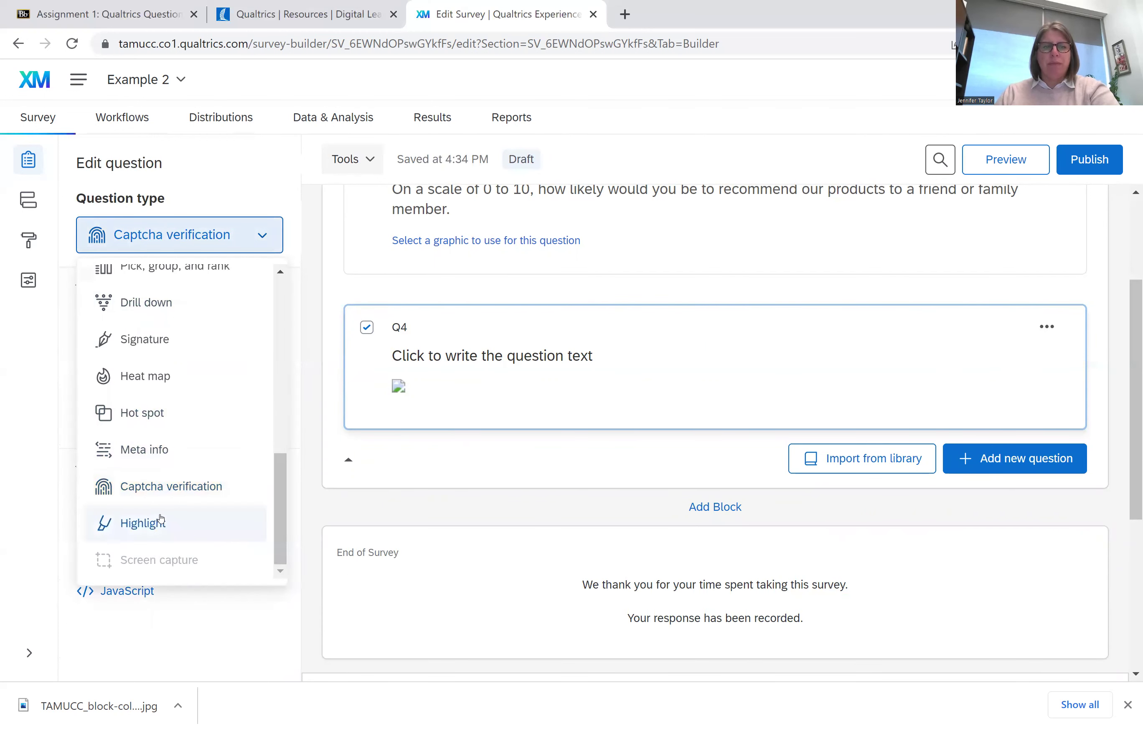
mouse_move(158, 526)
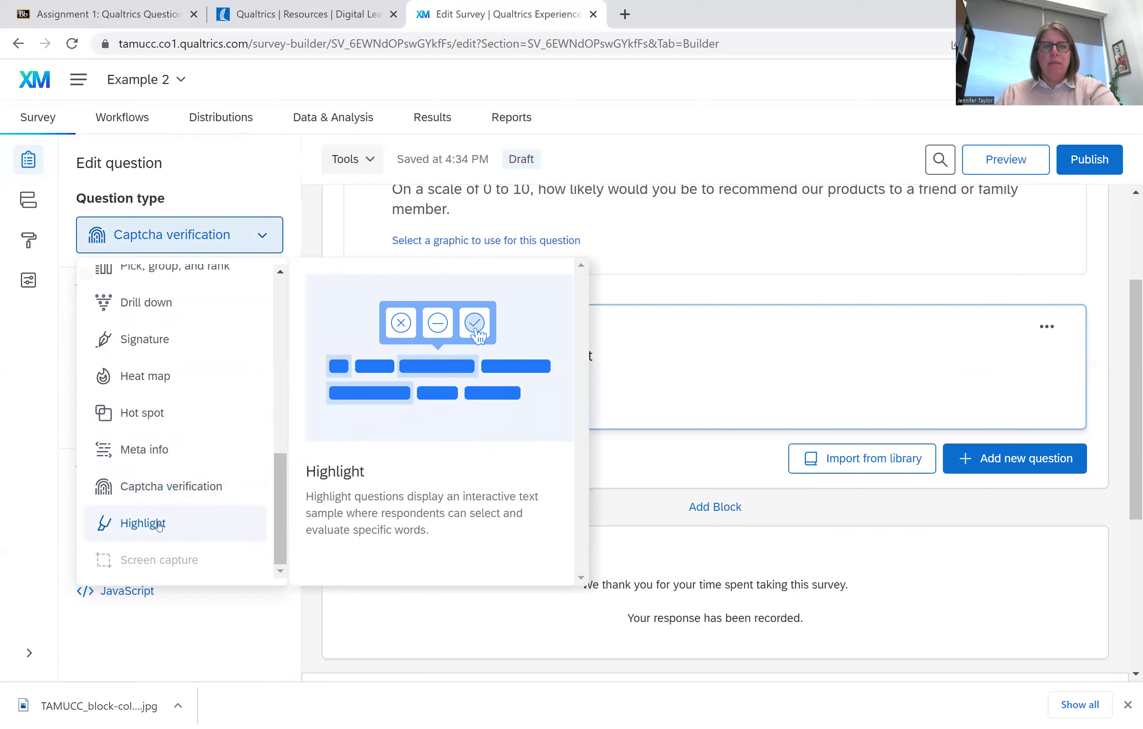
Step: Dismiss the question type list, keeping Q4 as a Captcha verification question
left_click(305, 235)
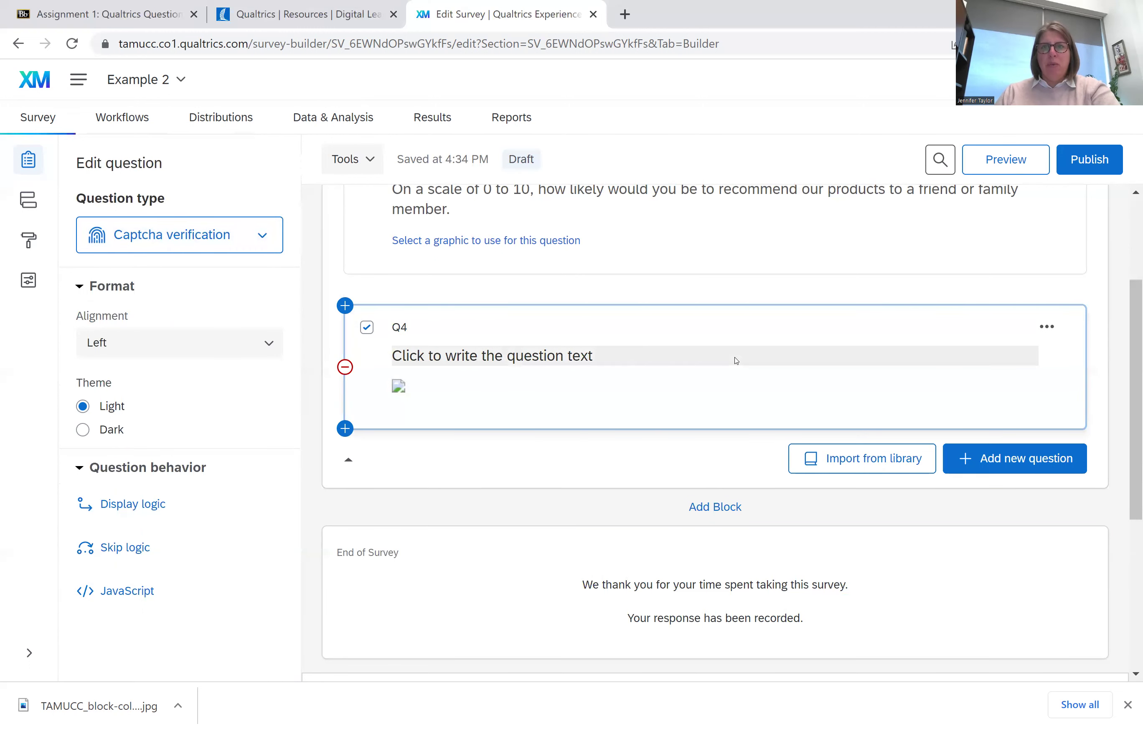